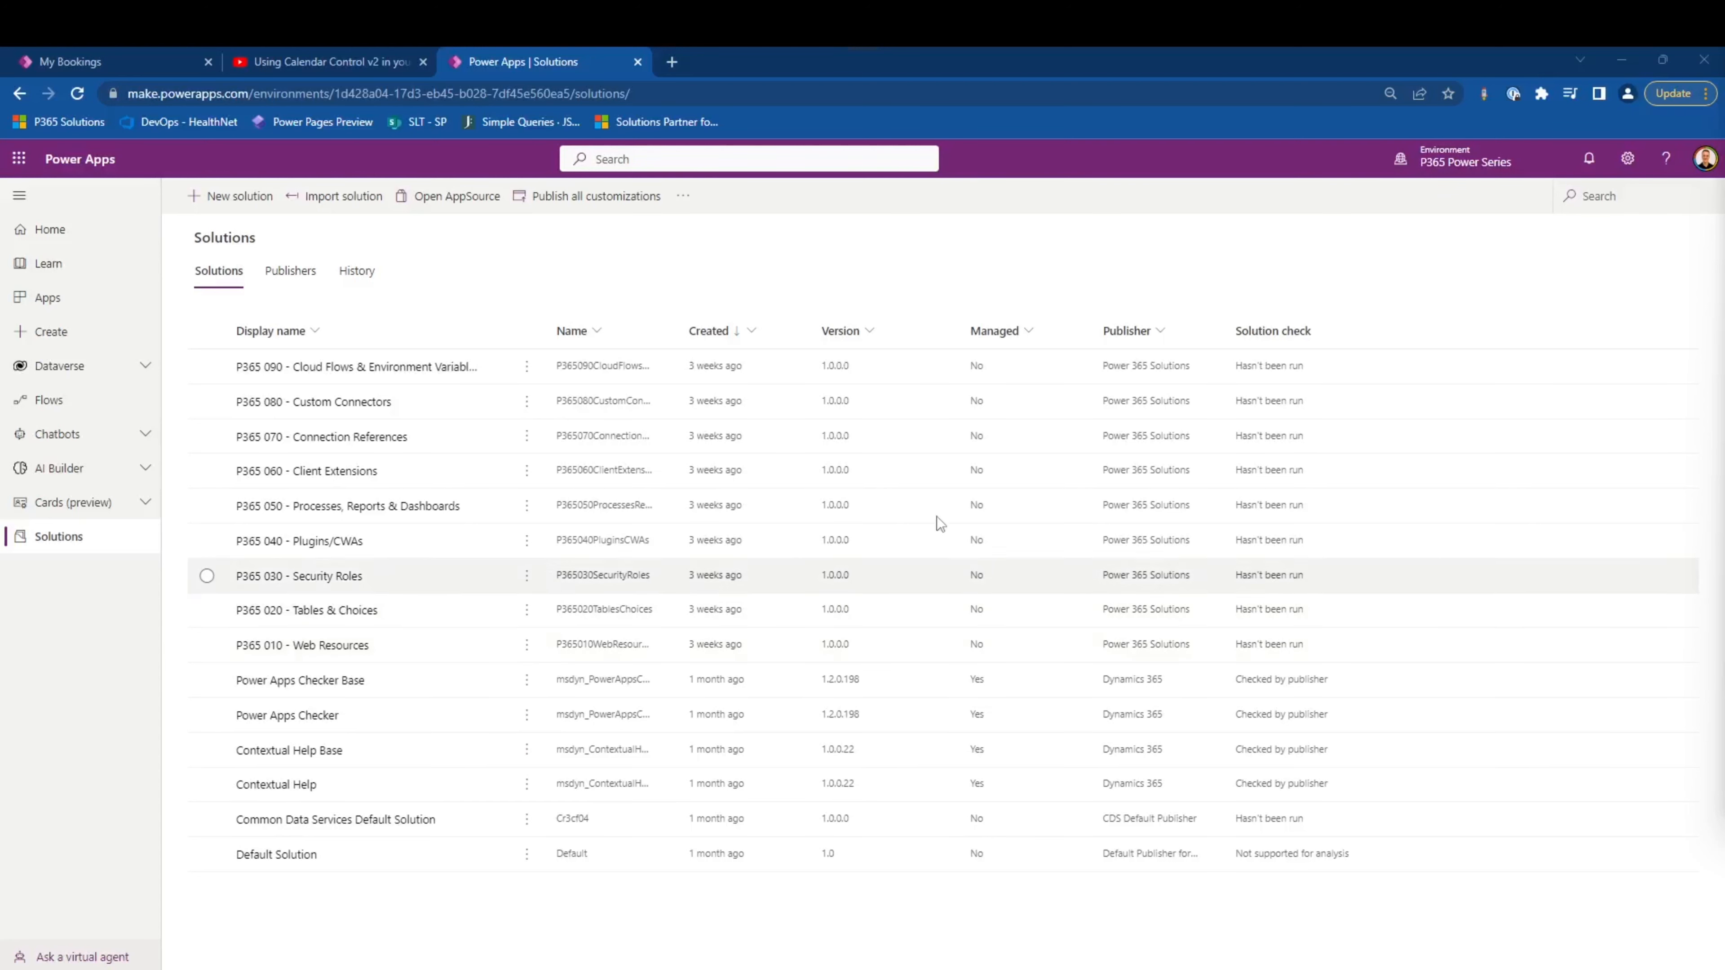
- Open the P365 060 - Client Extensions solution and start a new model-driven app in it
{"action": "left_click", "coordinate": [300, 479]}
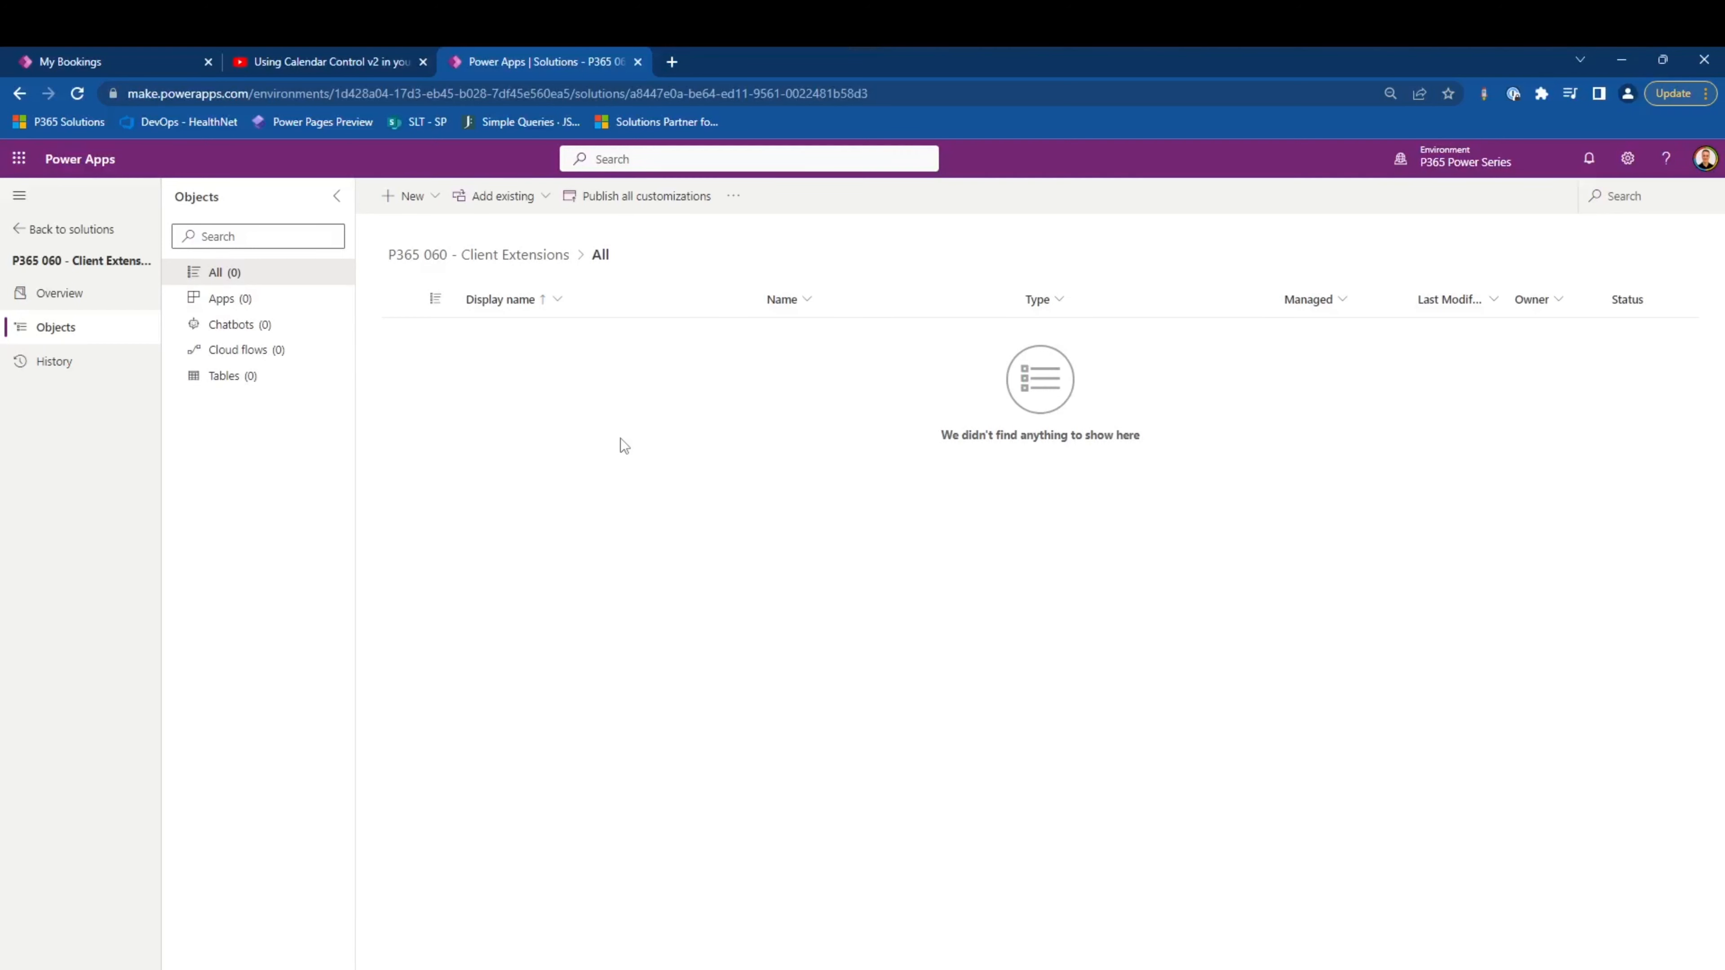
{"action": "left_click", "coordinate": [411, 204]}
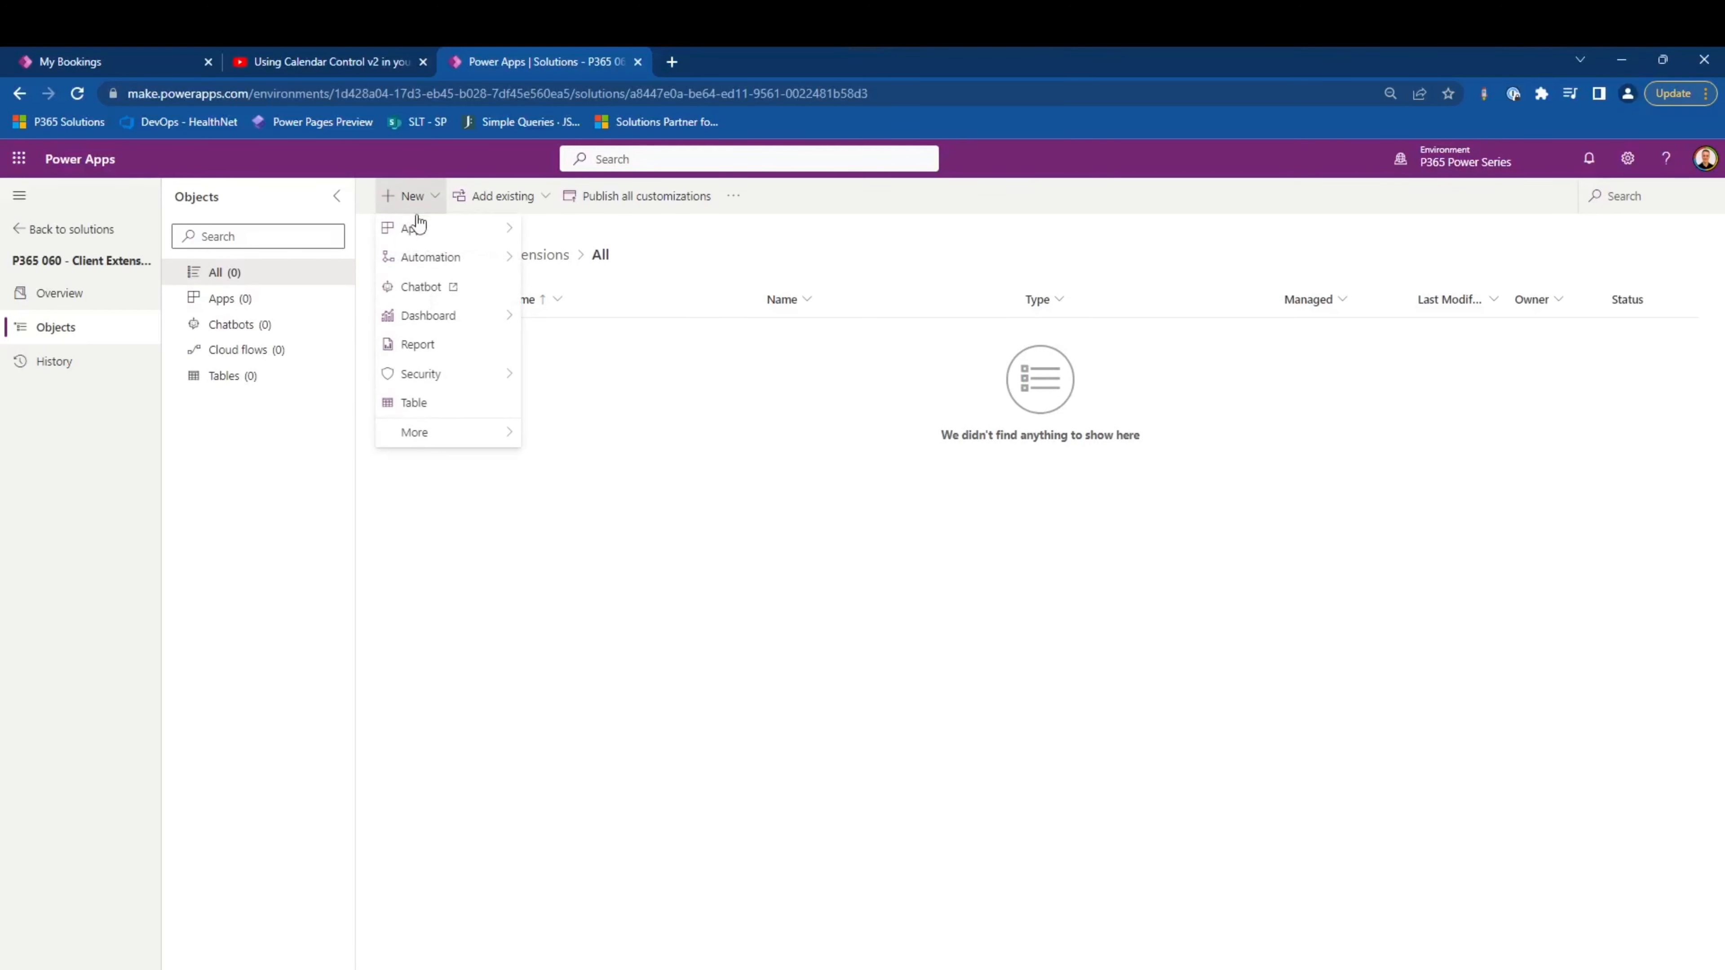
{"action": "mouse_move", "coordinate": [429, 234]}
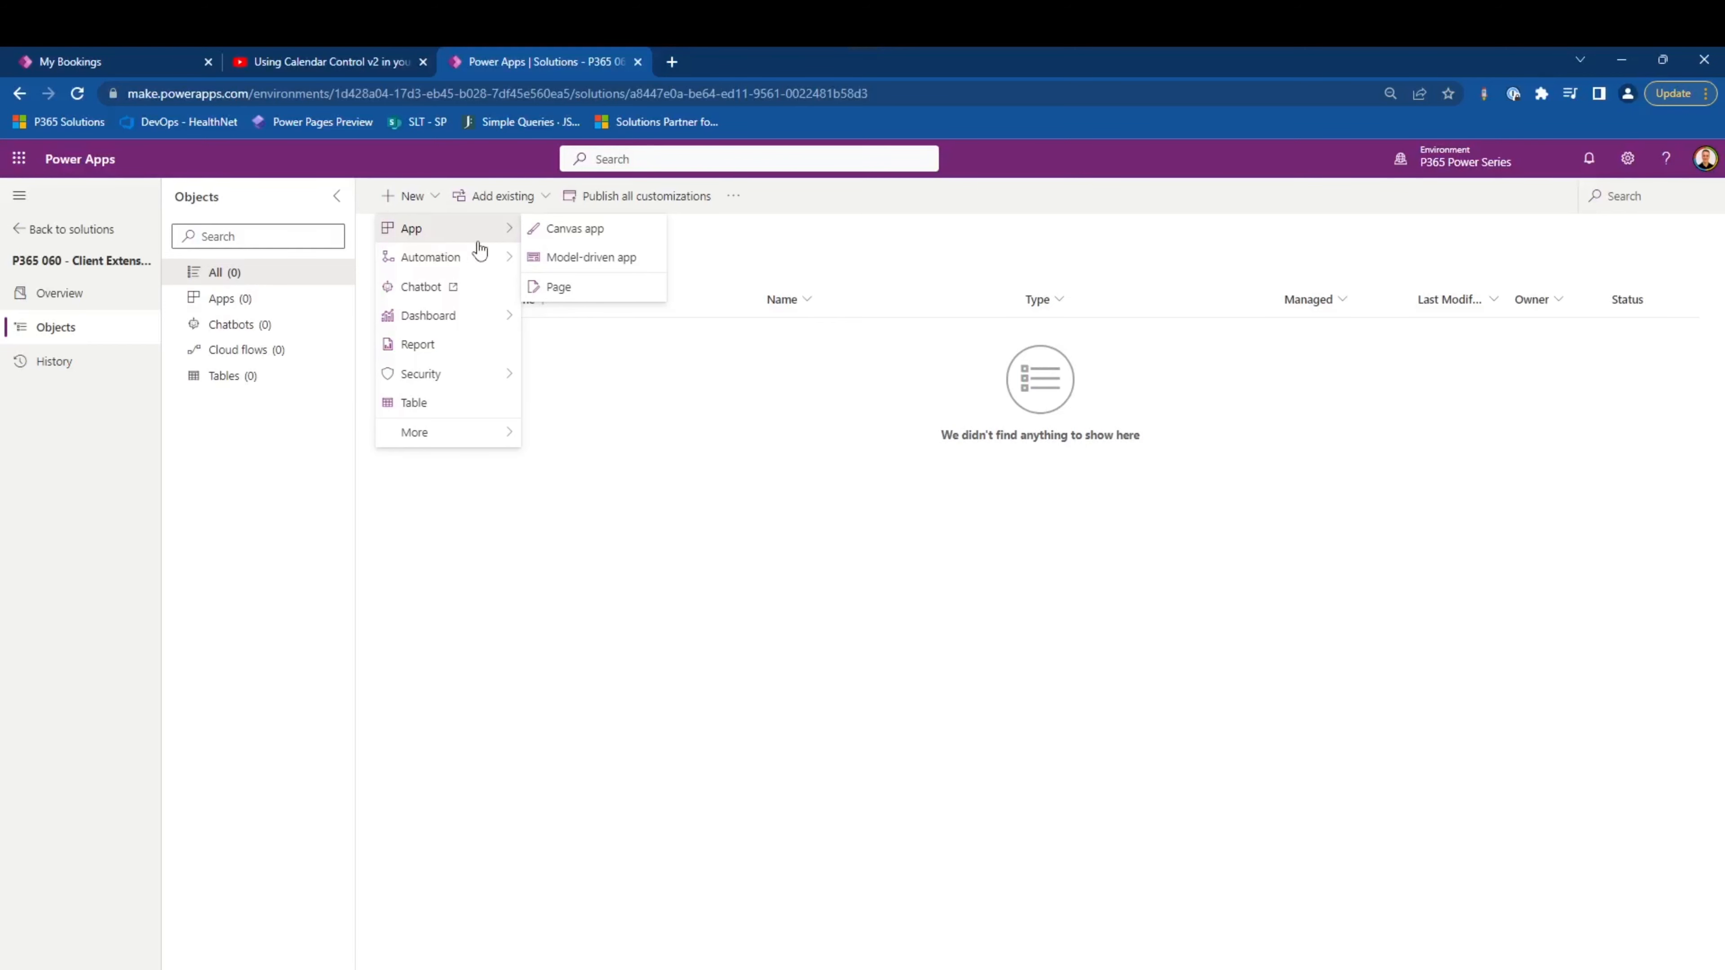
{"action": "left_click", "coordinate": [561, 257]}
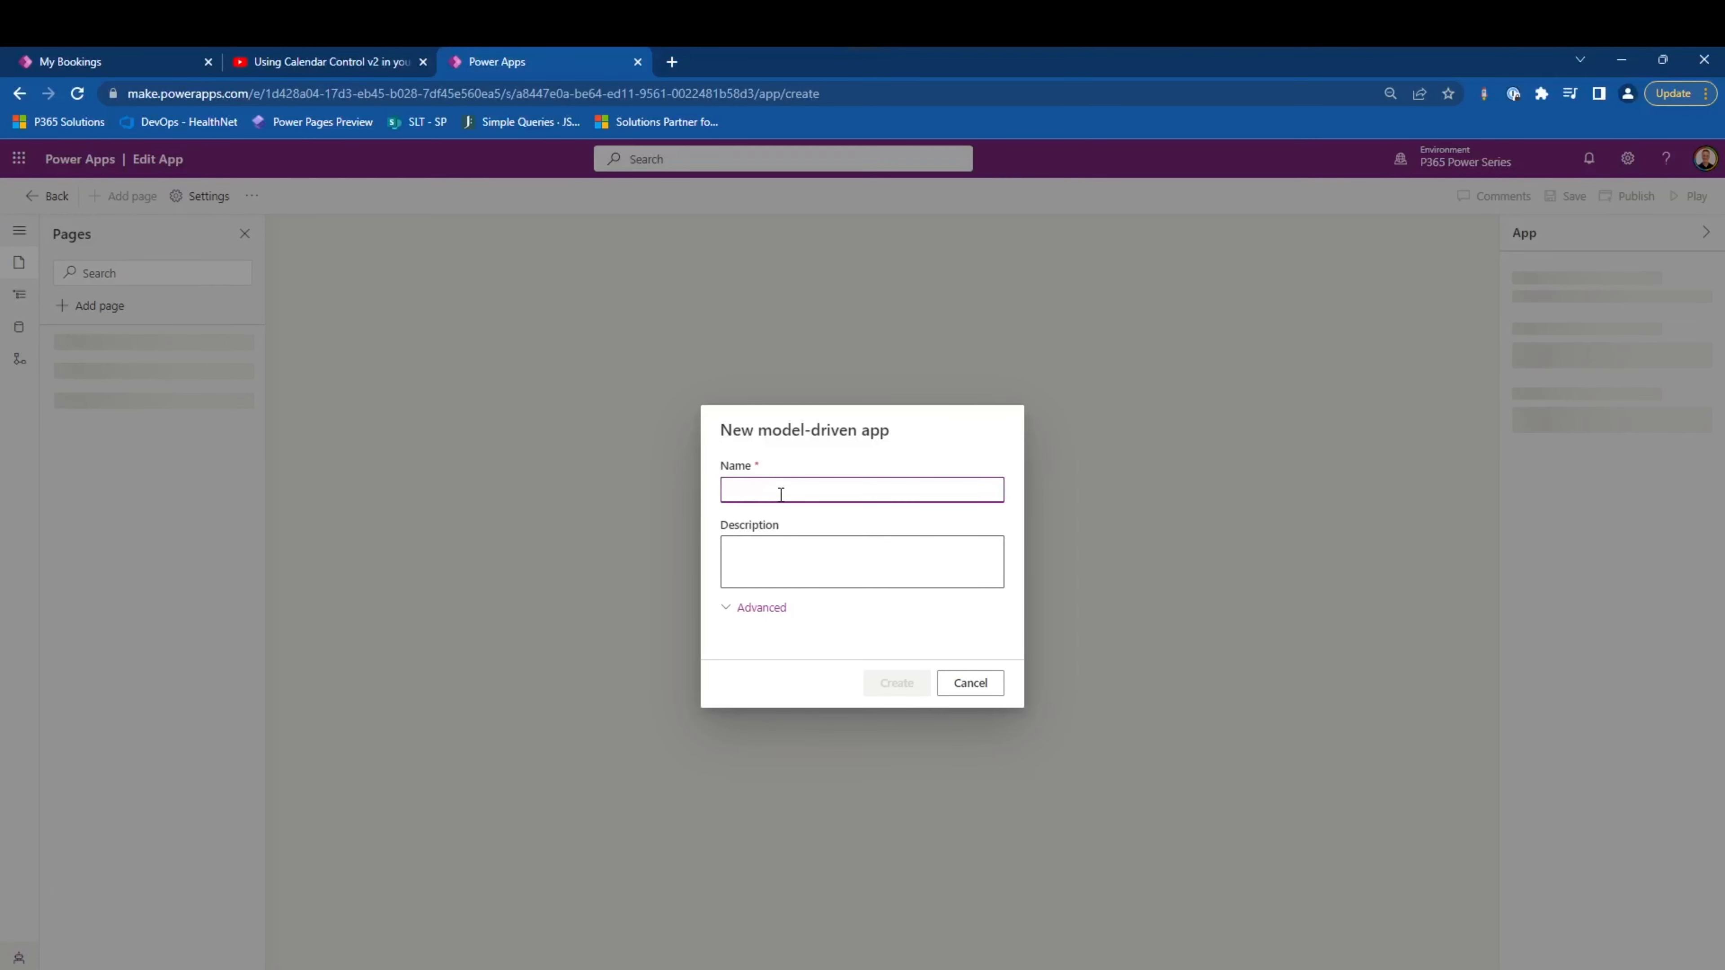
- Create the app with the name "Resource Administration" and the description "Resource administration for users of Power 365 Solutions"
{"action": "type", "text": "Resource Administration"}
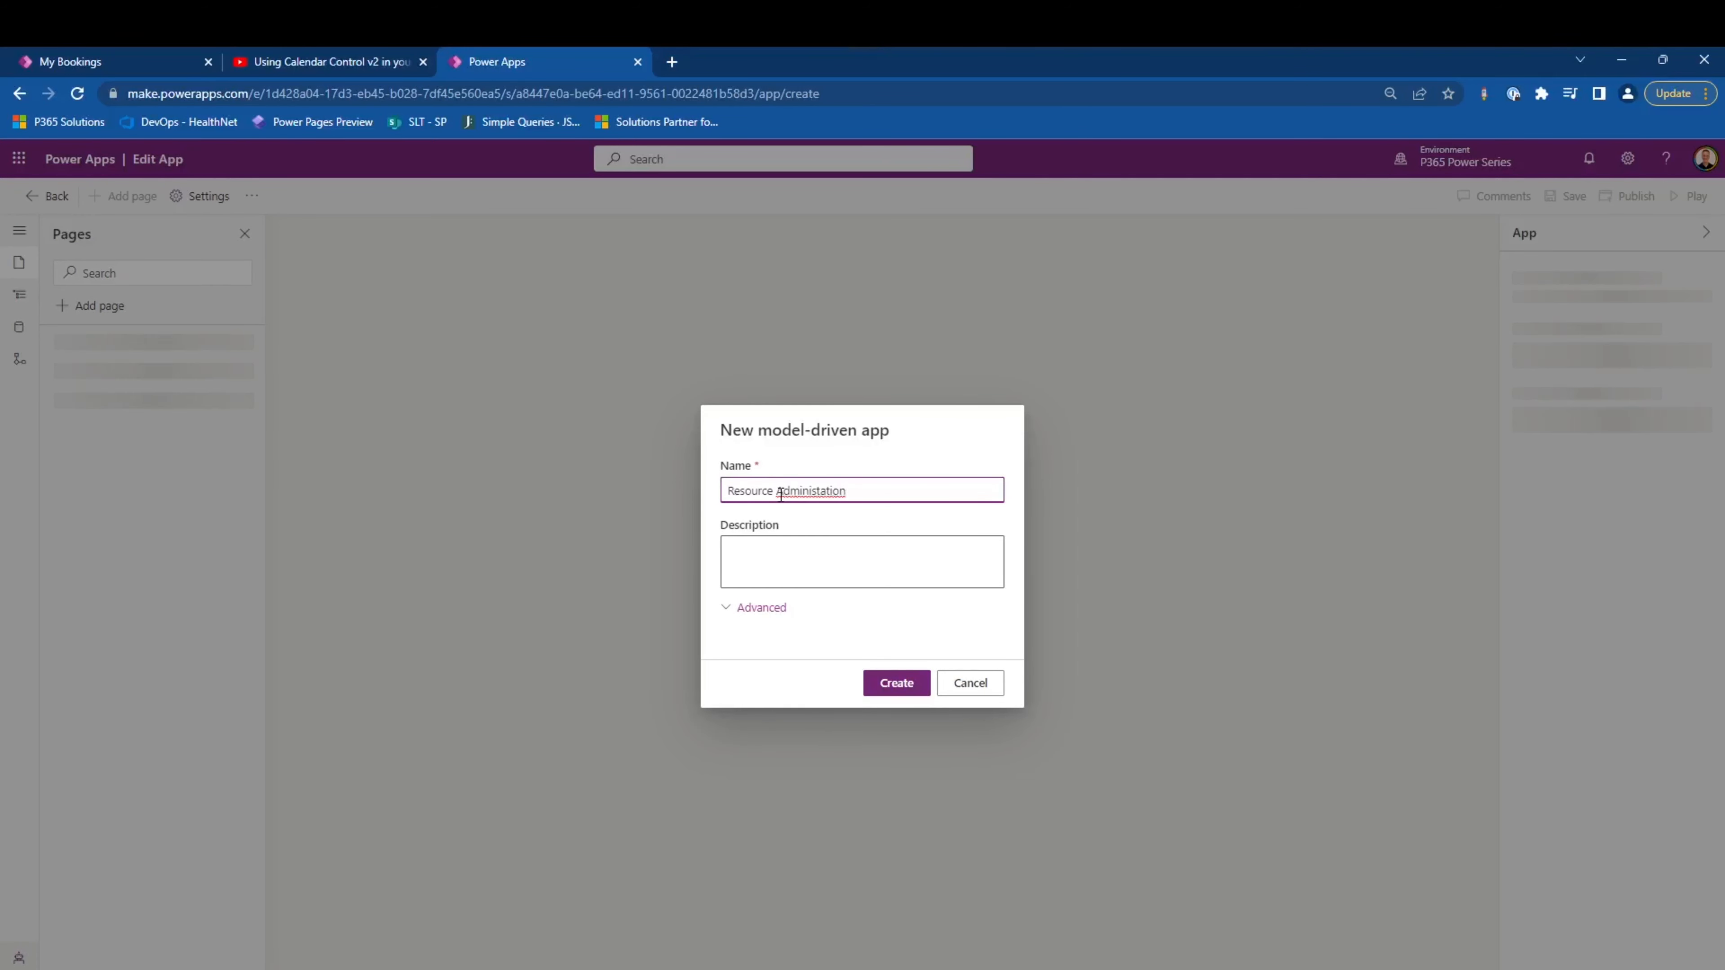
{"action": "left_click", "coordinate": [804, 550]}
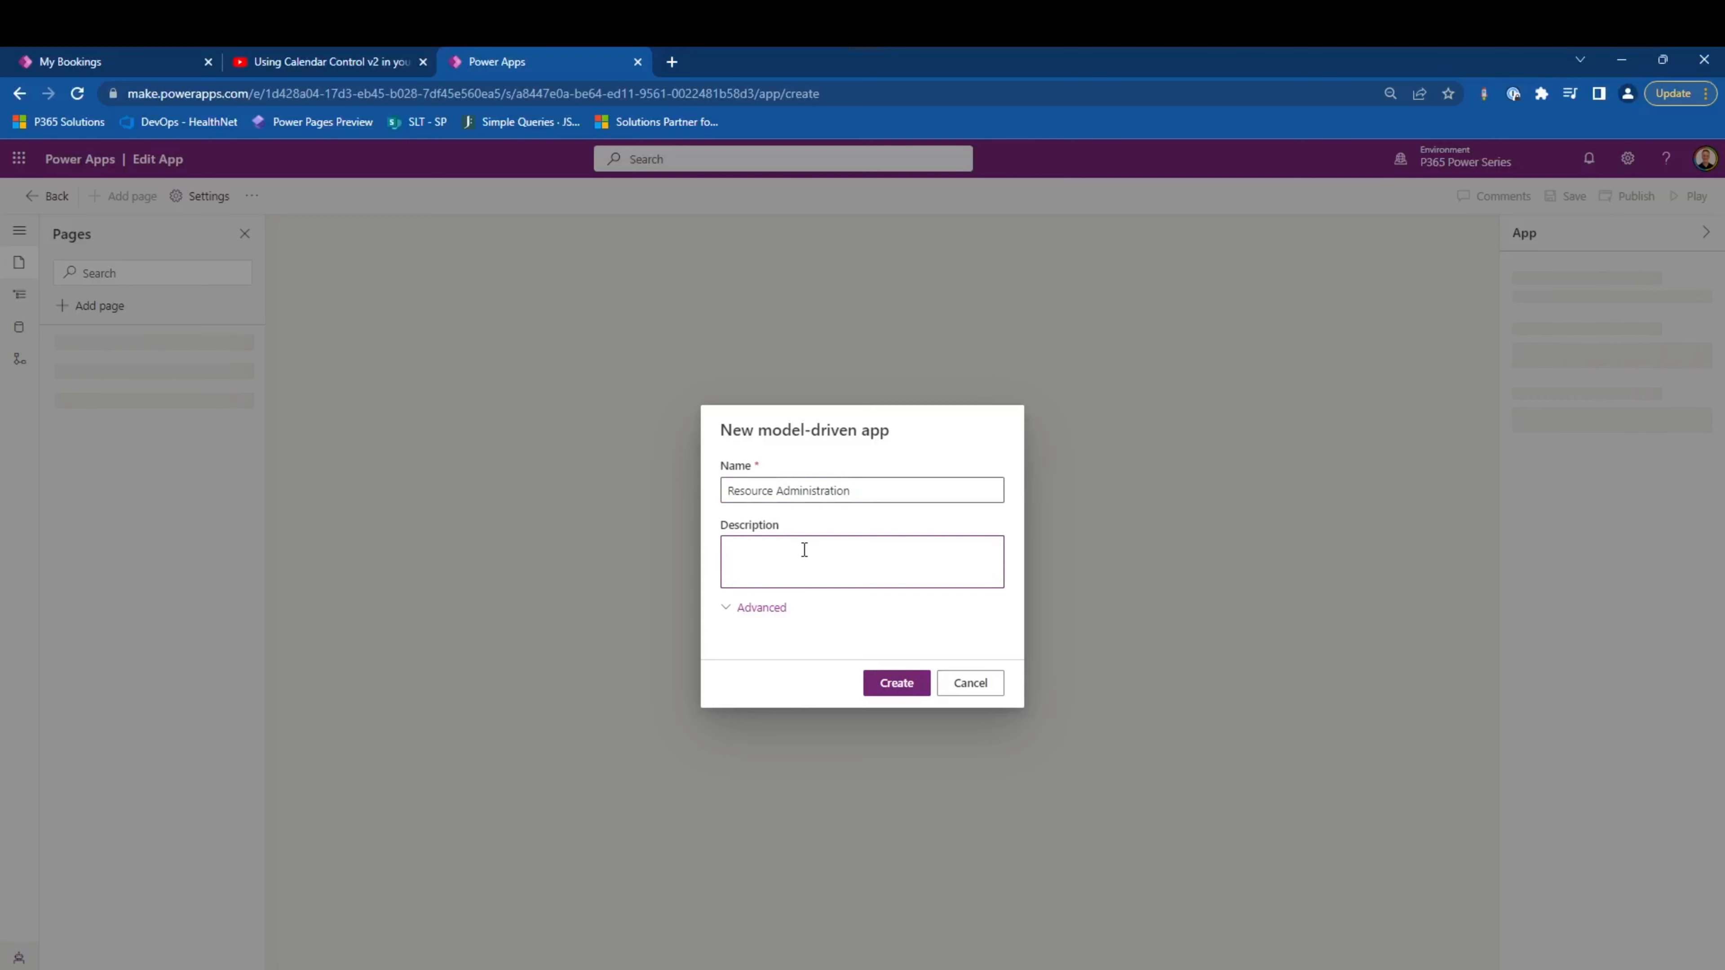
{"action": "type", "text": "Resource administration for users of Power 365 Solutions"}
{"action": "left_click", "coordinate": [762, 608]}
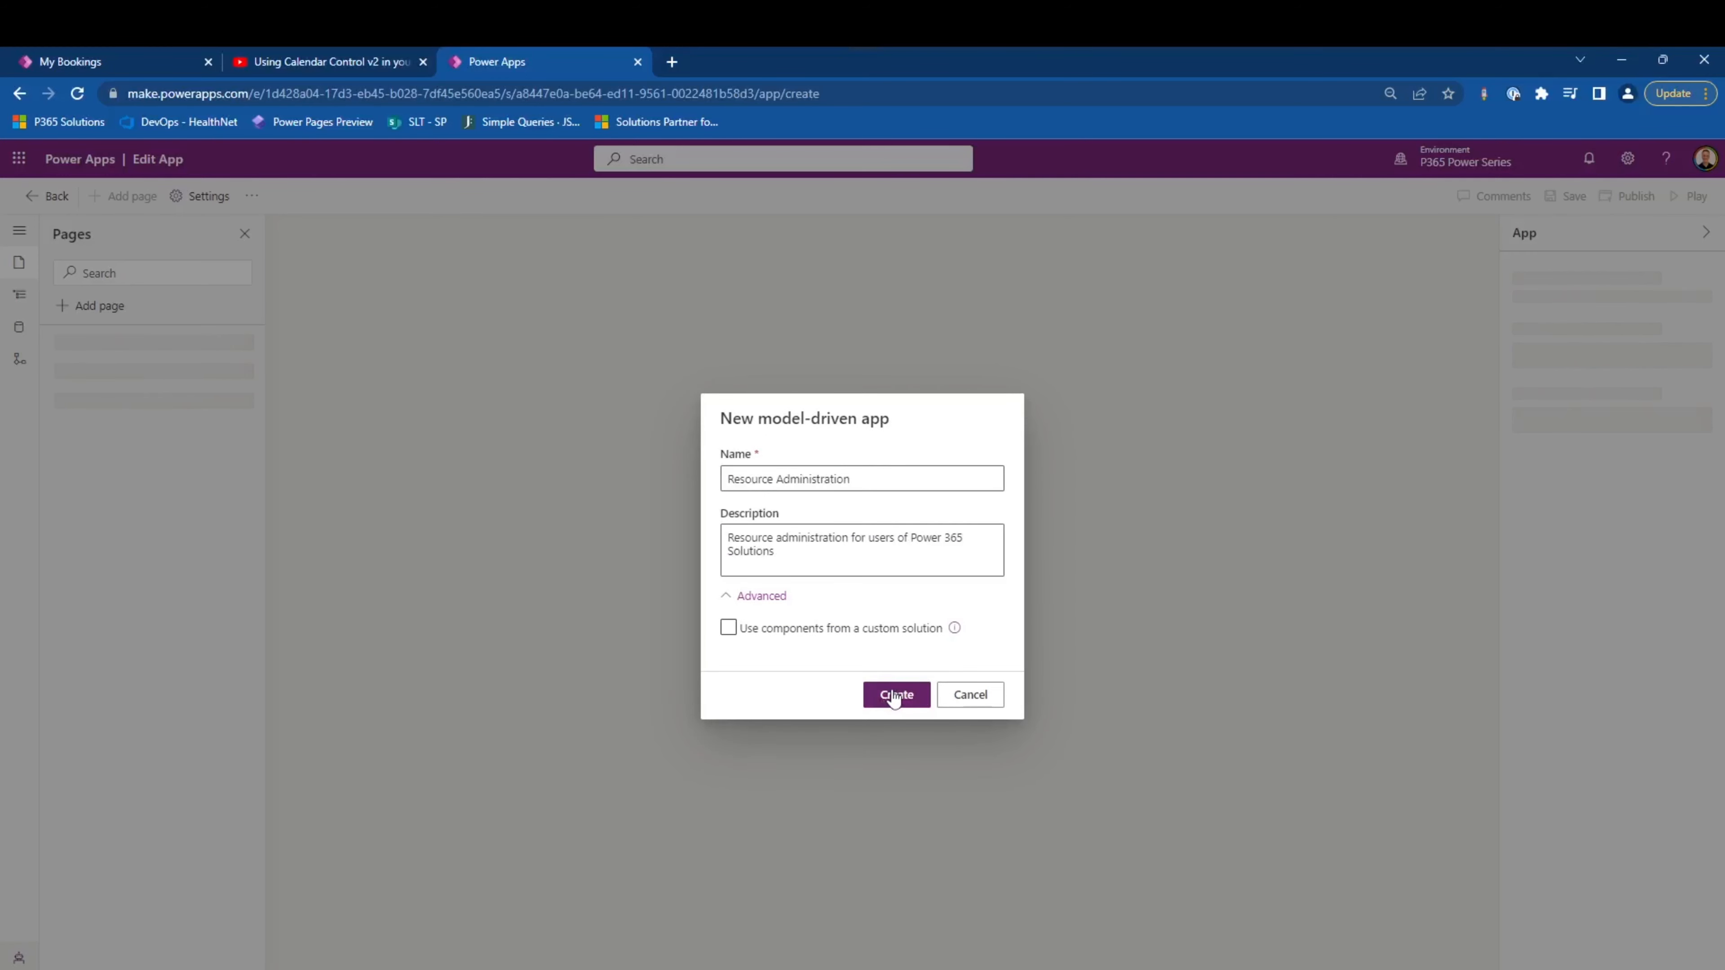
{"action": "left_click", "coordinate": [895, 696]}
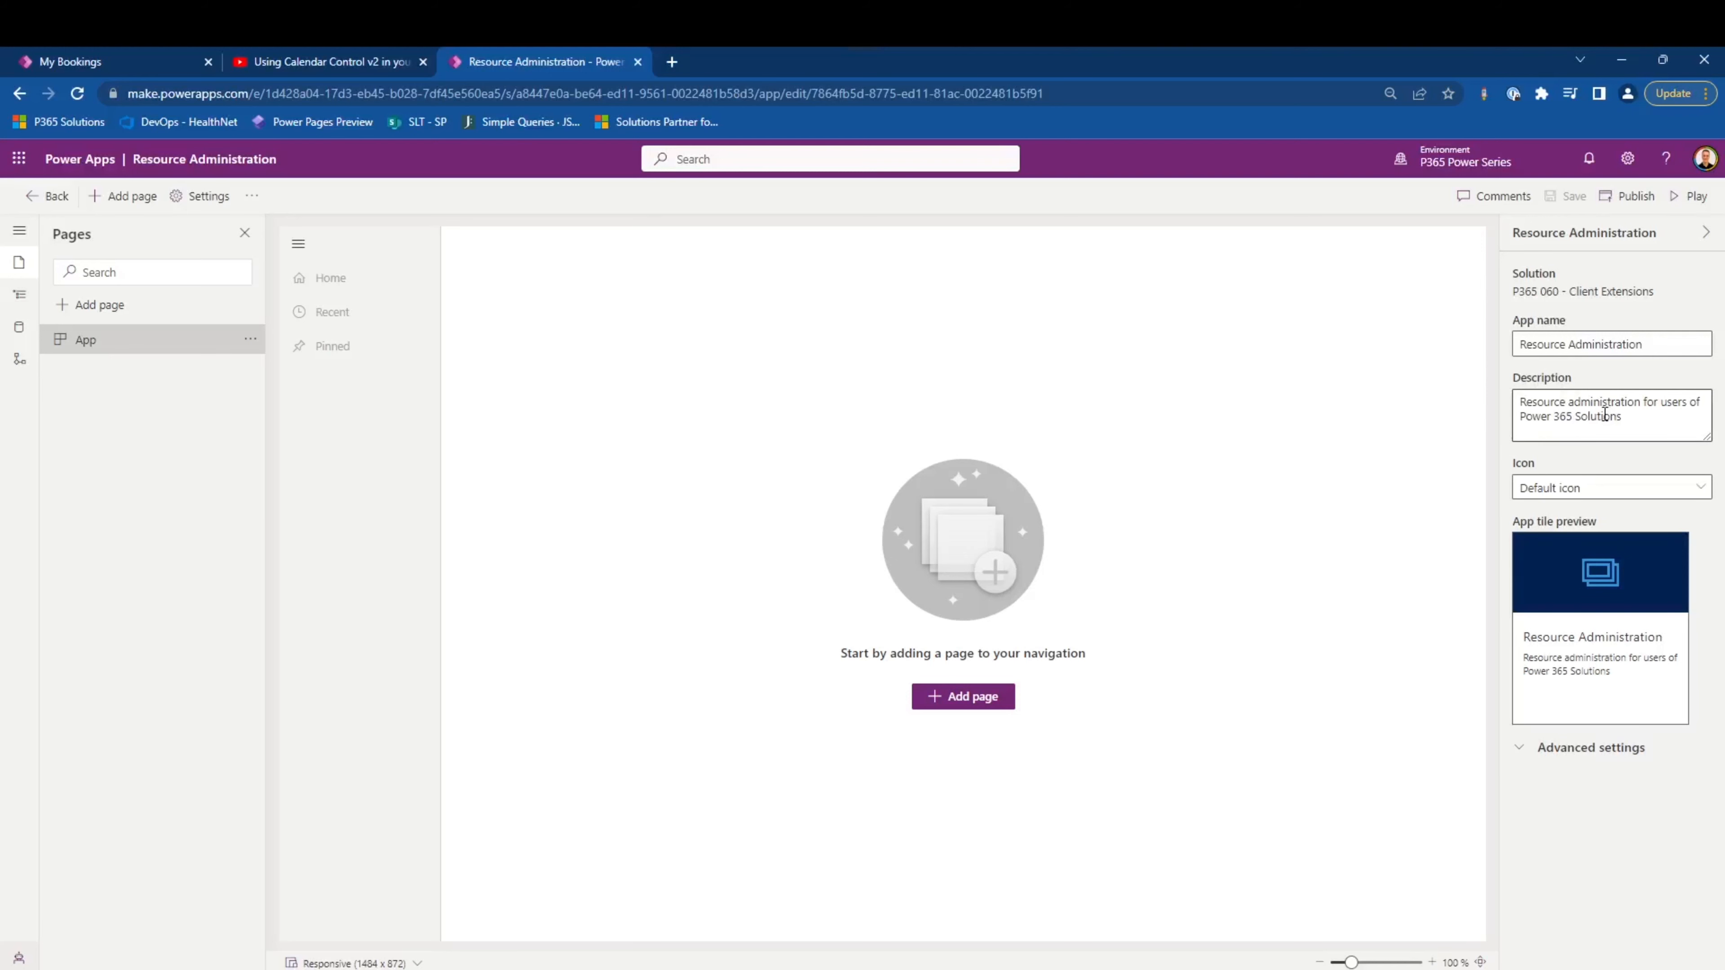
- Set the app's icon to use a web resource and review the welcome page choices in its advanced settings
{"action": "left_click", "coordinate": [1601, 490]}
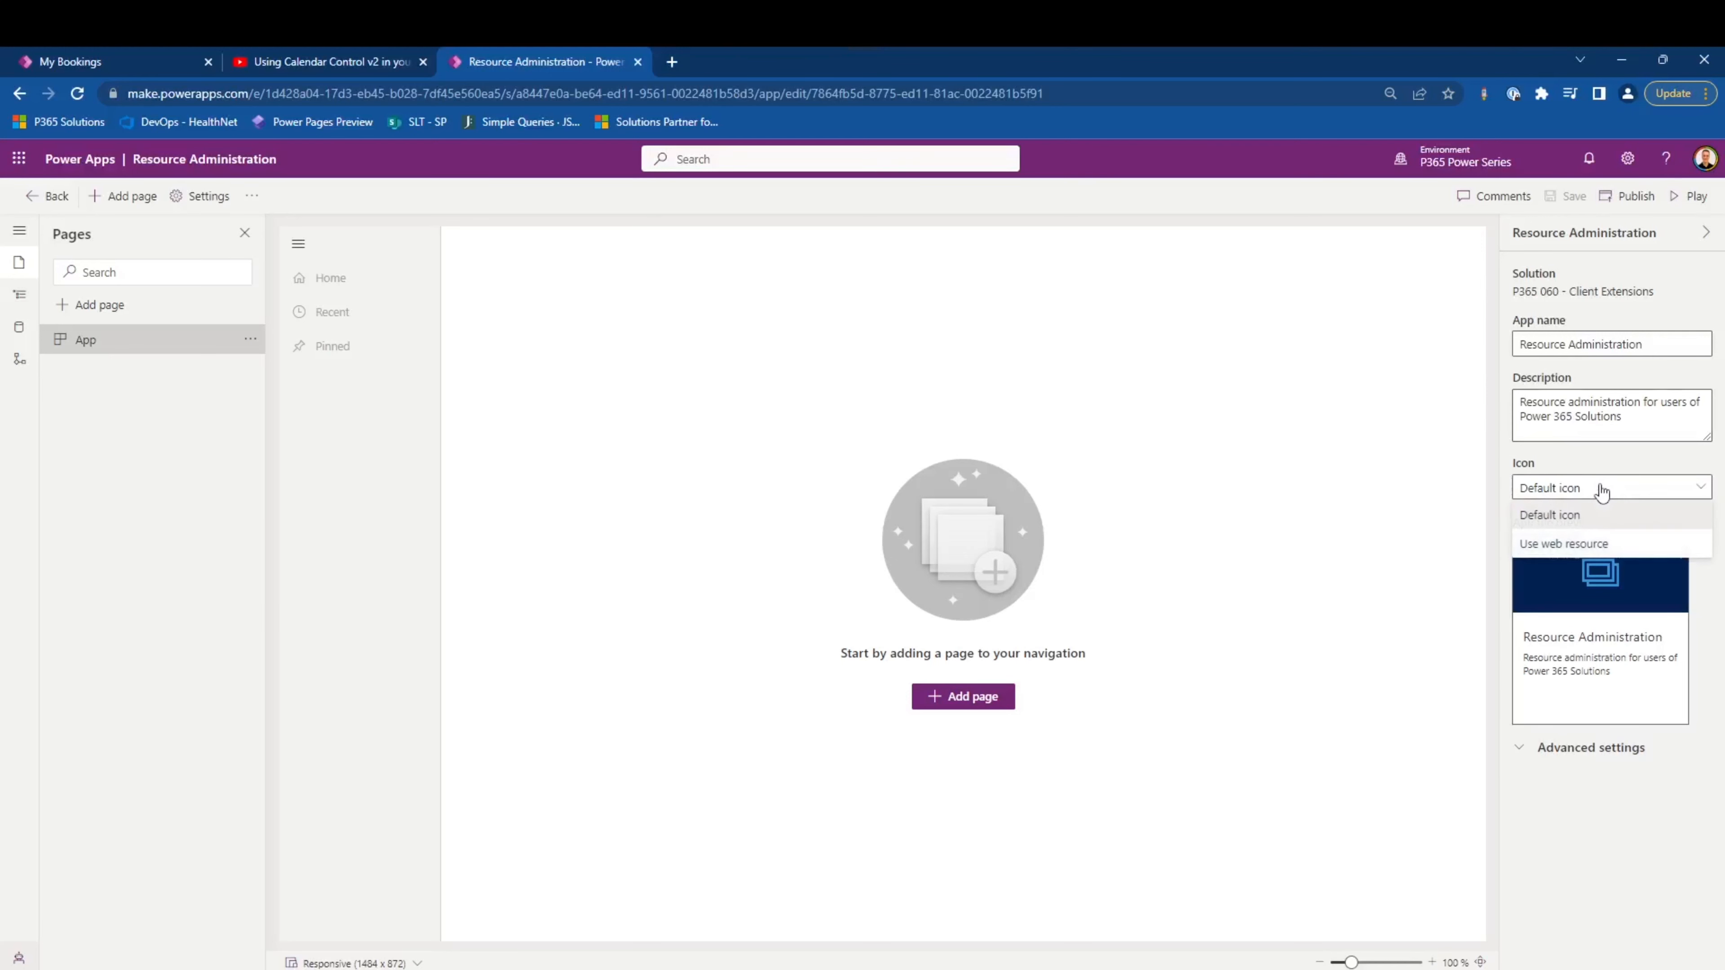
{"action": "left_click", "coordinate": [1597, 545]}
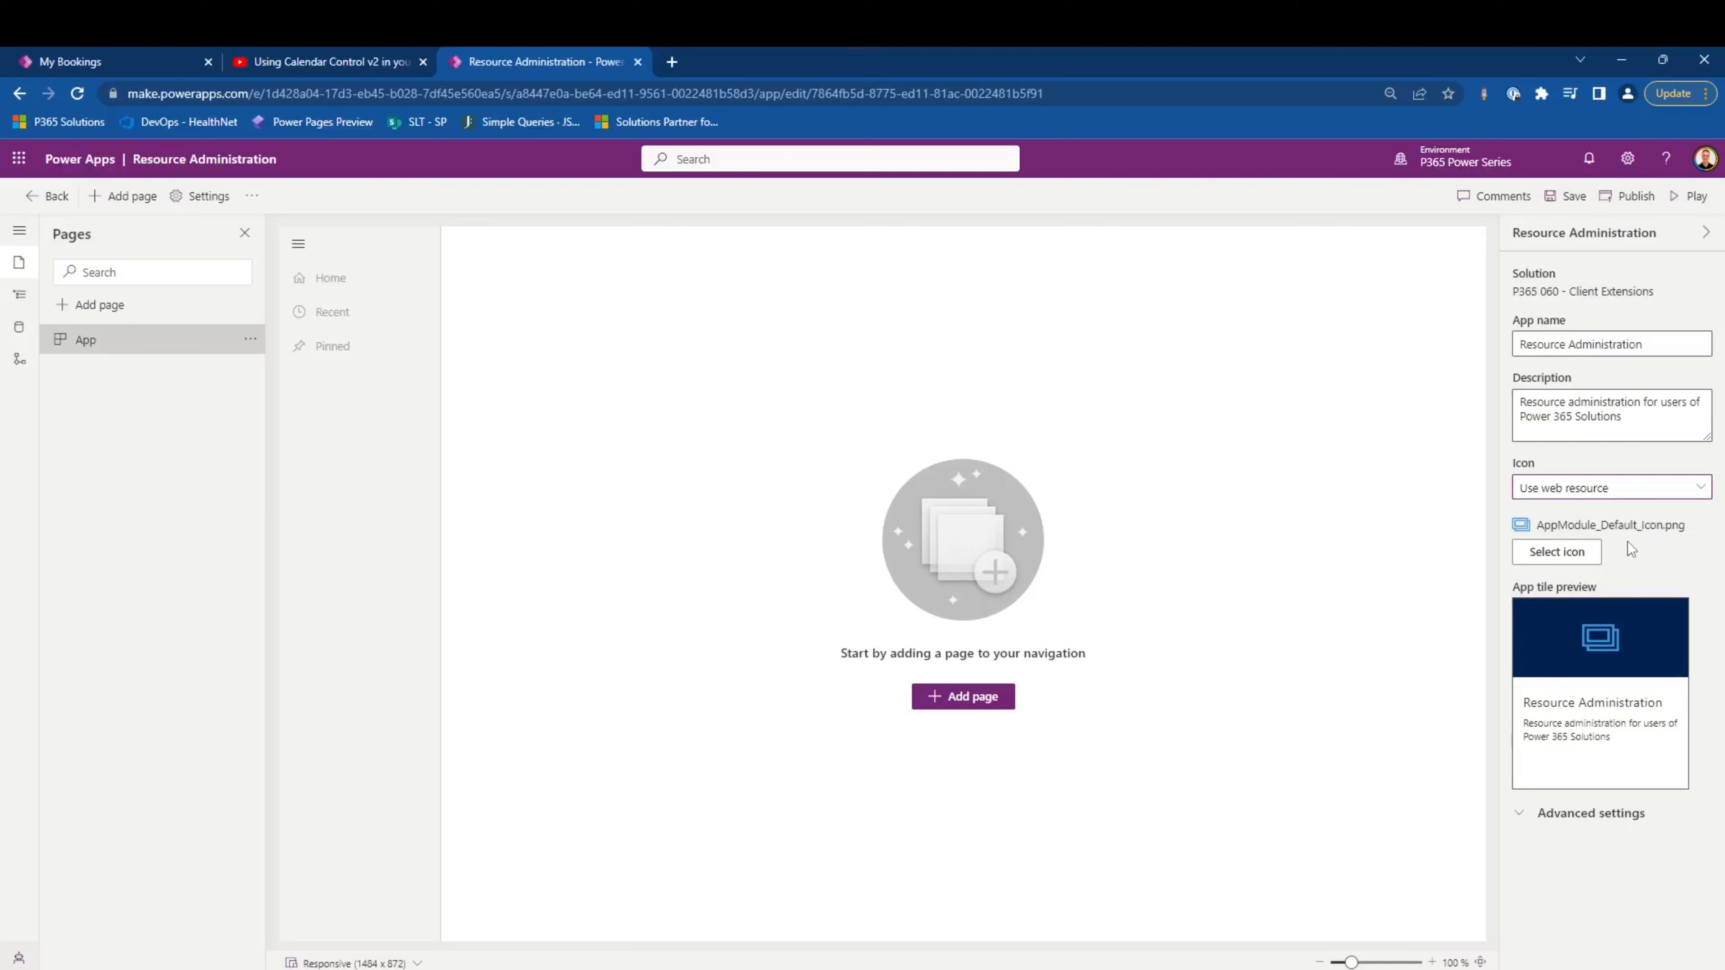
{"action": "left_click", "coordinate": [1619, 818]}
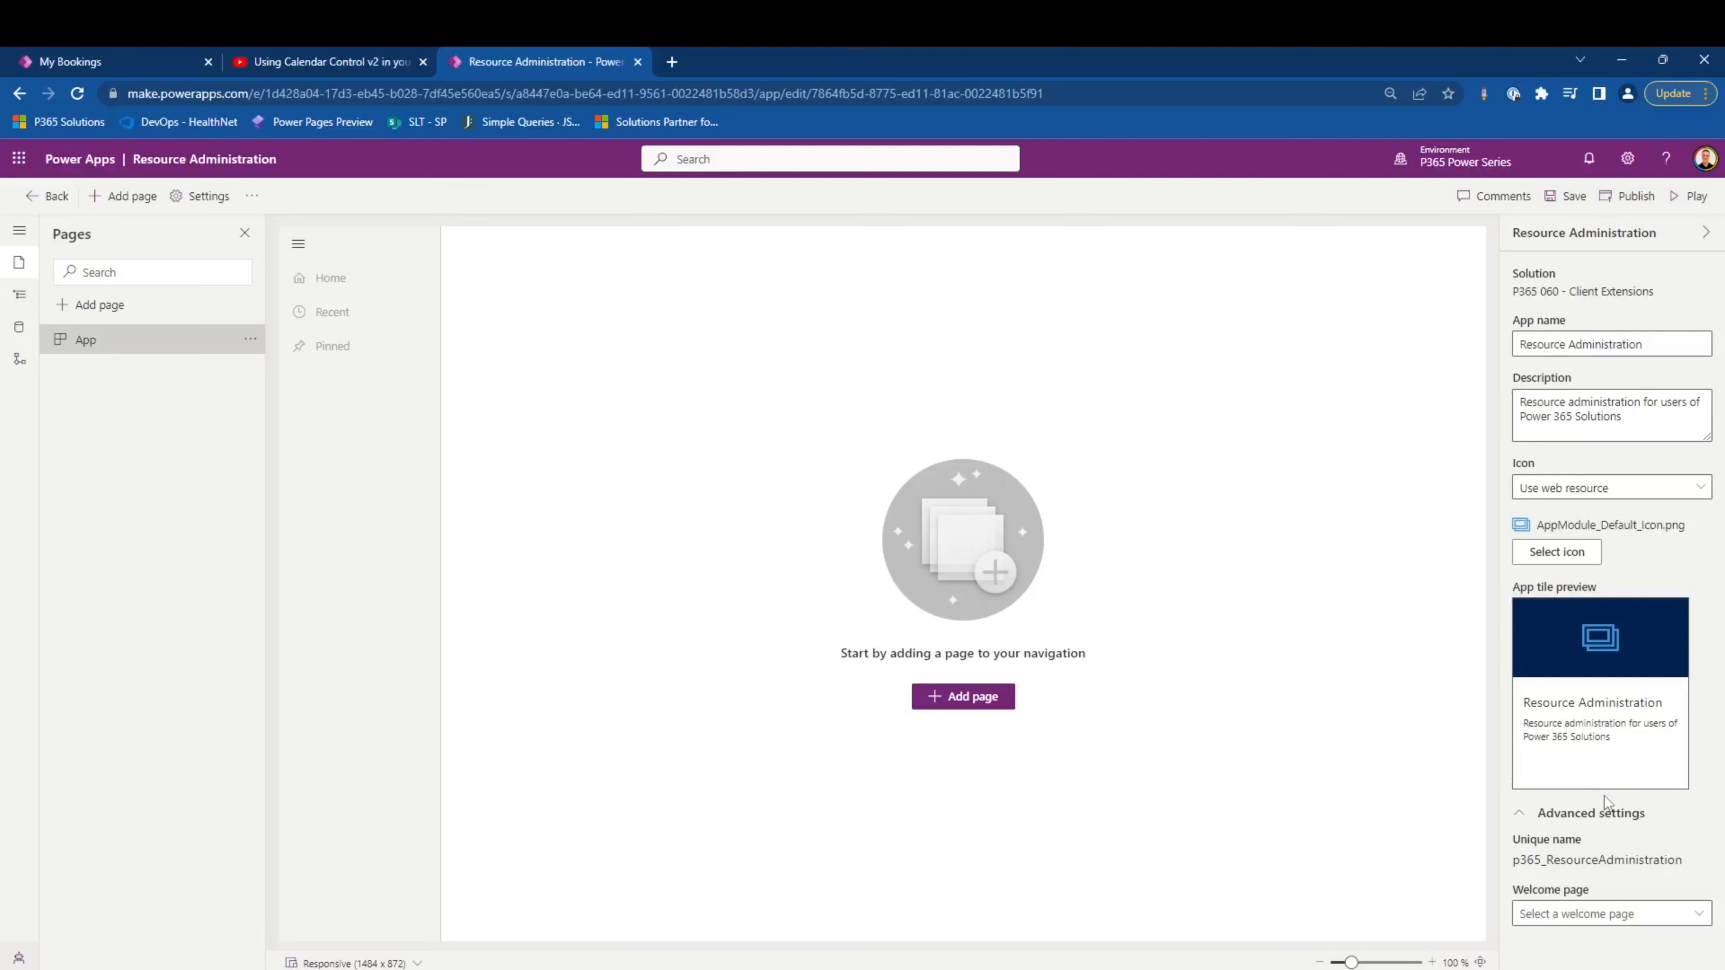
{"action": "left_click", "coordinate": [1626, 912]}
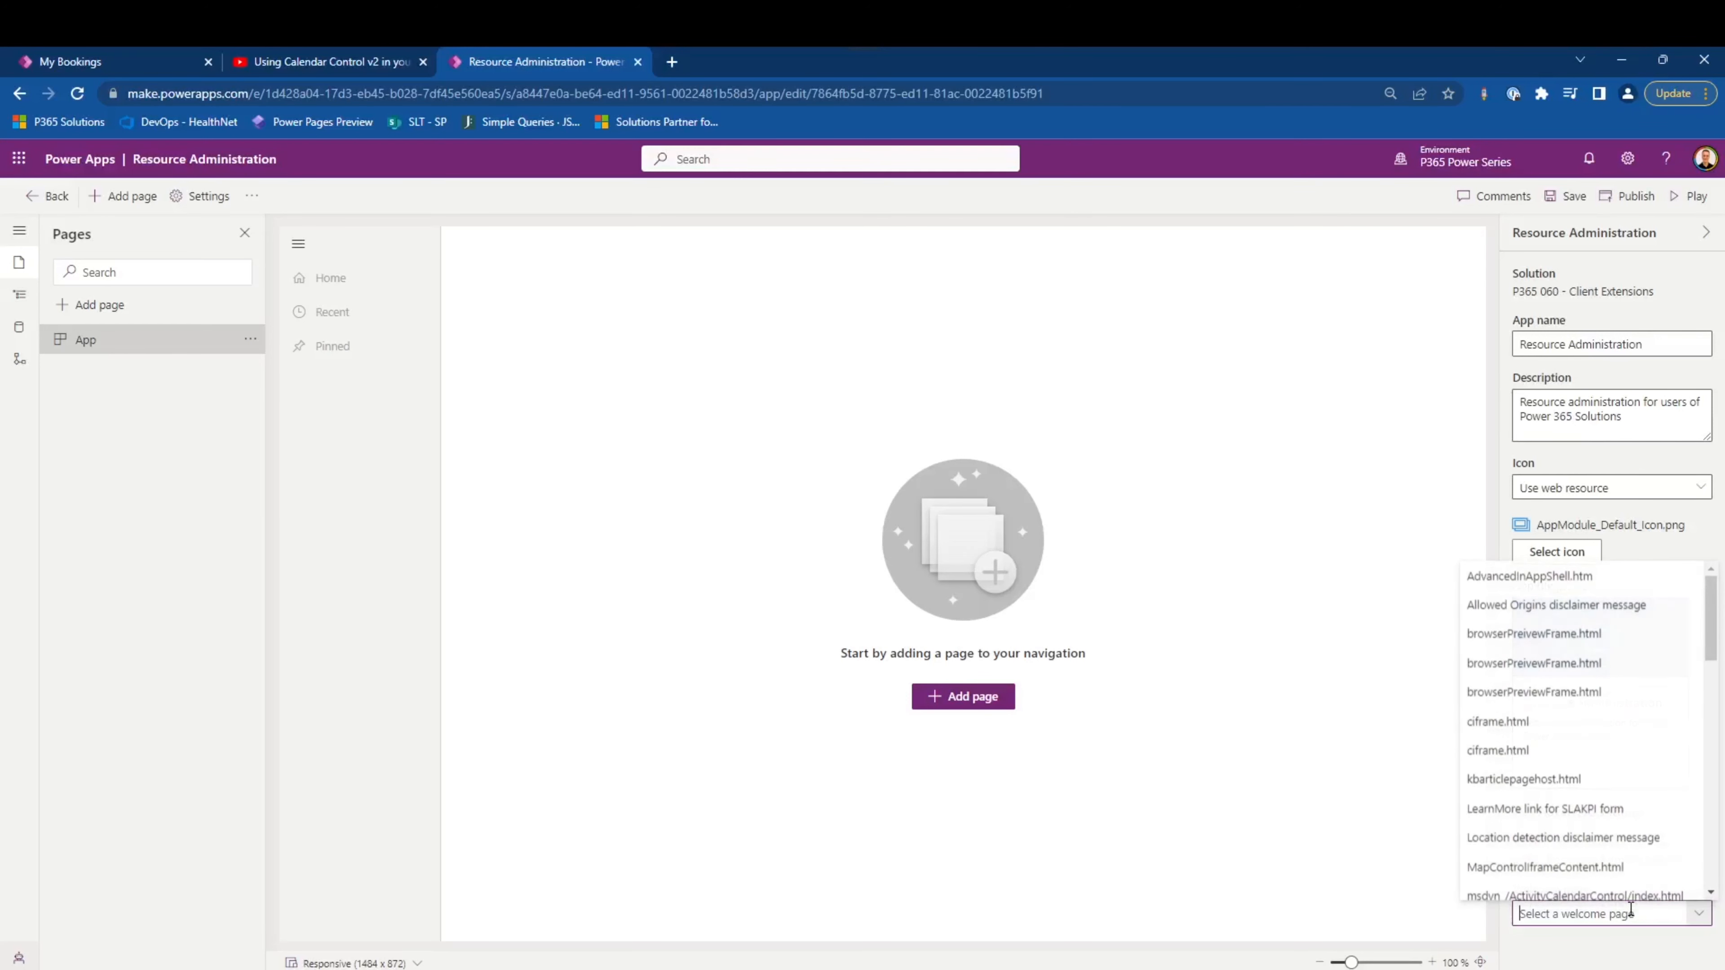
{"action": "left_click", "coordinate": [1324, 832]}
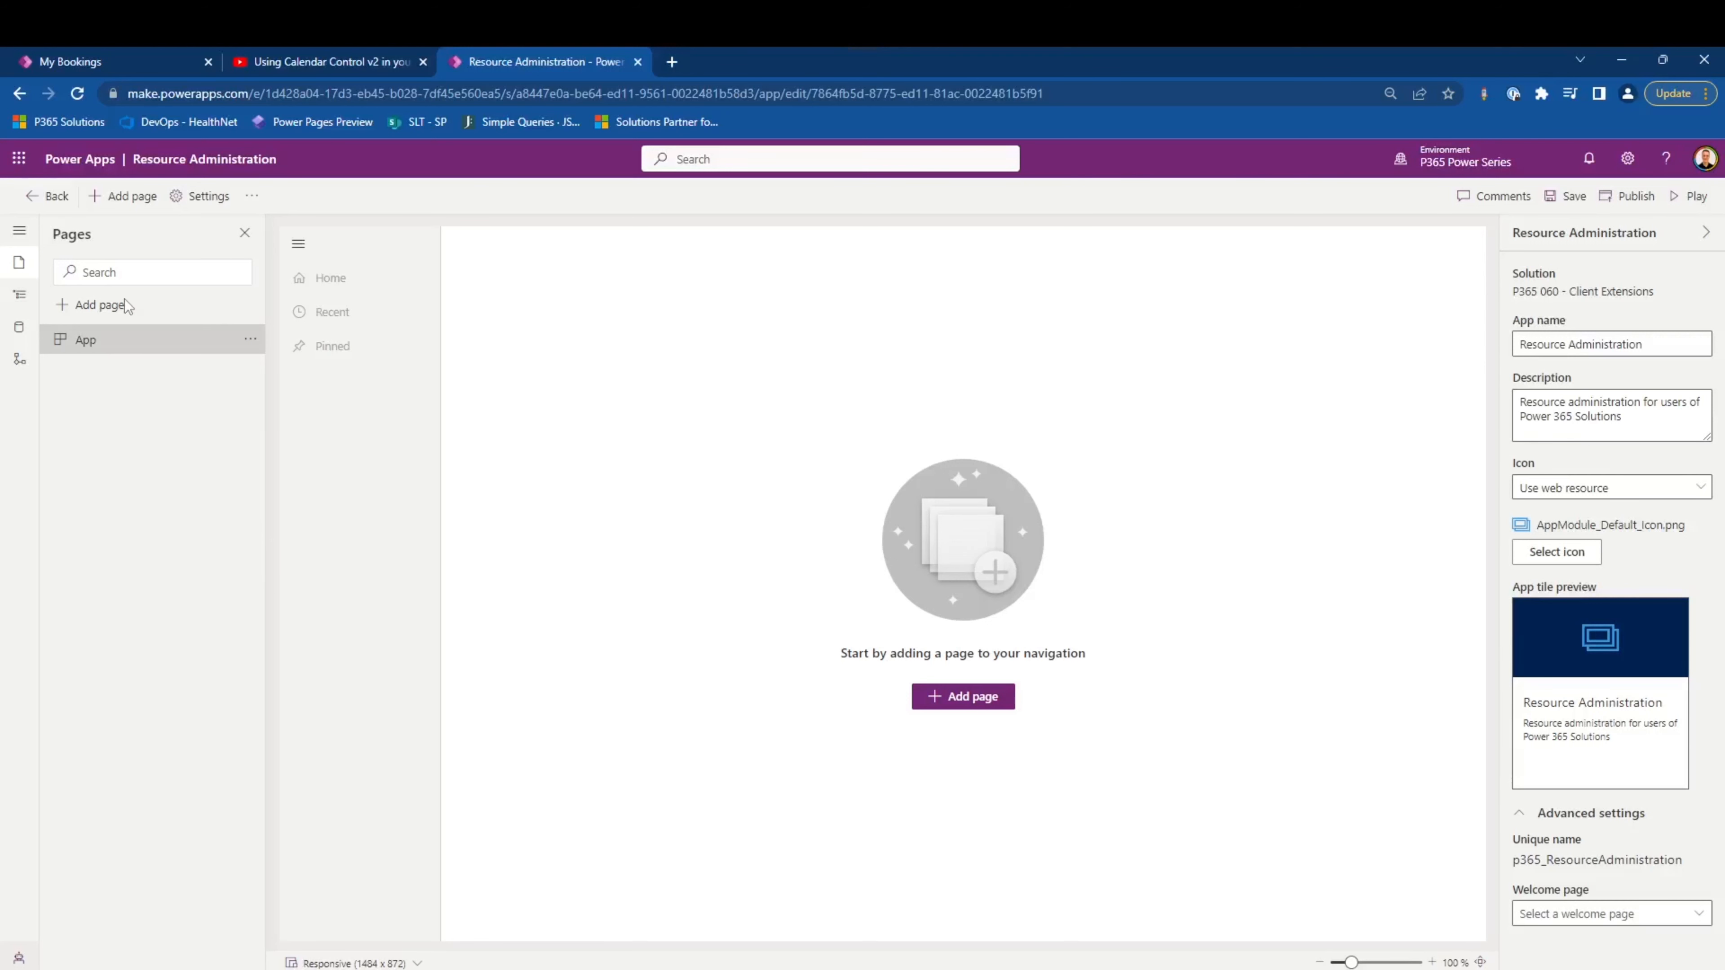
- Review the designer's sections and the Dashboard and Custom page types for new pages, without adding a page
{"action": "left_click", "coordinate": [19, 231]}
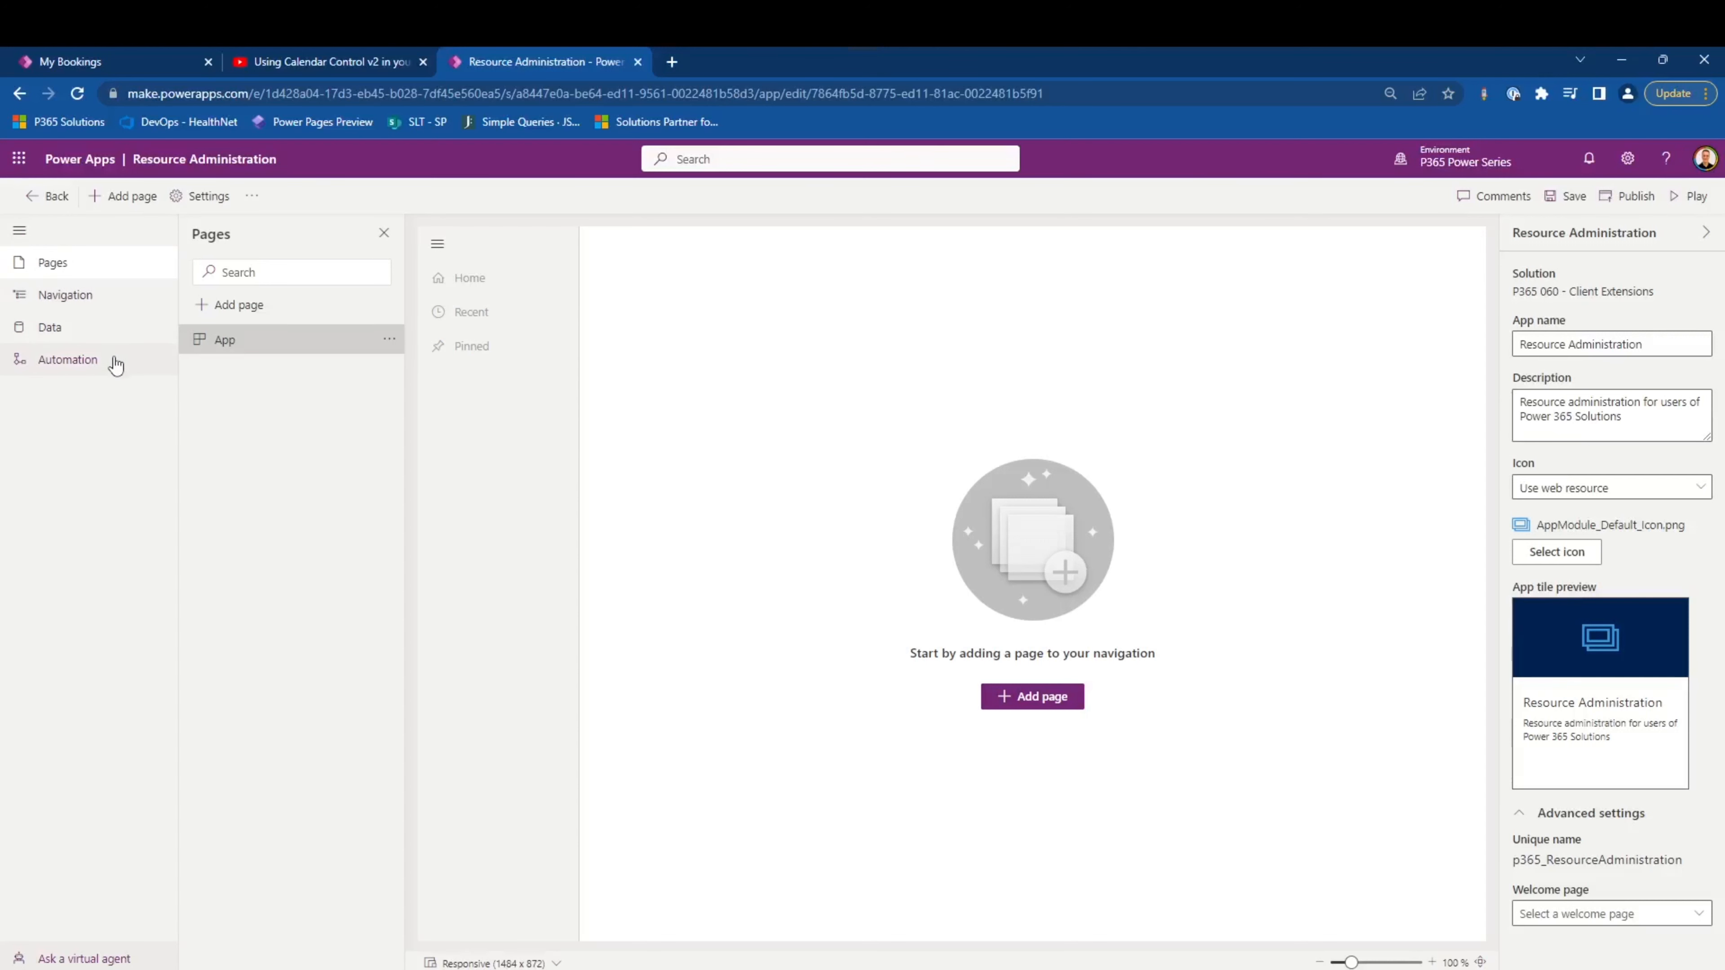
{"action": "left_click", "coordinate": [19, 231]}
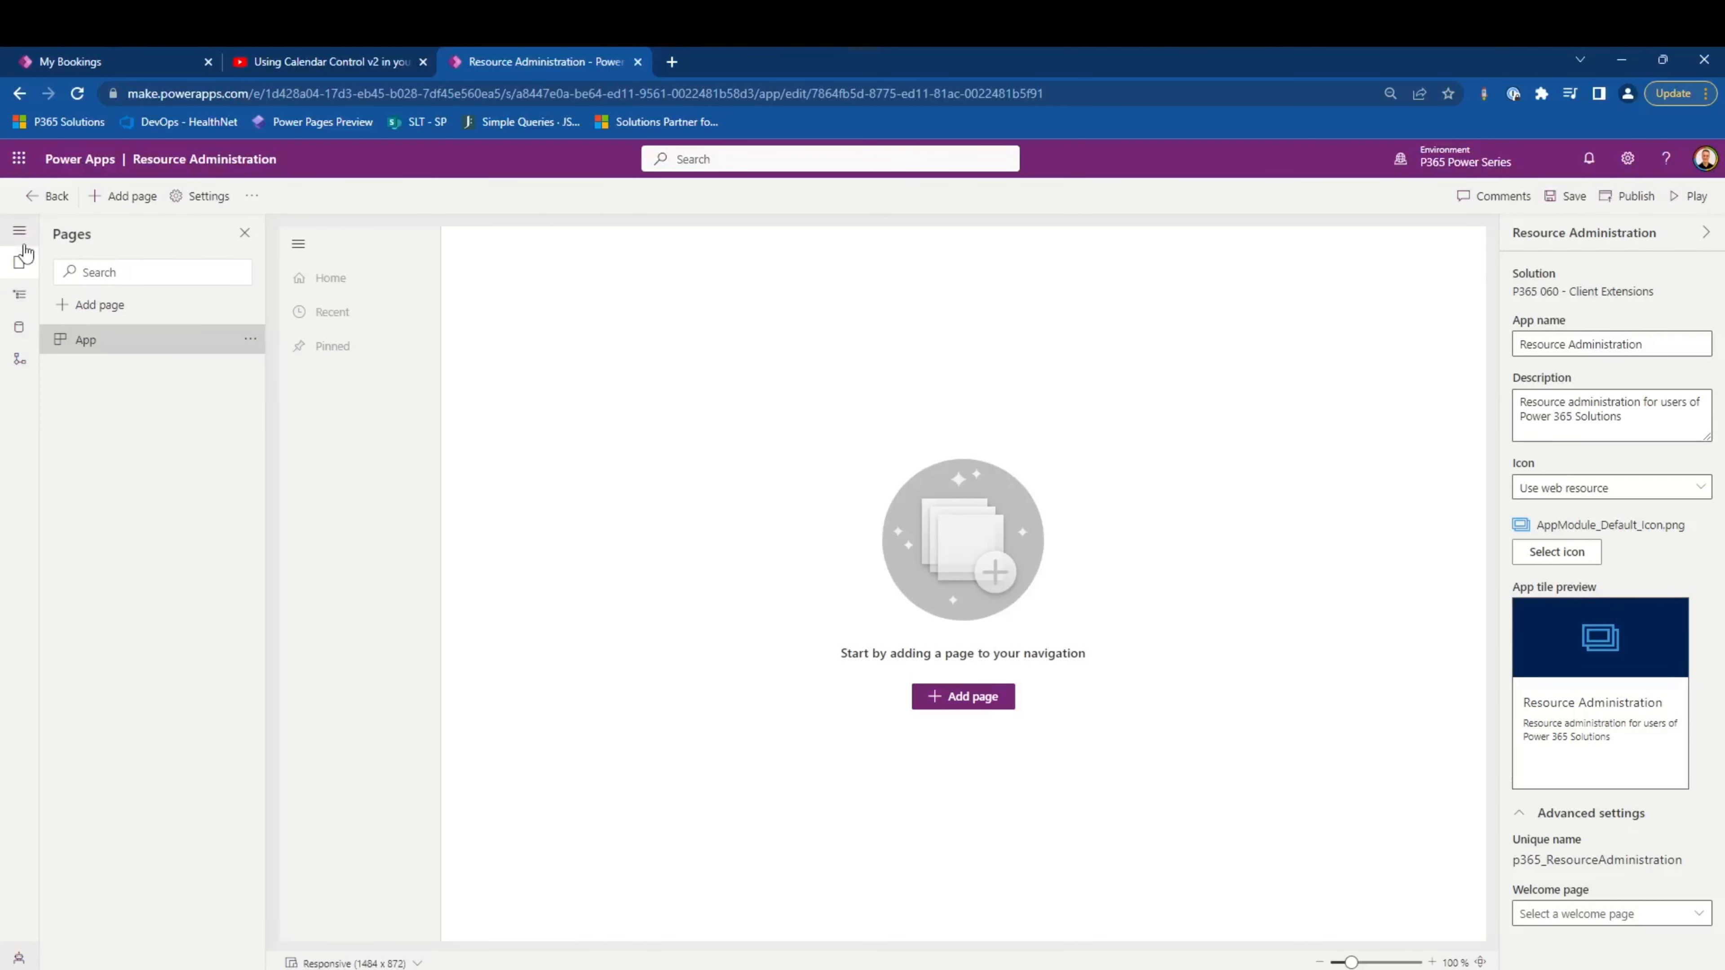
{"action": "left_click", "coordinate": [94, 318]}
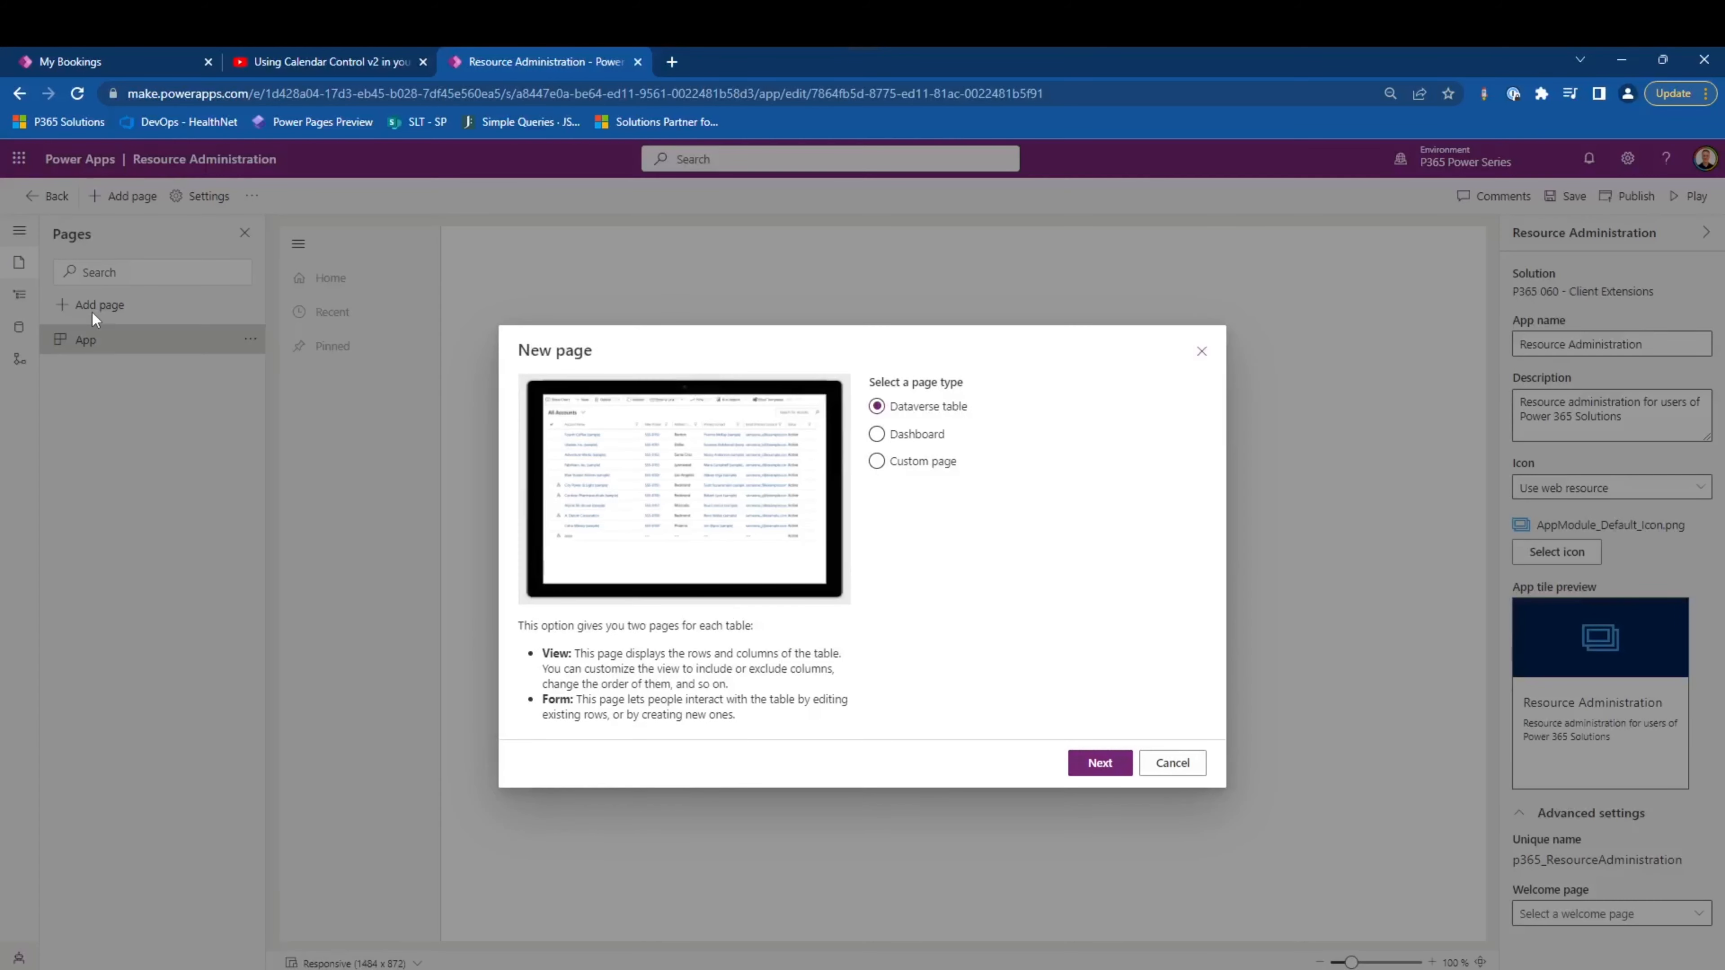
{"action": "left_click", "coordinate": [917, 435]}
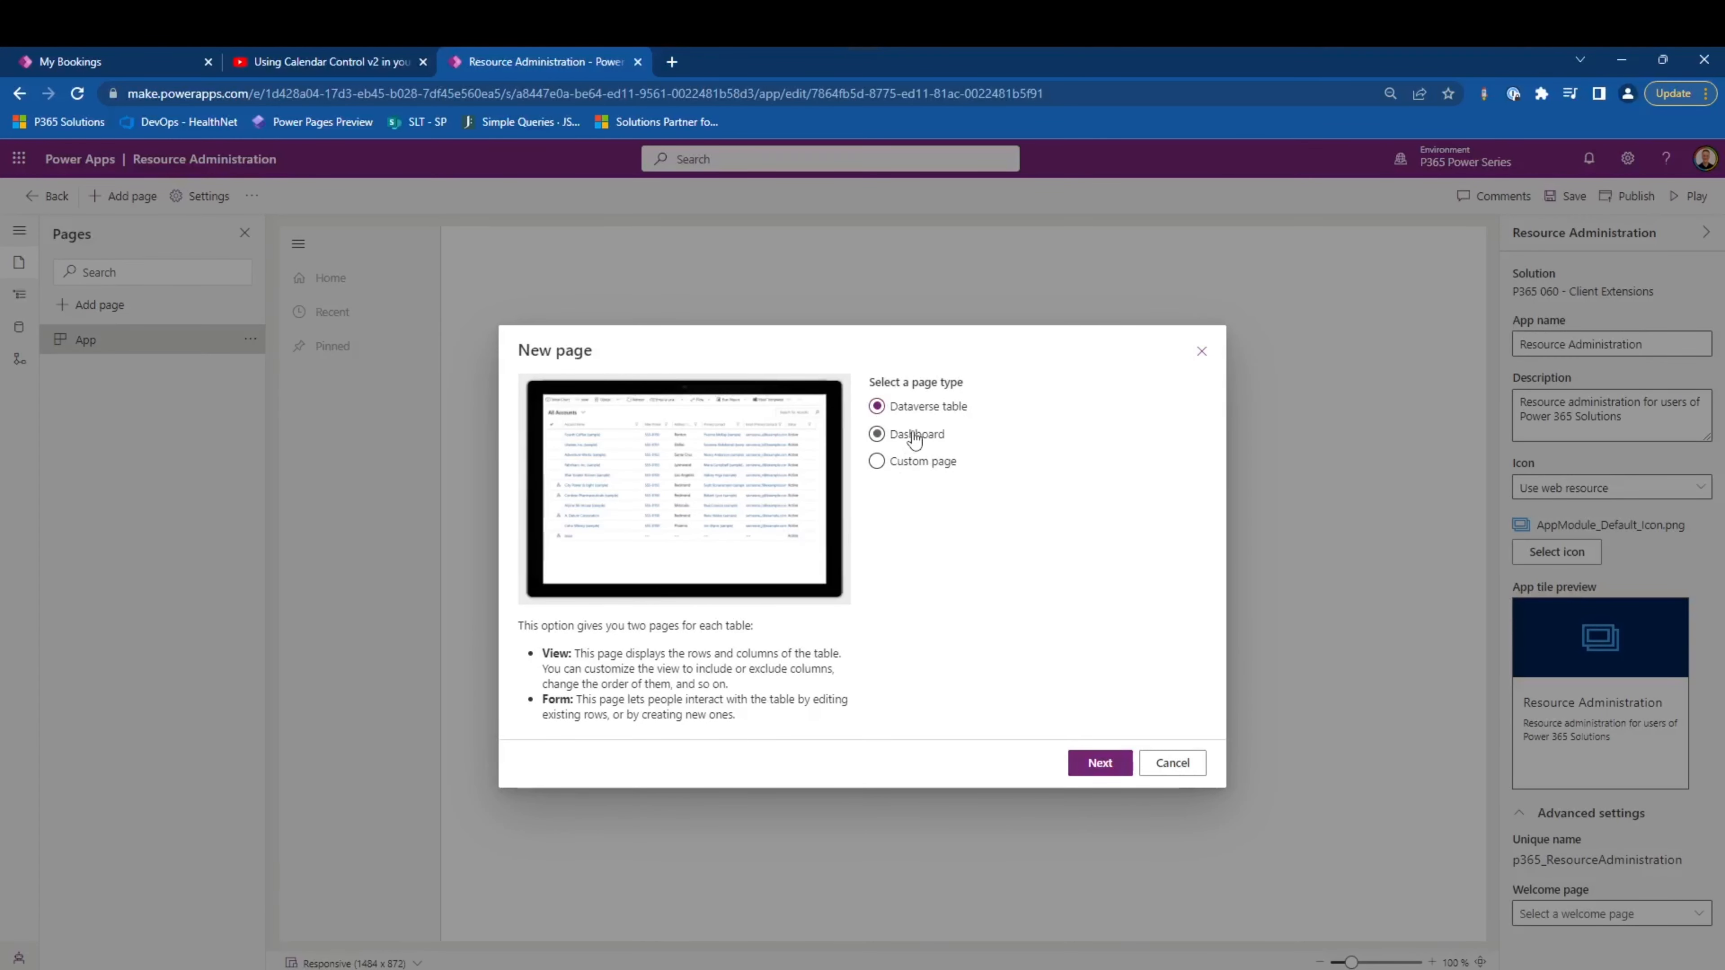
{"action": "left_click", "coordinate": [927, 465]}
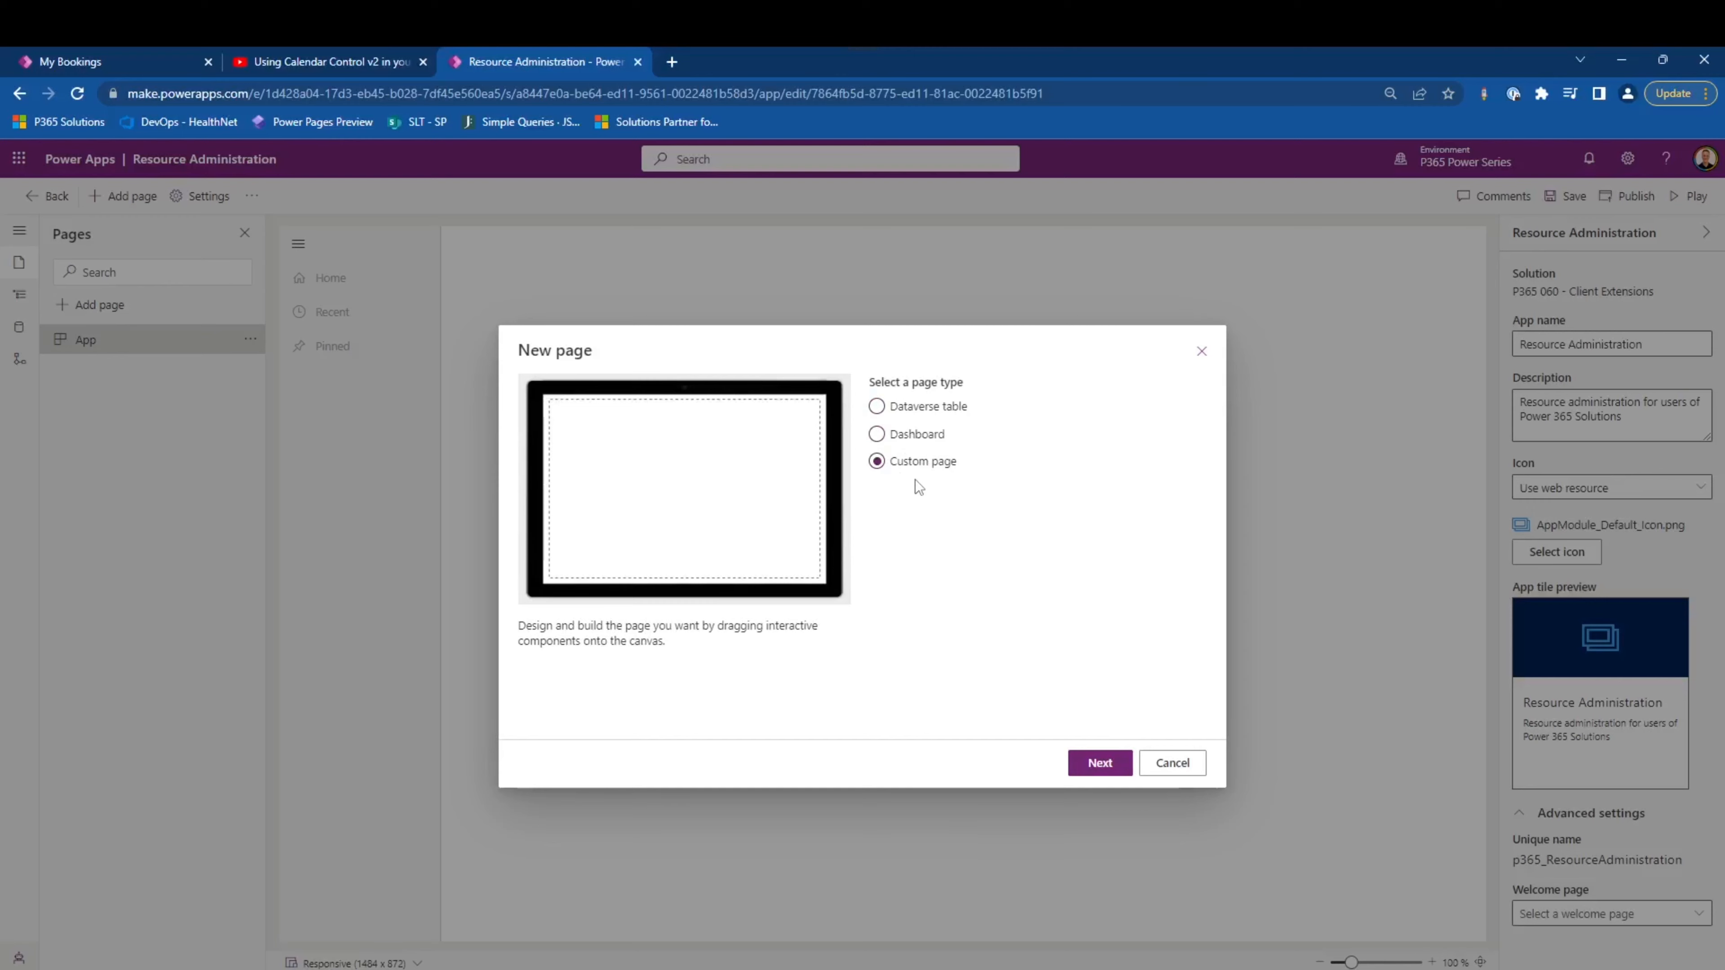
{"action": "left_click", "coordinate": [1172, 763]}
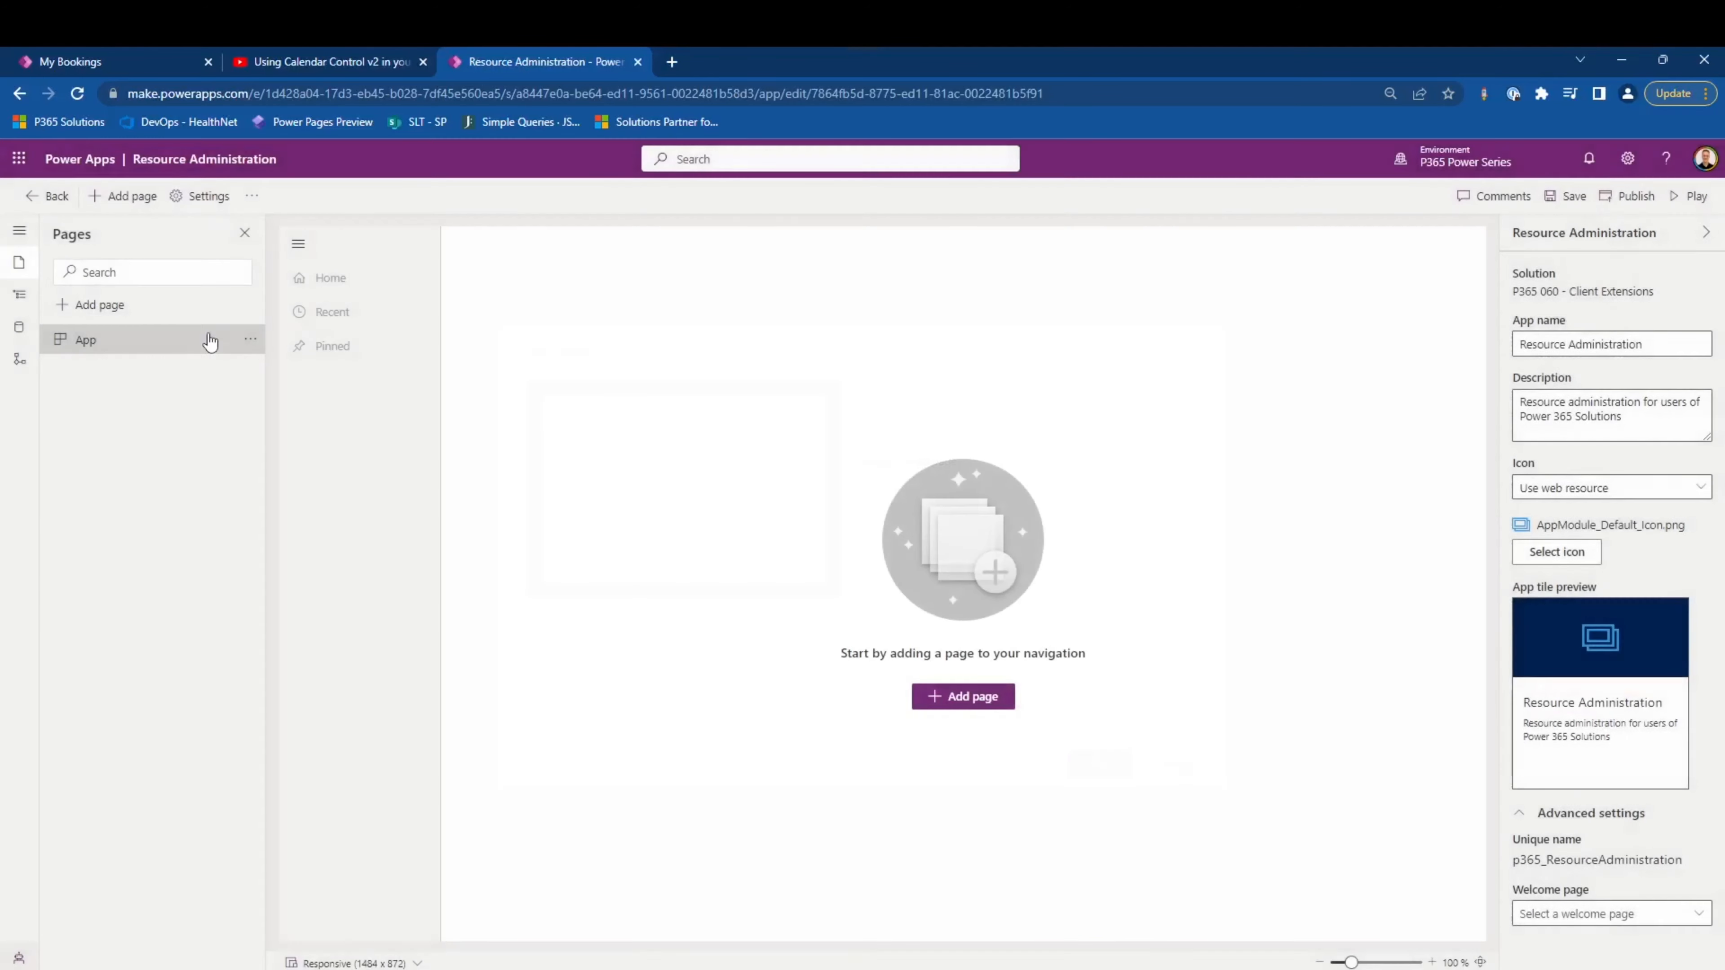
- Examine the app's navigation settings for the navigation bar, Group1 and Subarea1, and the kinds of navigation items that can be added
{"action": "left_click", "coordinate": [20, 296]}
{"action": "left_click", "coordinate": [131, 355]}
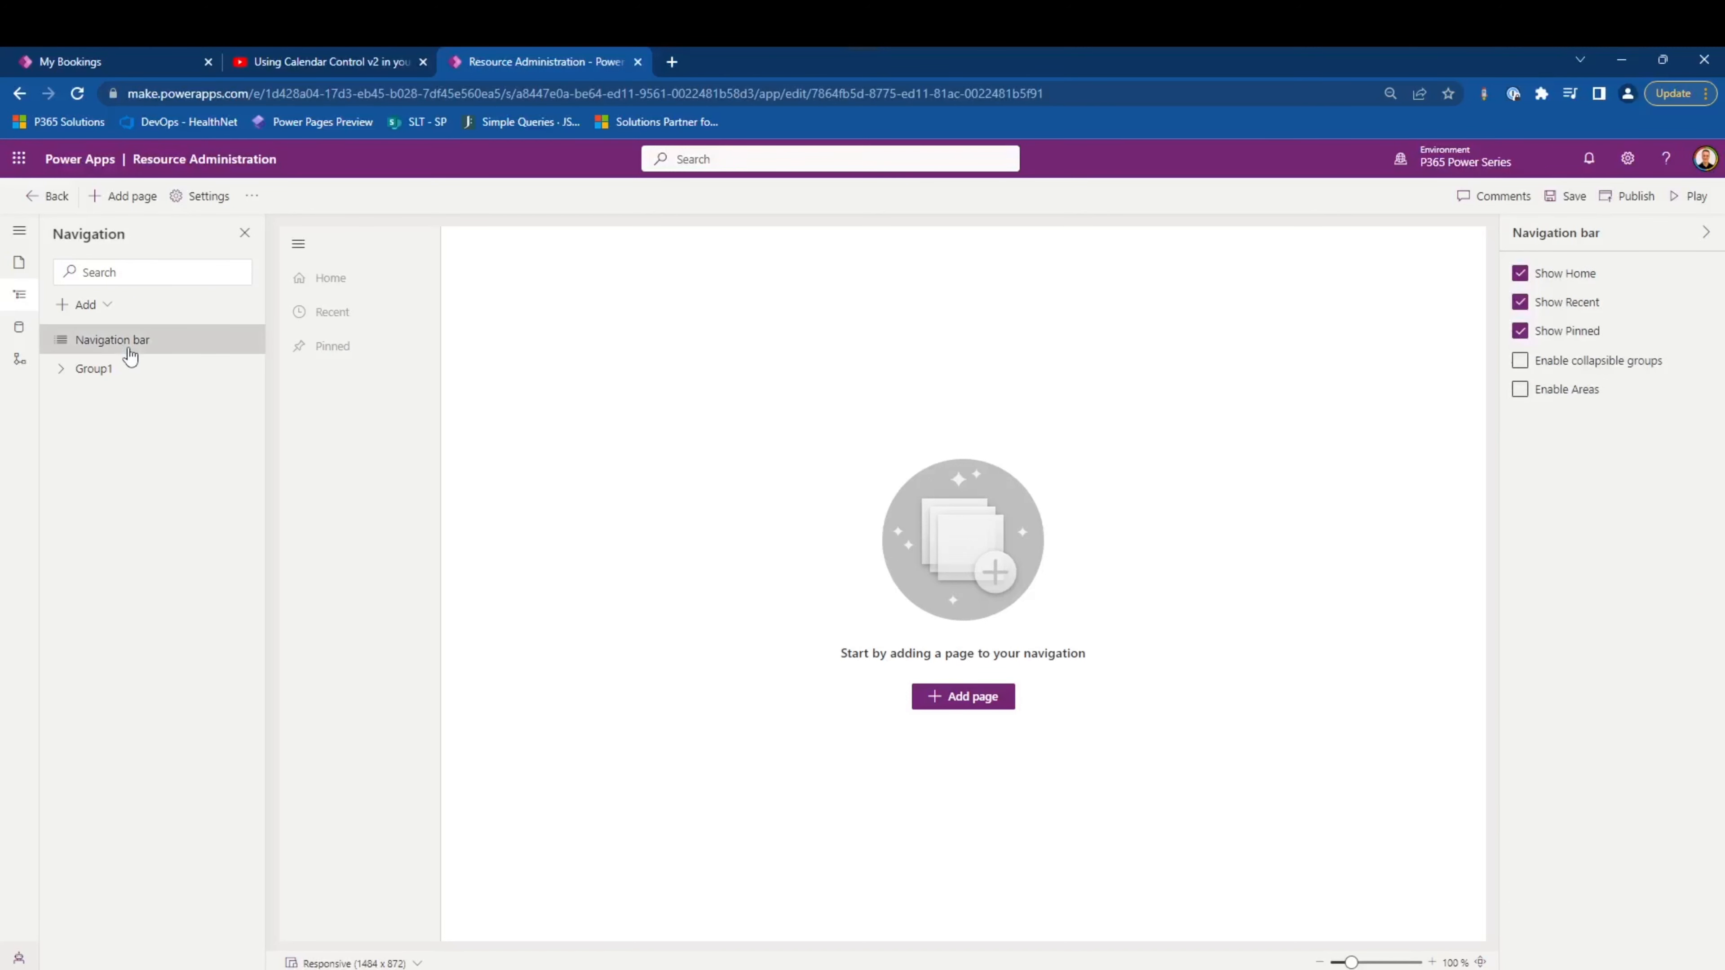
{"action": "left_click", "coordinate": [132, 382]}
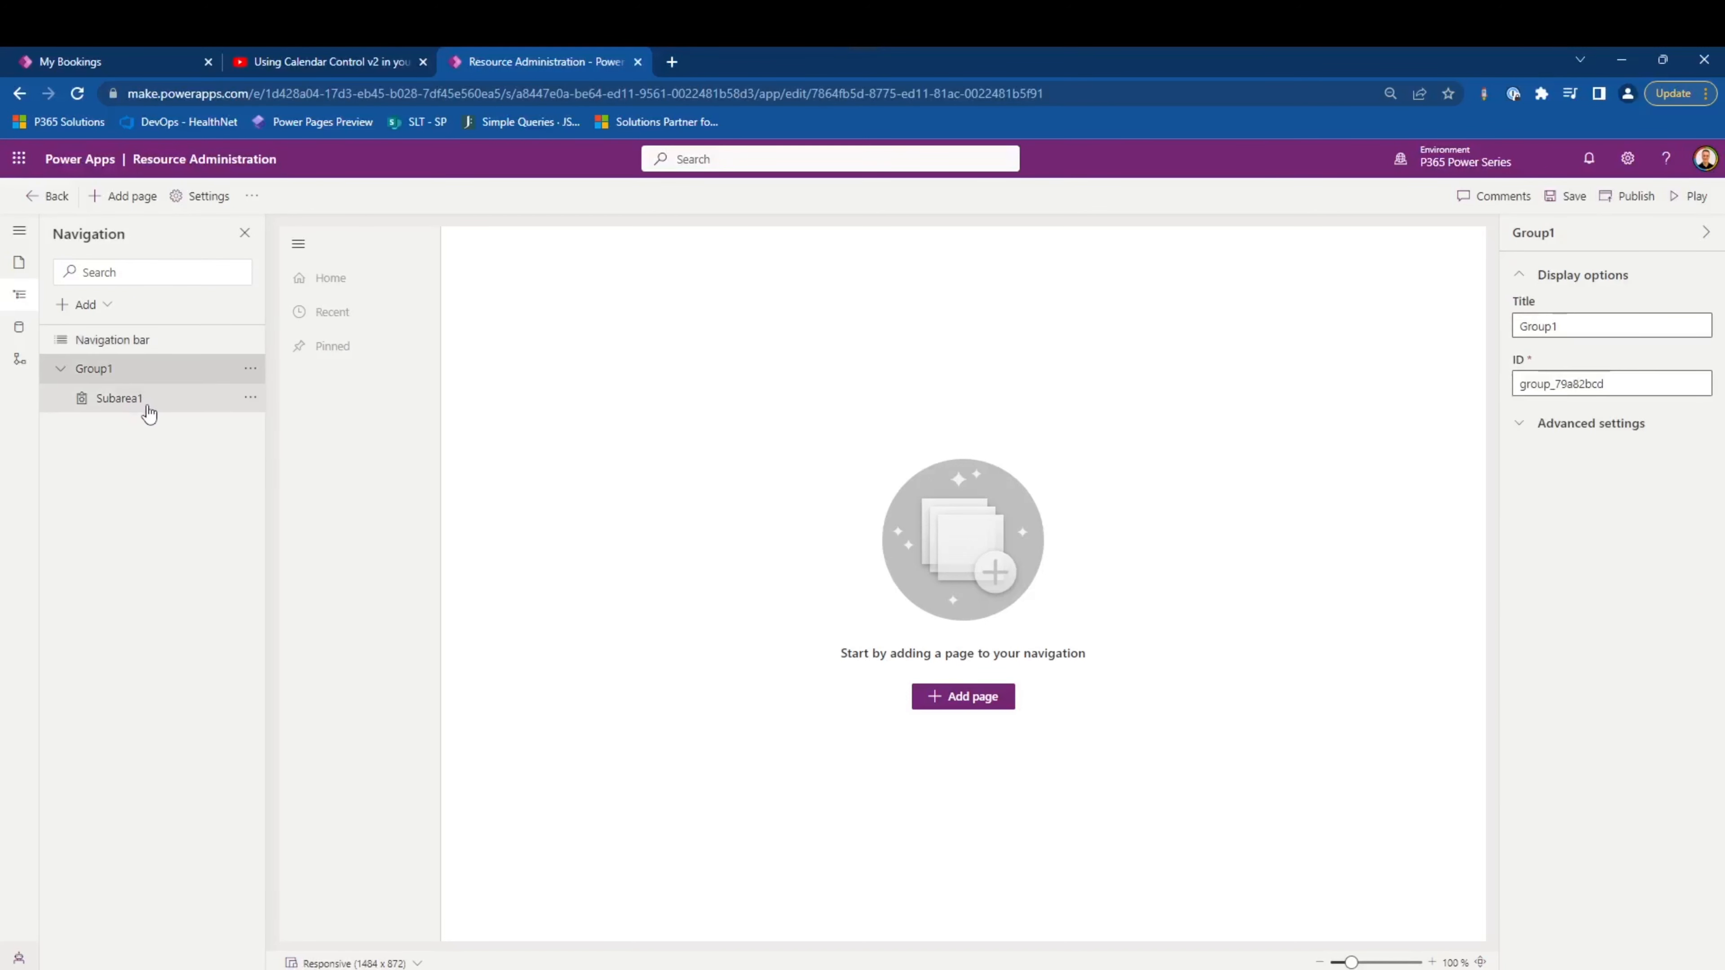
{"action": "left_click", "coordinate": [146, 400]}
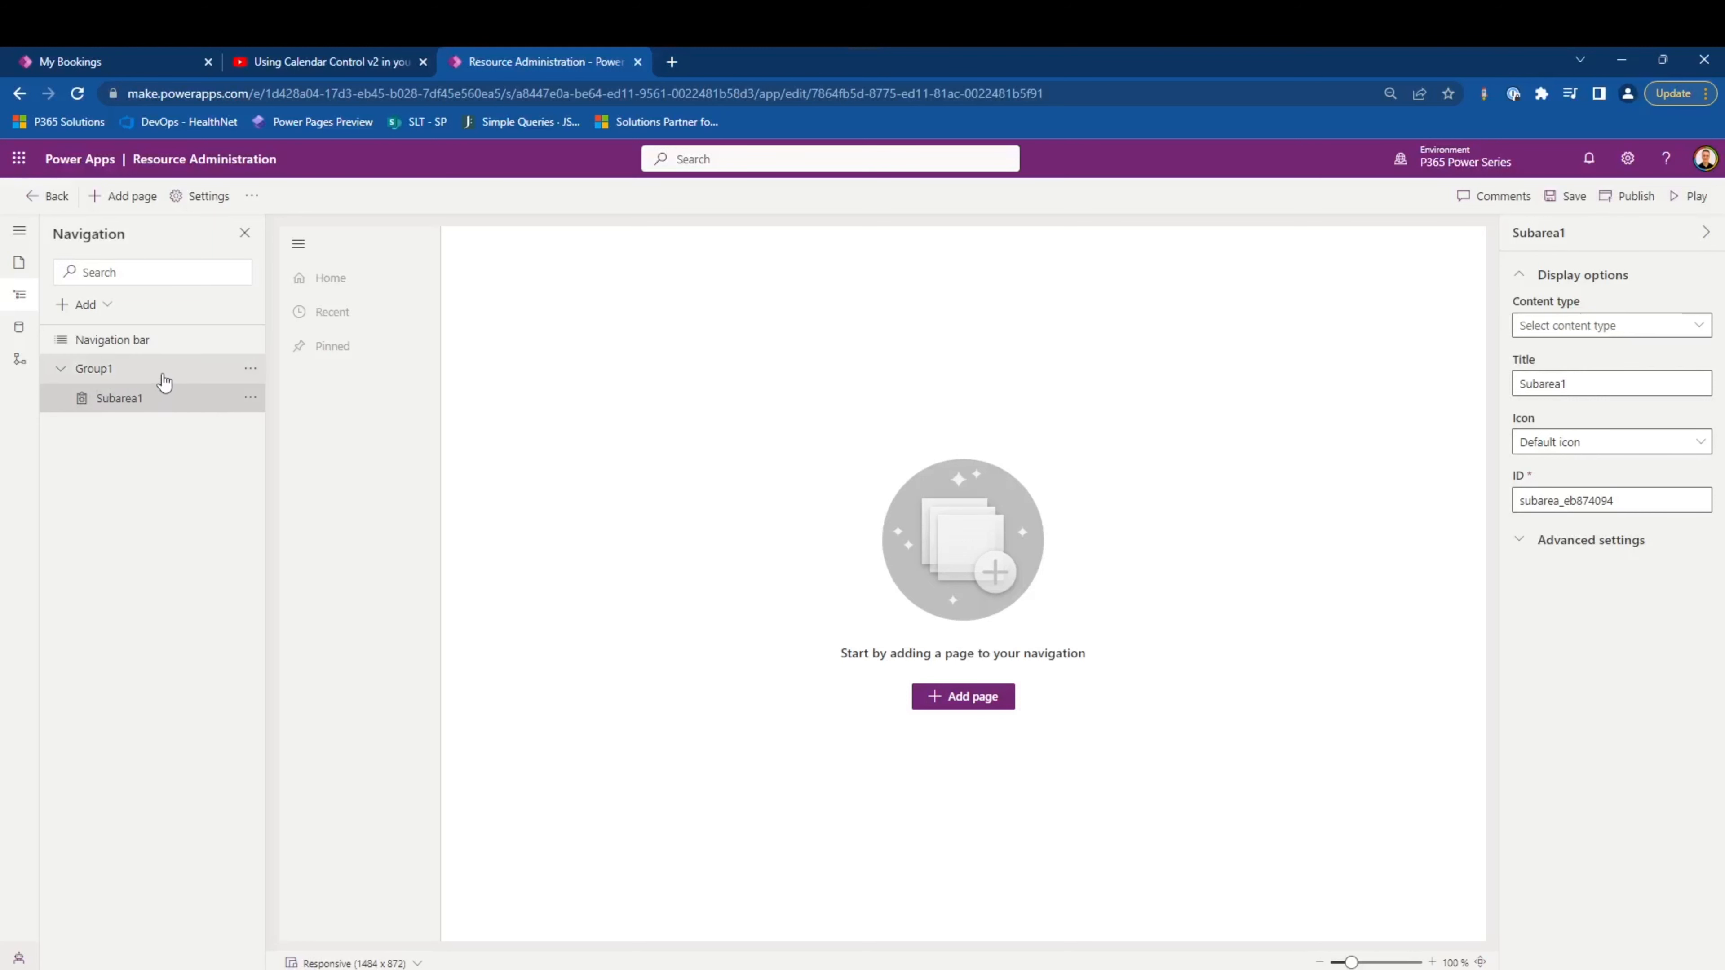
{"action": "left_click", "coordinate": [95, 313]}
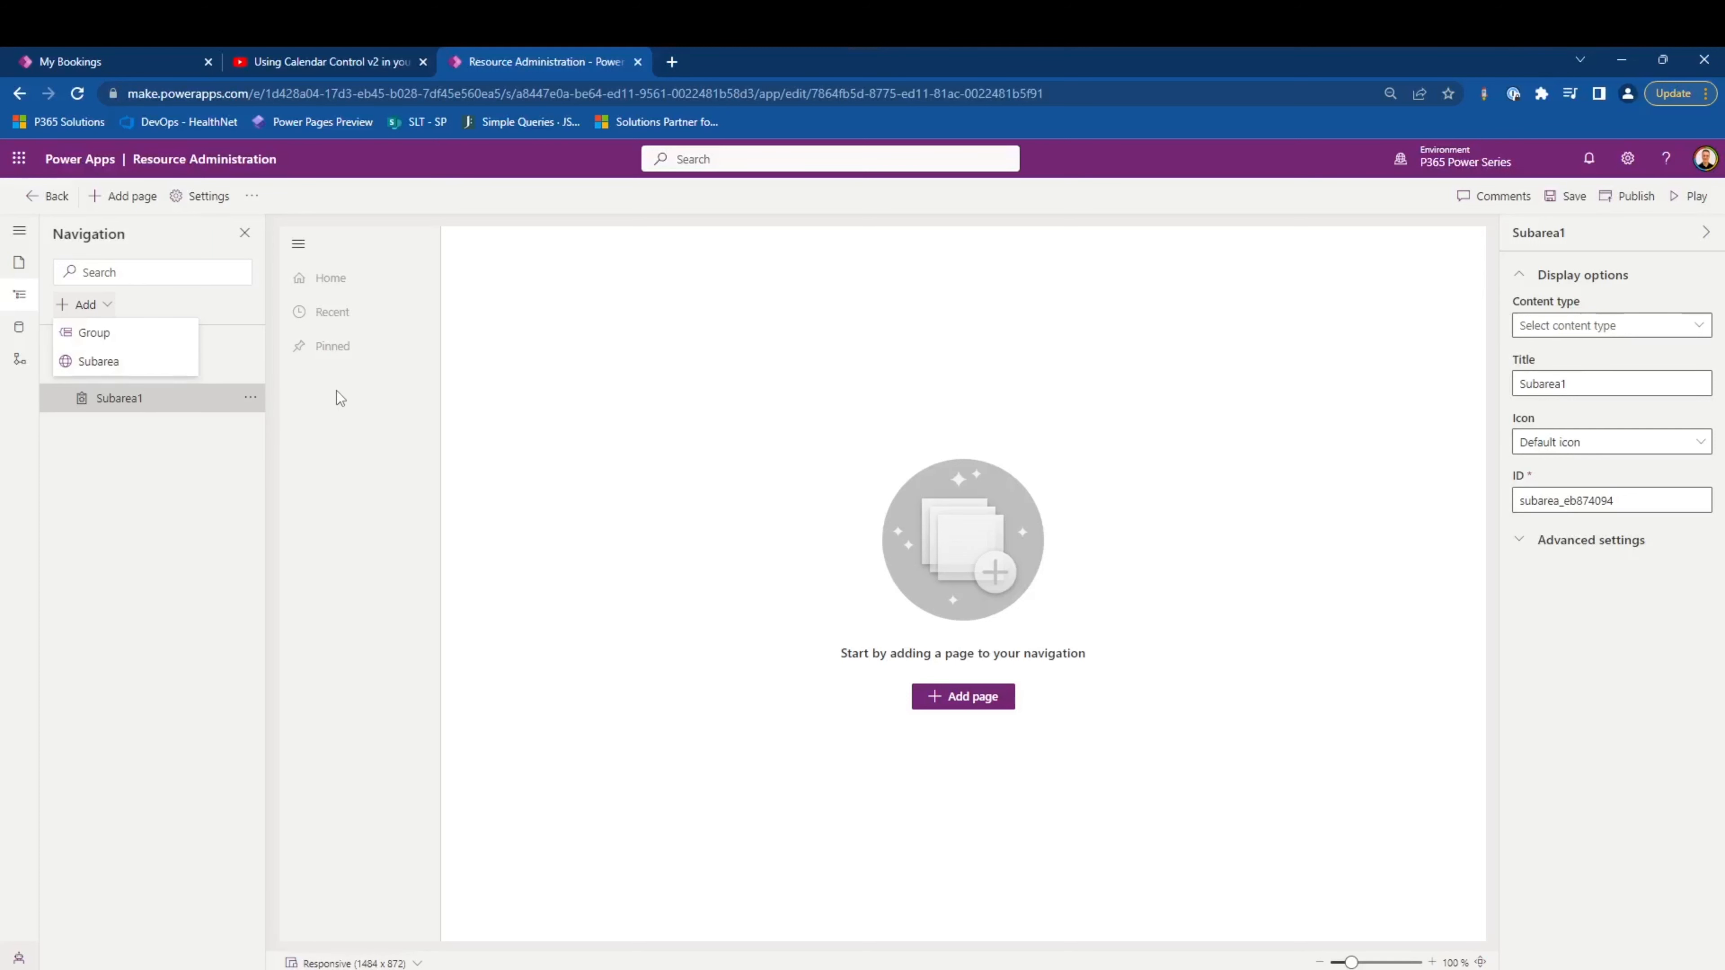
{"action": "left_click", "coordinate": [392, 514]}
- Examine the environment's data tables, the actions available for the AAD User table, and the app's business process flow settings
{"action": "left_click", "coordinate": [26, 329]}
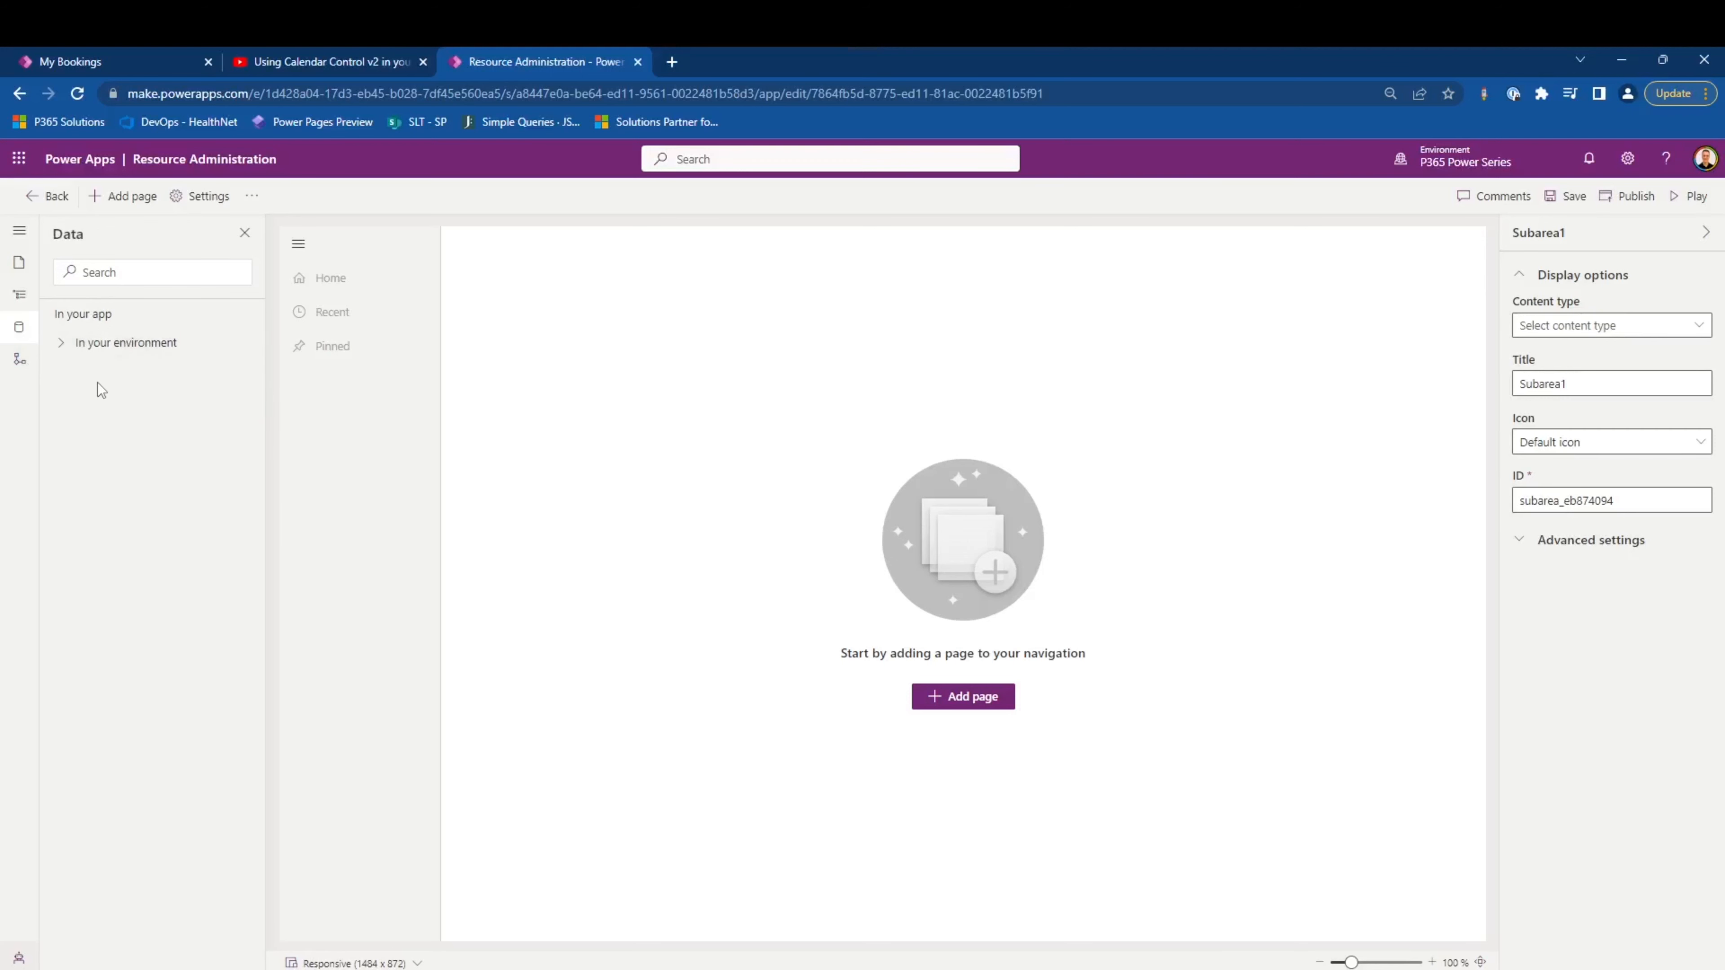
{"action": "left_click", "coordinate": [19, 230]}
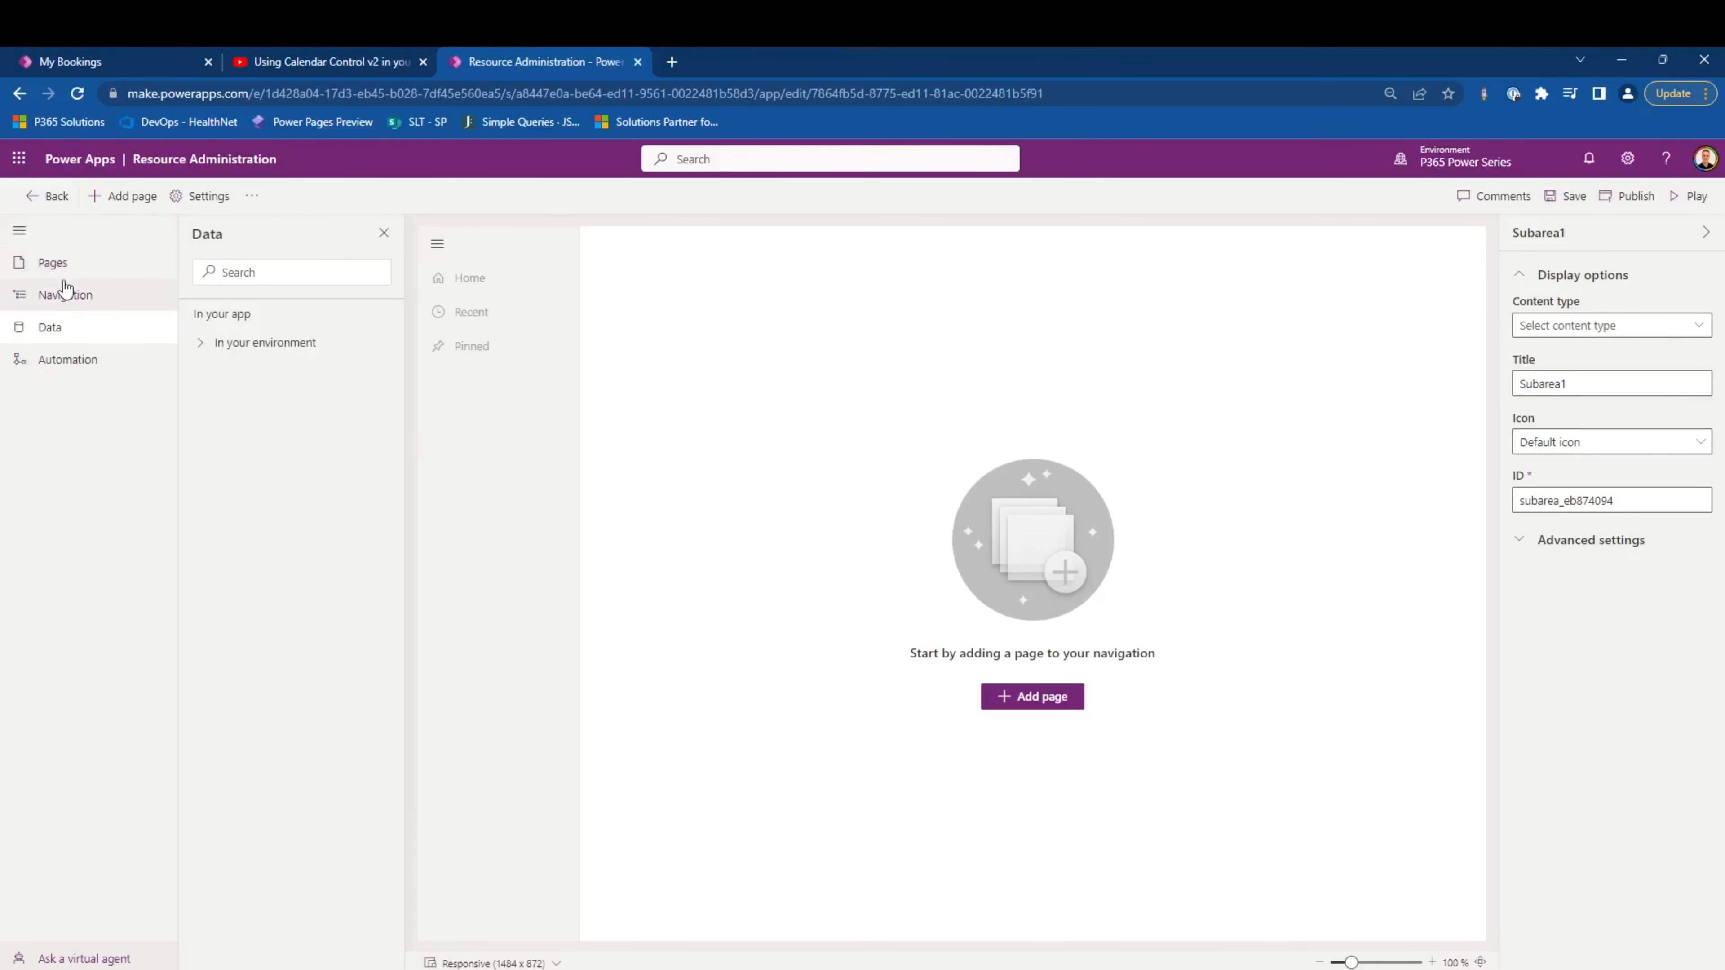
{"action": "left_click", "coordinate": [201, 342]}
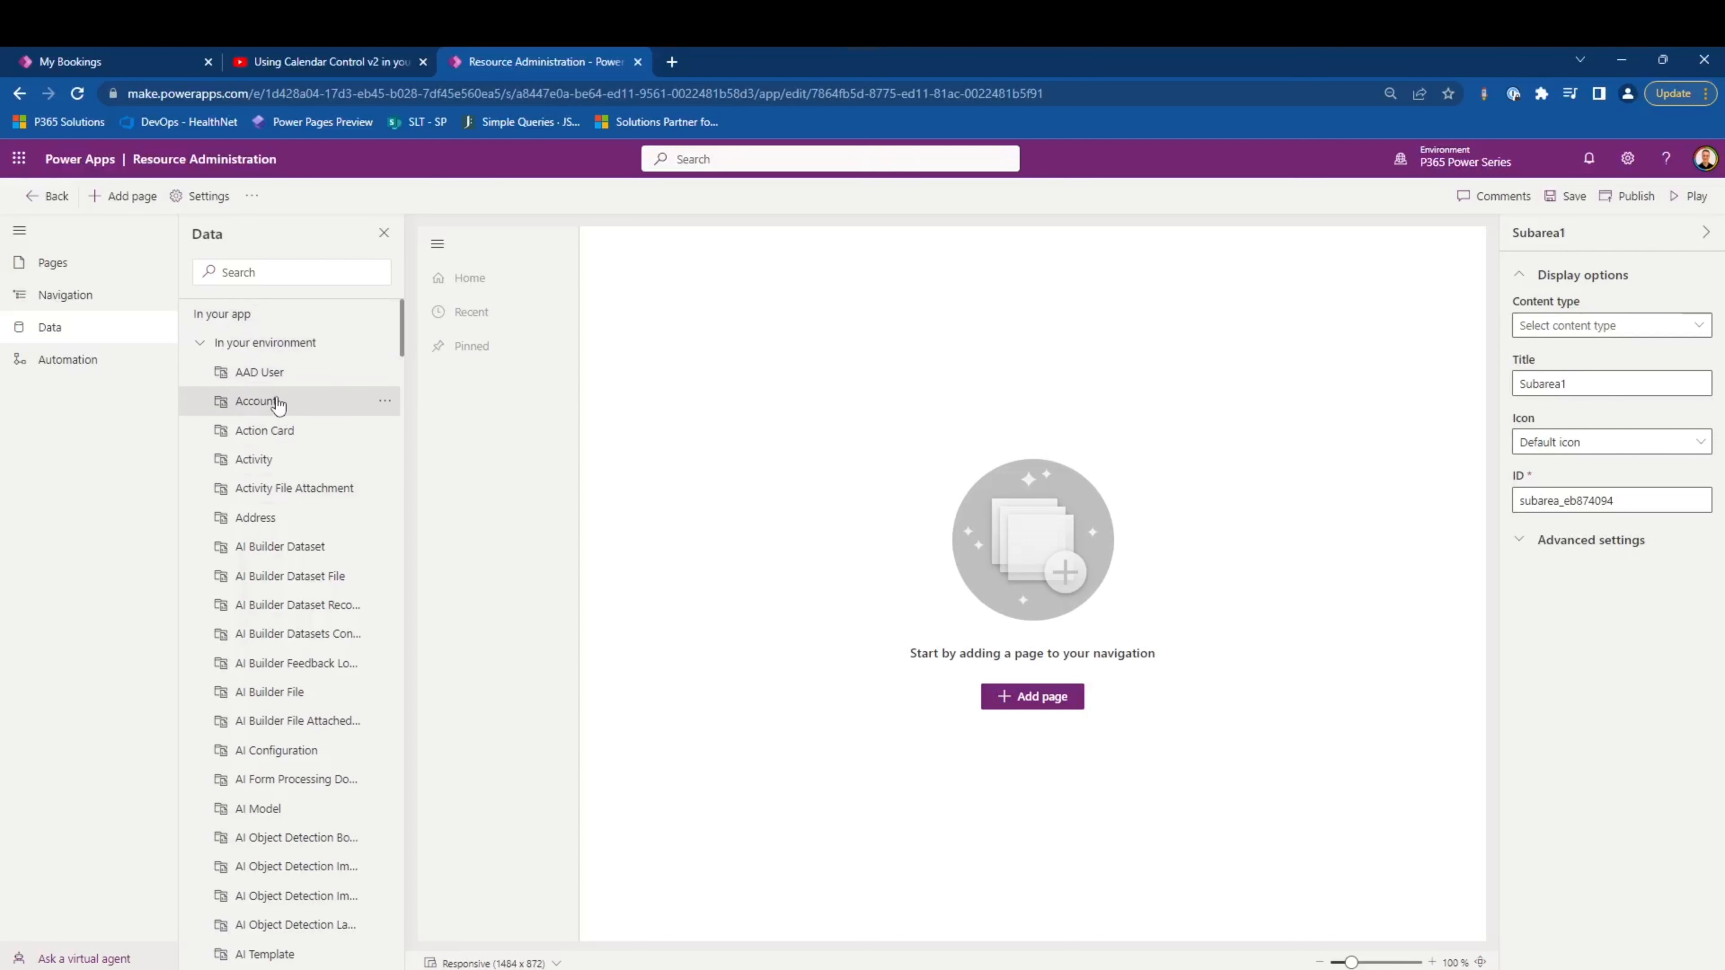
{"action": "left_click", "coordinate": [385, 374]}
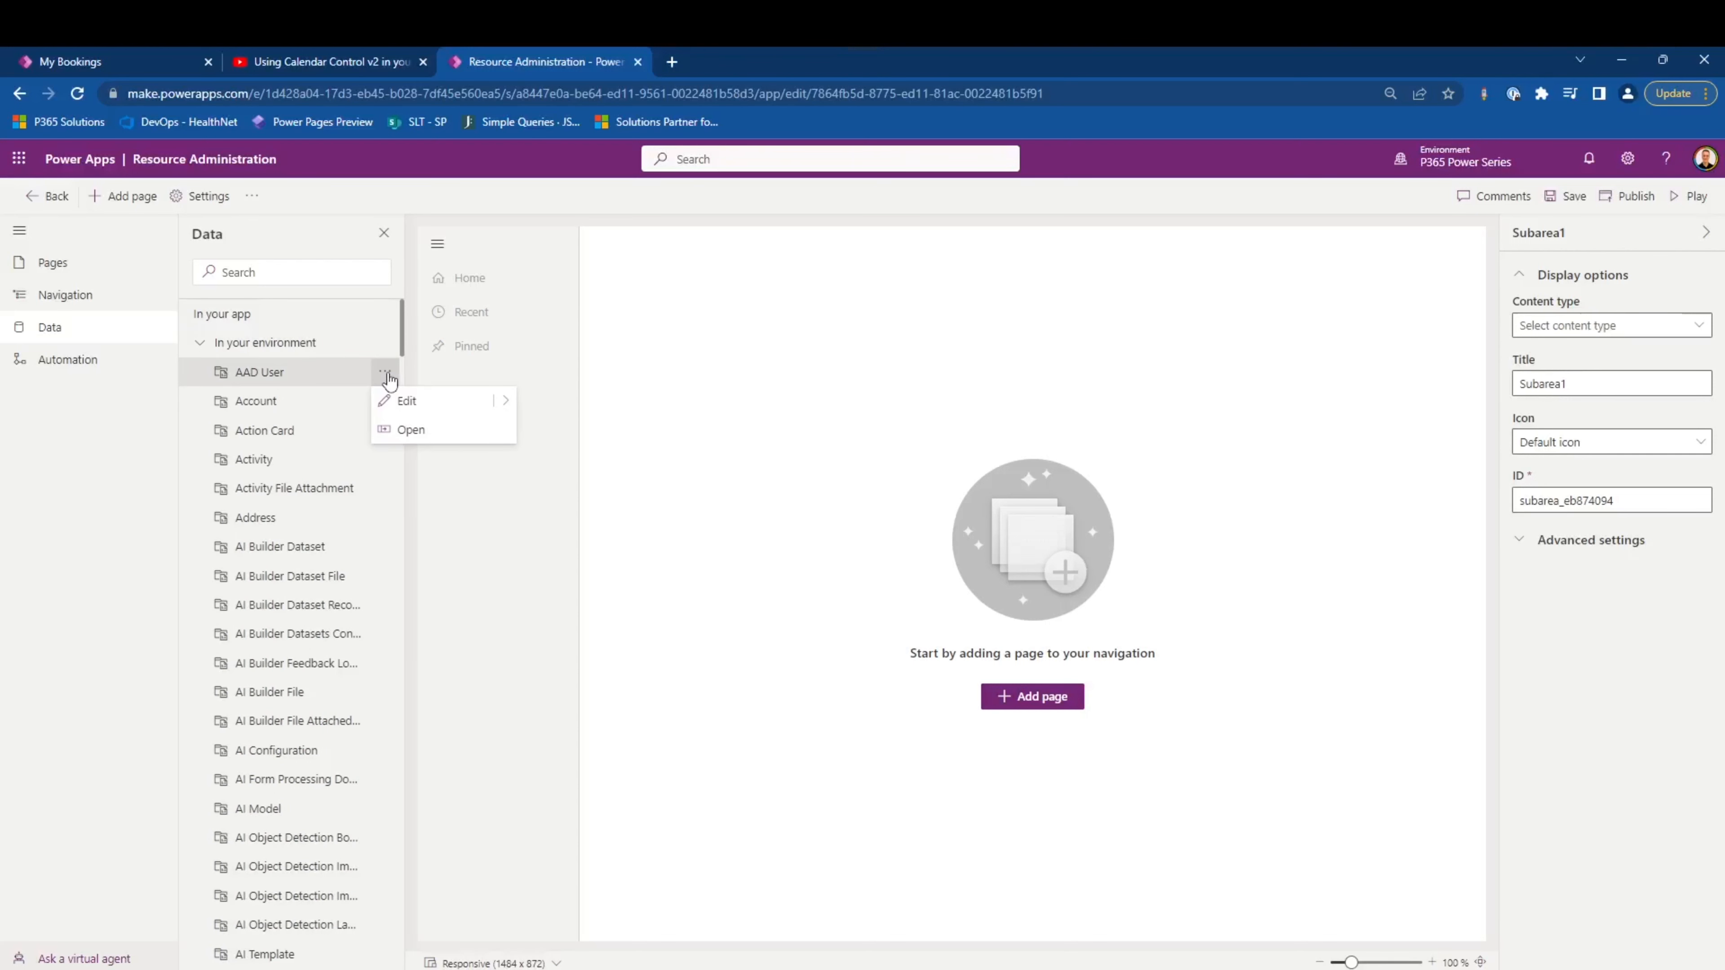
{"action": "left_click", "coordinate": [385, 374]}
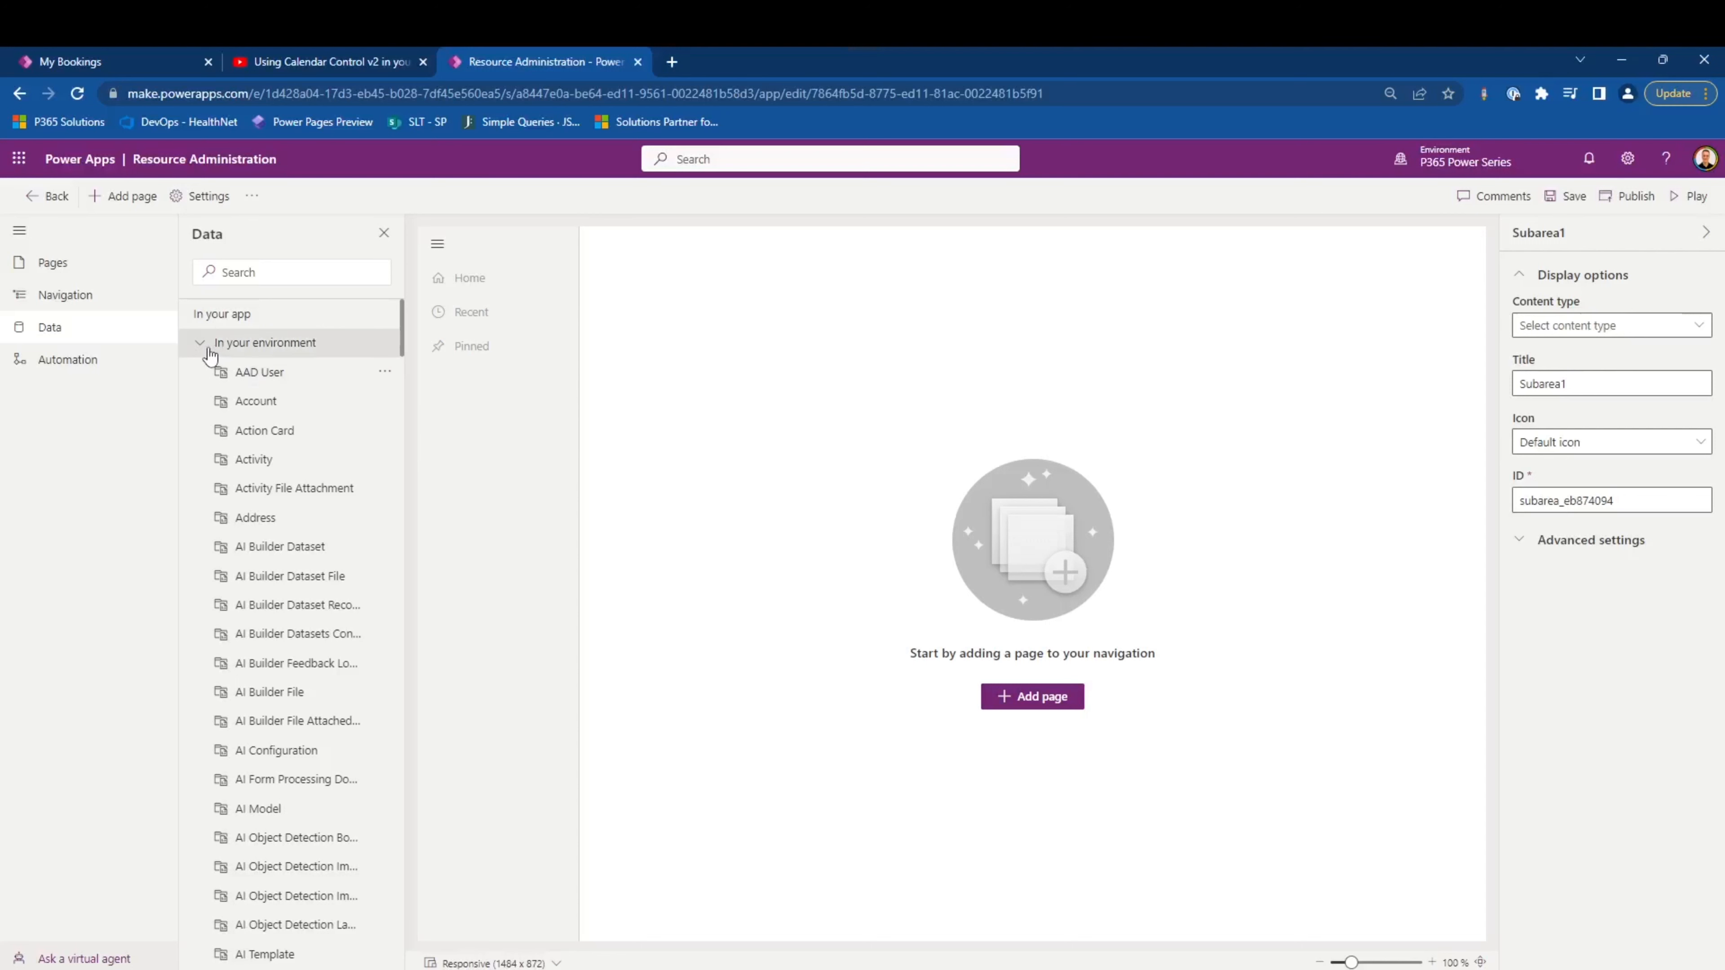
{"action": "left_click", "coordinate": [83, 367]}
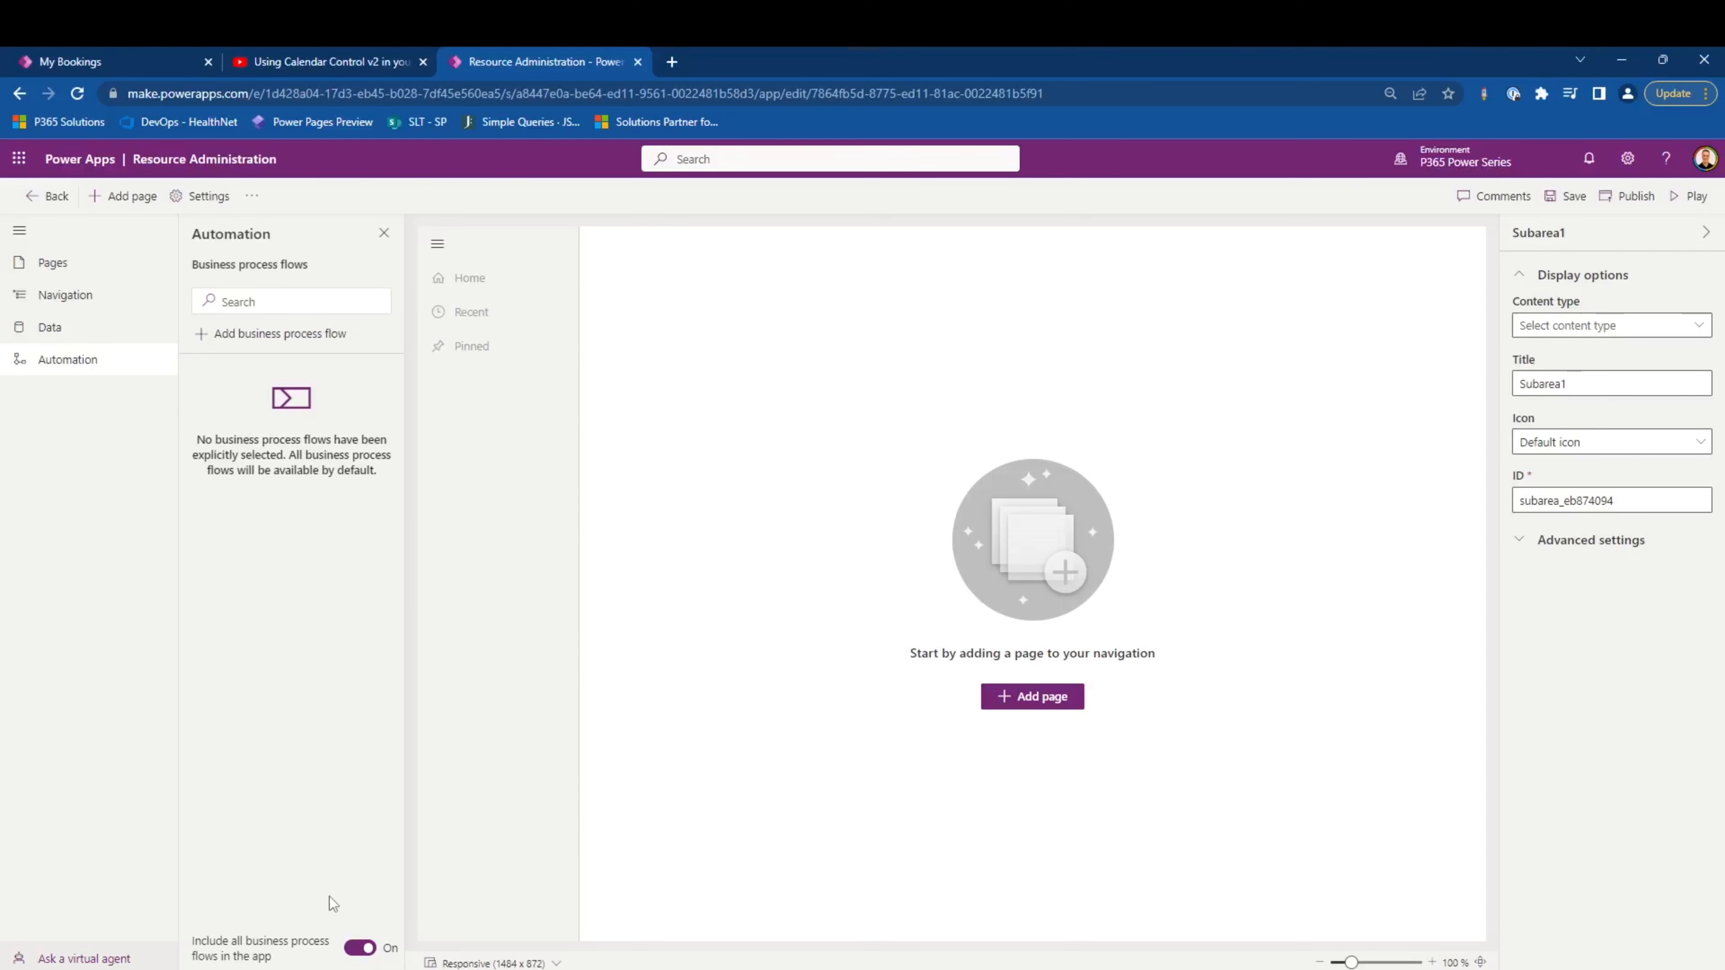
{"action": "left_click", "coordinate": [19, 230]}
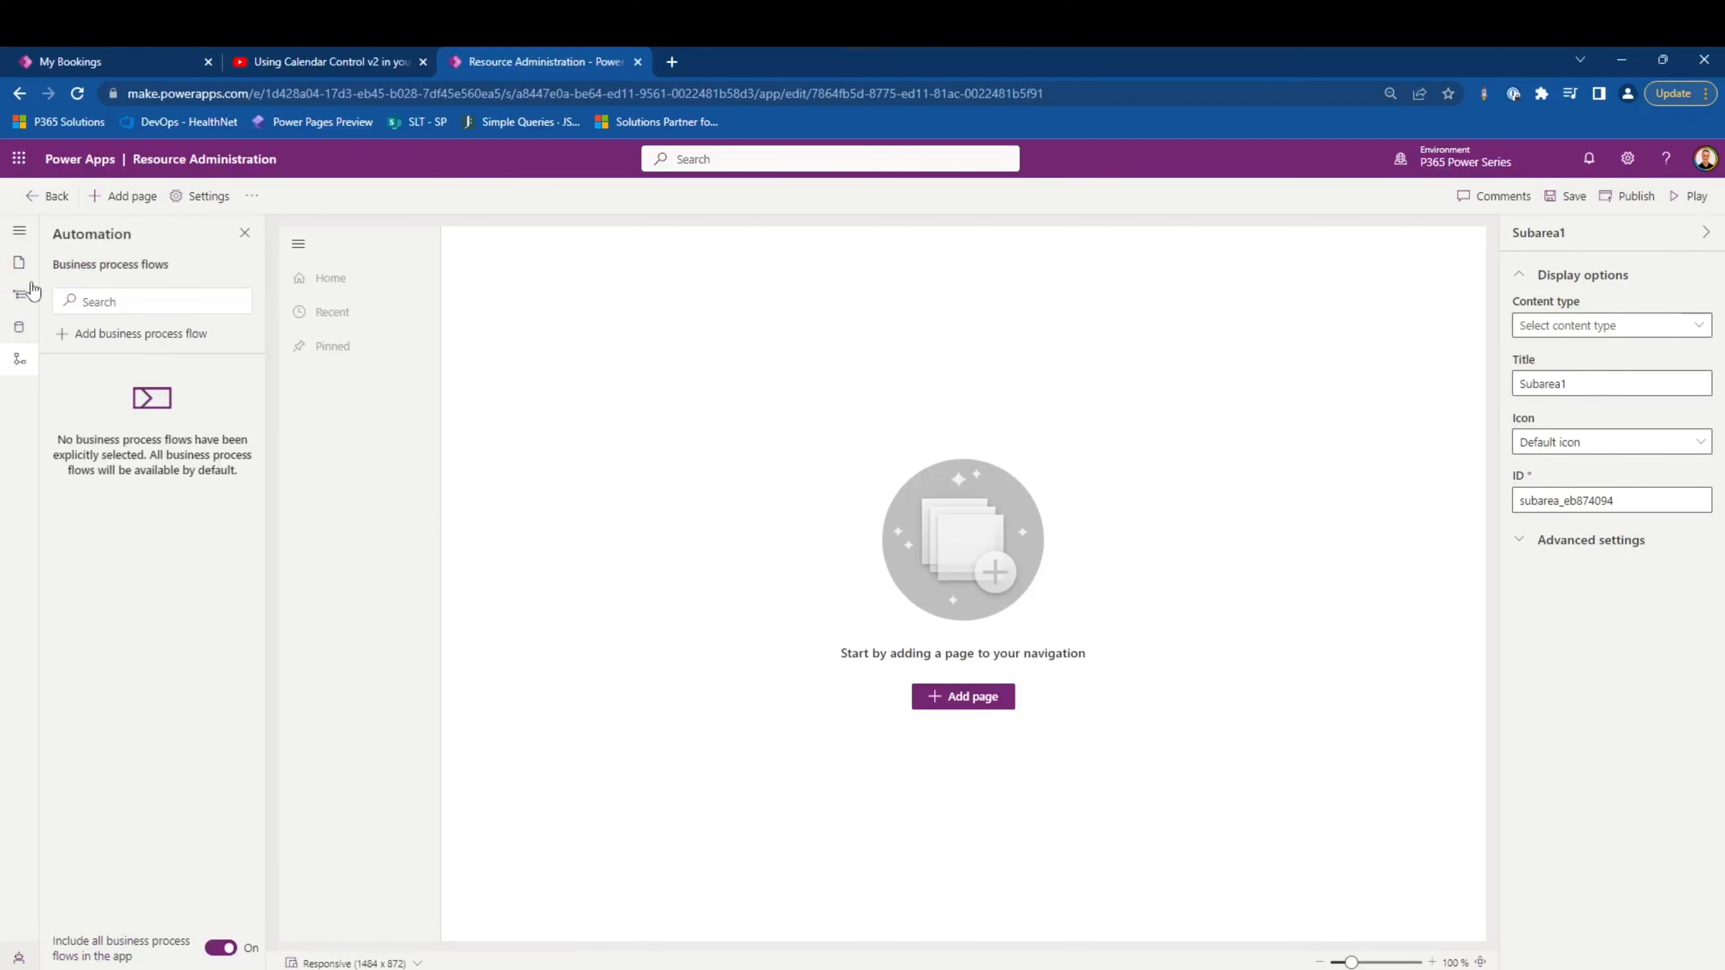
- Start a new Dataverse table page based on existing tables and select the Account table
{"action": "left_click", "coordinate": [17, 260]}
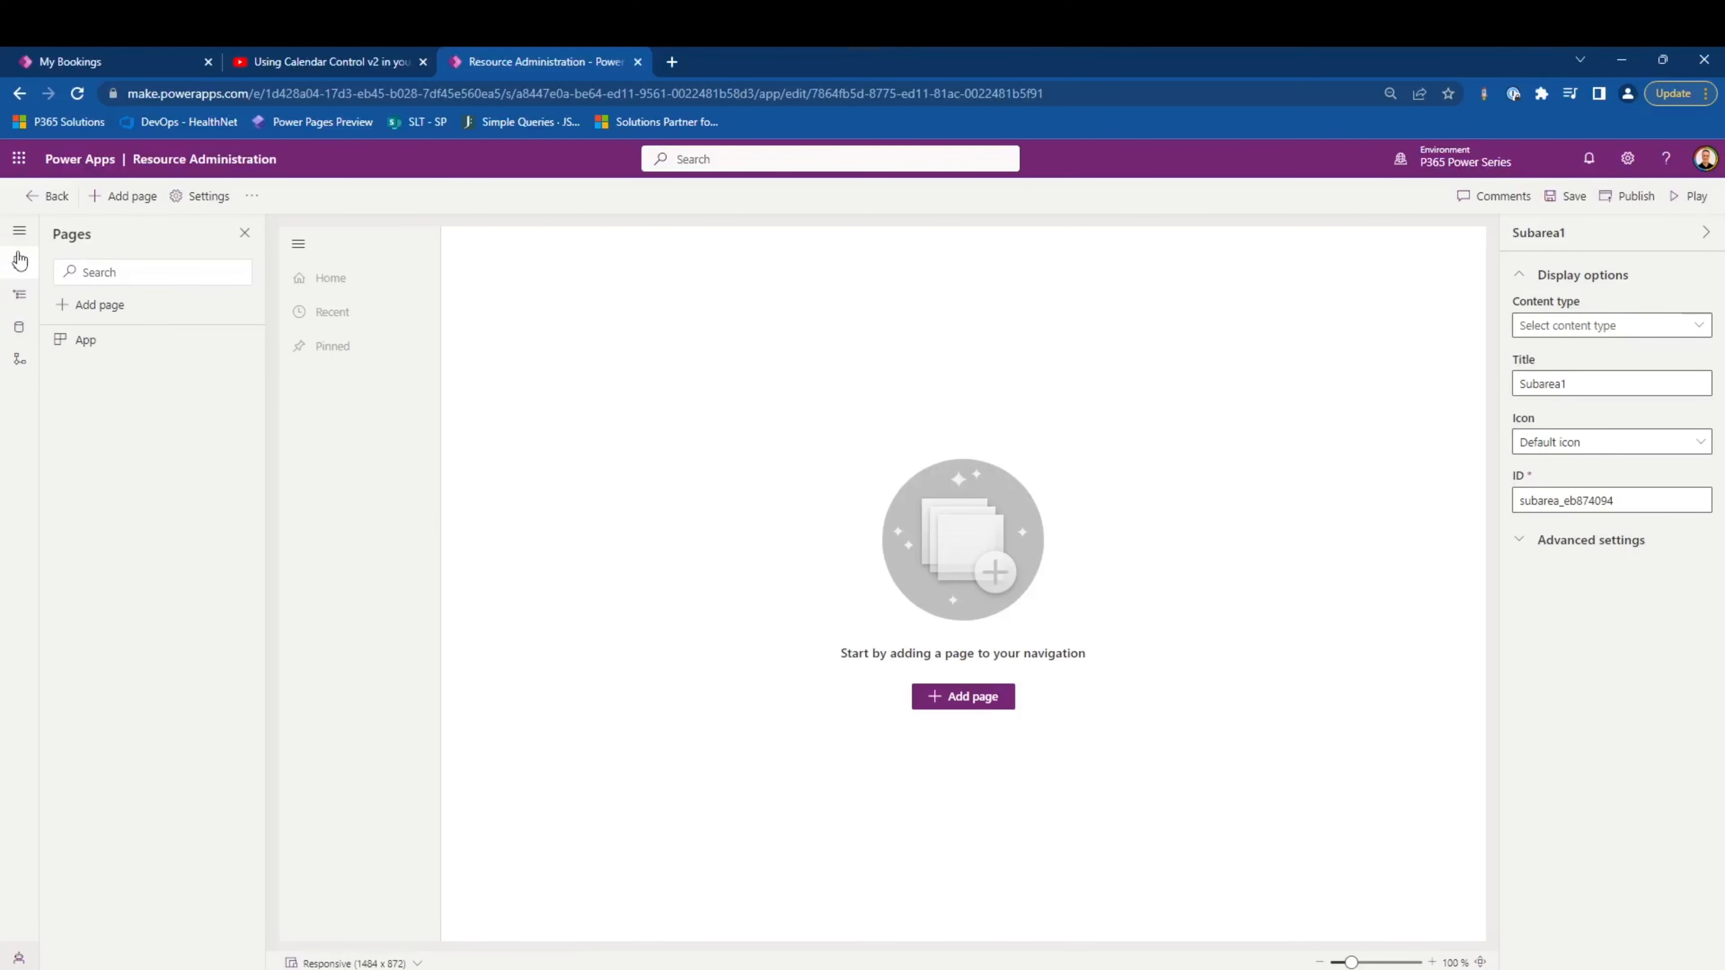
{"action": "left_click", "coordinate": [95, 306]}
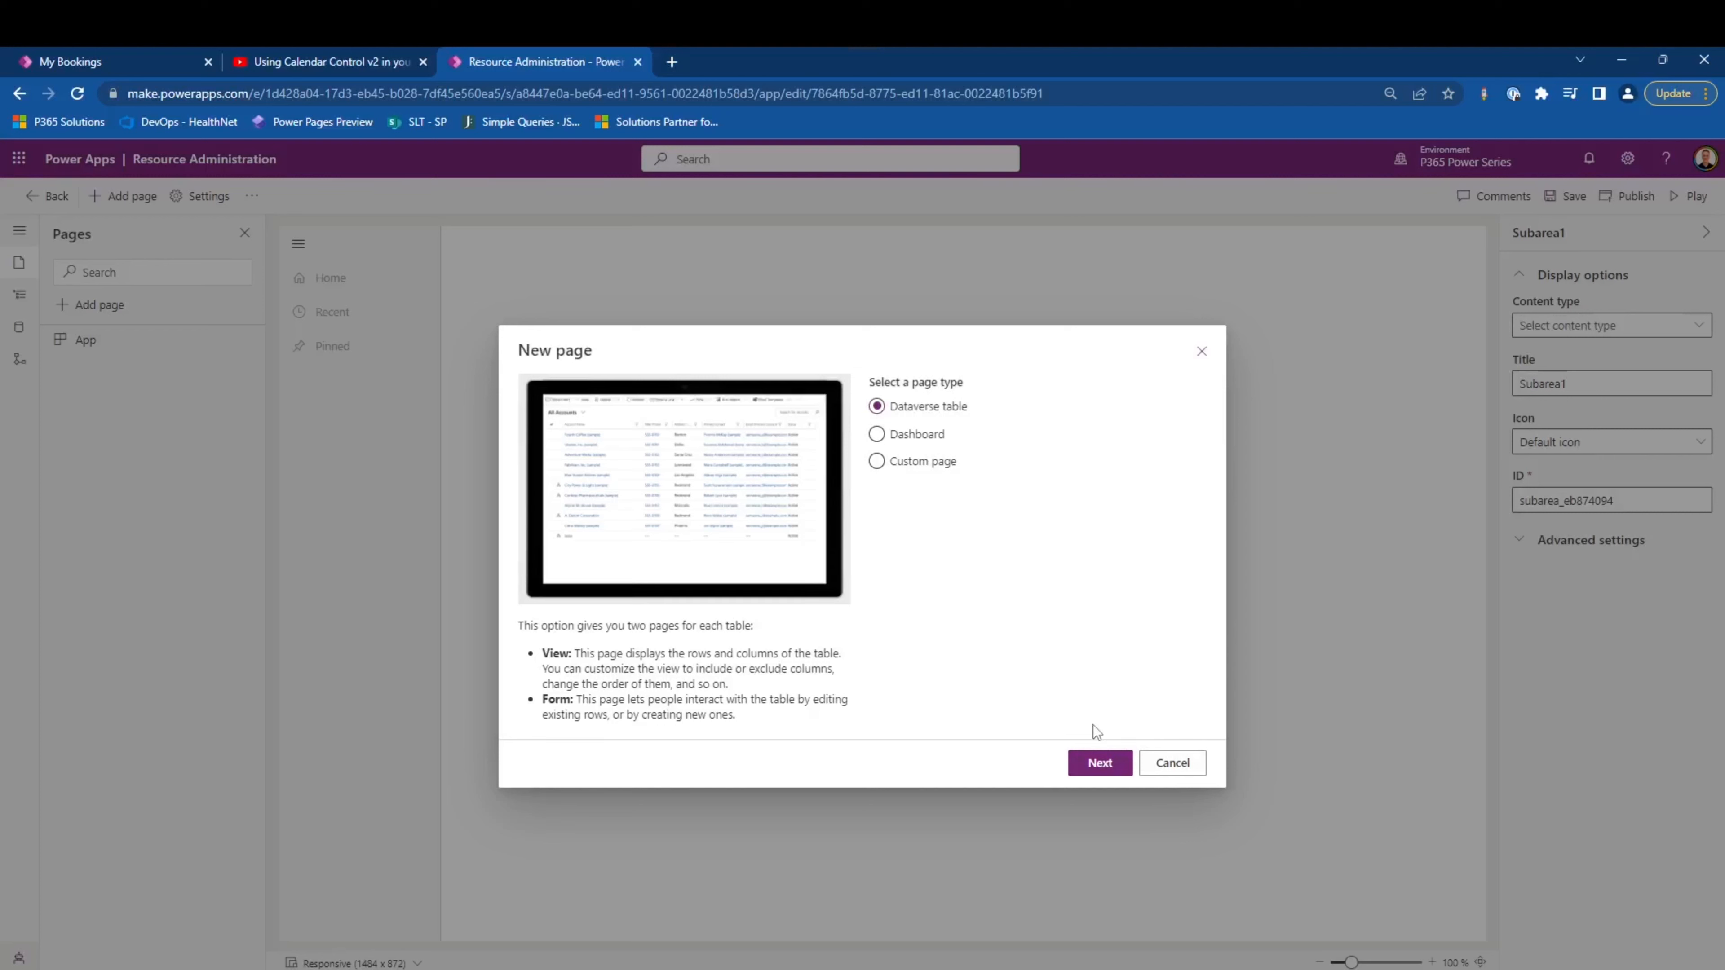
{"action": "left_click", "coordinate": [1099, 763]}
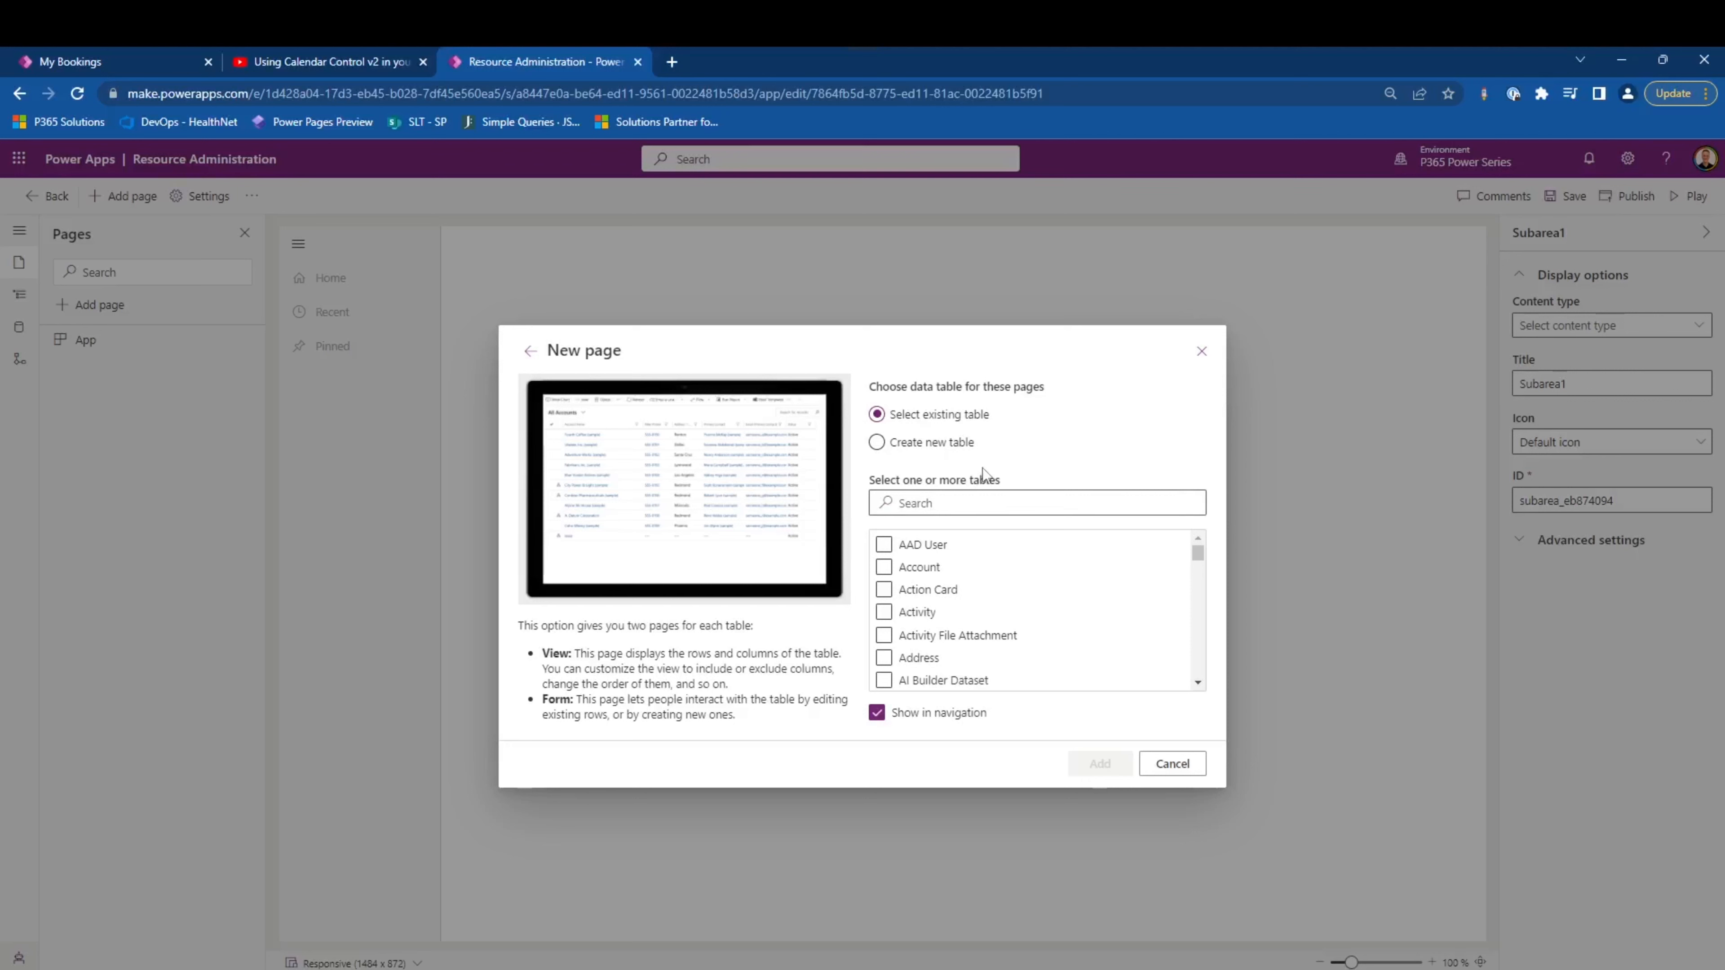
{"action": "left_click", "coordinate": [991, 500]}
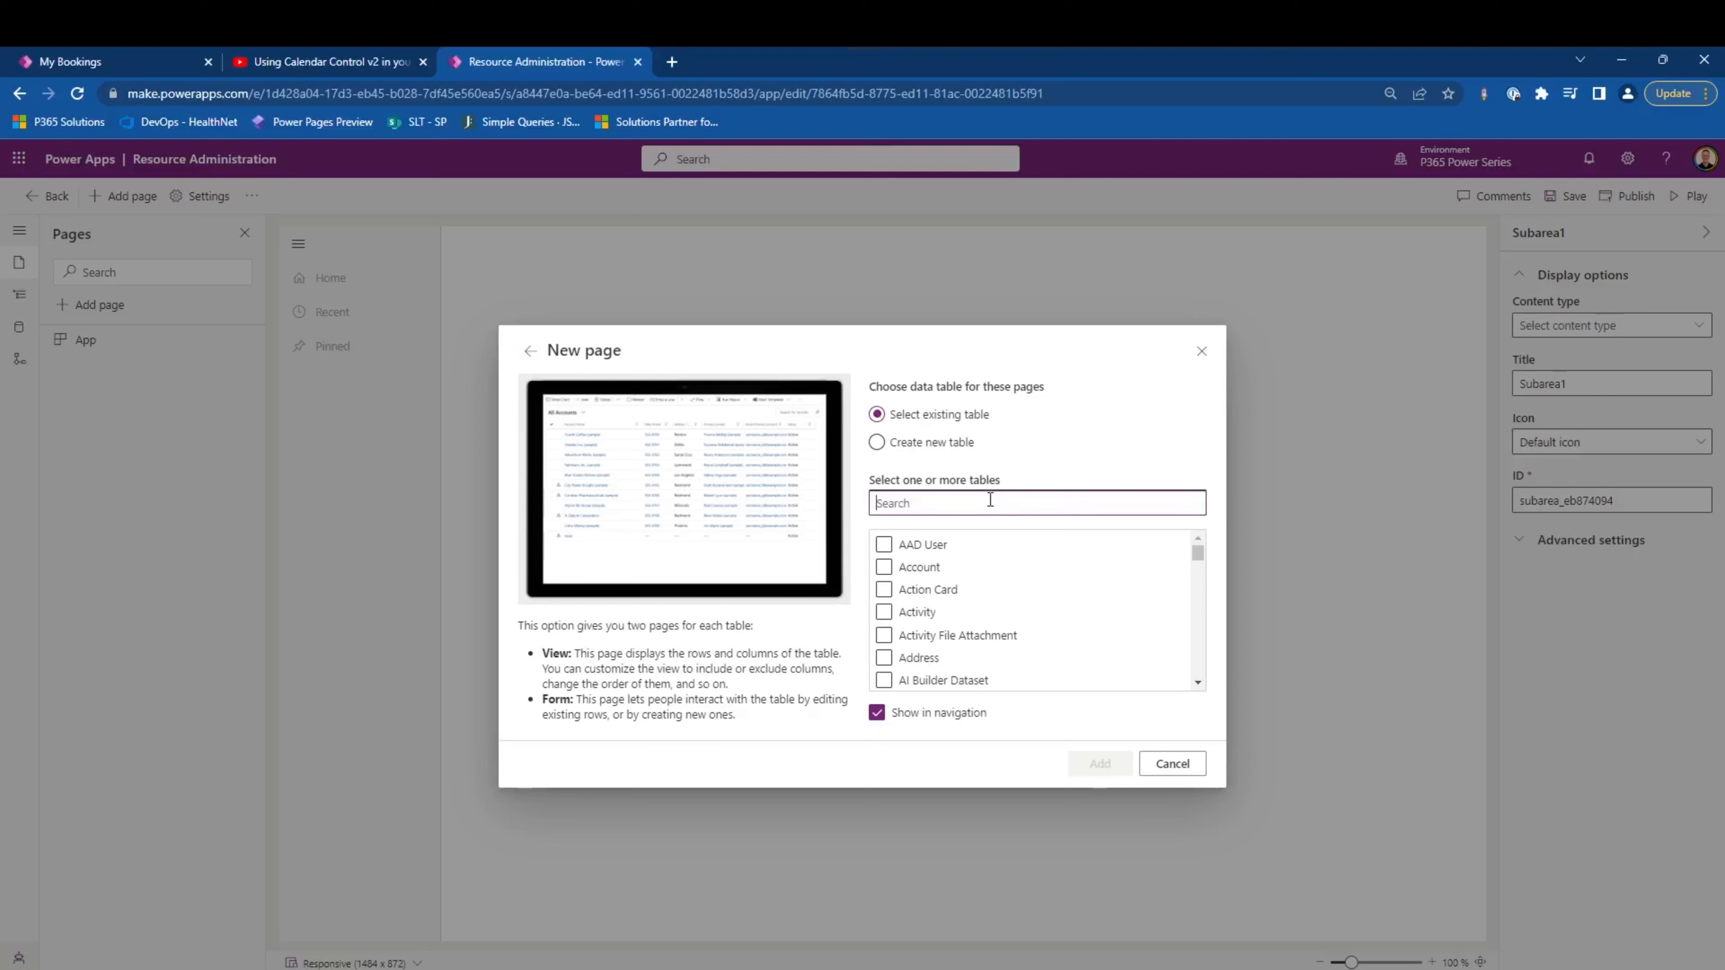
{"action": "left_click", "coordinate": [883, 567]}
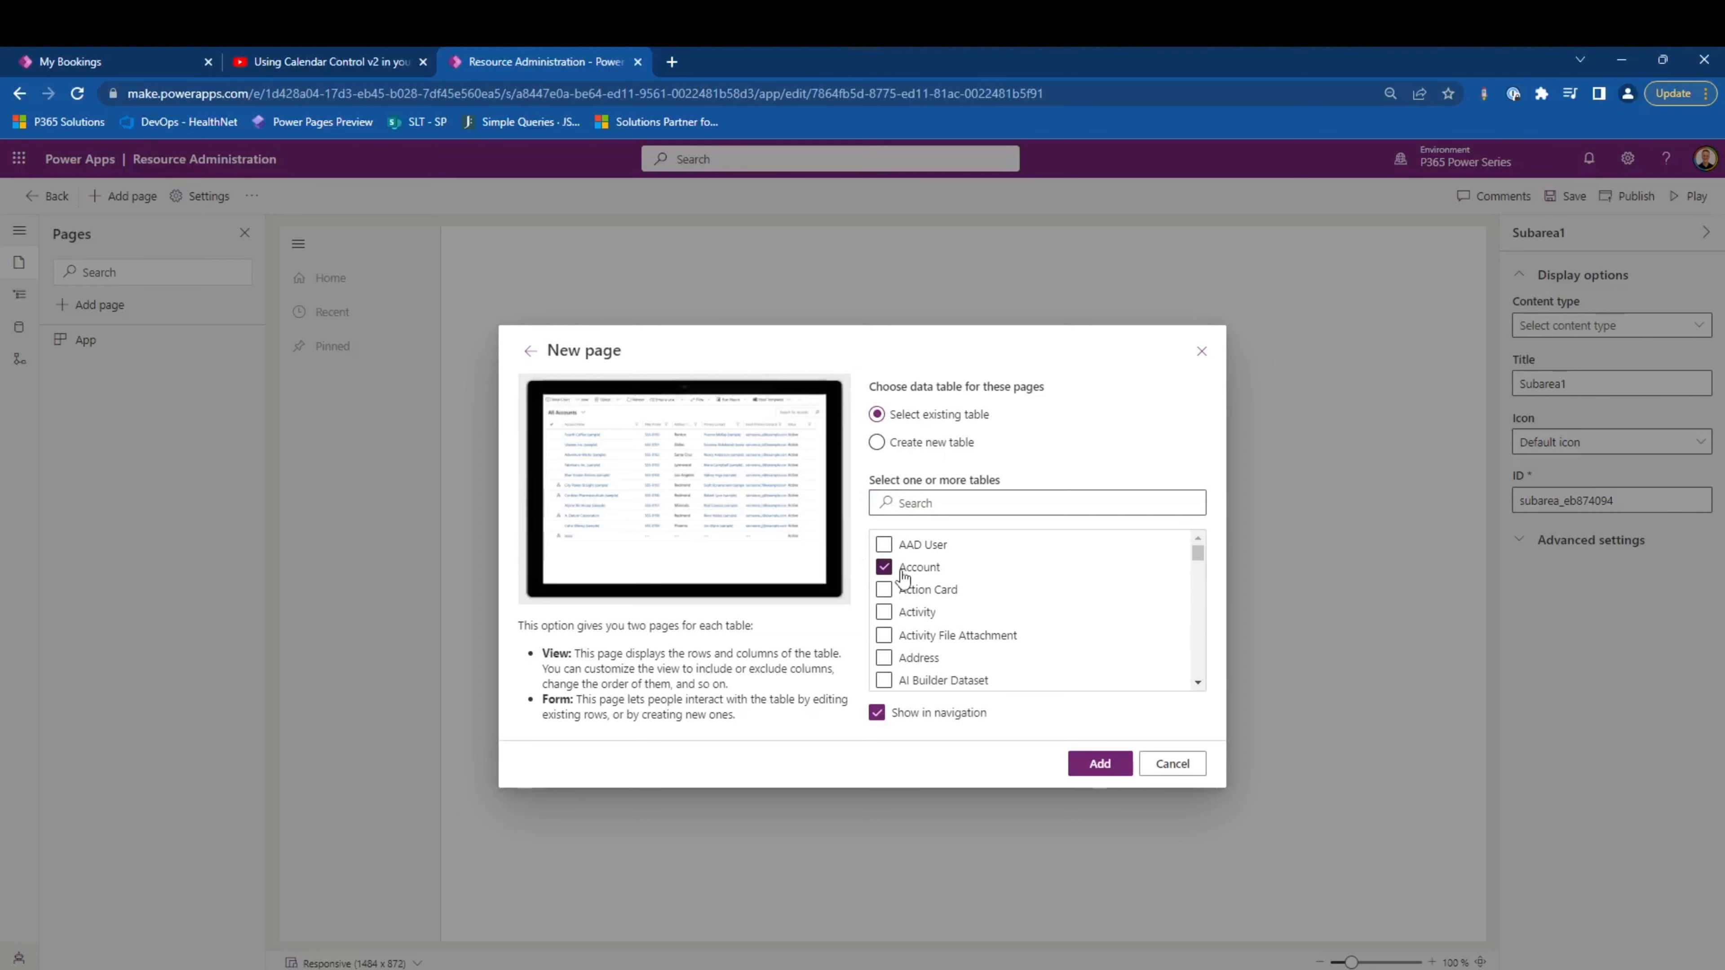
- Include the Project and User tables in the selection for the new pages
{"action": "left_click", "coordinate": [915, 494]}
{"action": "type", "text": "proj"}
{"action": "left_click", "coordinate": [884, 545]}
{"action": "double_click", "coordinate": [898, 495]}
{"action": "type", "text": "user"}
{"action": "scroll", "coordinate": [891, 609], "scroll_direction": "down", "scroll_amount": 2}
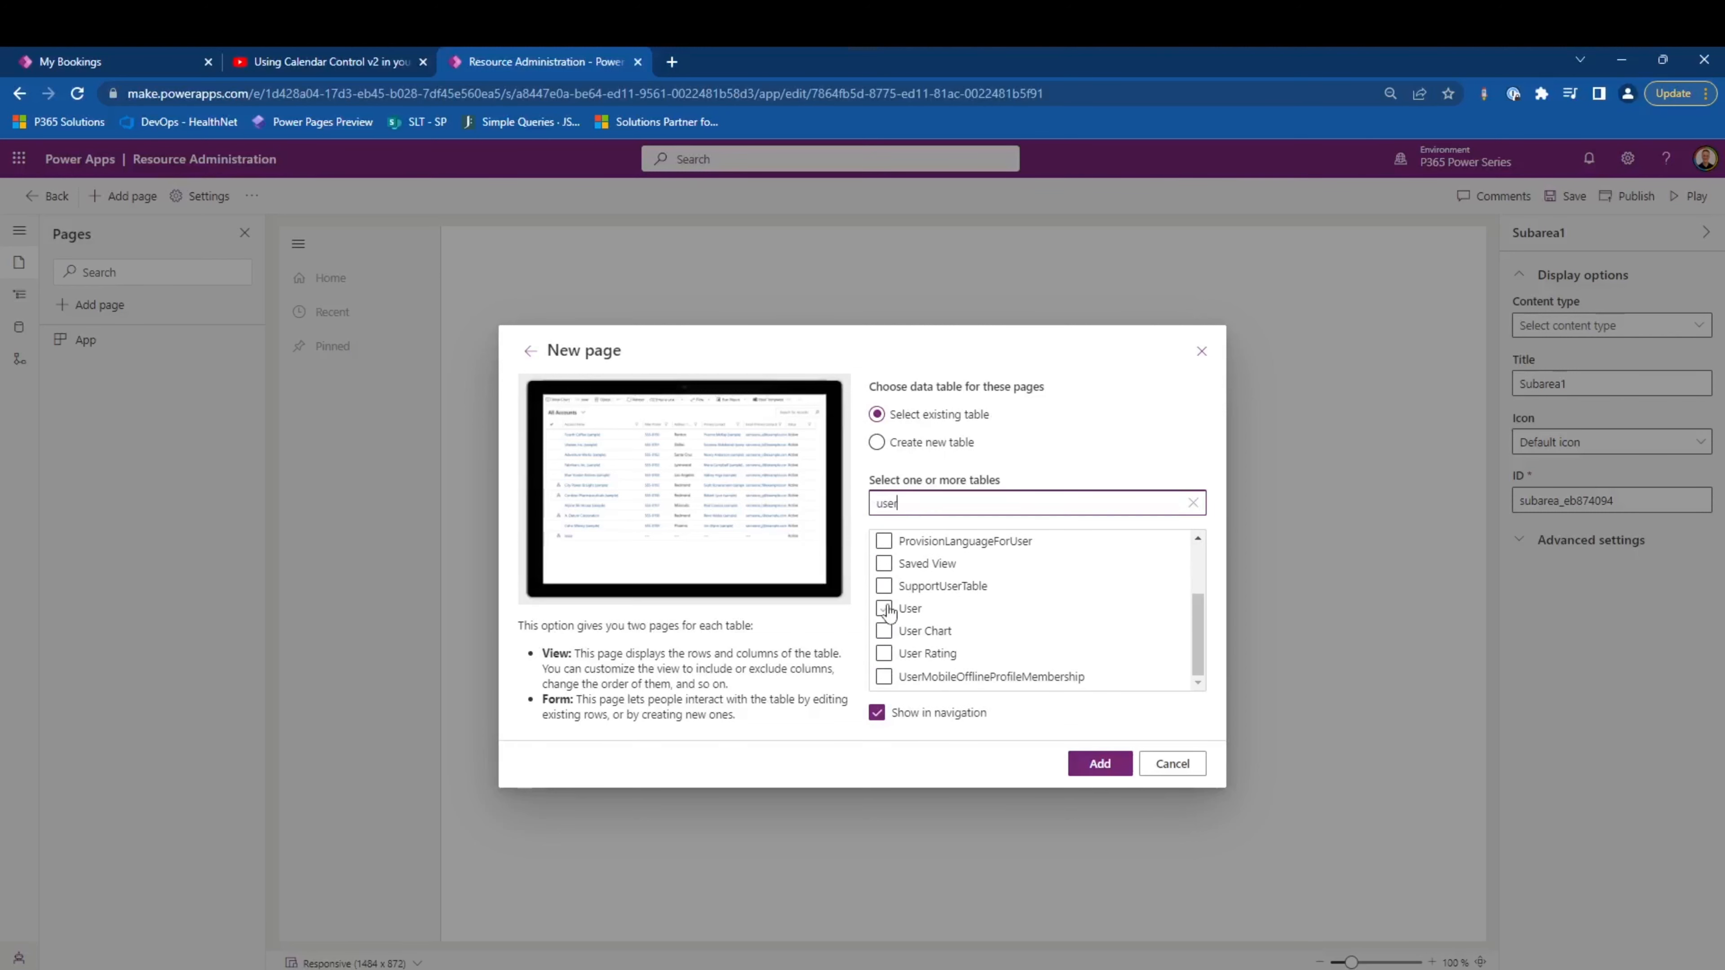
{"action": "left_click", "coordinate": [886, 609]}
- Select the Resource, Bookable Resource Booking and Booking Status tables as well, and add all selected tables as pages shown in navigation
{"action": "double_click", "coordinate": [937, 509]}
{"action": "key", "text": "BackSpace"}
{"action": "type", "text": "res"}
{"action": "left_click", "coordinate": [884, 676]}
{"action": "double_click", "coordinate": [926, 509]}
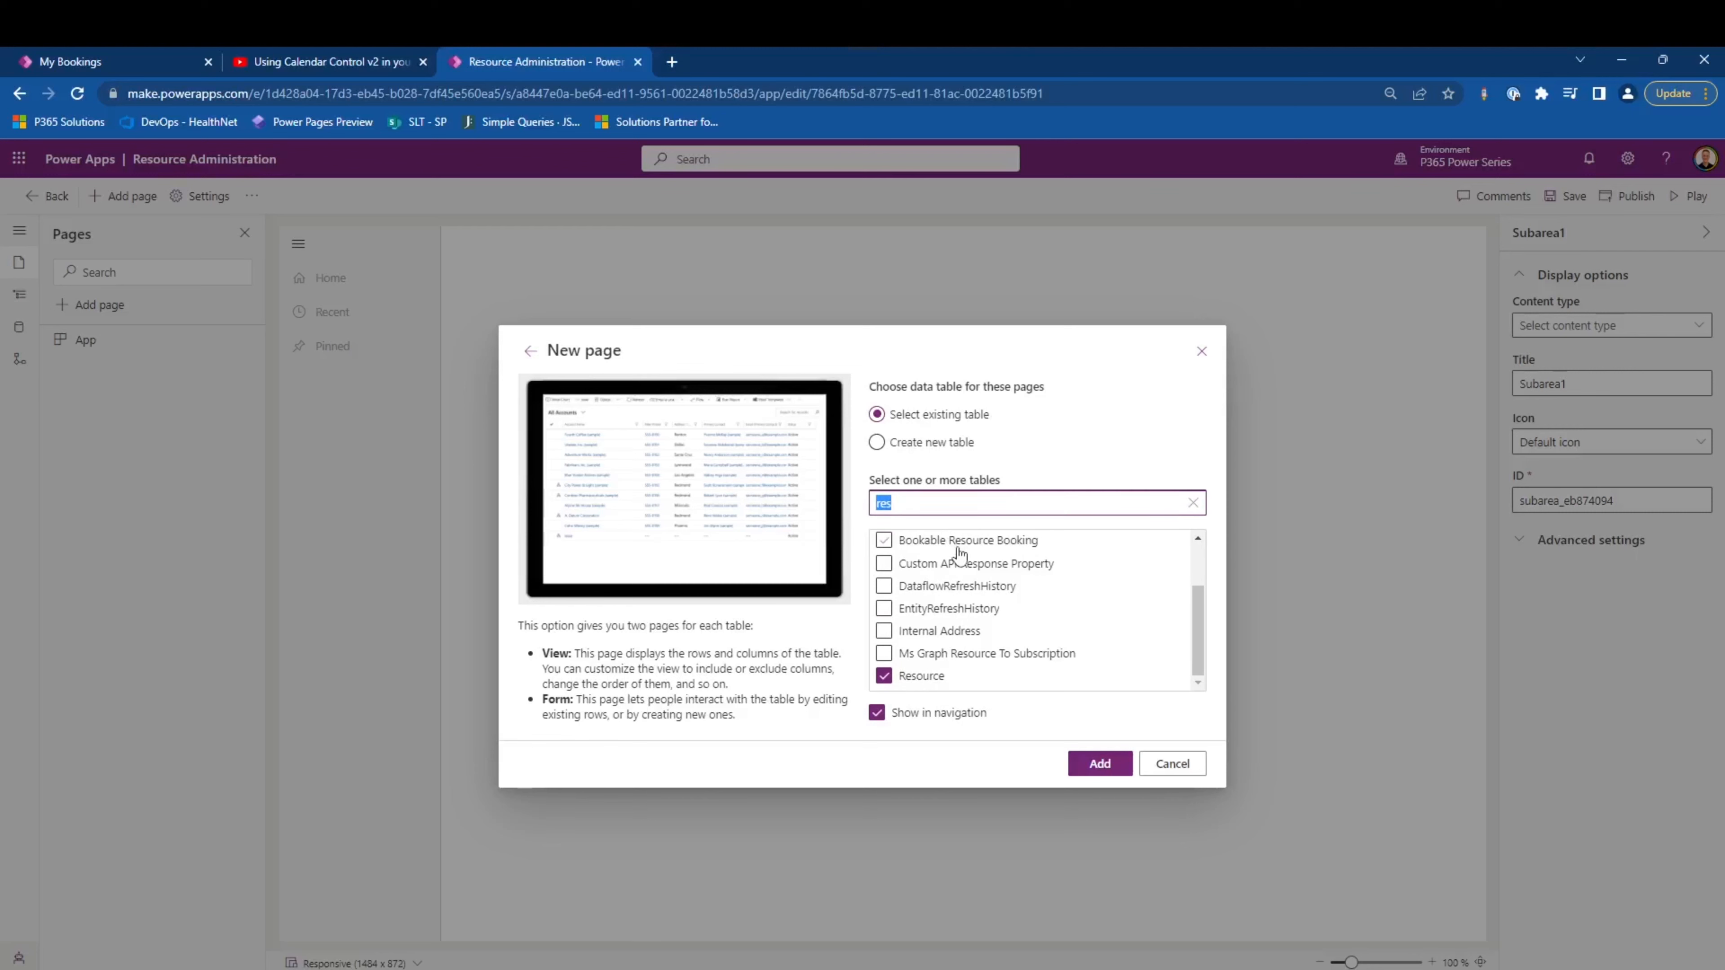
{"action": "key", "text": "BackSpace"}
{"action": "type", "text": "book"}
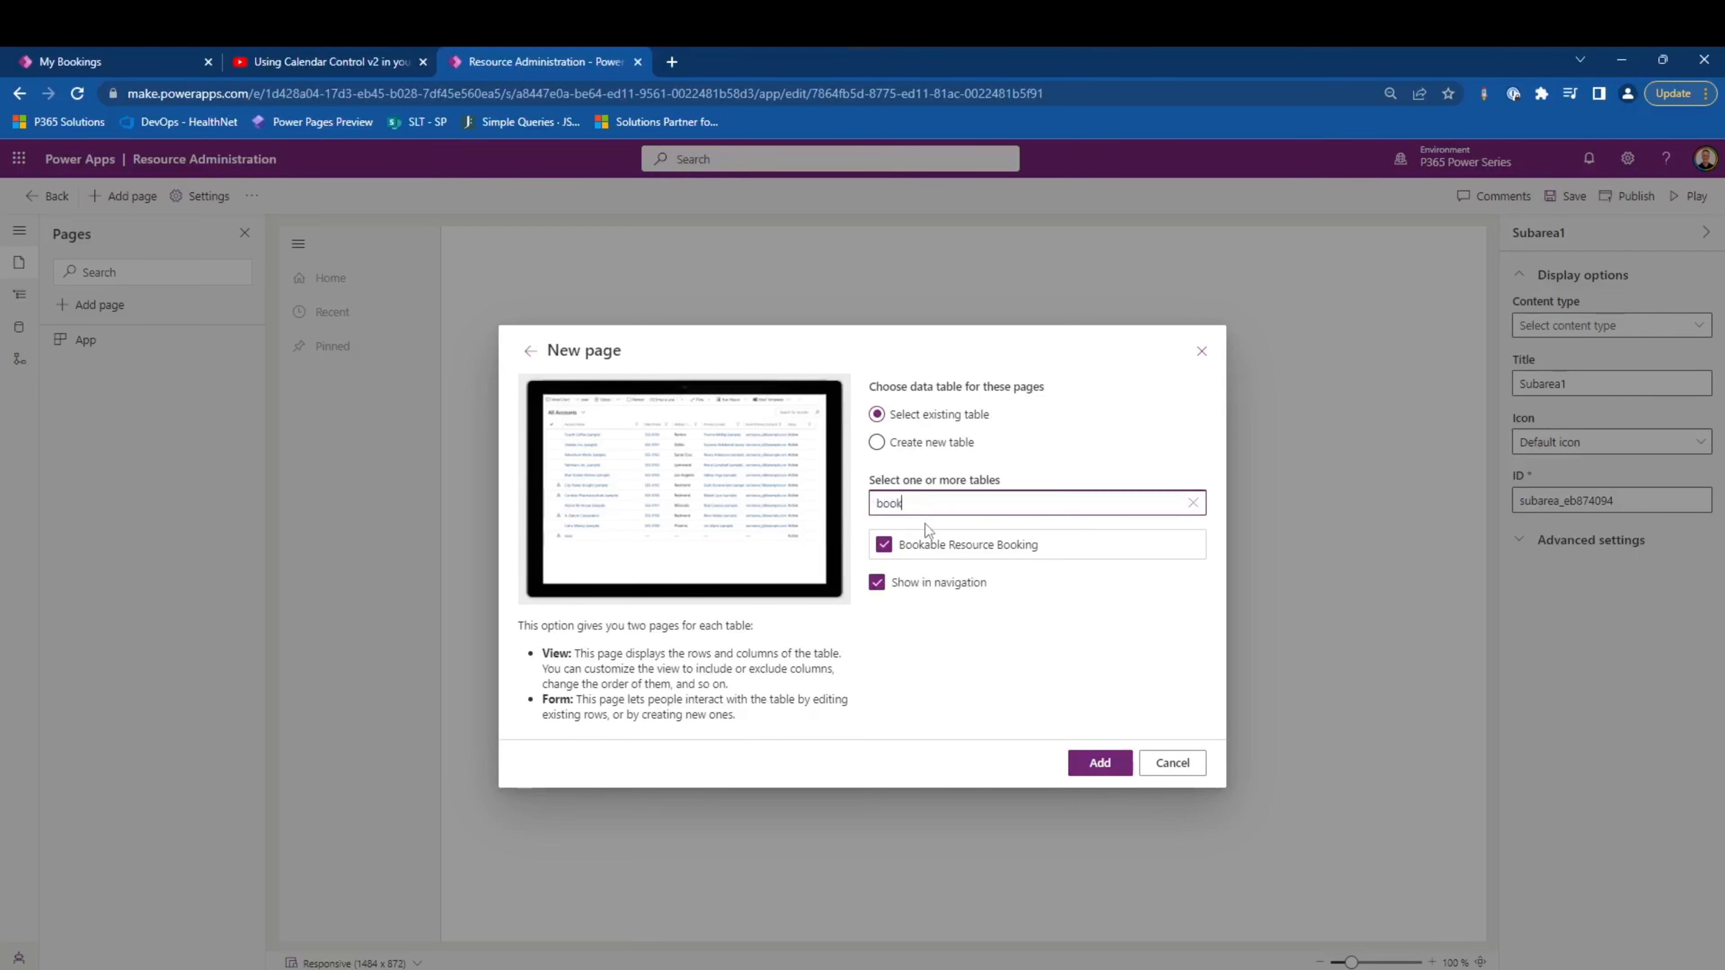
{"action": "left_click", "coordinate": [884, 567]}
{"action": "double_click", "coordinate": [914, 504]}
{"action": "key", "text": "BackSpace"}
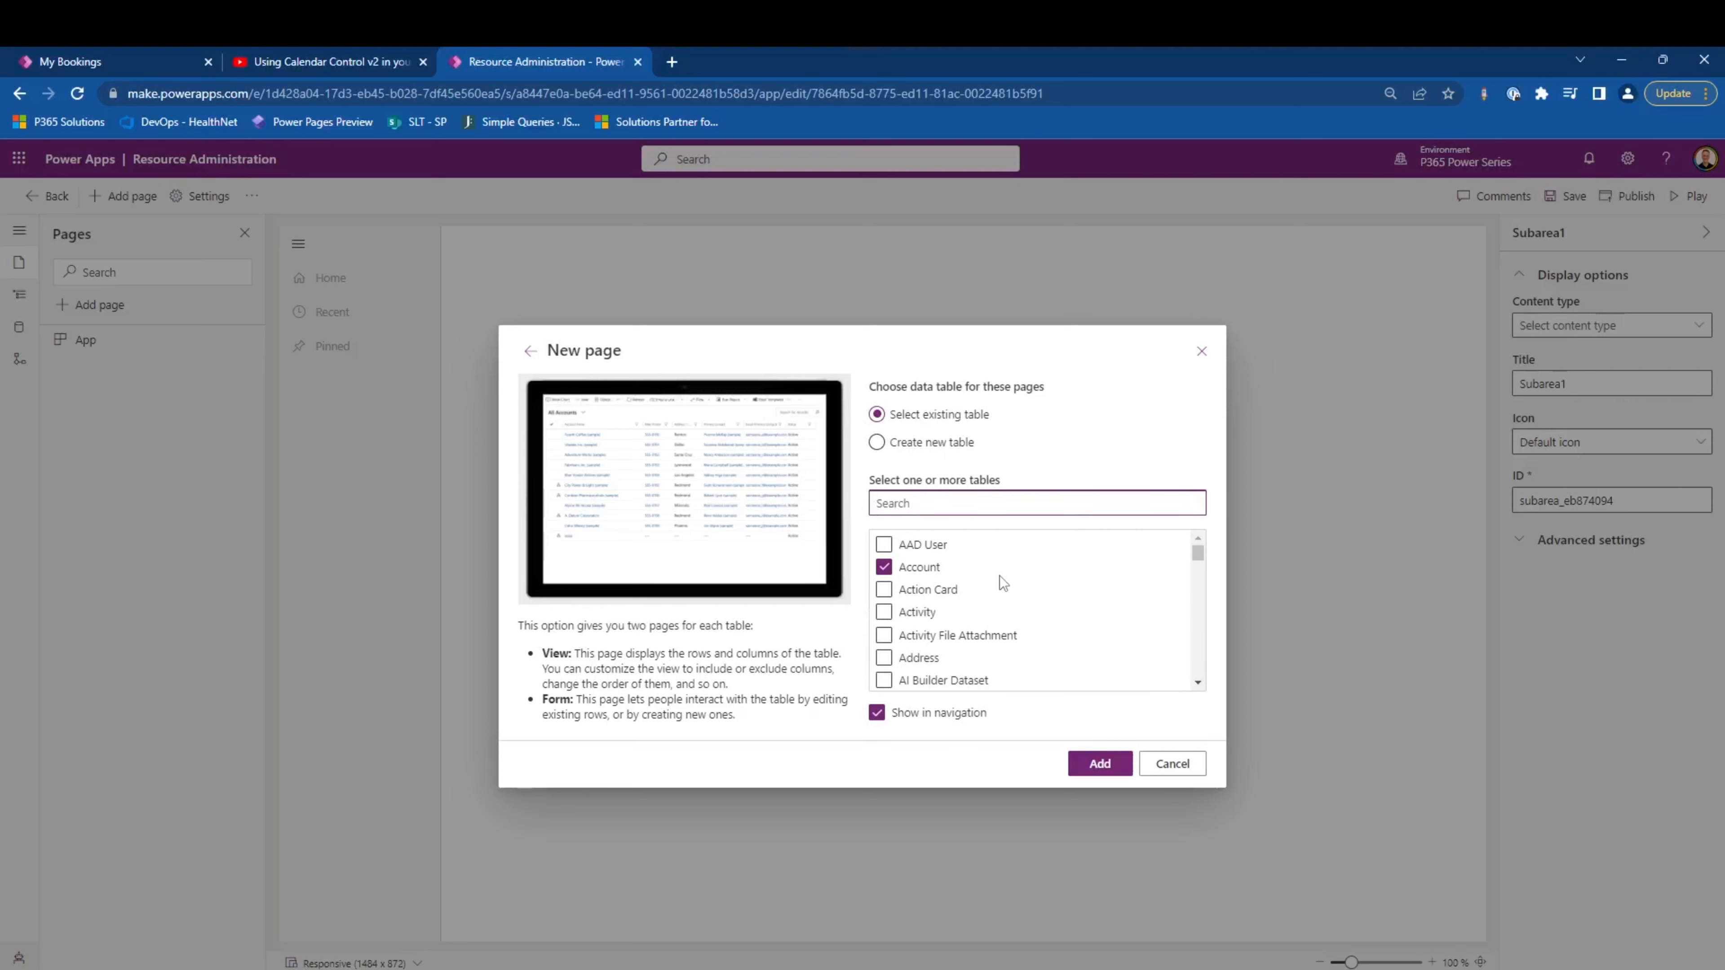
{"action": "left_click", "coordinate": [1090, 759]}
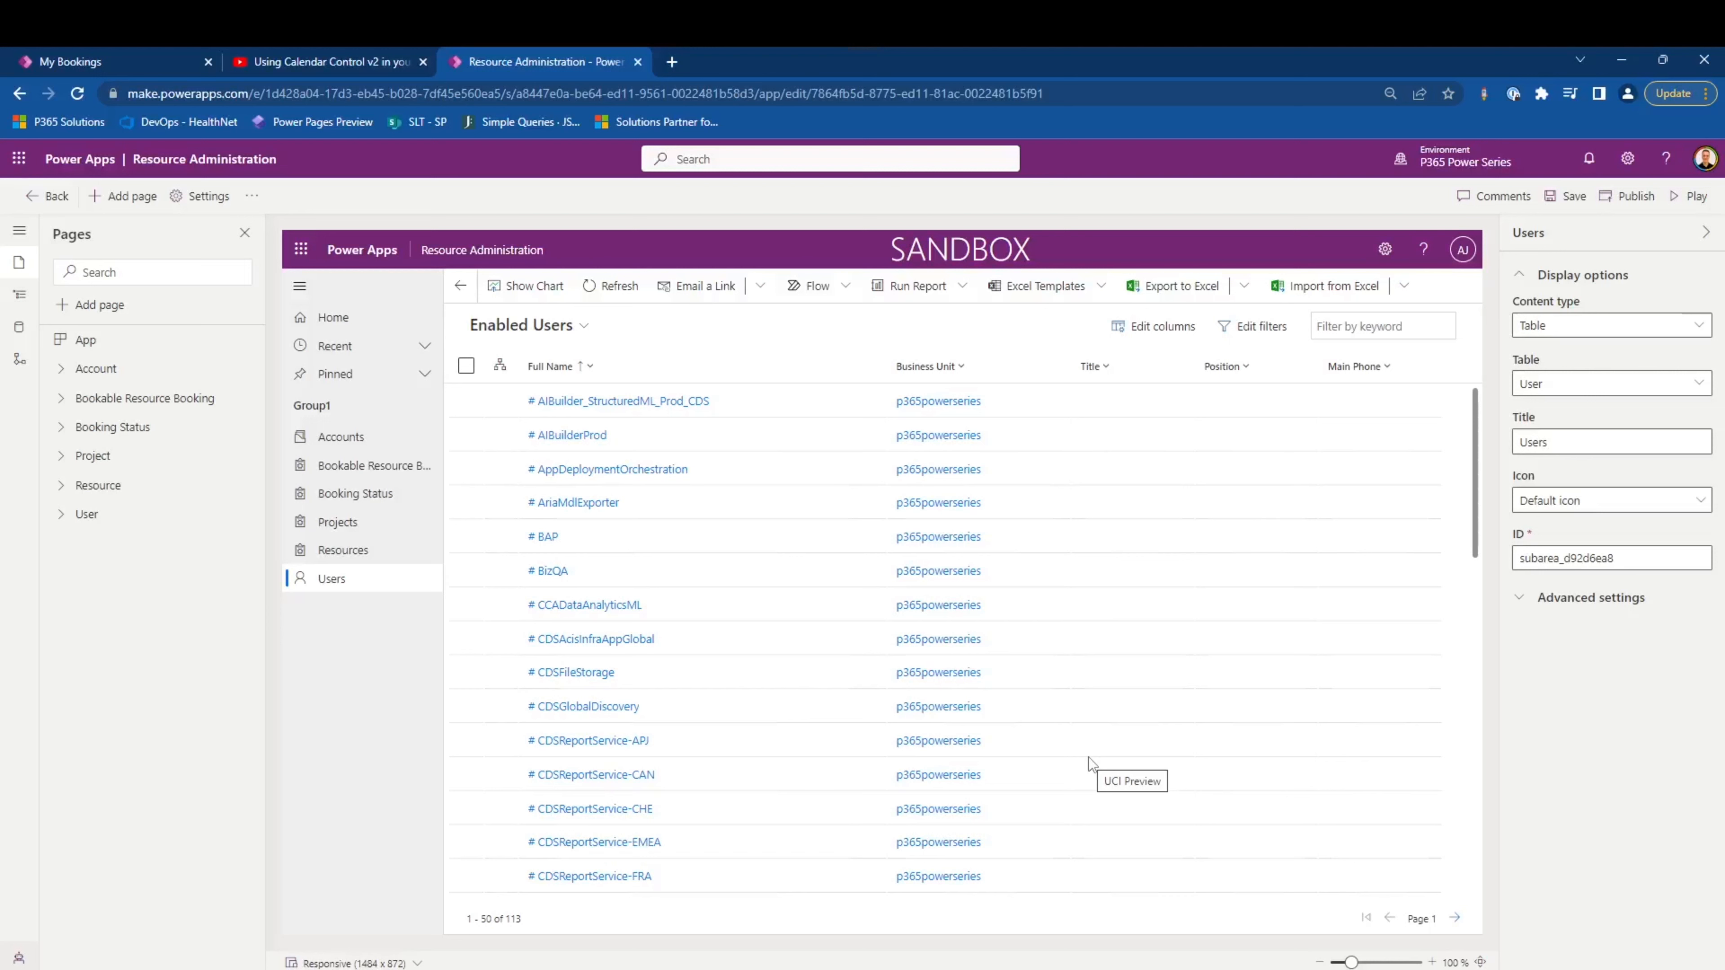
- Rename the navigation group Group1 as Client Data
{"action": "left_click", "coordinate": [19, 294]}
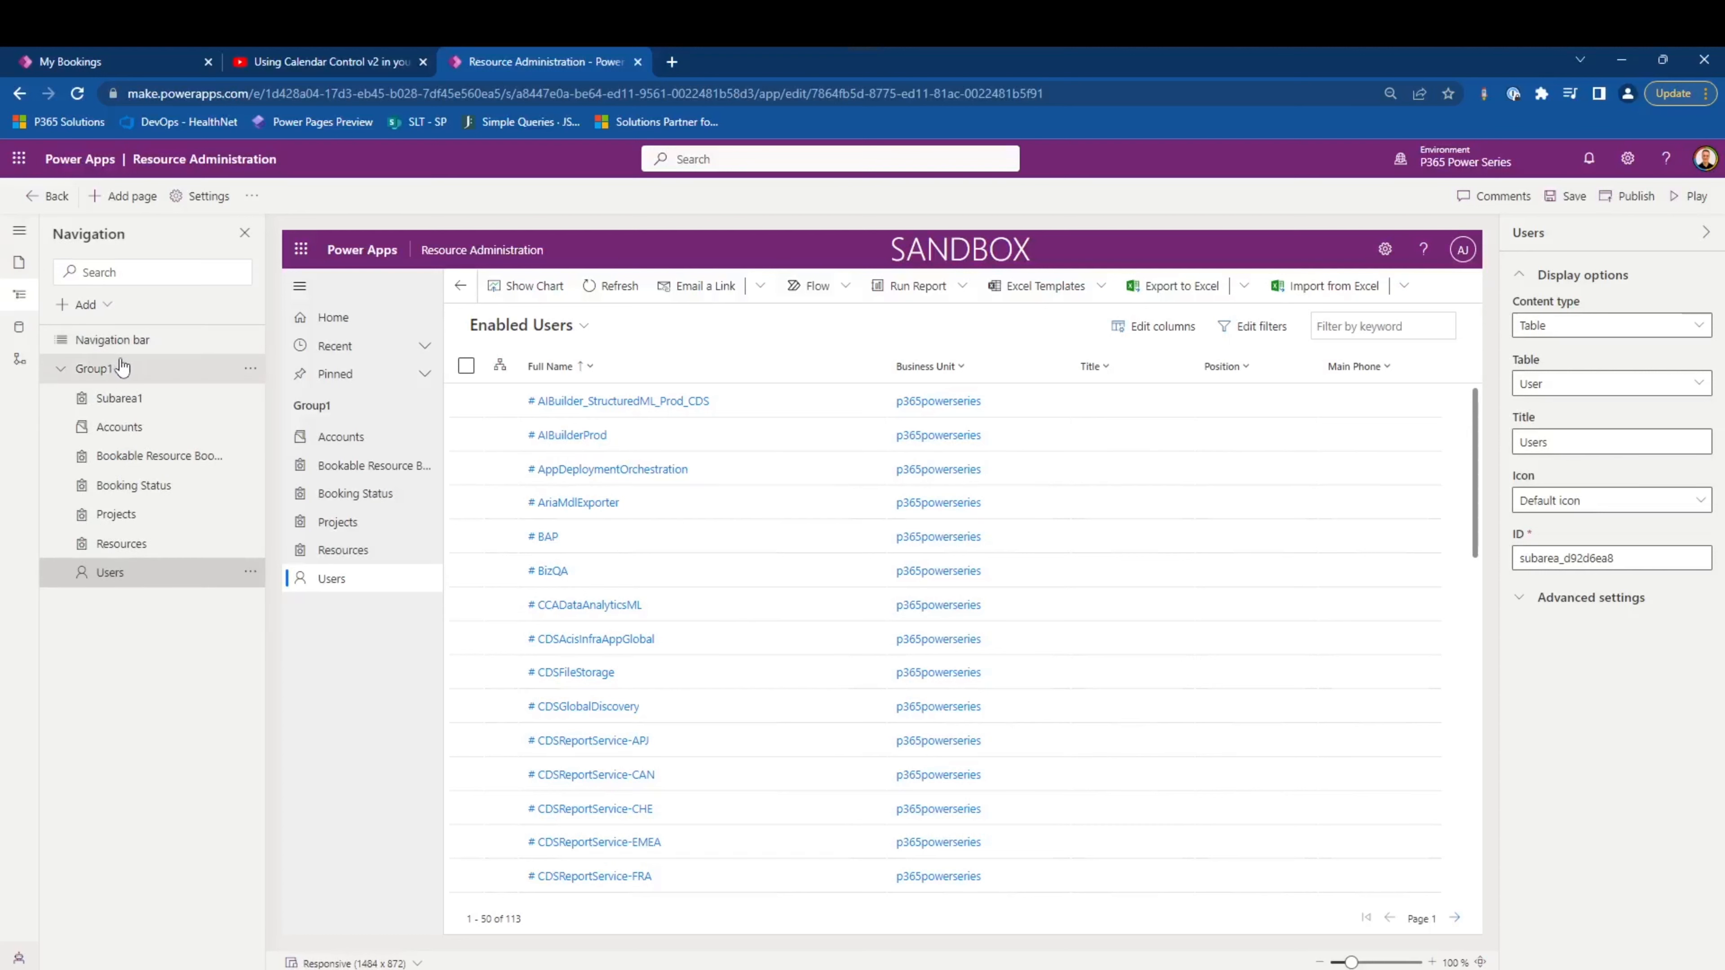
{"action": "left_click", "coordinate": [154, 378]}
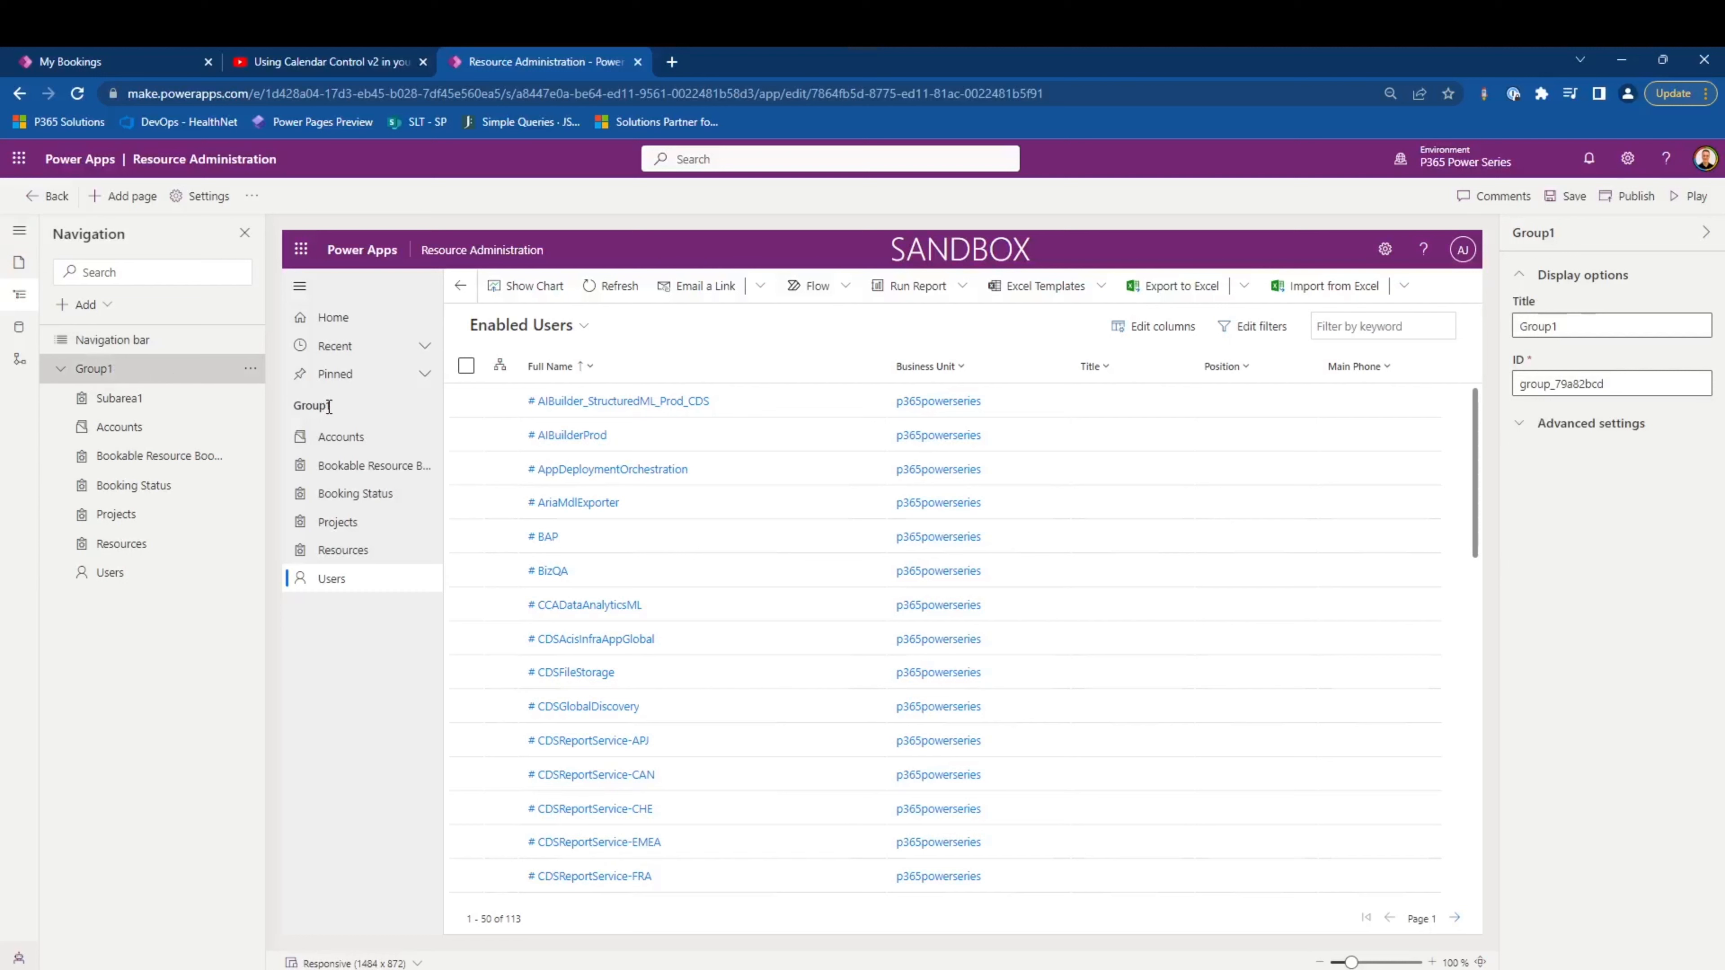
{"action": "double_click", "coordinate": [1579, 328]}
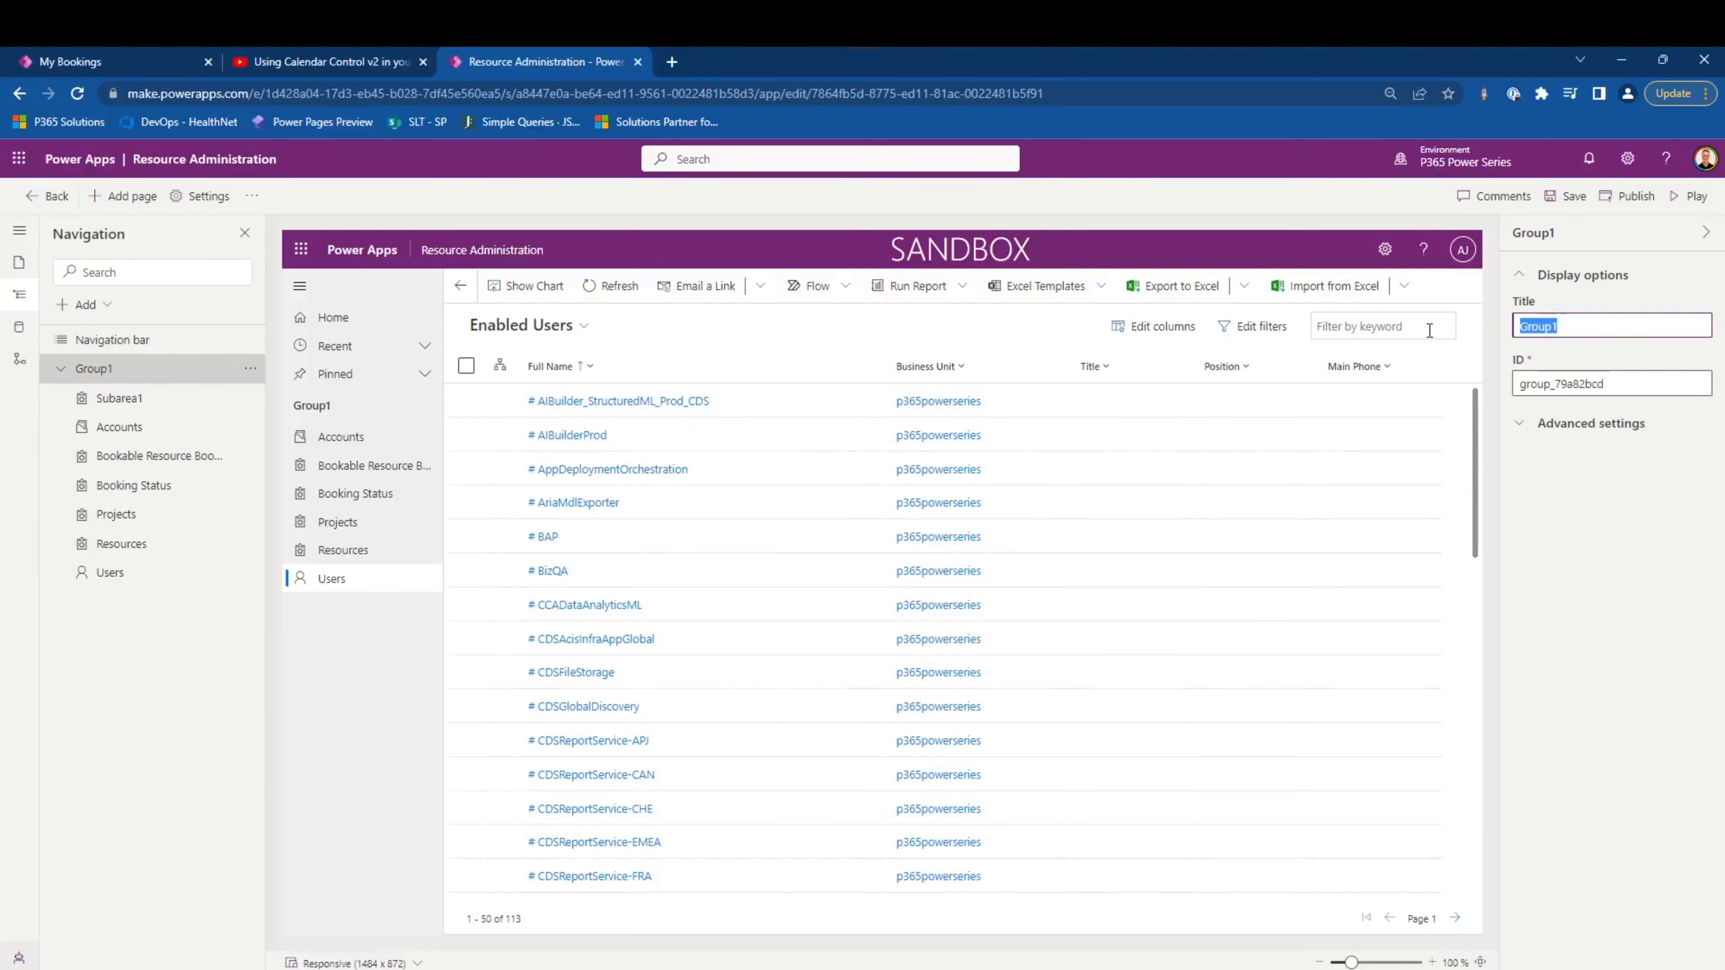
{"action": "type", "text": "Client Data"}
{"action": "left_click", "coordinate": [158, 387]}
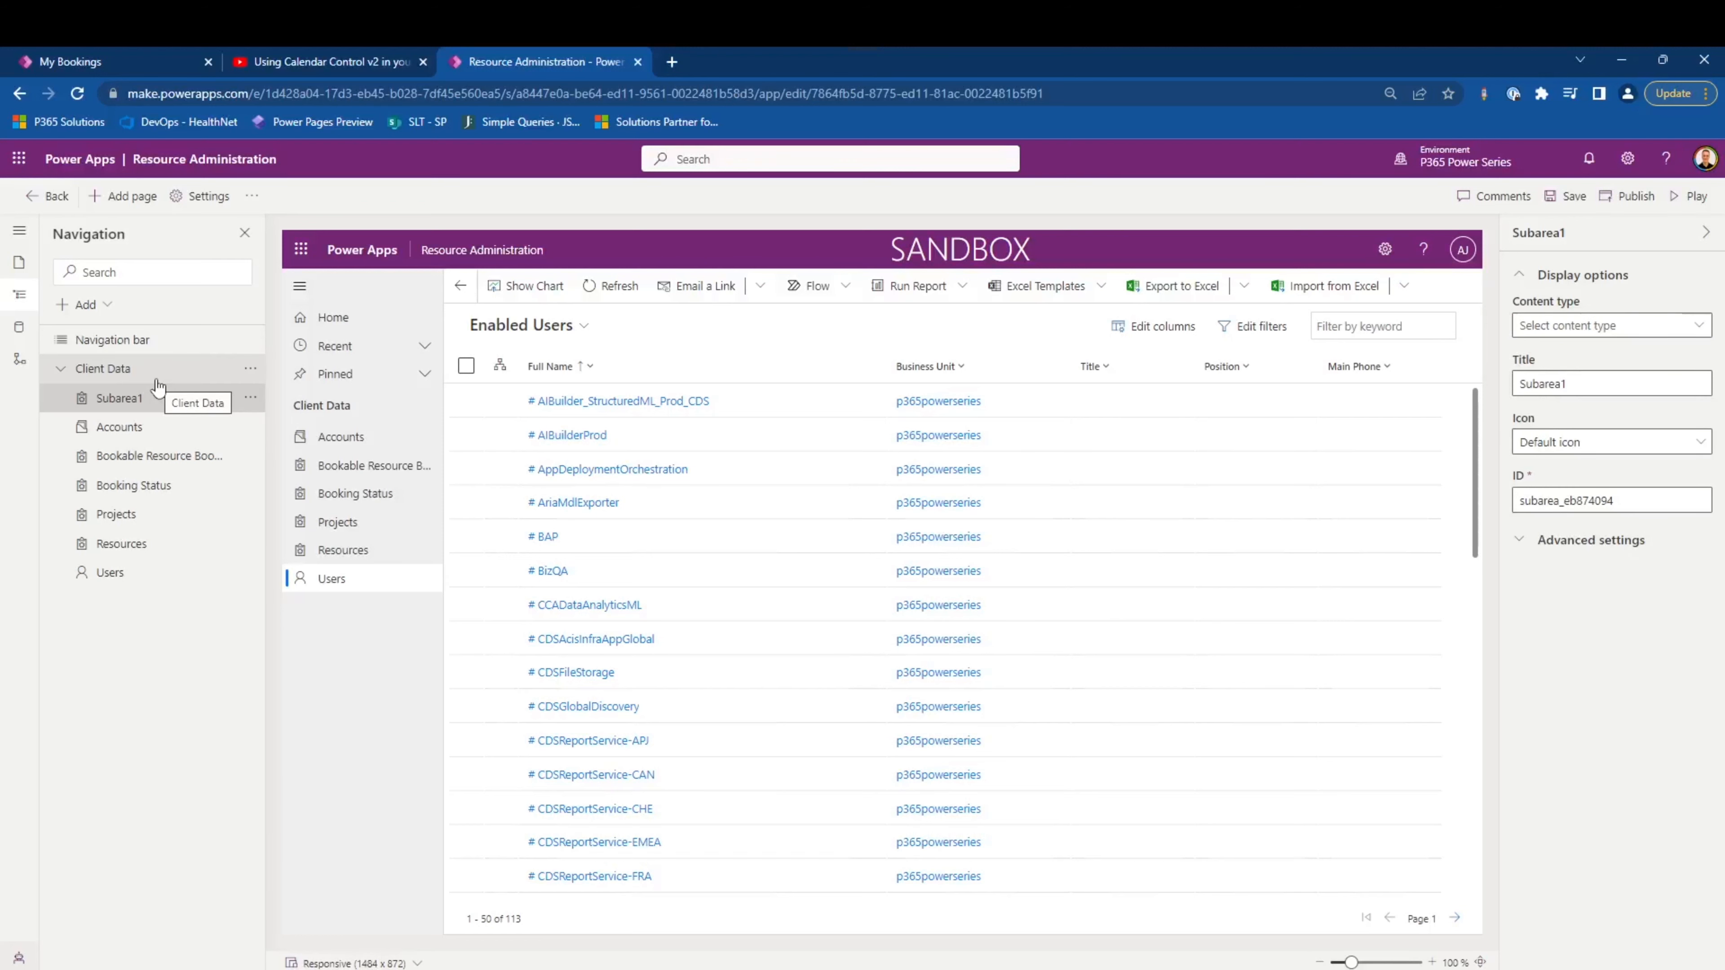
- Add a second navigation group titled Scheduling
{"action": "left_click", "coordinate": [83, 305]}
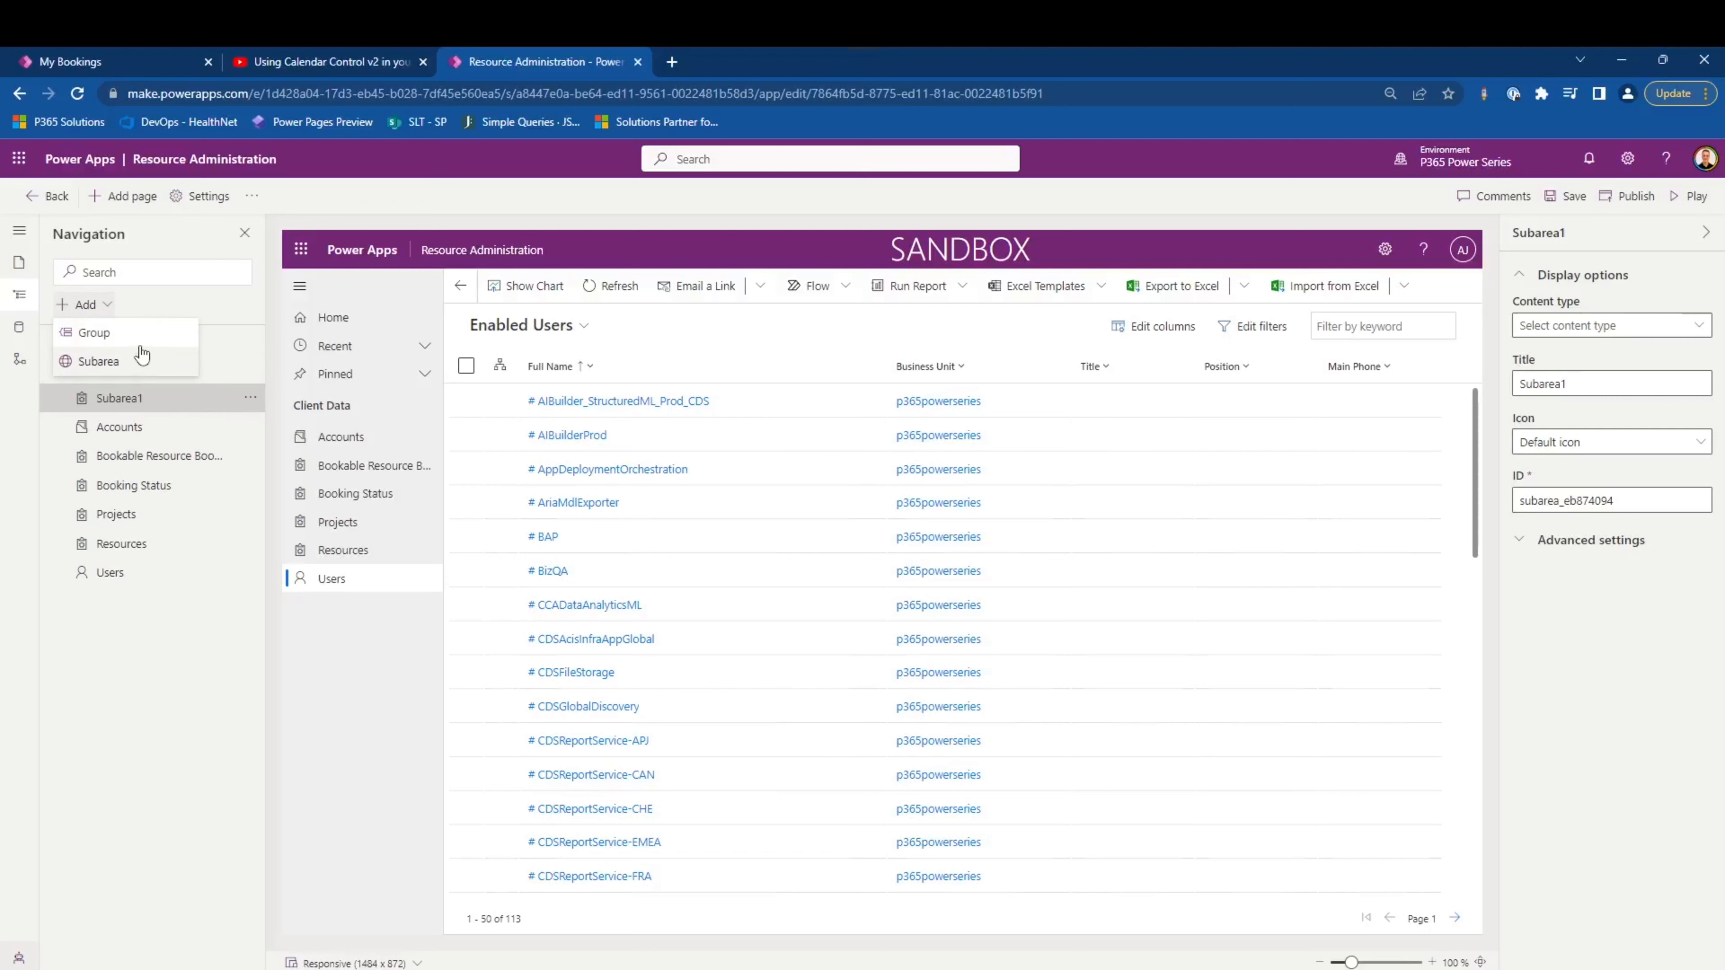
{"action": "left_click", "coordinate": [136, 334]}
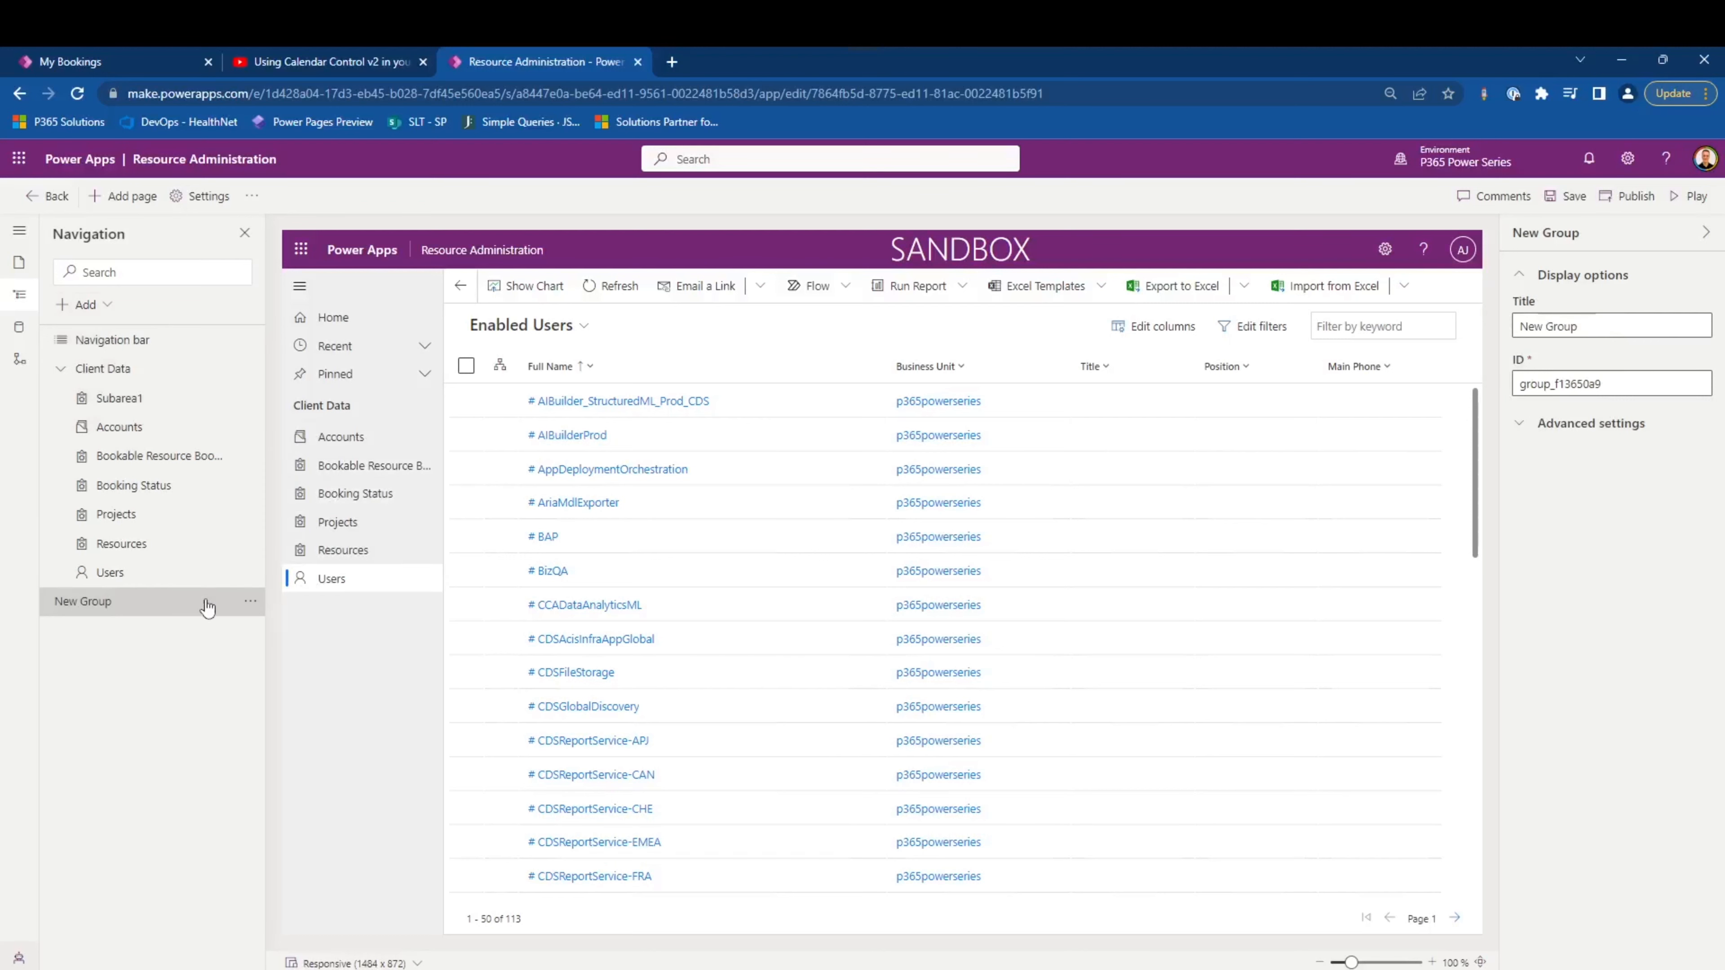
{"action": "left_click_drag", "start_coordinate": [1605, 329], "coordinate": [1444, 318]}
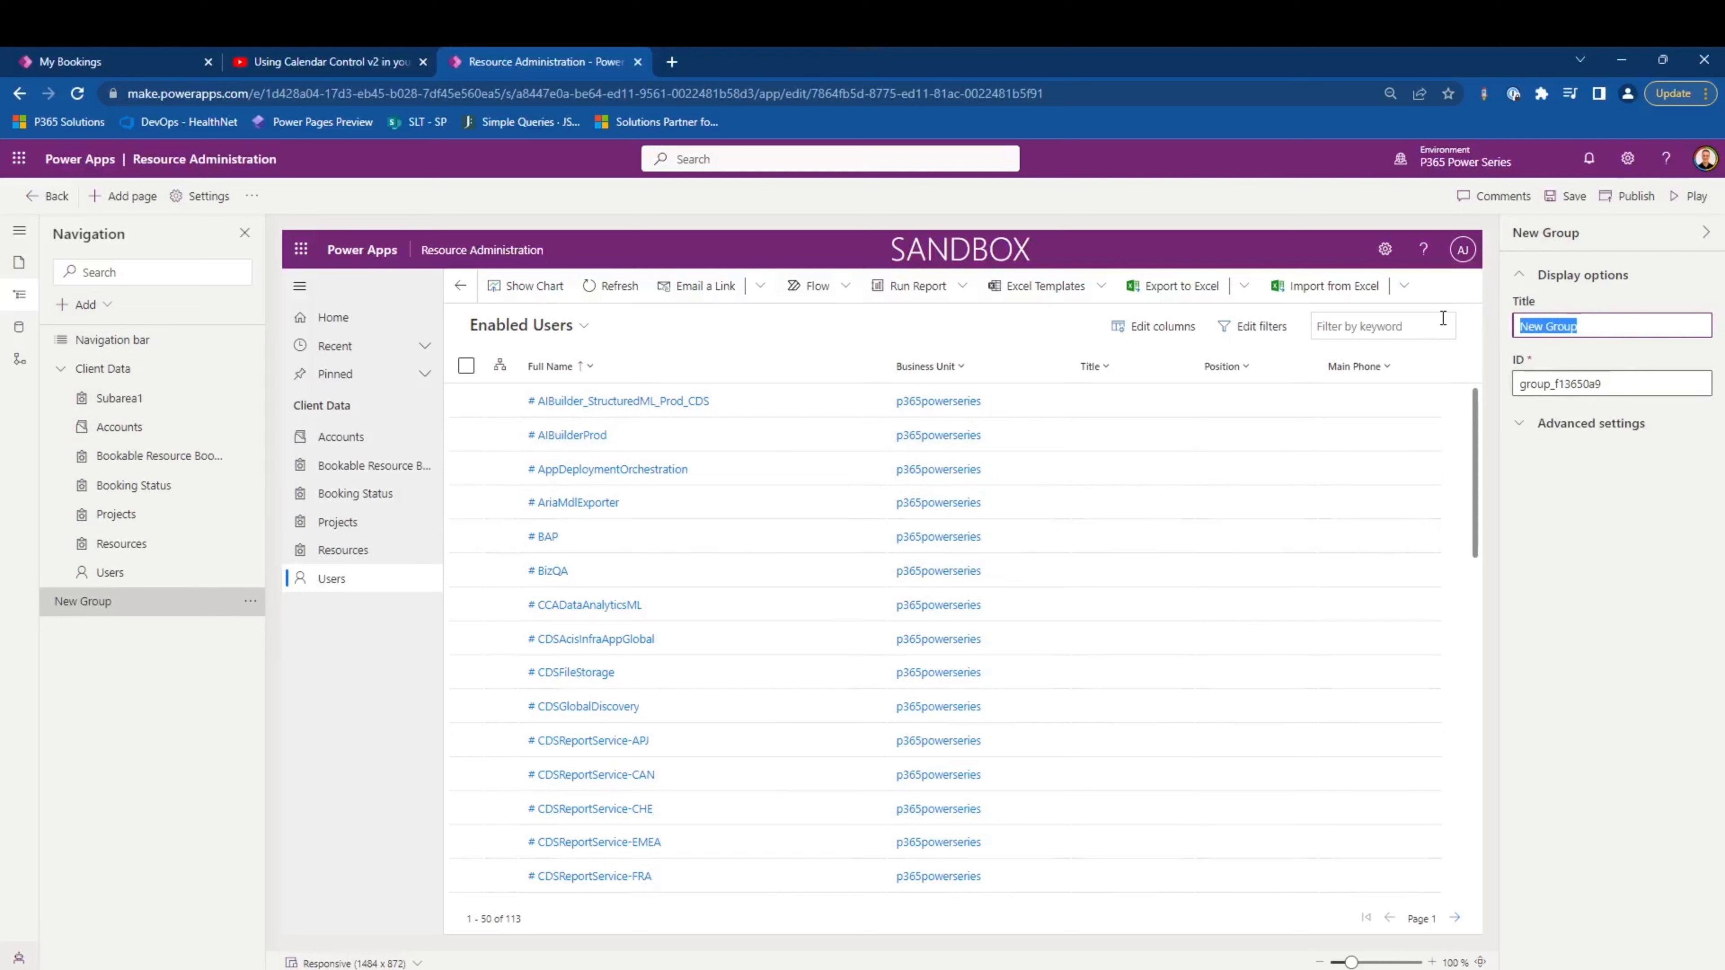
{"action": "type", "text": "Scheduling"}
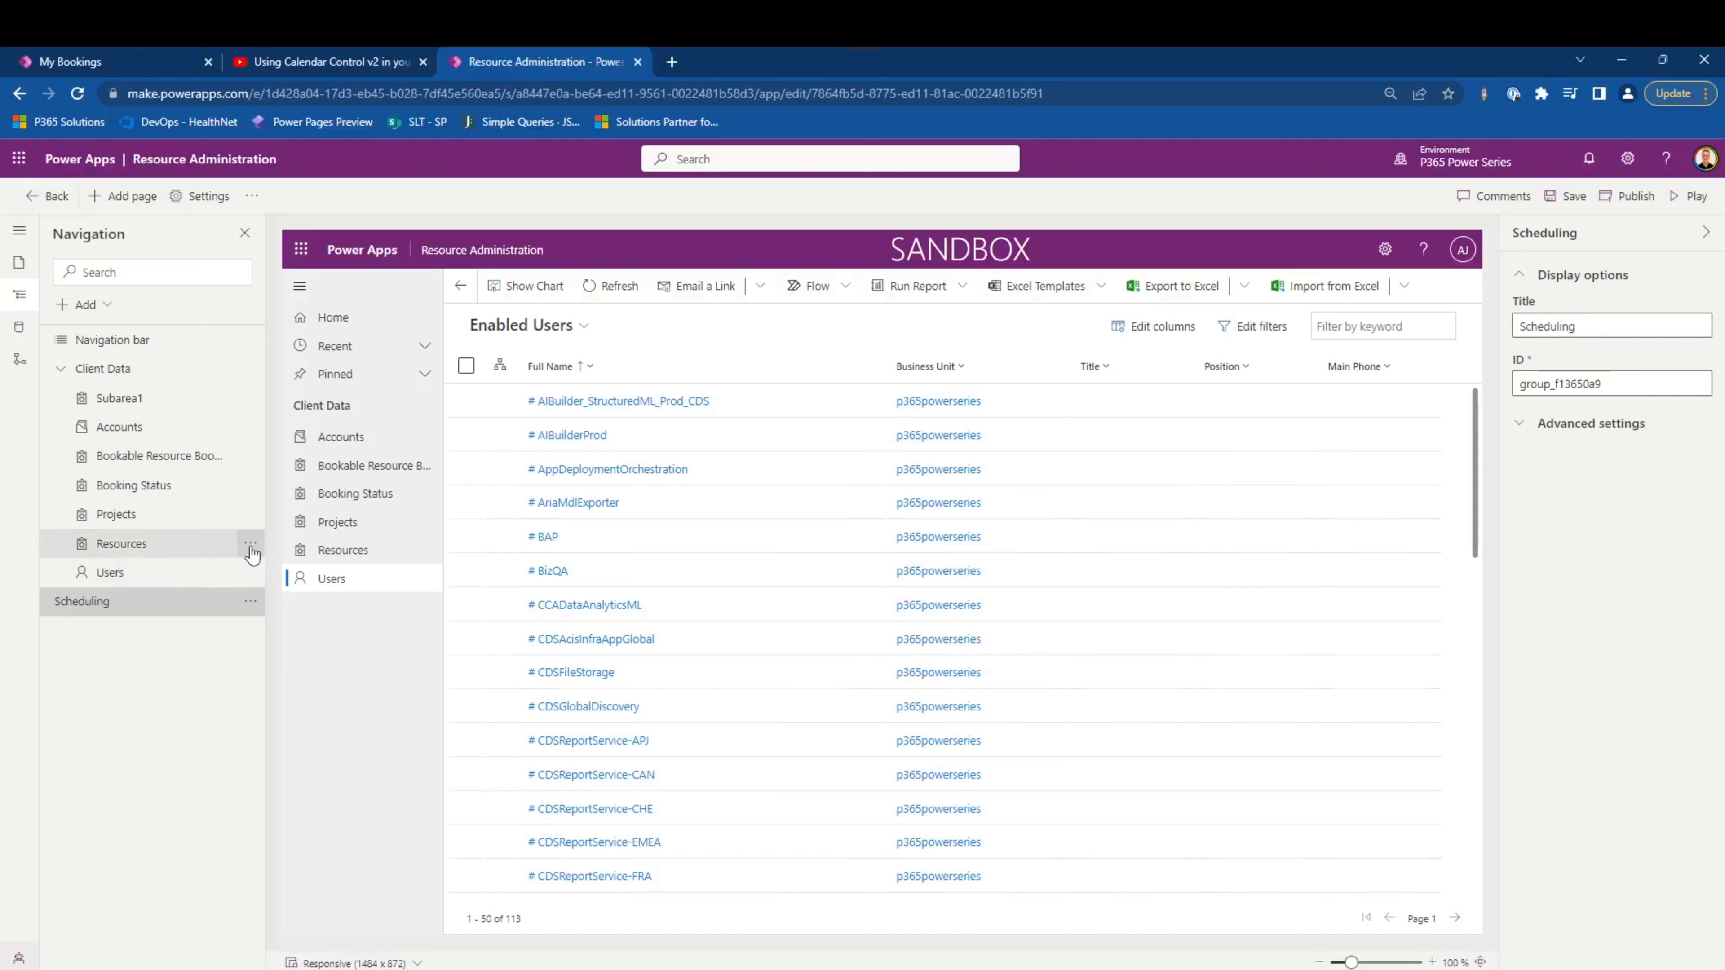
- Move the Resources and Users subareas out of Client Data into the Scheduling group, with Users above Resources
{"action": "left_click", "coordinate": [251, 549]}
{"action": "left_click", "coordinate": [292, 601]}
{"action": "left_click", "coordinate": [250, 572]}
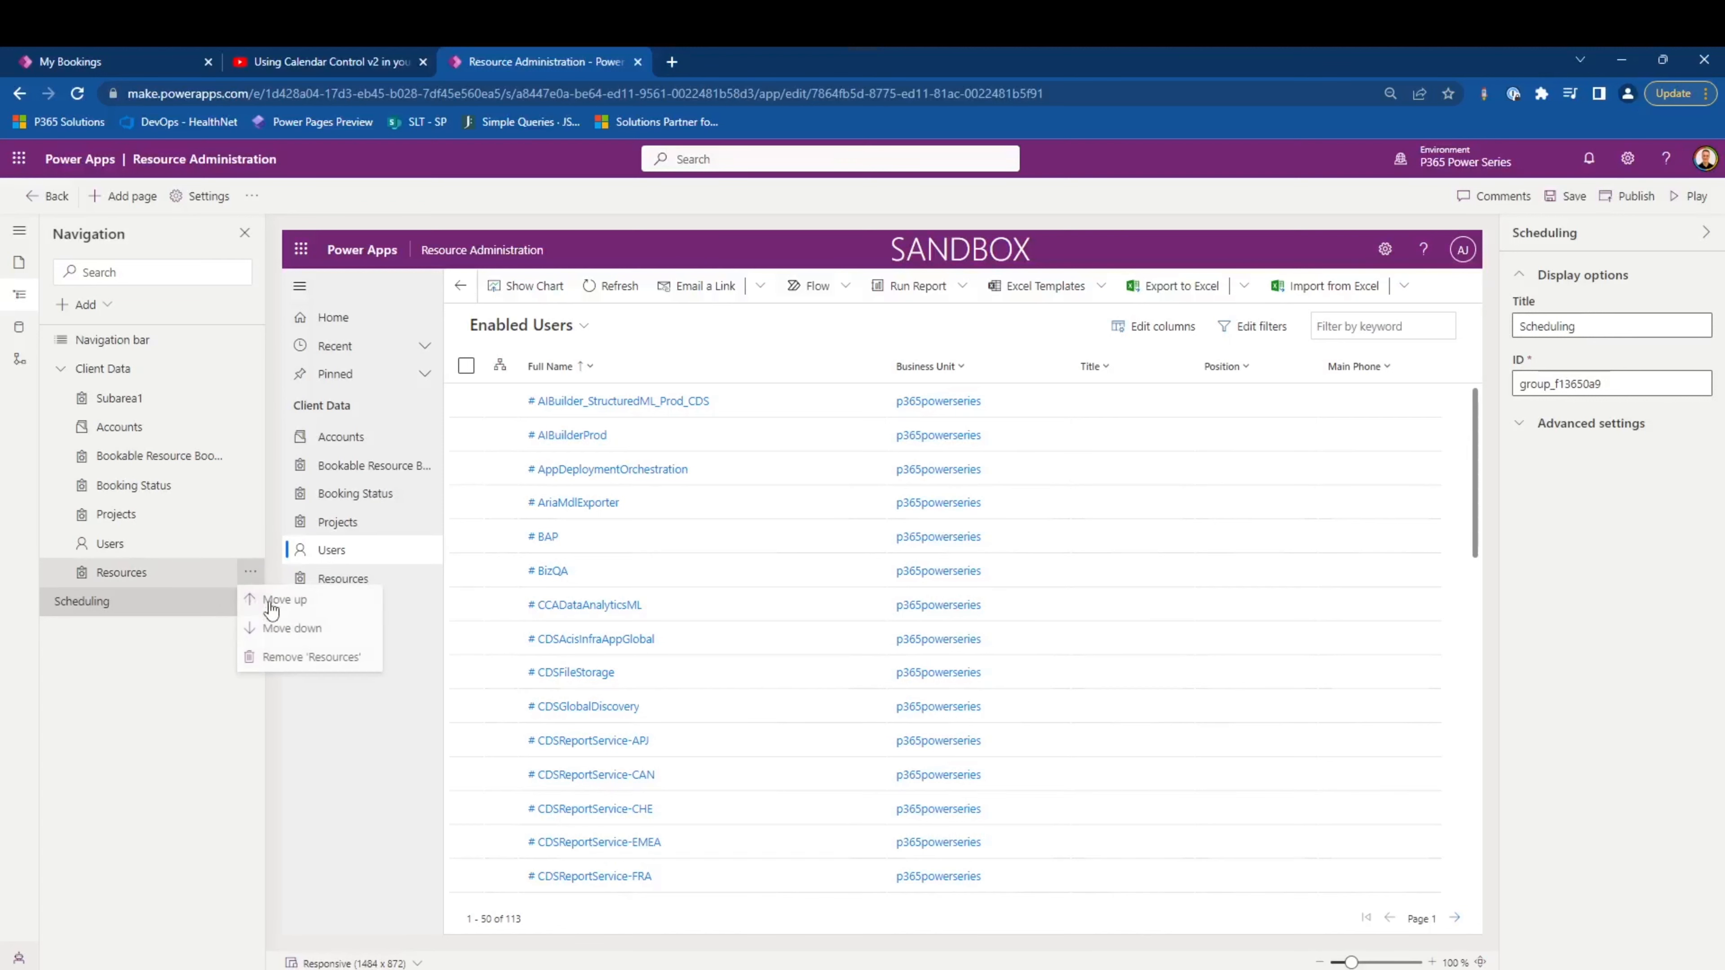
{"action": "left_click", "coordinate": [292, 629]}
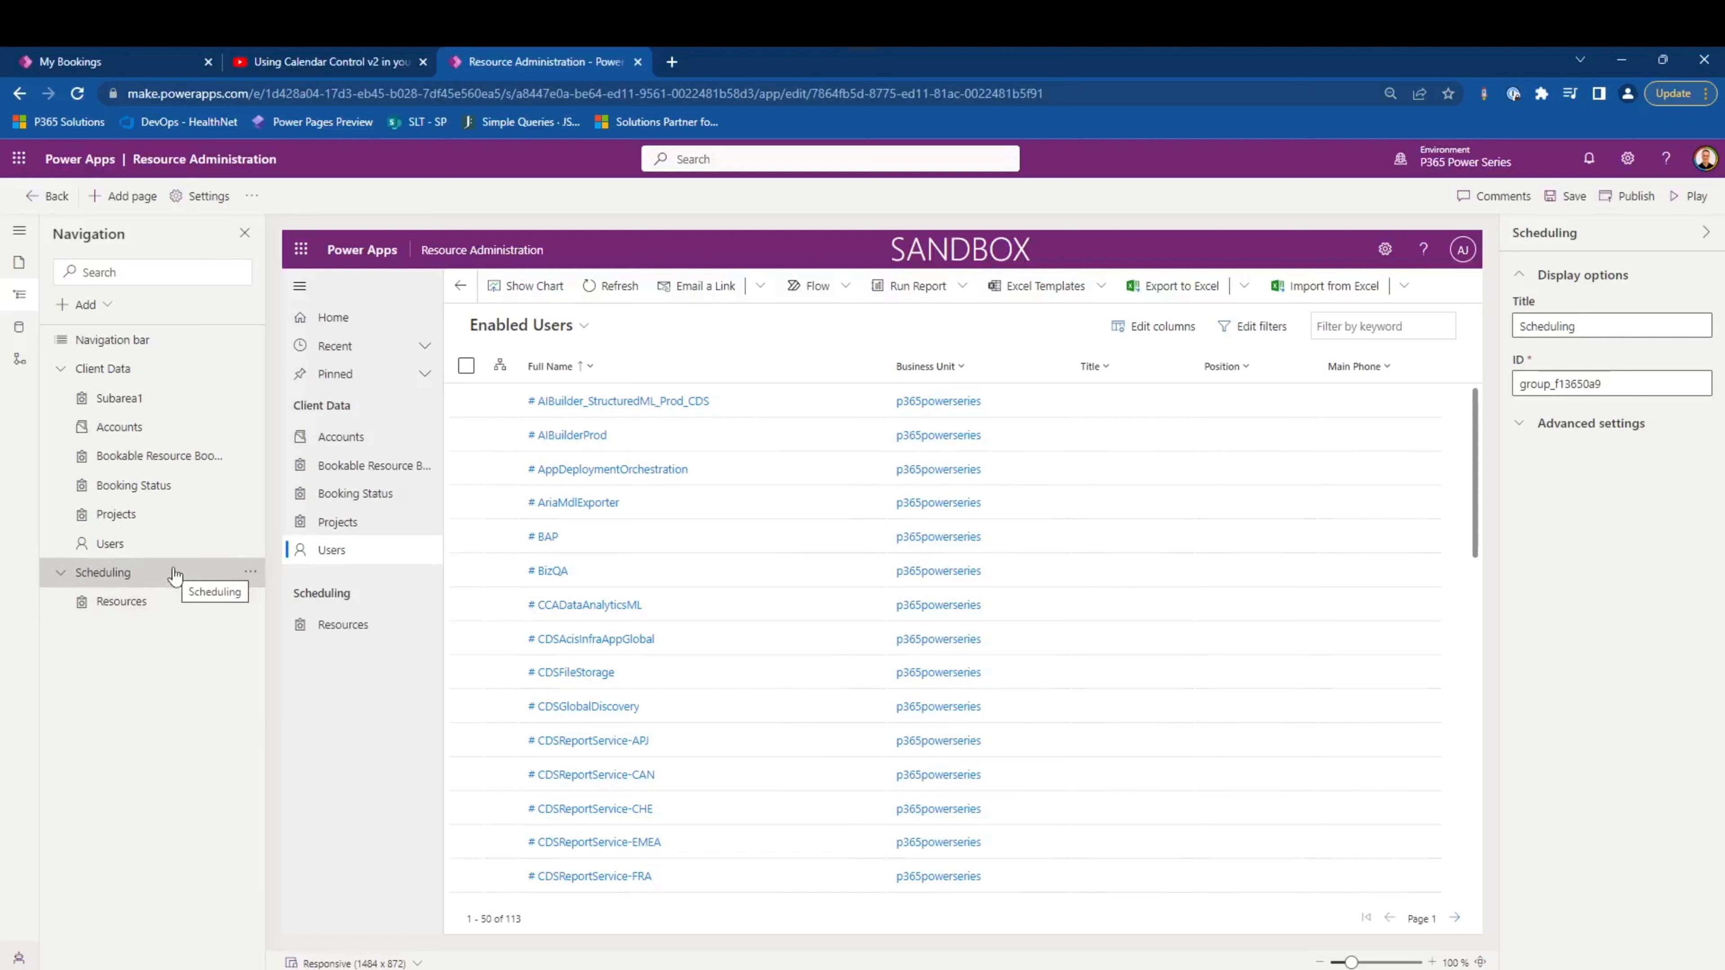
{"action": "left_click", "coordinate": [251, 543]}
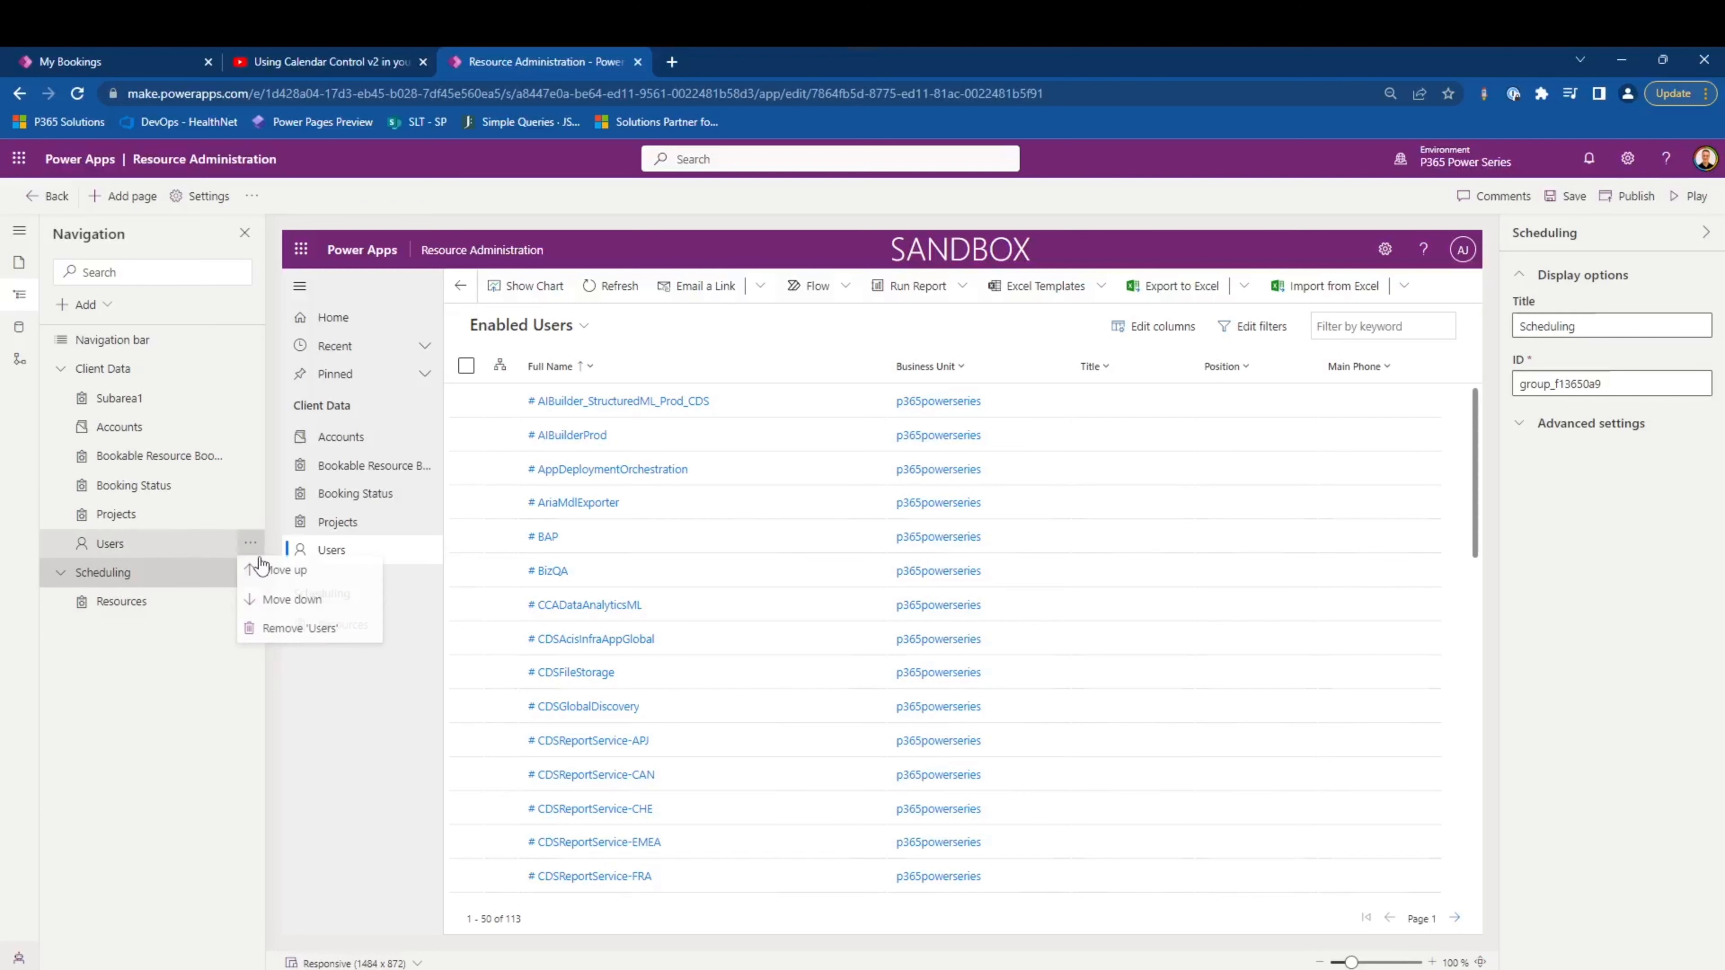
{"action": "left_click", "coordinate": [293, 603]}
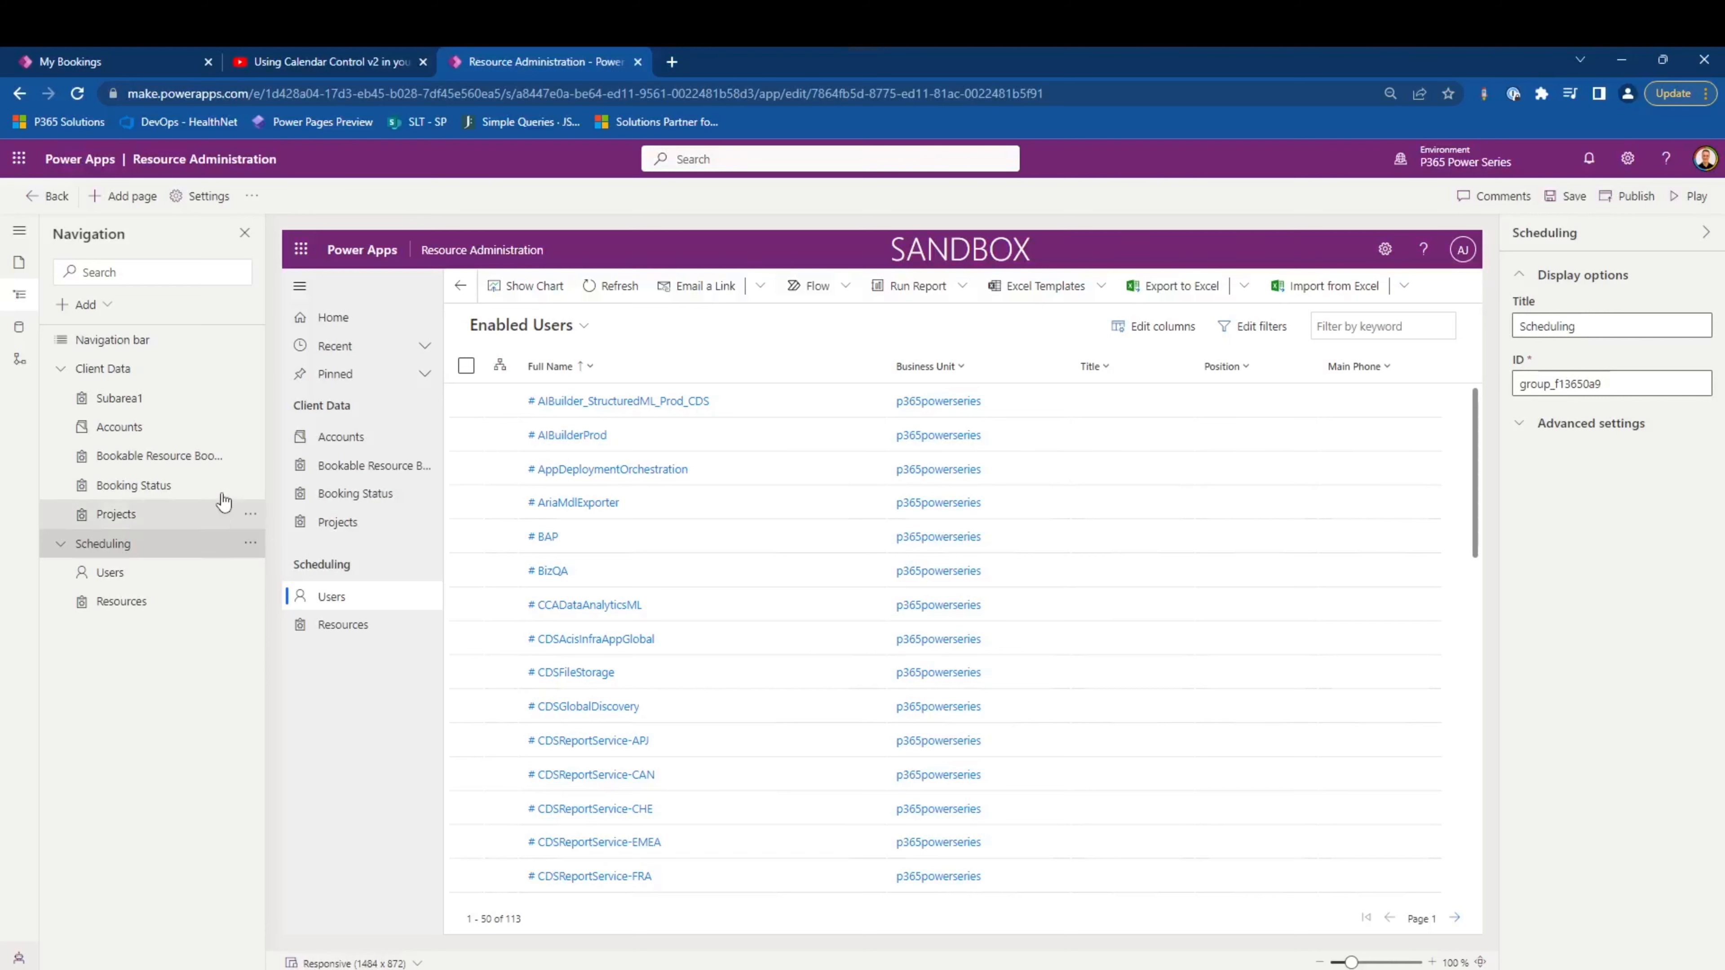
- Move the Bookable Resource Bookings subarea down from Client Data into the Scheduling group
{"action": "left_click", "coordinate": [245, 455]}
{"action": "left_click", "coordinate": [267, 514]}
{"action": "left_click", "coordinate": [266, 540]}
{"action": "left_click", "coordinate": [250, 514]}
{"action": "left_click", "coordinate": [254, 572]}
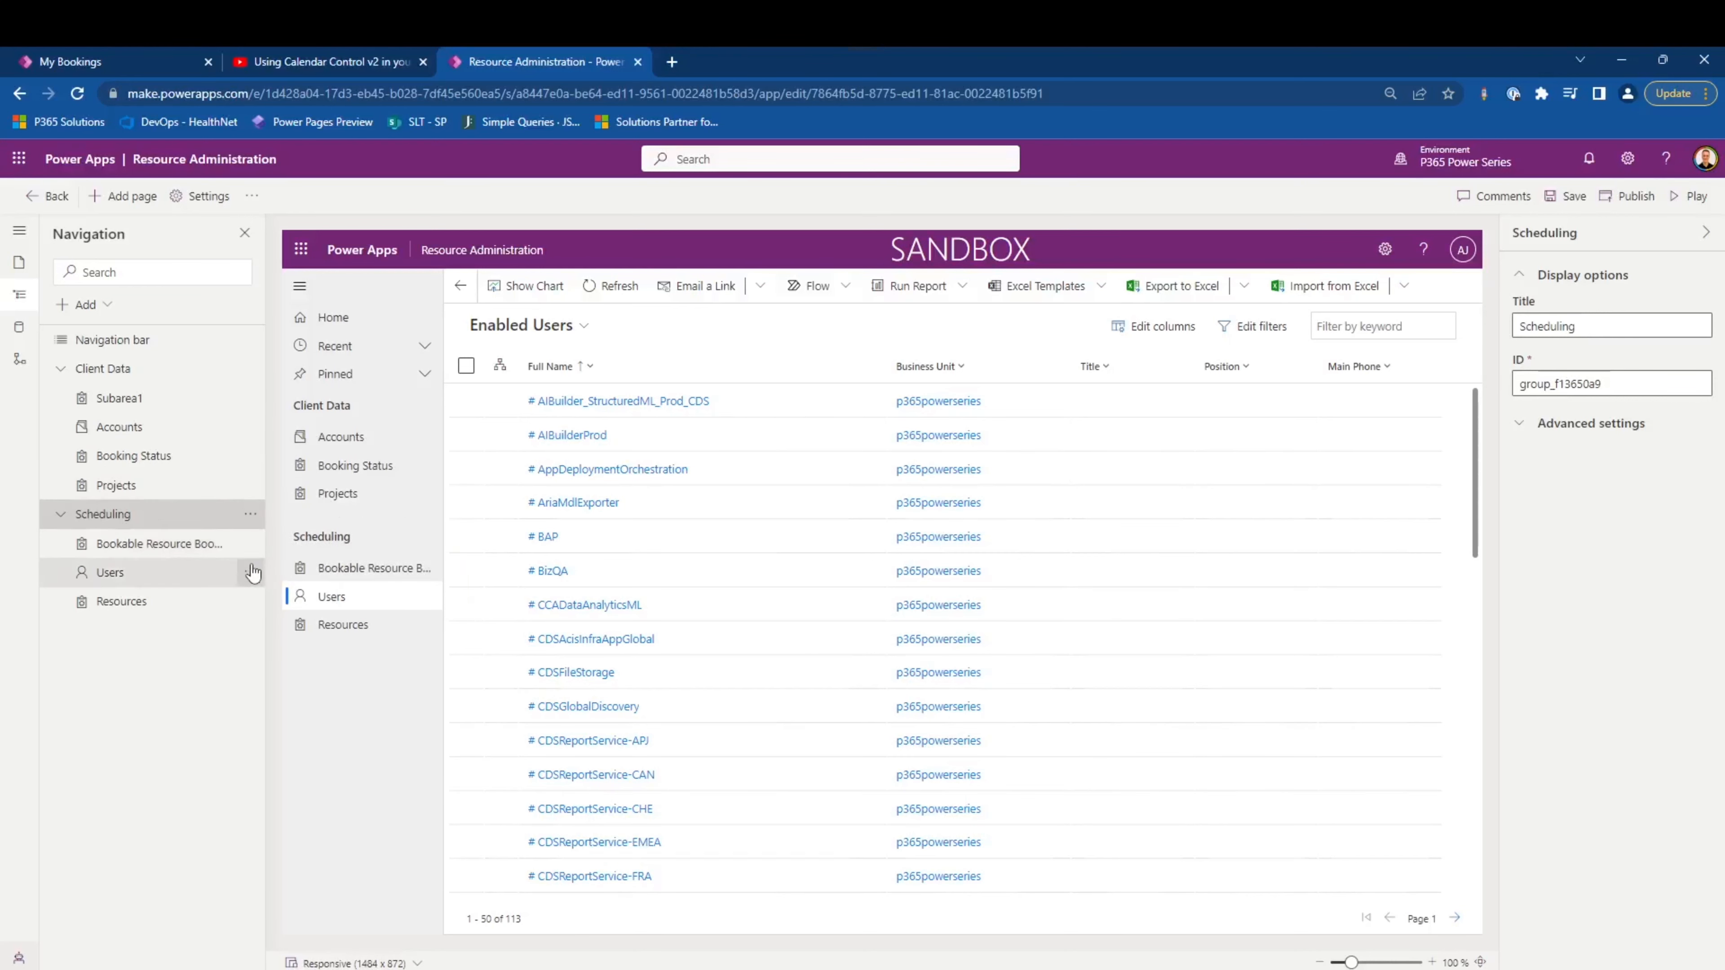
- Reorder the Scheduling group as Users, Resources, Bookable Resource Bookings
{"action": "left_click", "coordinate": [234, 573]}
{"action": "left_click", "coordinate": [250, 543]}
{"action": "left_click", "coordinate": [255, 601]}
{"action": "left_click", "coordinate": [249, 573]}
{"action": "left_click", "coordinate": [257, 630]}
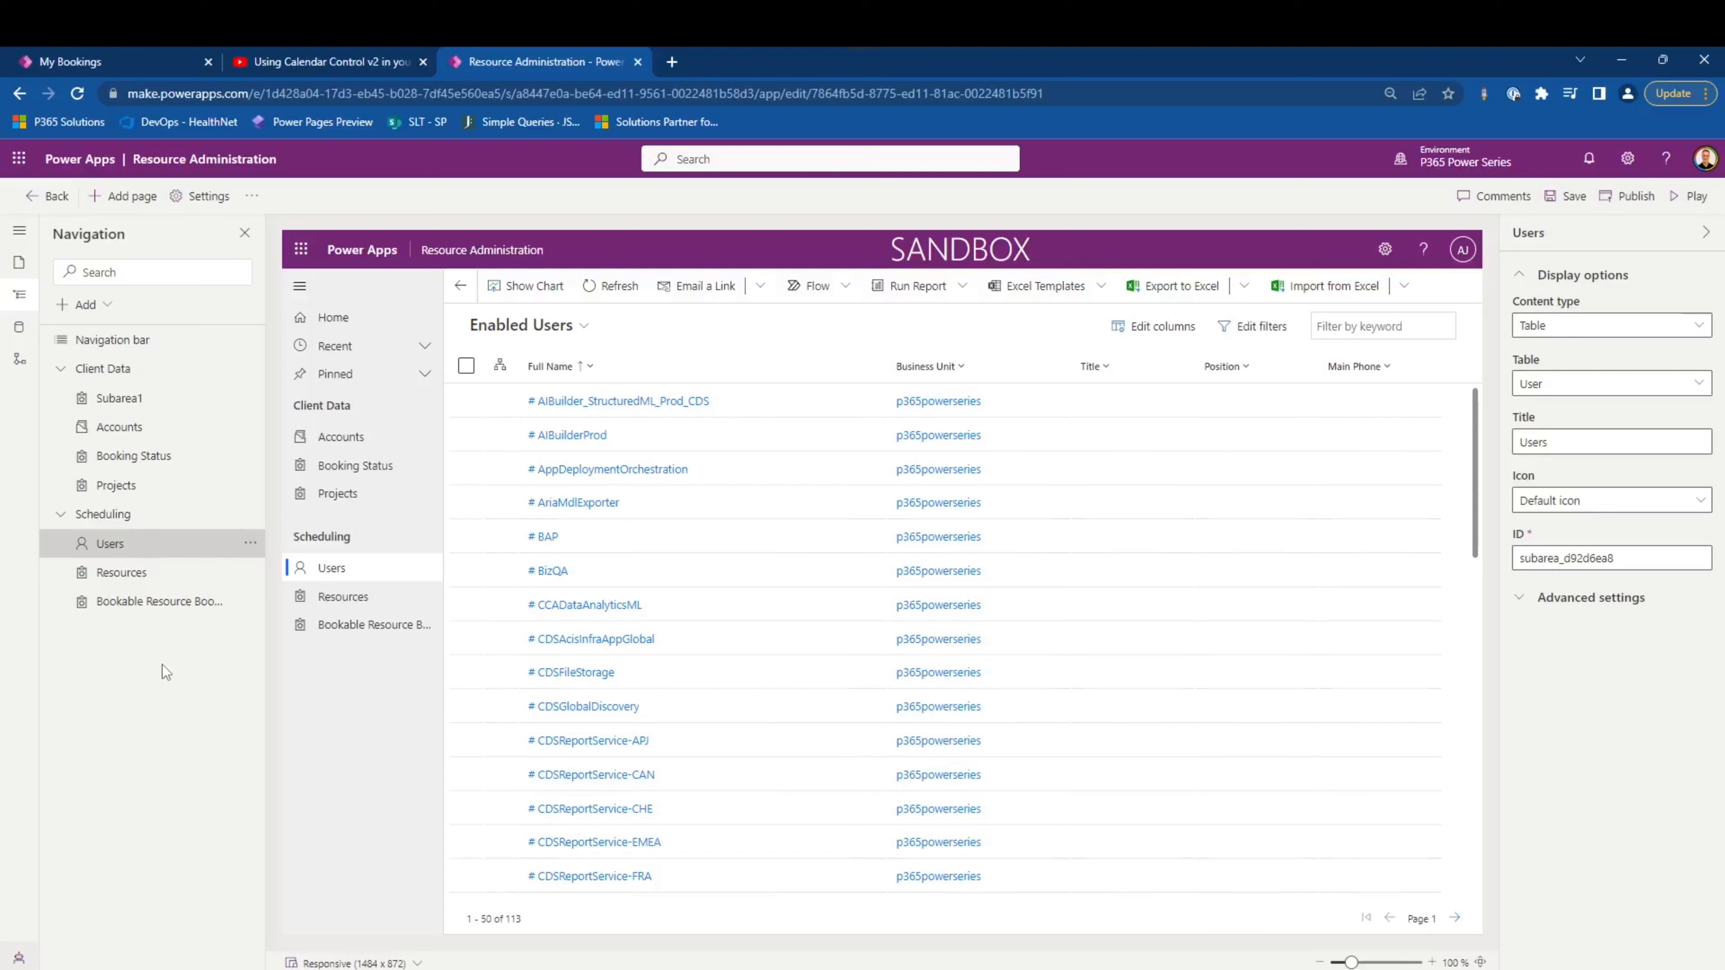
- Add a third navigation group titled Reference Data
{"action": "left_click", "coordinate": [85, 306]}
{"action": "left_click", "coordinate": [102, 334]}
{"action": "left_click", "coordinate": [1619, 327]}
{"action": "key", "text": "ctrl+a"}
{"action": "type", "text": "Refe"}
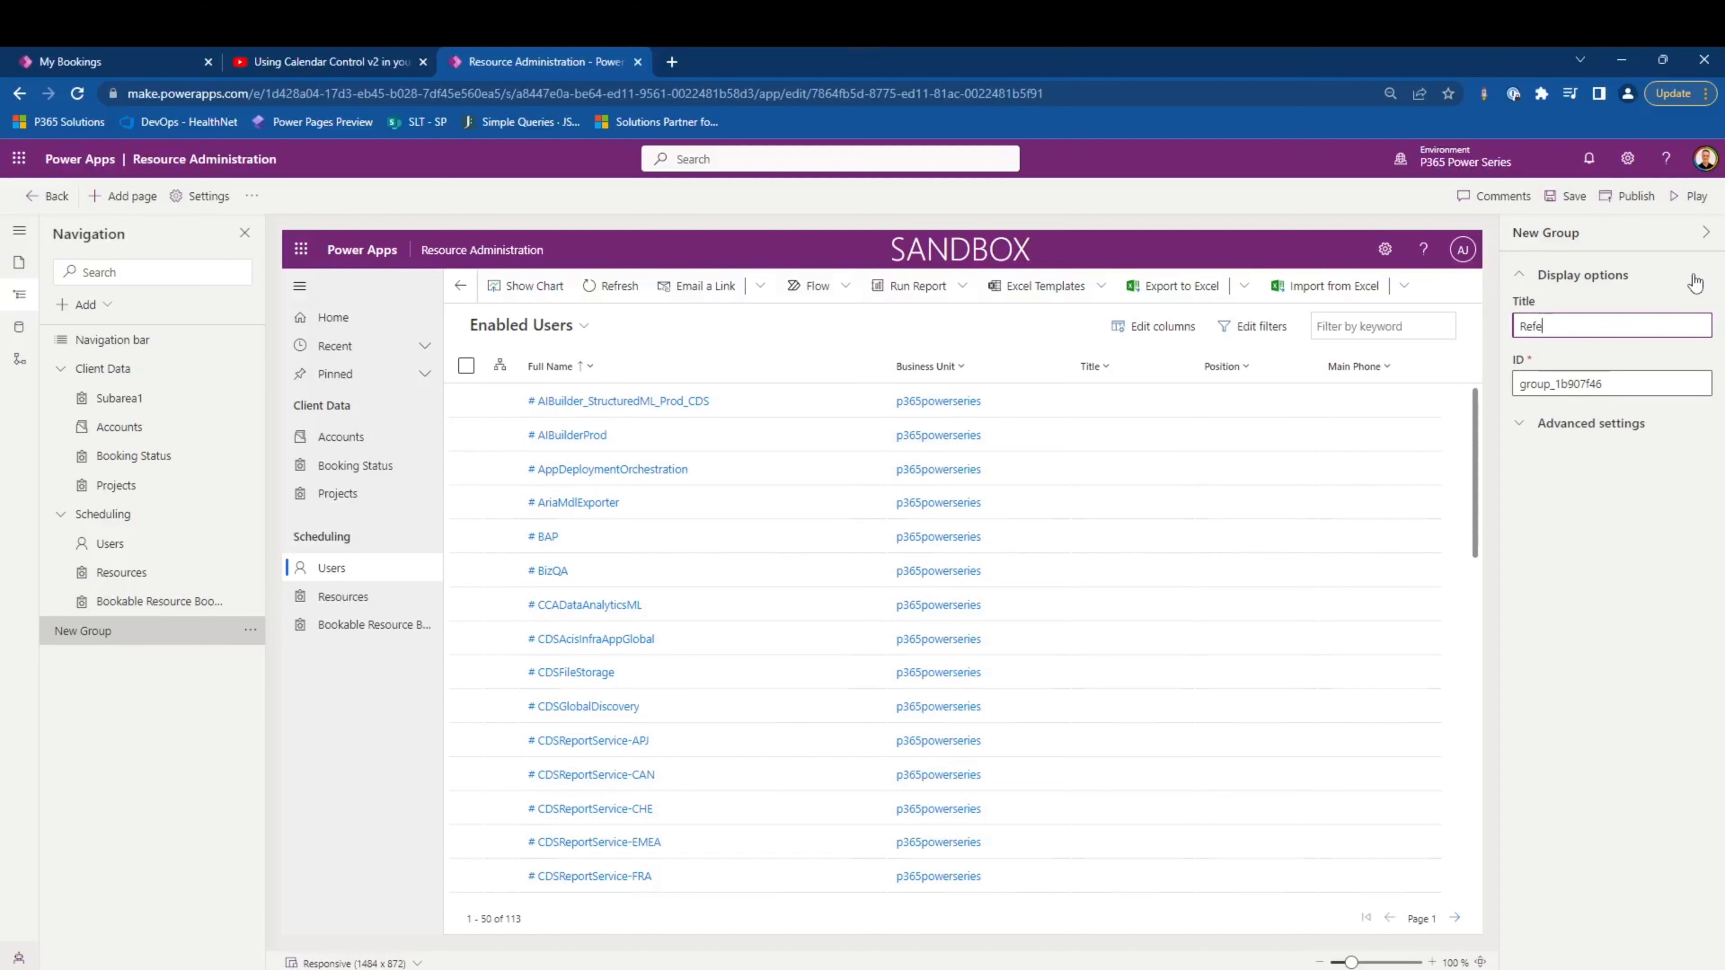
{"action": "type", "text": "rence Data"}
{"action": "left_click", "coordinate": [1636, 516]}
- Move the Booking Status subarea down from Client Data through Scheduling into the Reference Data group
{"action": "left_click", "coordinate": [249, 456]}
{"action": "left_click", "coordinate": [280, 510]}
{"action": "left_click", "coordinate": [250, 485]}
{"action": "left_click", "coordinate": [280, 541]}
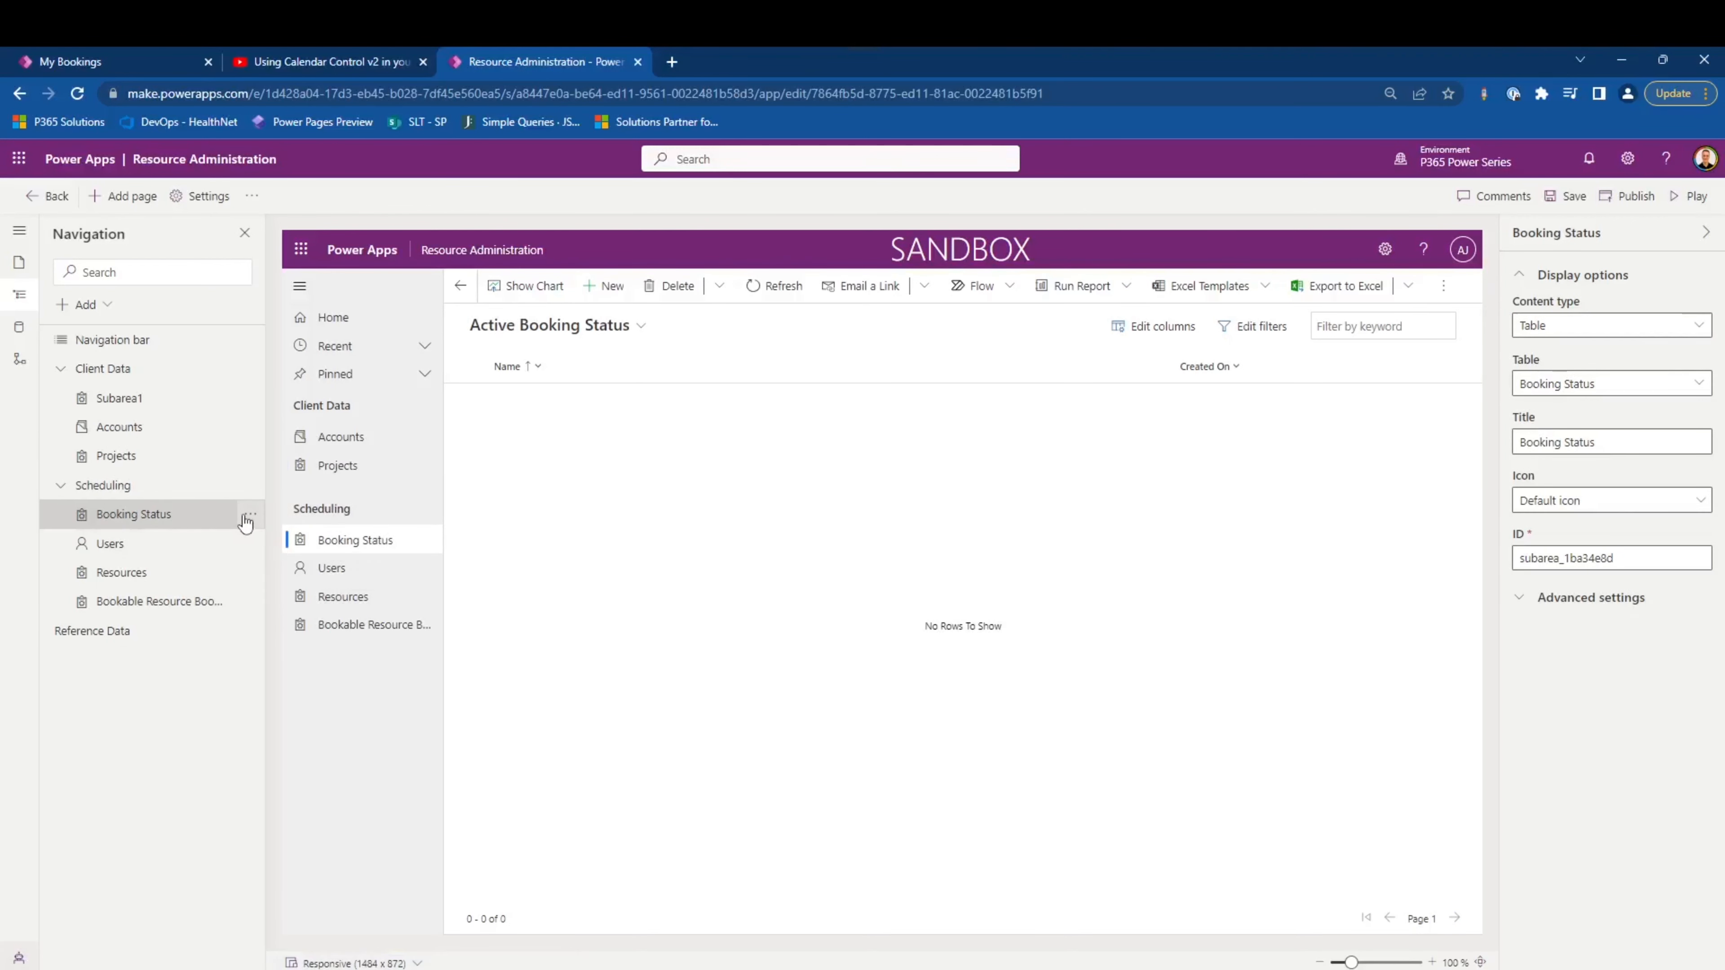
{"action": "left_click_drag", "start_coordinate": [246, 523], "coordinate": [201, 659]}
- Remove the empty Subarea1 from the Client Data group
{"action": "left_click", "coordinate": [174, 403]}
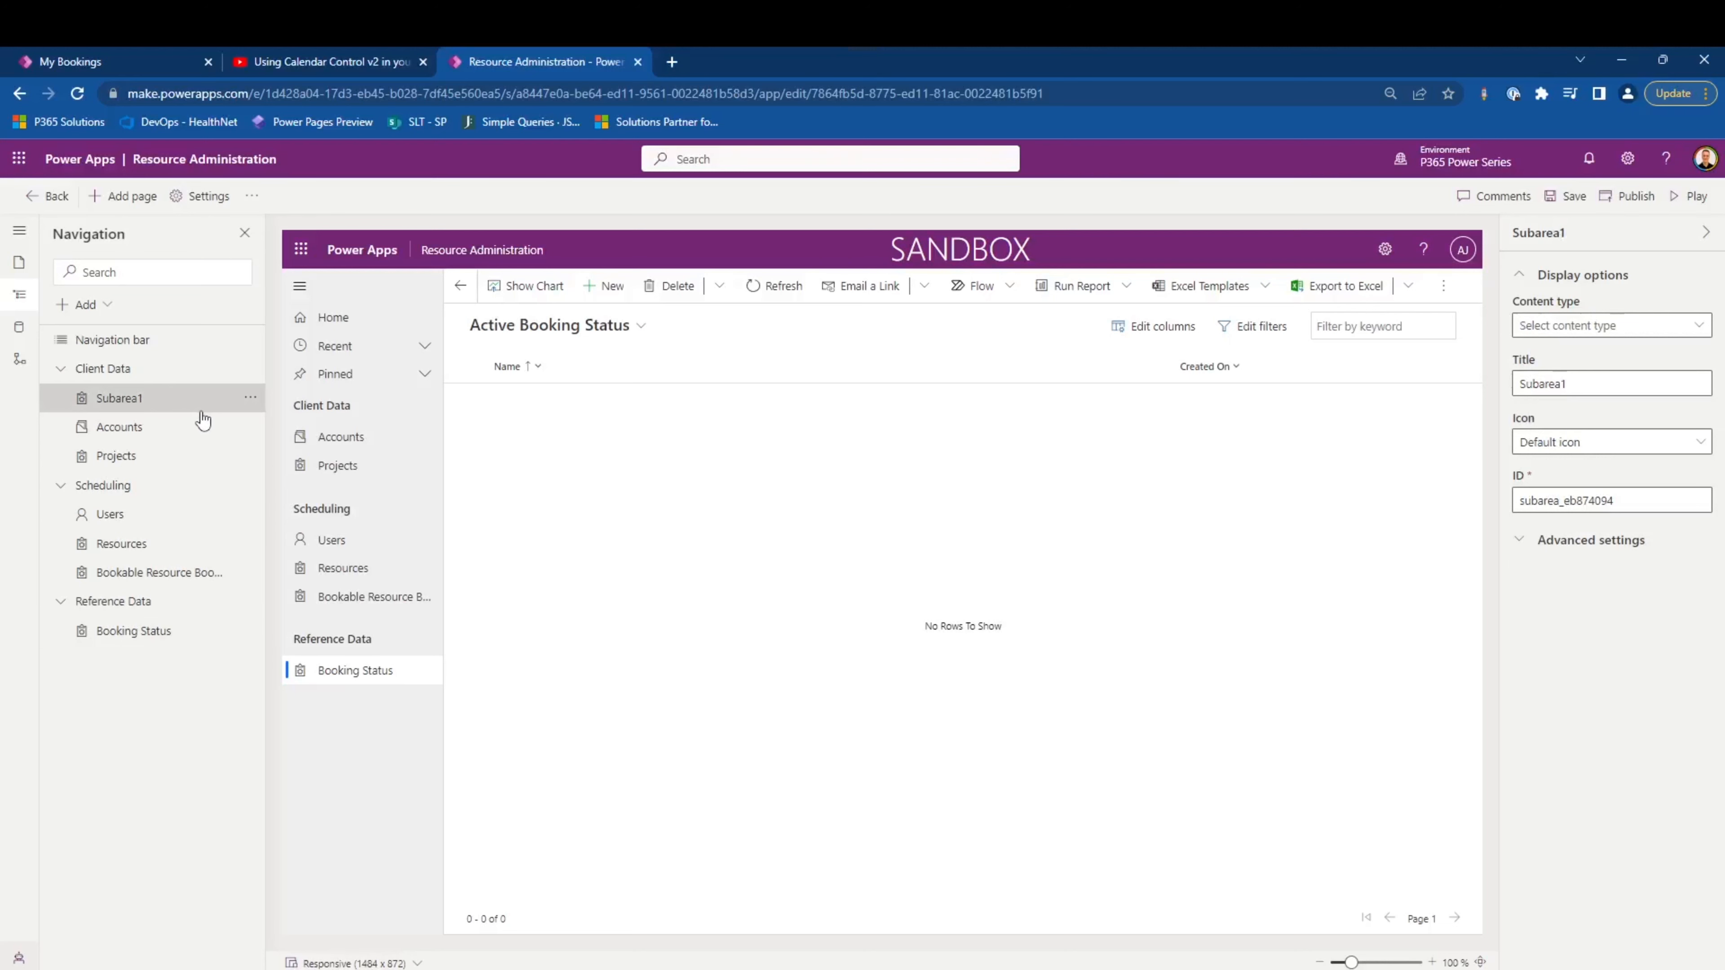
{"action": "left_click", "coordinate": [251, 399]}
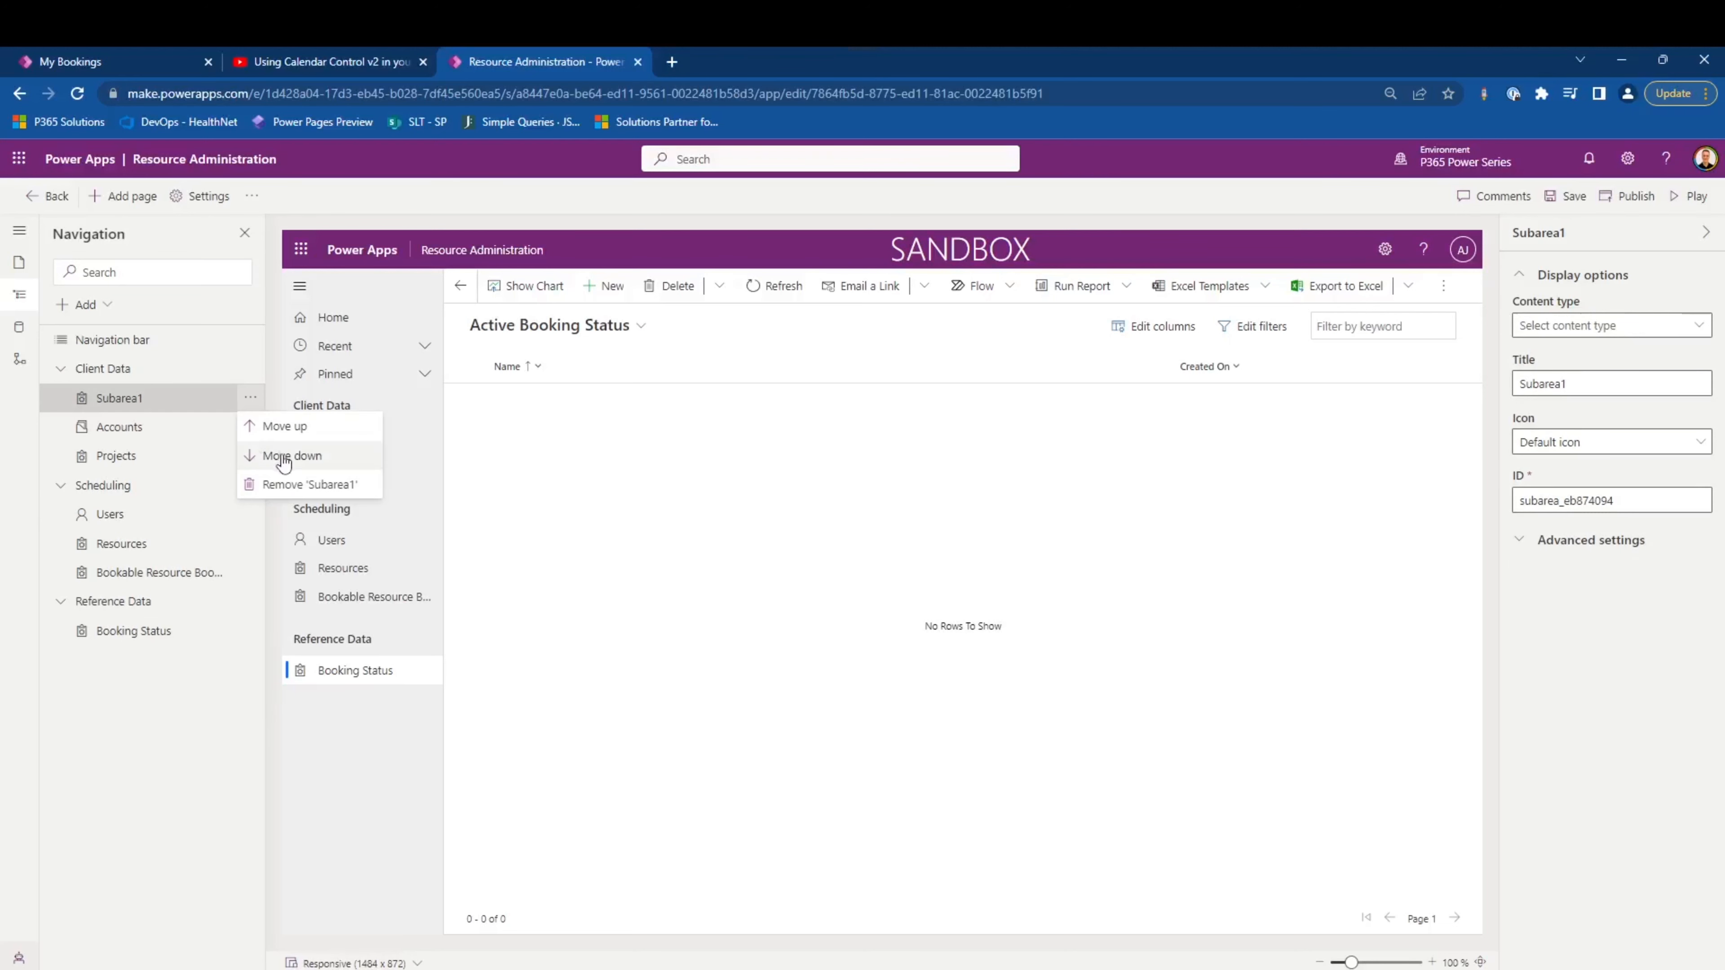
{"action": "left_click", "coordinate": [286, 482]}
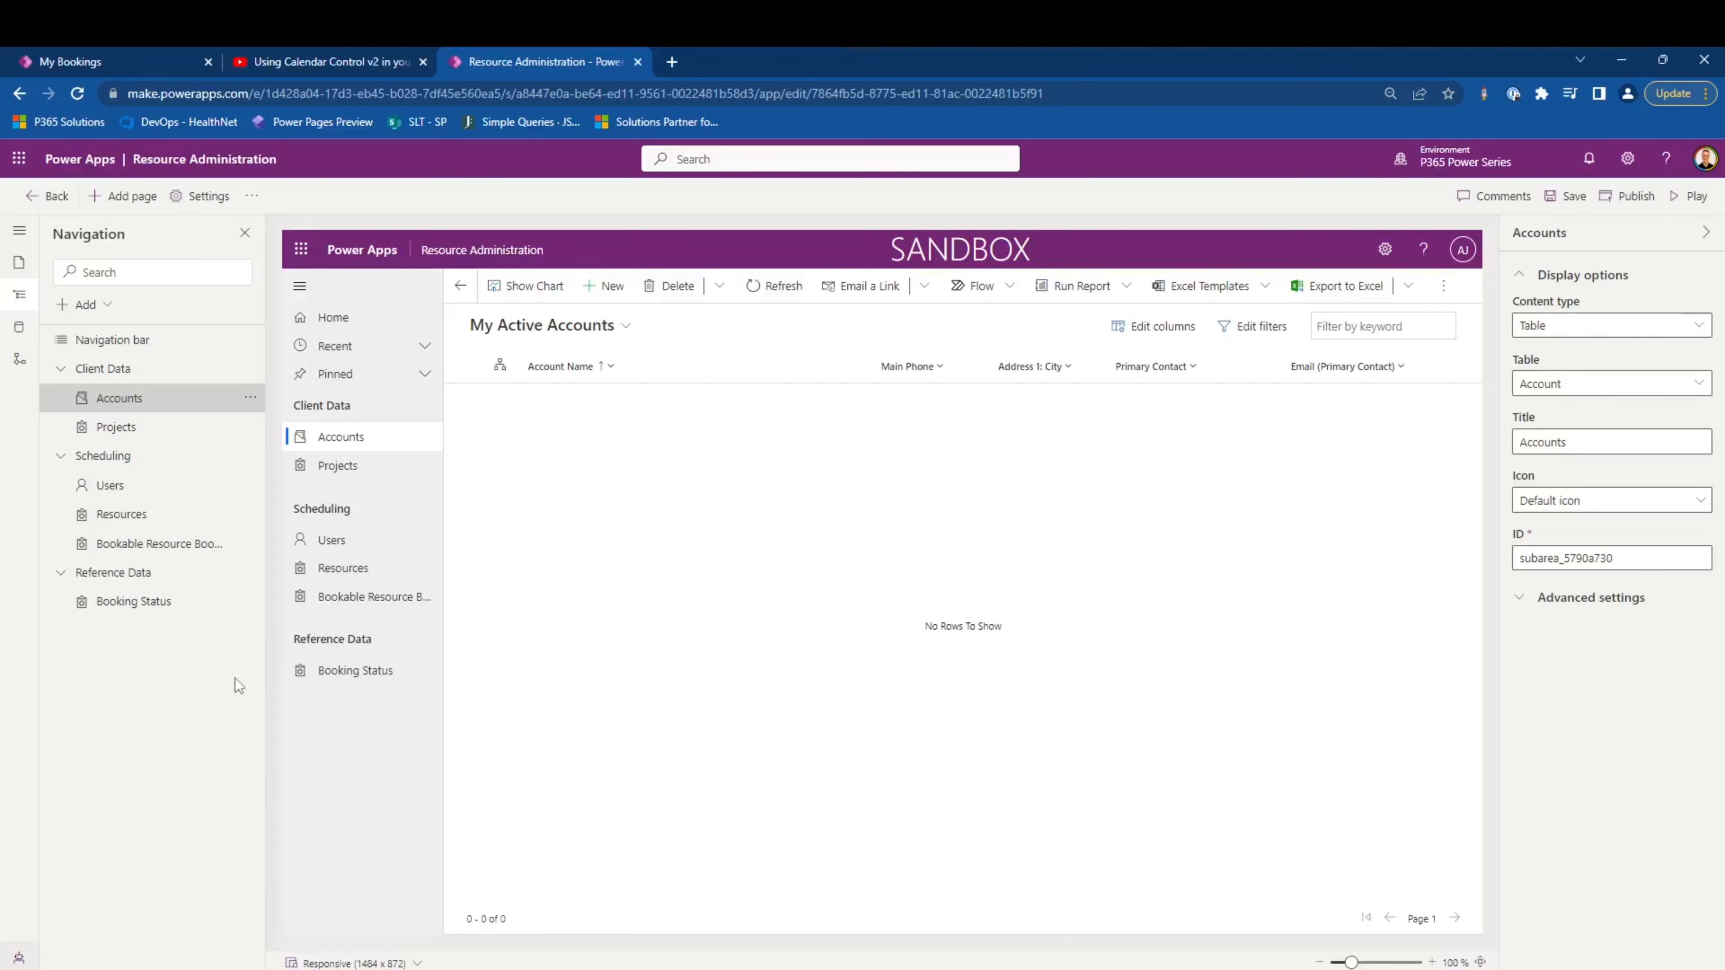
- Set the Projects subarea's icon to use a web resource and open the image selection
{"action": "left_click", "coordinate": [169, 427]}
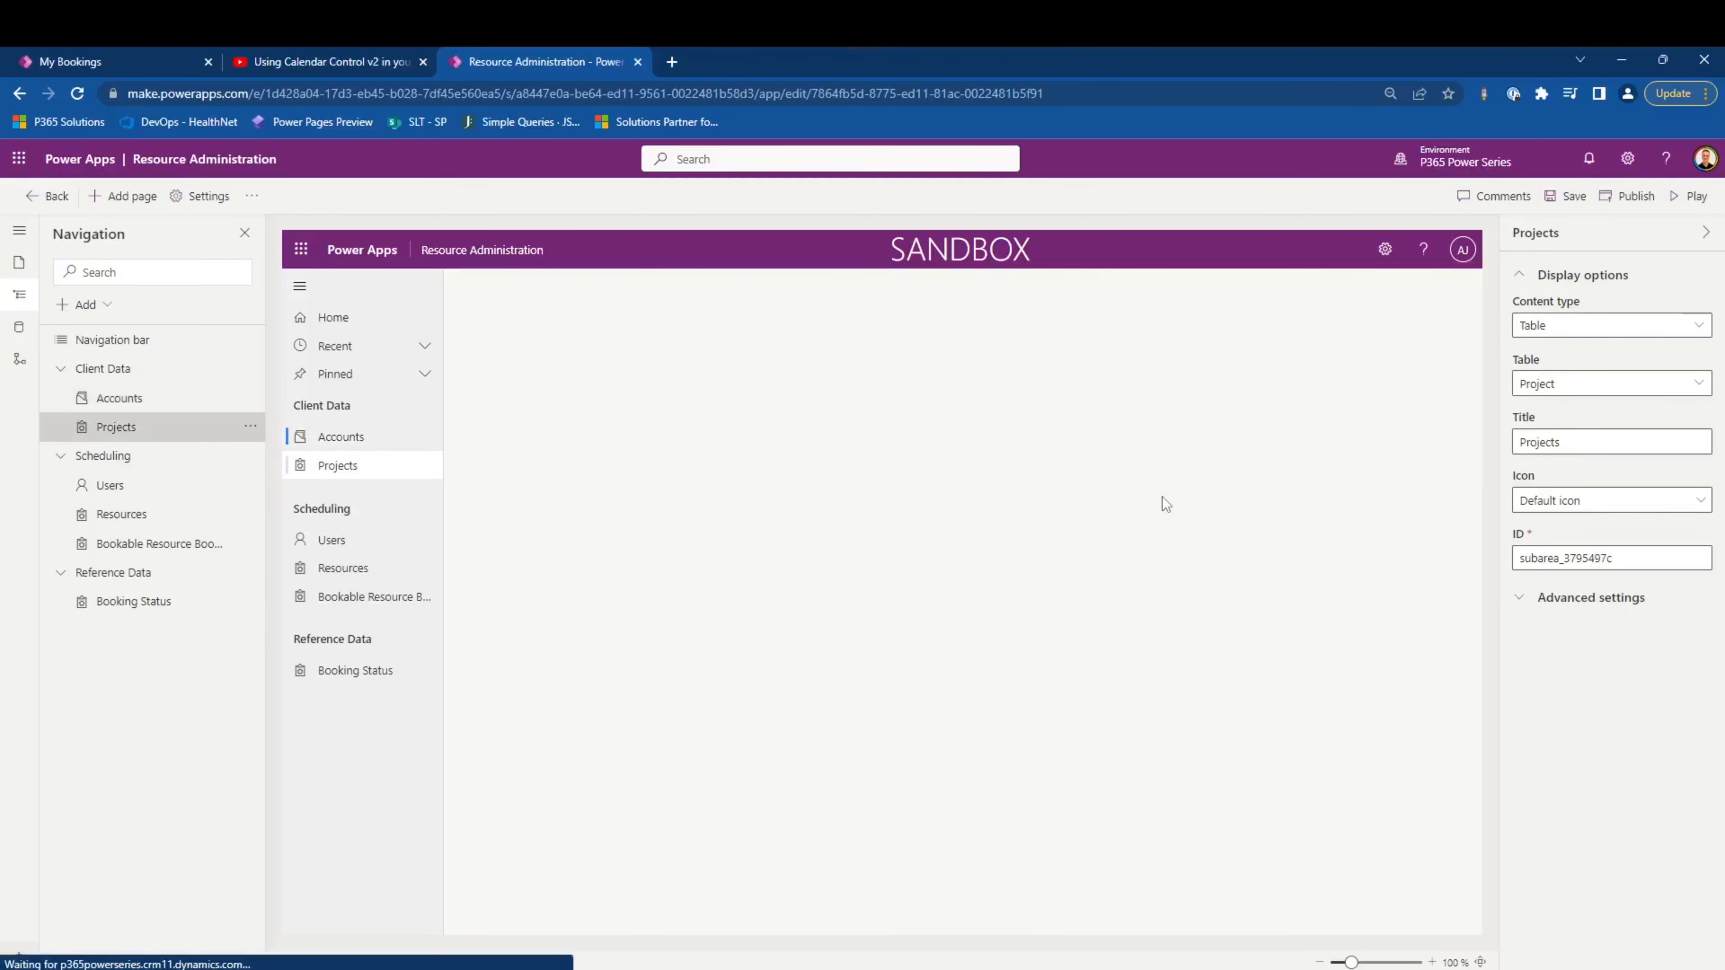
{"action": "left_click", "coordinate": [1562, 503]}
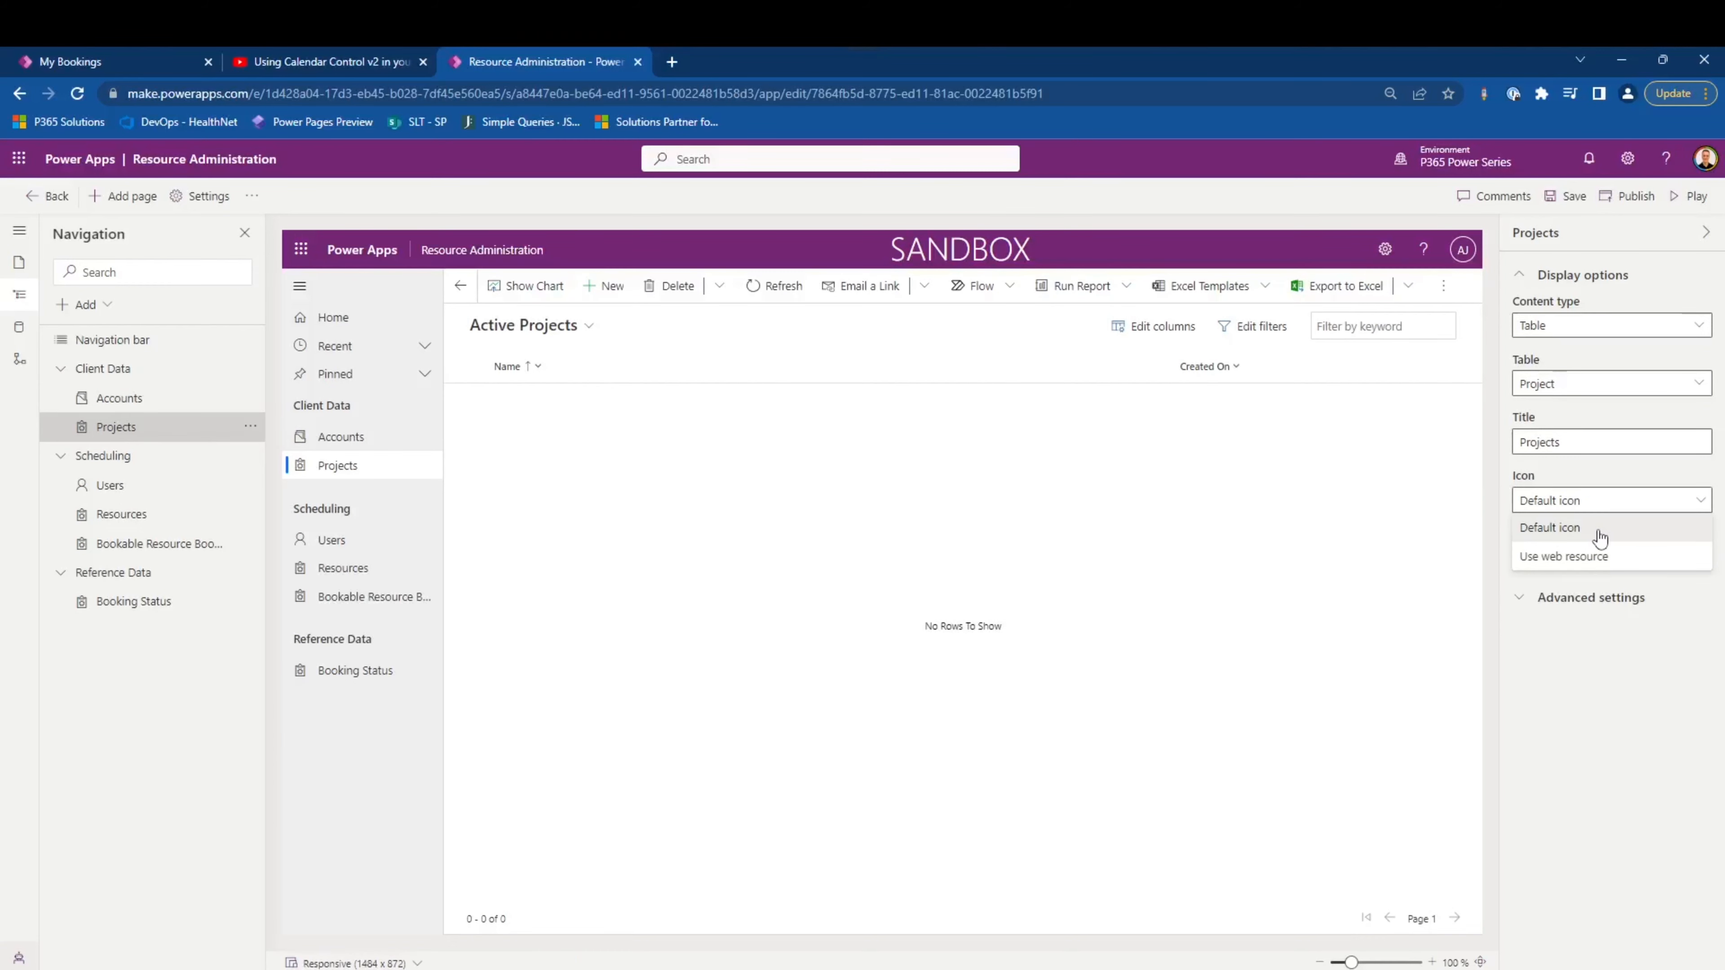
{"action": "left_click", "coordinate": [1602, 558]}
{"action": "left_click", "coordinate": [1600, 555]}
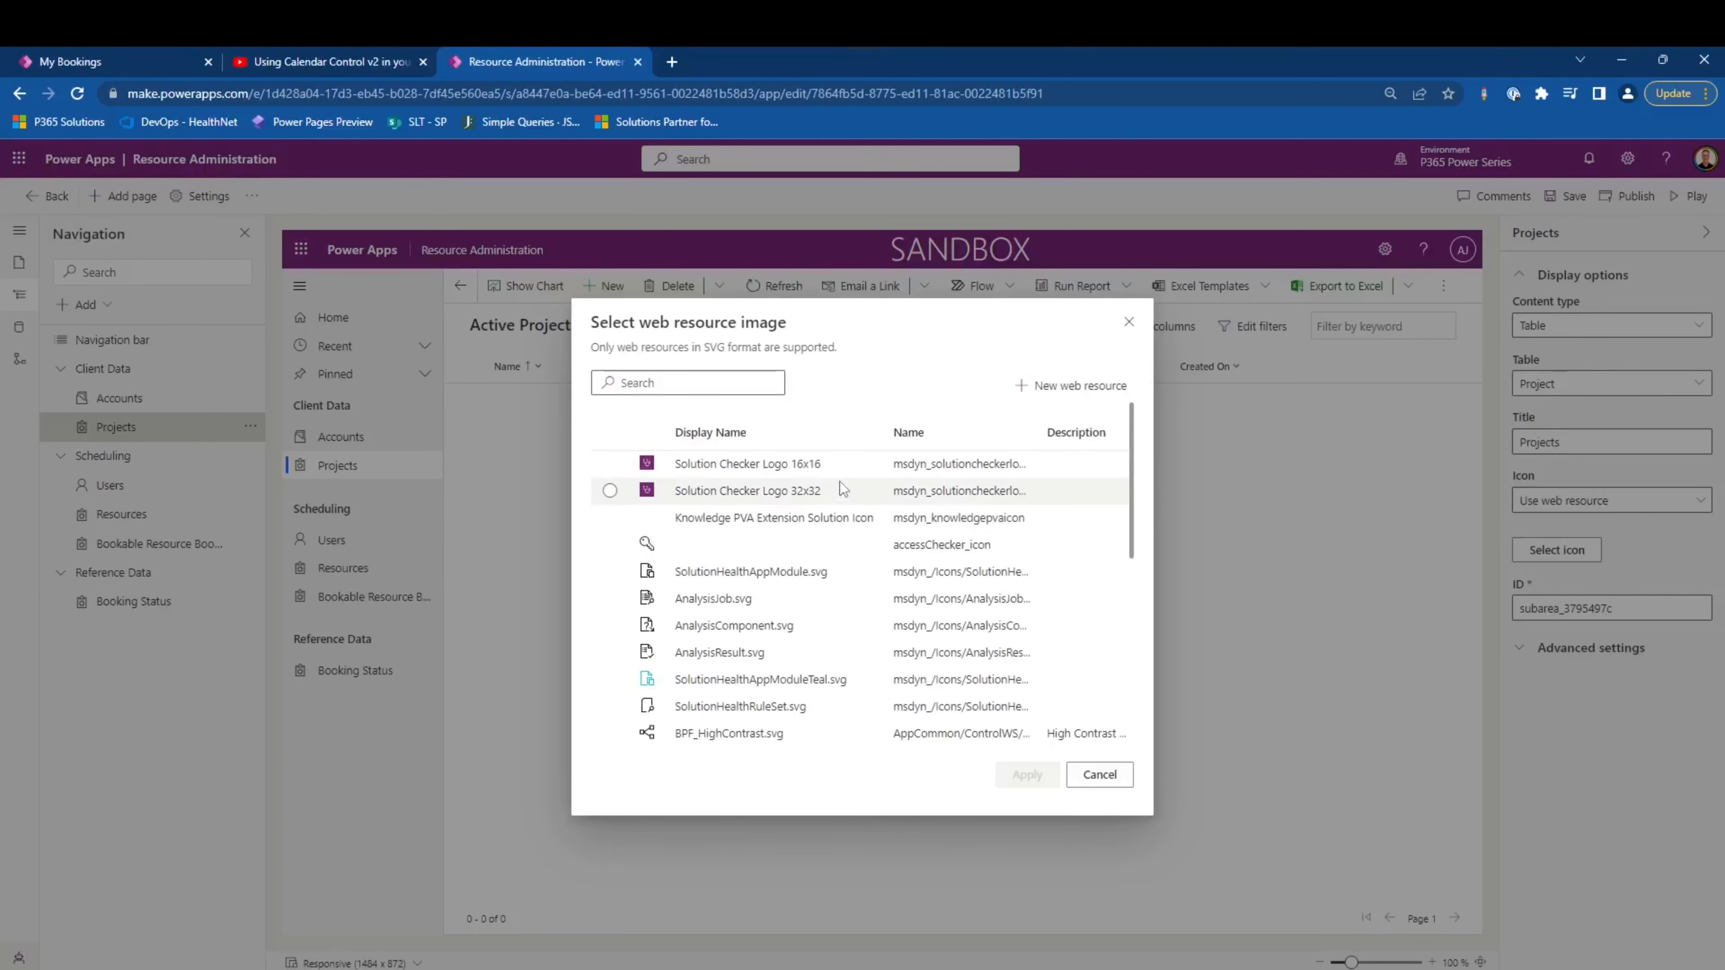
- Search the web resource images for "projec" and "acco", and apply a folder image as the Projects subarea's icon
{"action": "left_click", "coordinate": [731, 383]}
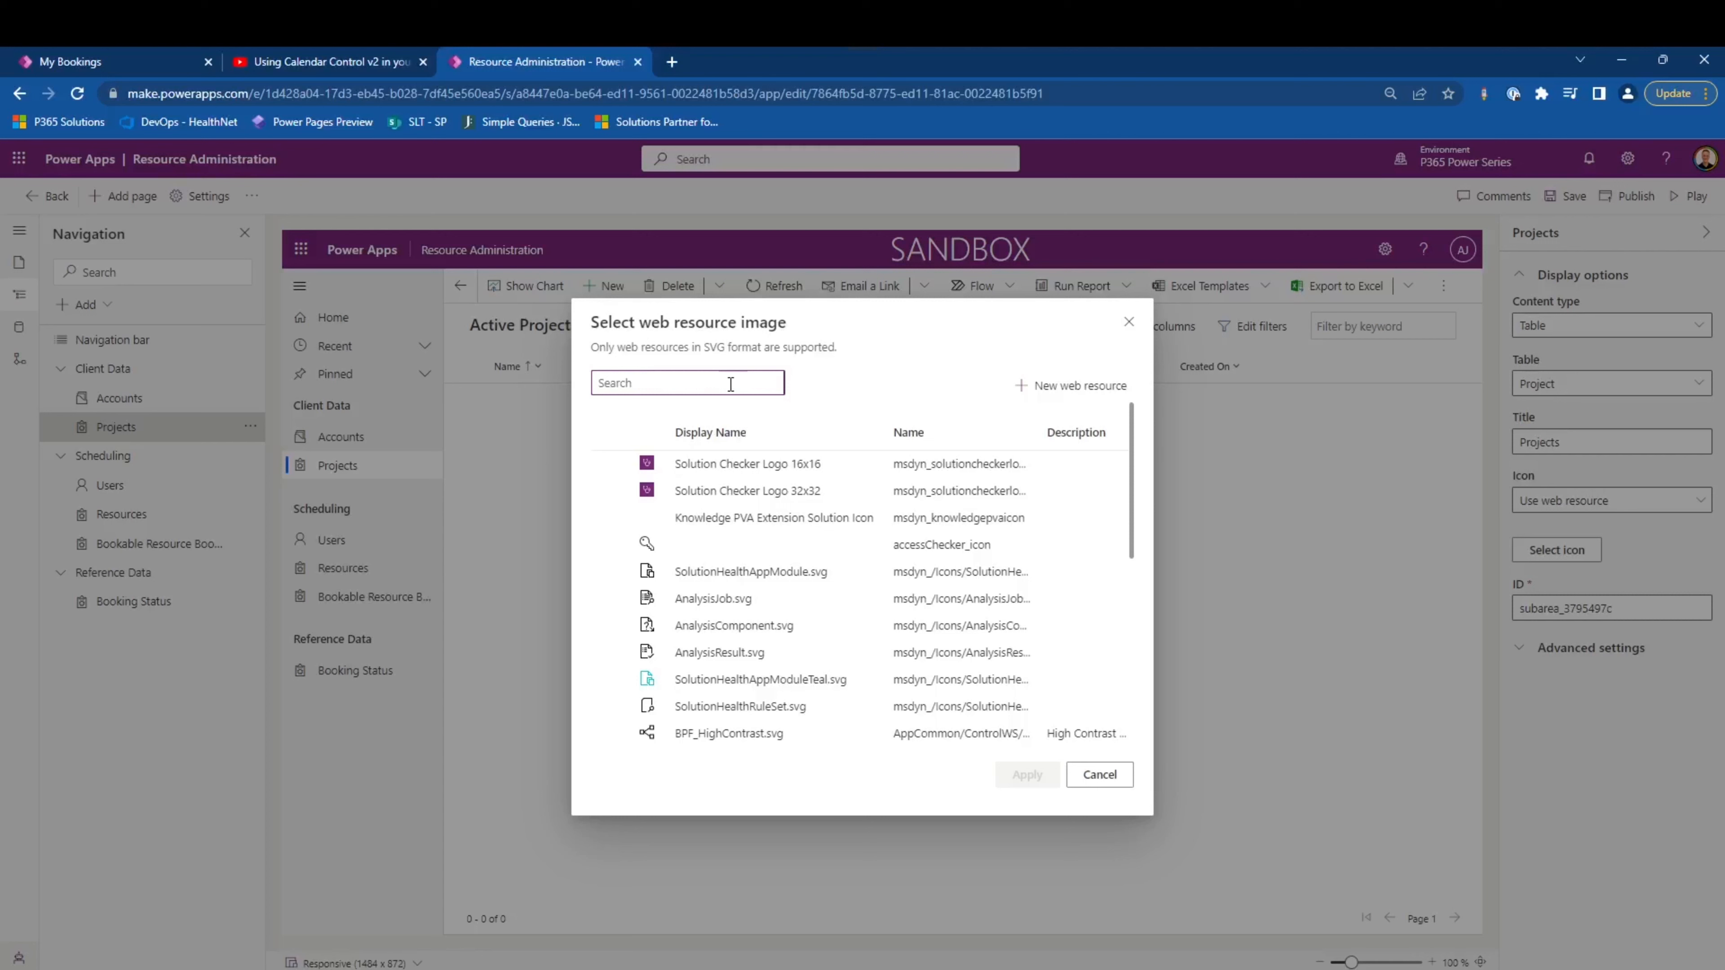
{"action": "type", "text": "projec"}
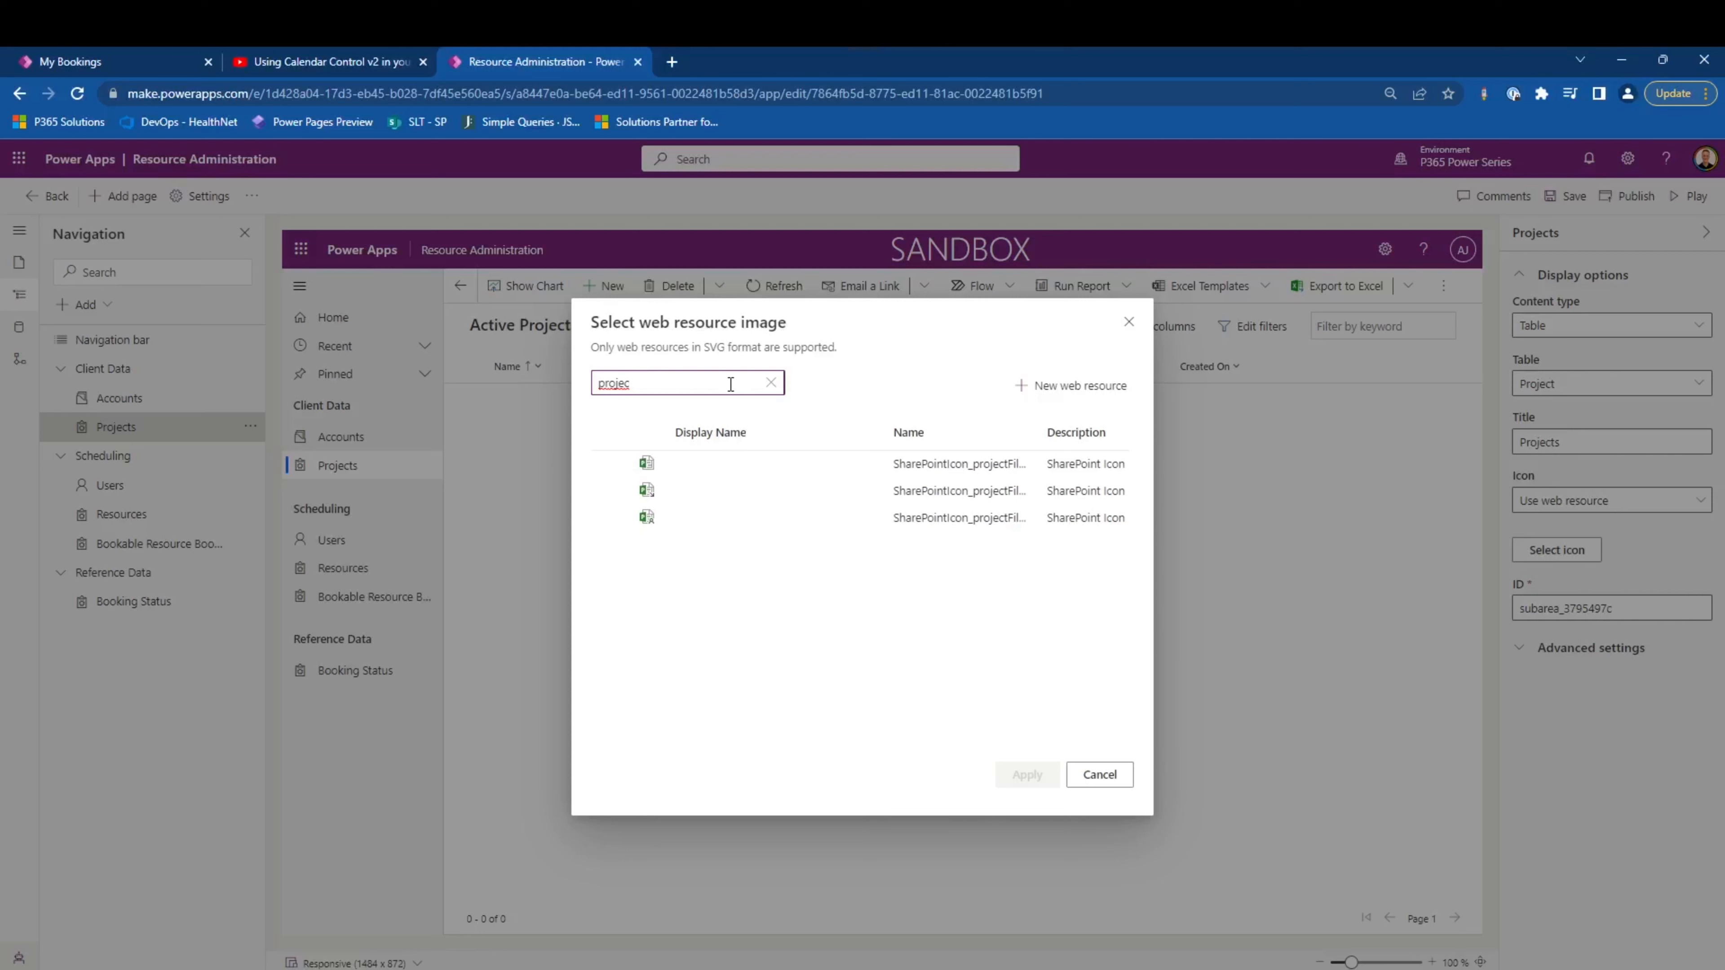
{"action": "key", "text": "BackSpace"}
{"action": "key", "text": "BackSpace"}
{"action": "key", "text": "BackSpace"}
{"action": "key", "text": "BackSpace"}
{"action": "key", "text": "BackSpace"}
{"action": "key", "text": "BackSpace"}
{"action": "type", "text": "acco"}
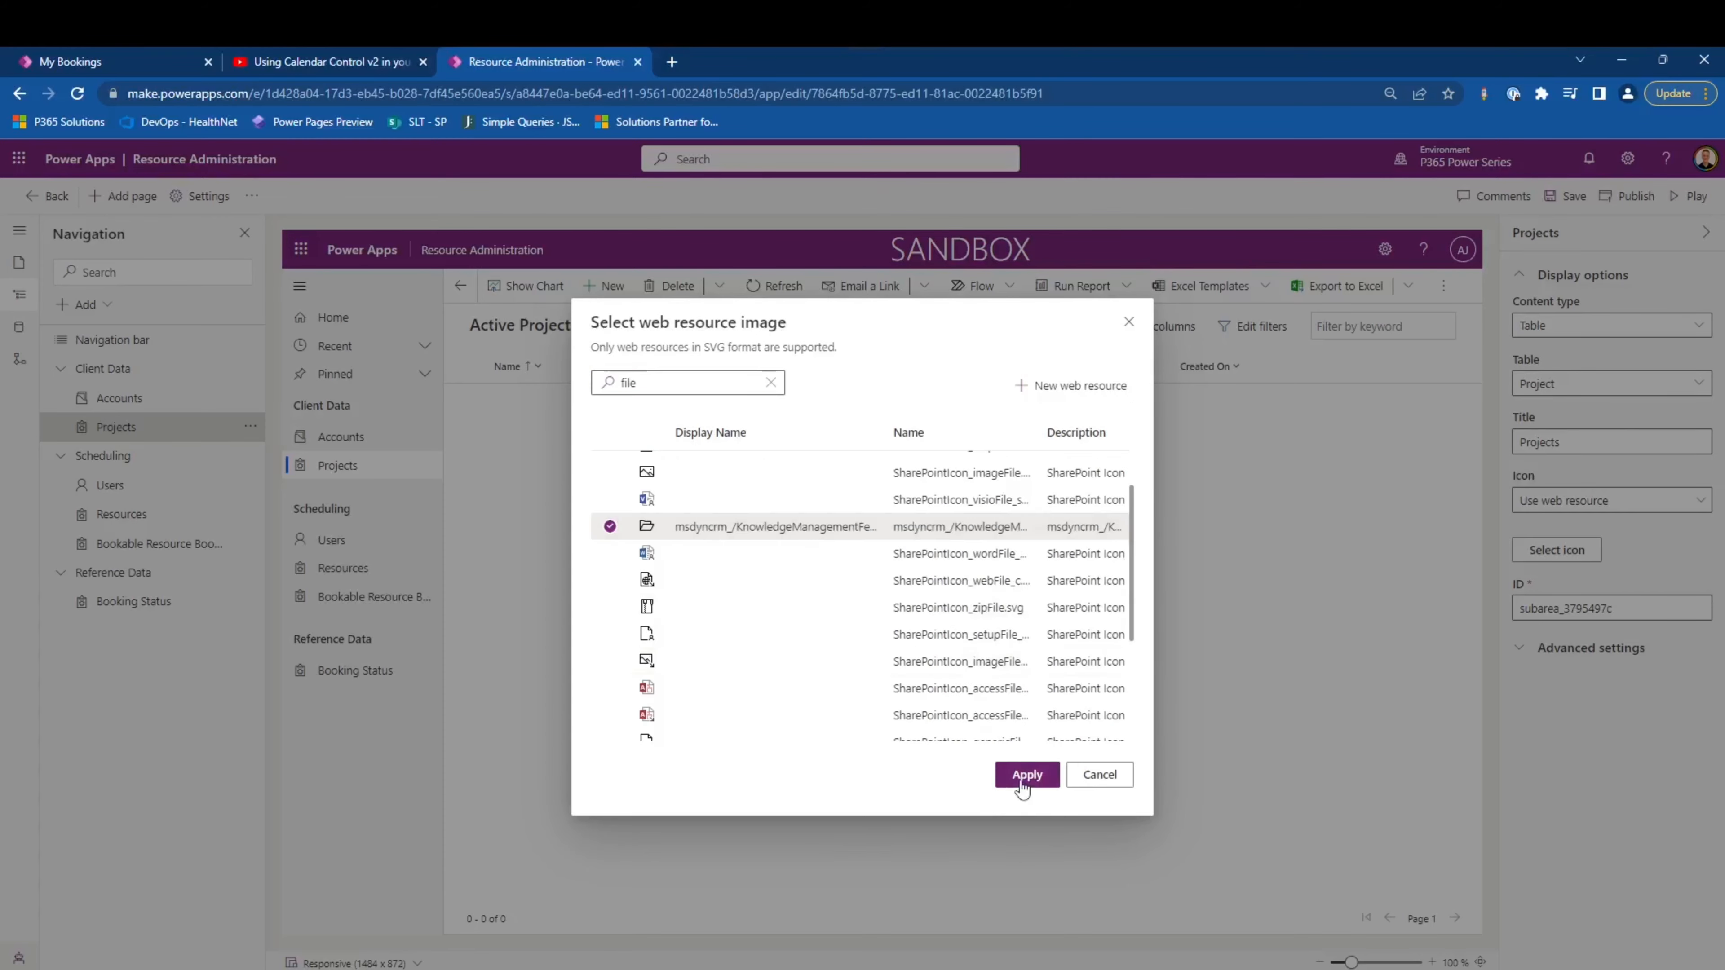
{"action": "left_click", "coordinate": [1027, 774]}
- Set the subarea icons: UserManagement_HighContrast.svg for Resources, FiscalYear_HighContrast.svg for Bookable Resource Bookings and ErrorX16_HighContrast.svg for Booking Status
{"action": "left_click", "coordinate": [342, 568]}
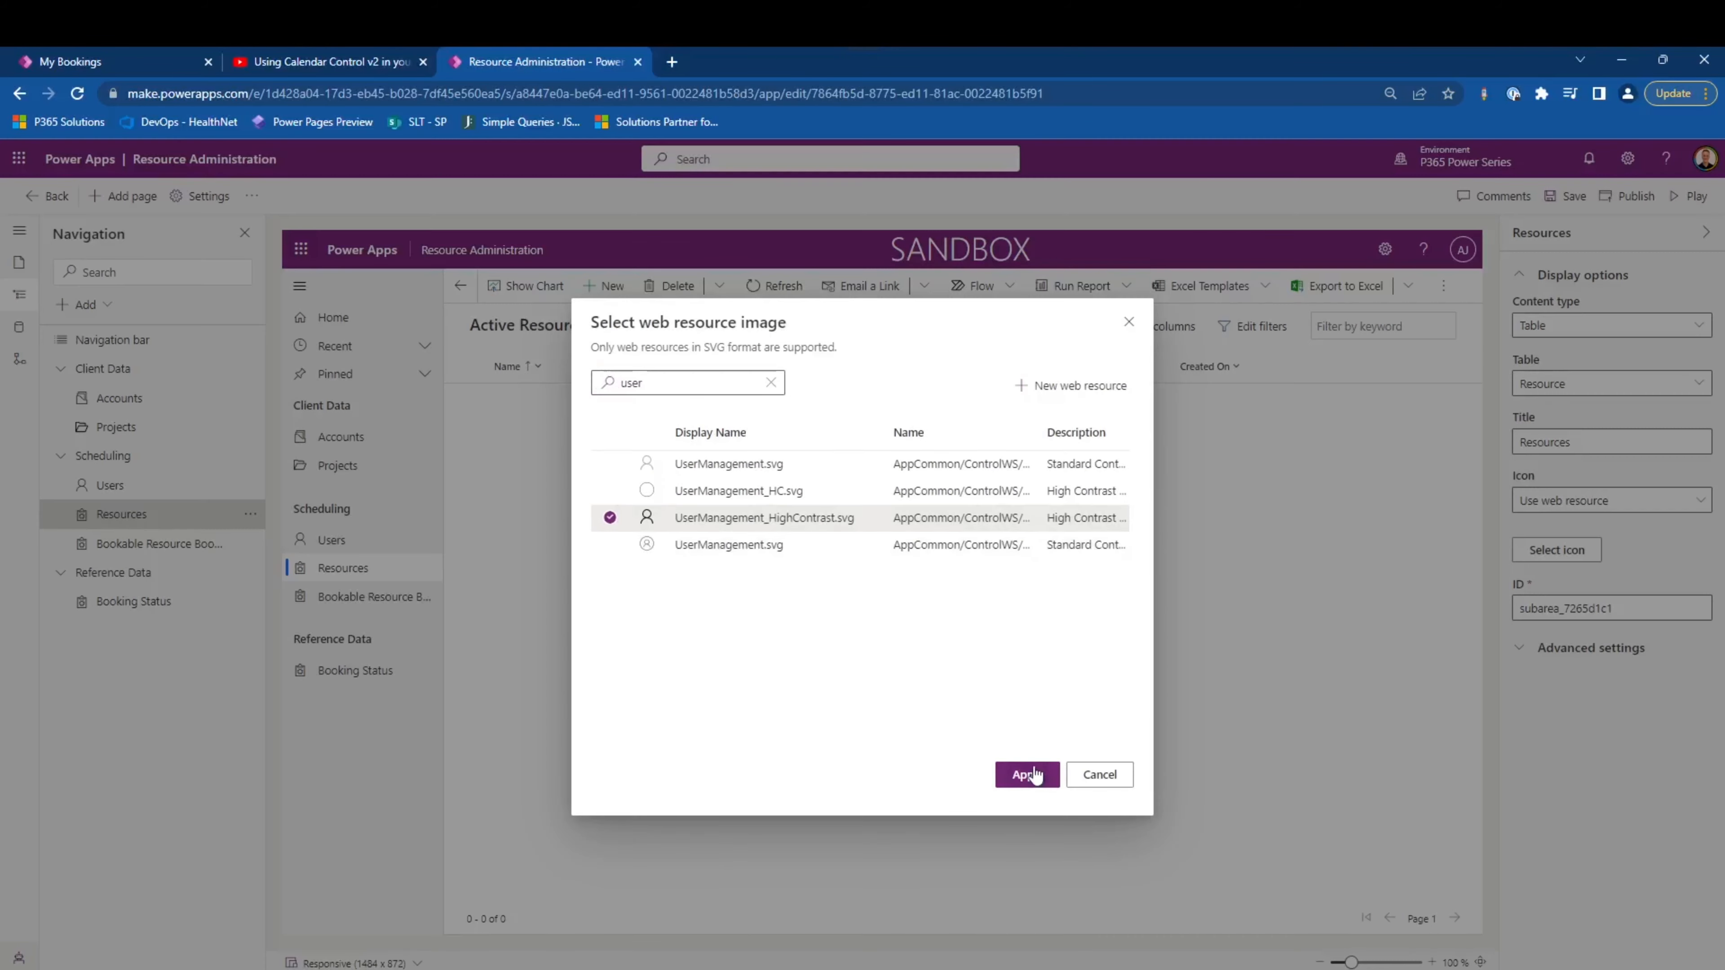
{"action": "left_click", "coordinate": [1027, 774]}
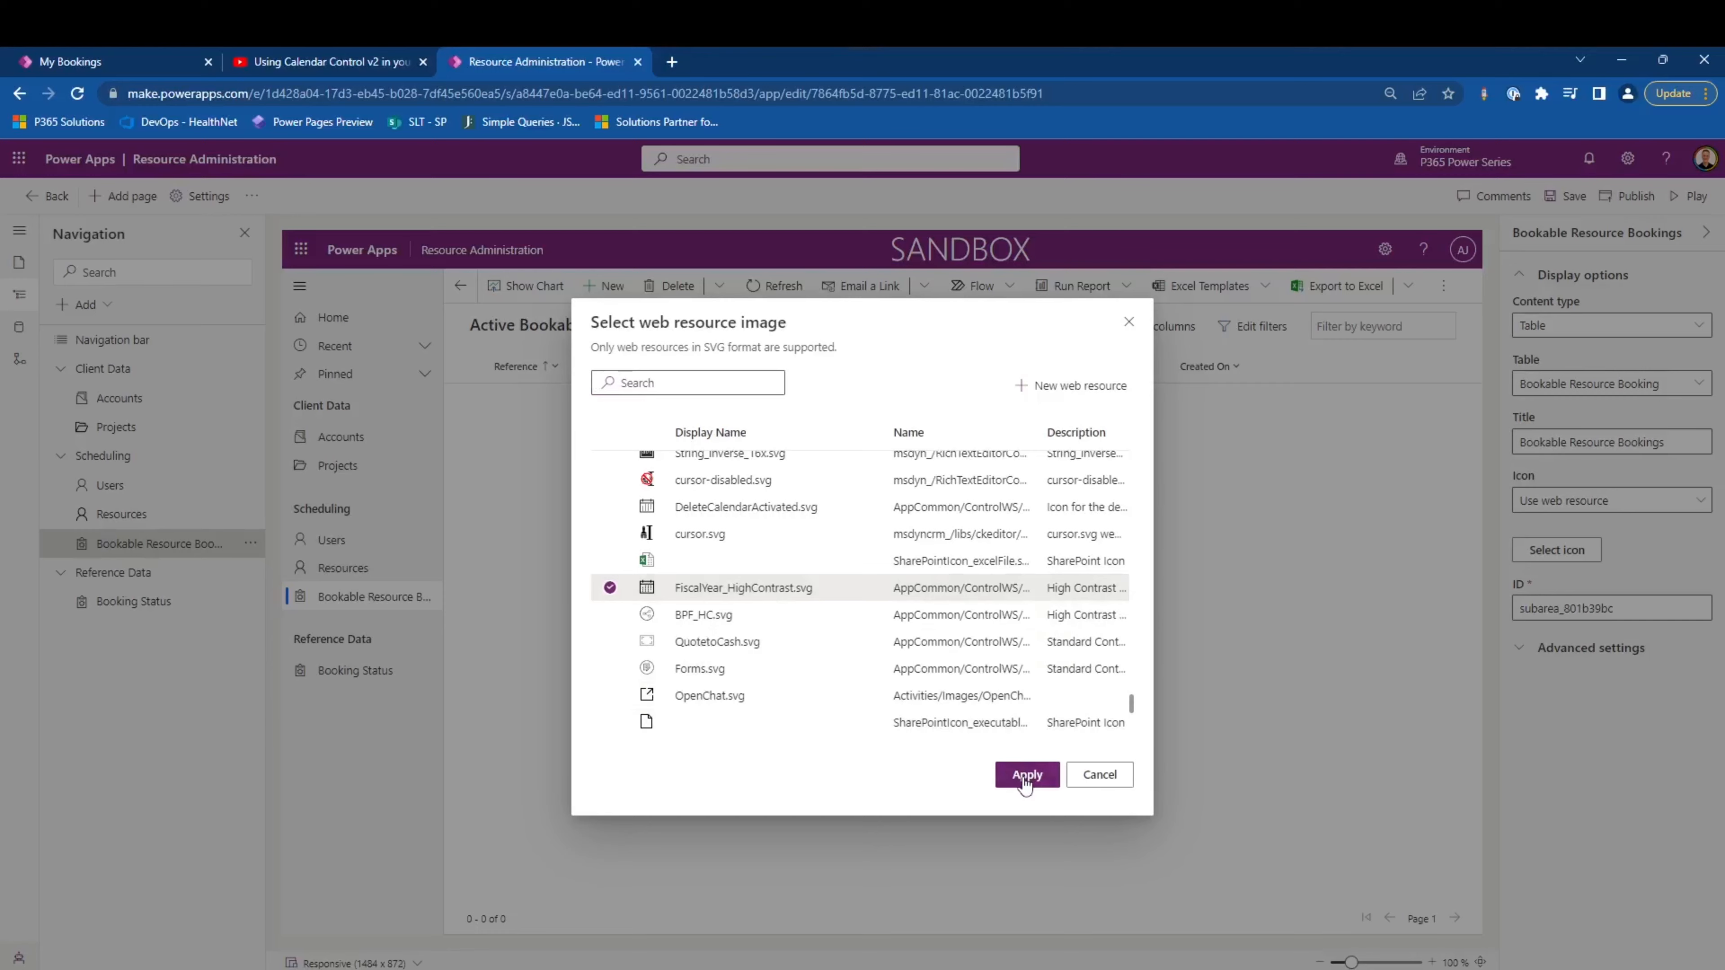
{"action": "left_click", "coordinate": [1026, 774]}
{"action": "left_click", "coordinate": [371, 675]}
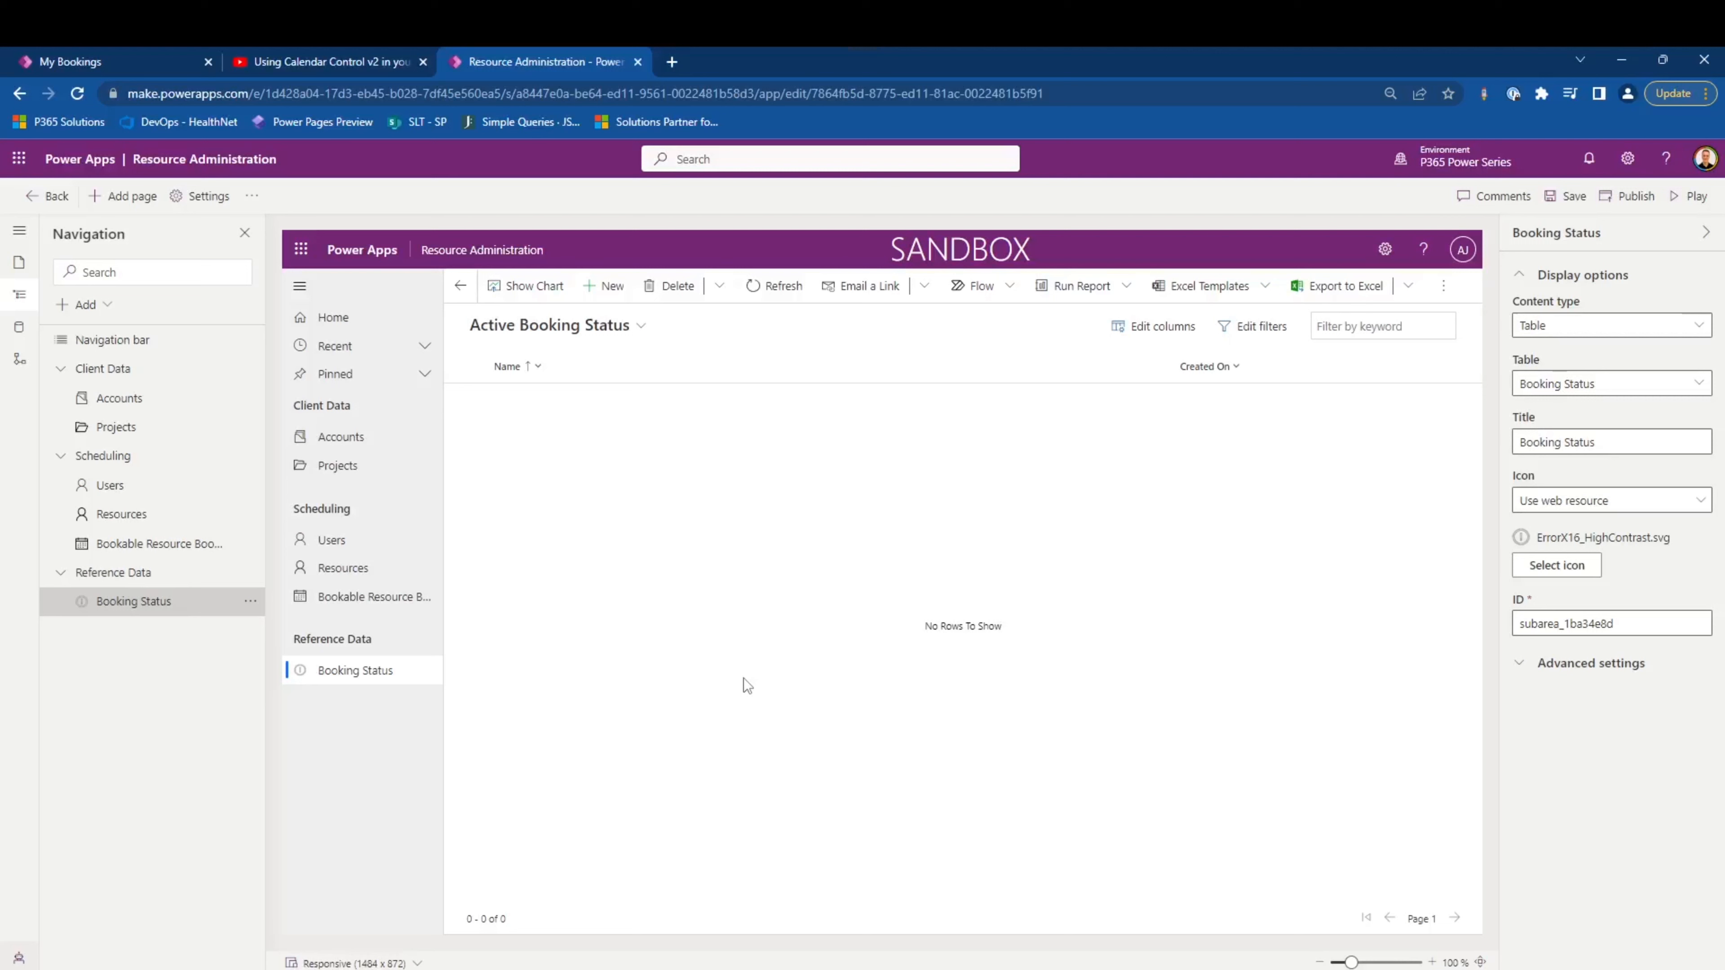
- Add the Account - Power Series main form to the Account form page
{"action": "left_click", "coordinate": [19, 263]}
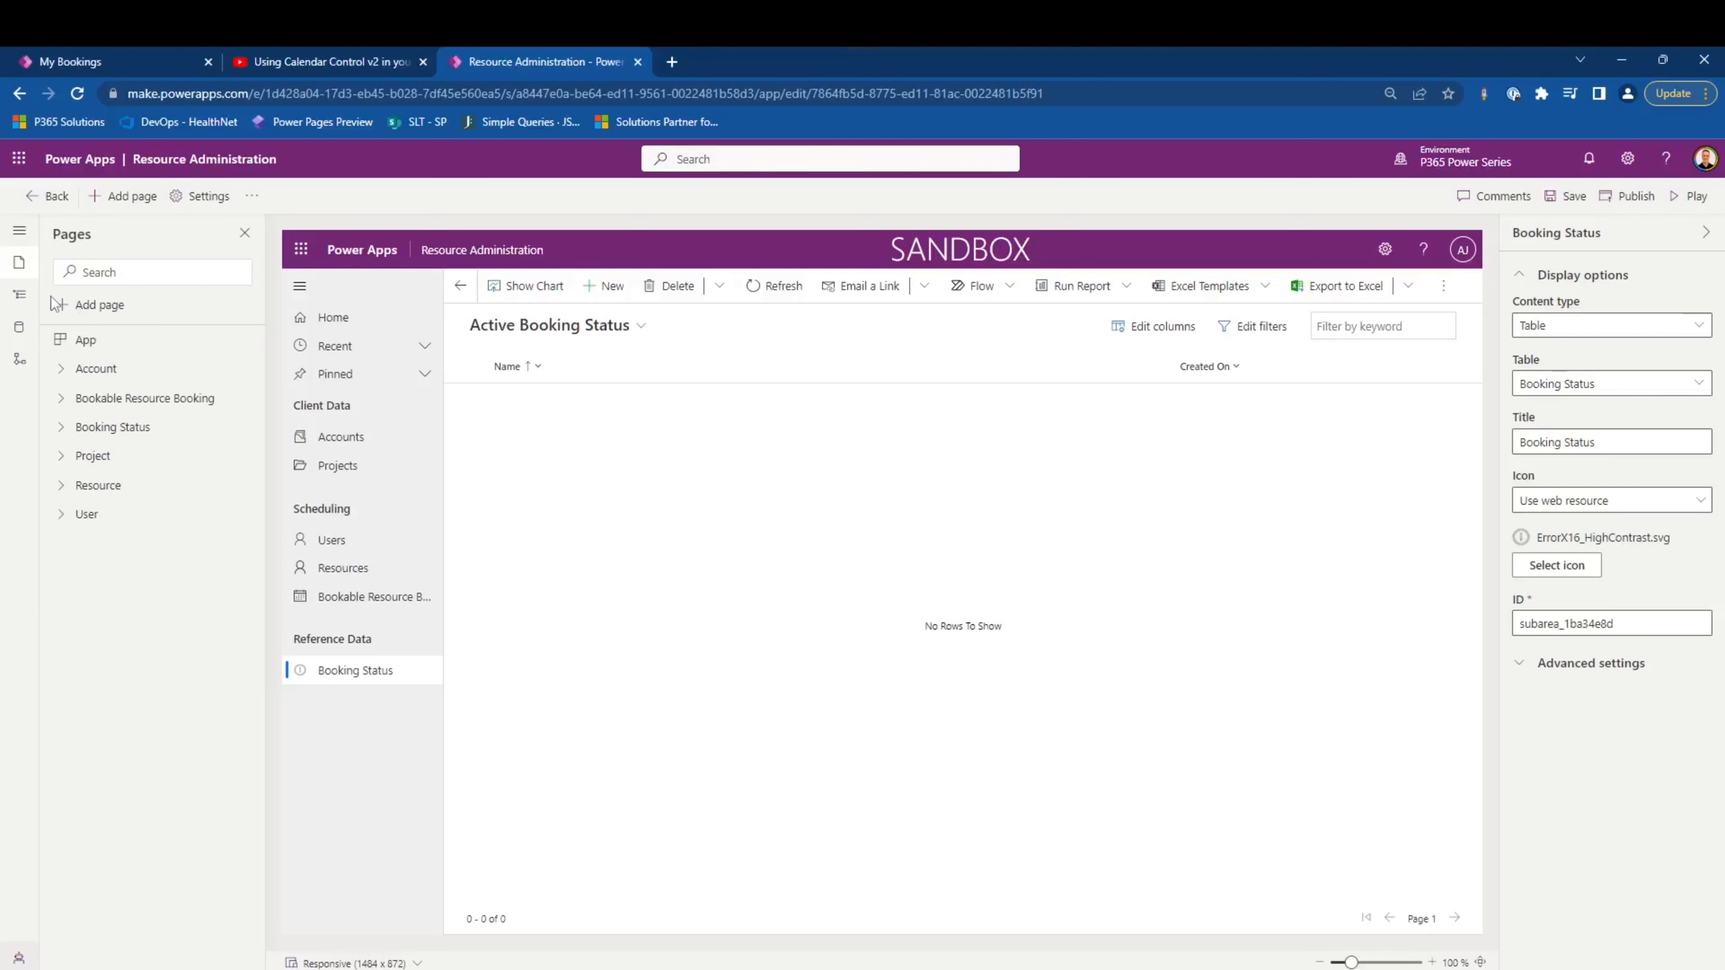
{"action": "left_click", "coordinate": [109, 380]}
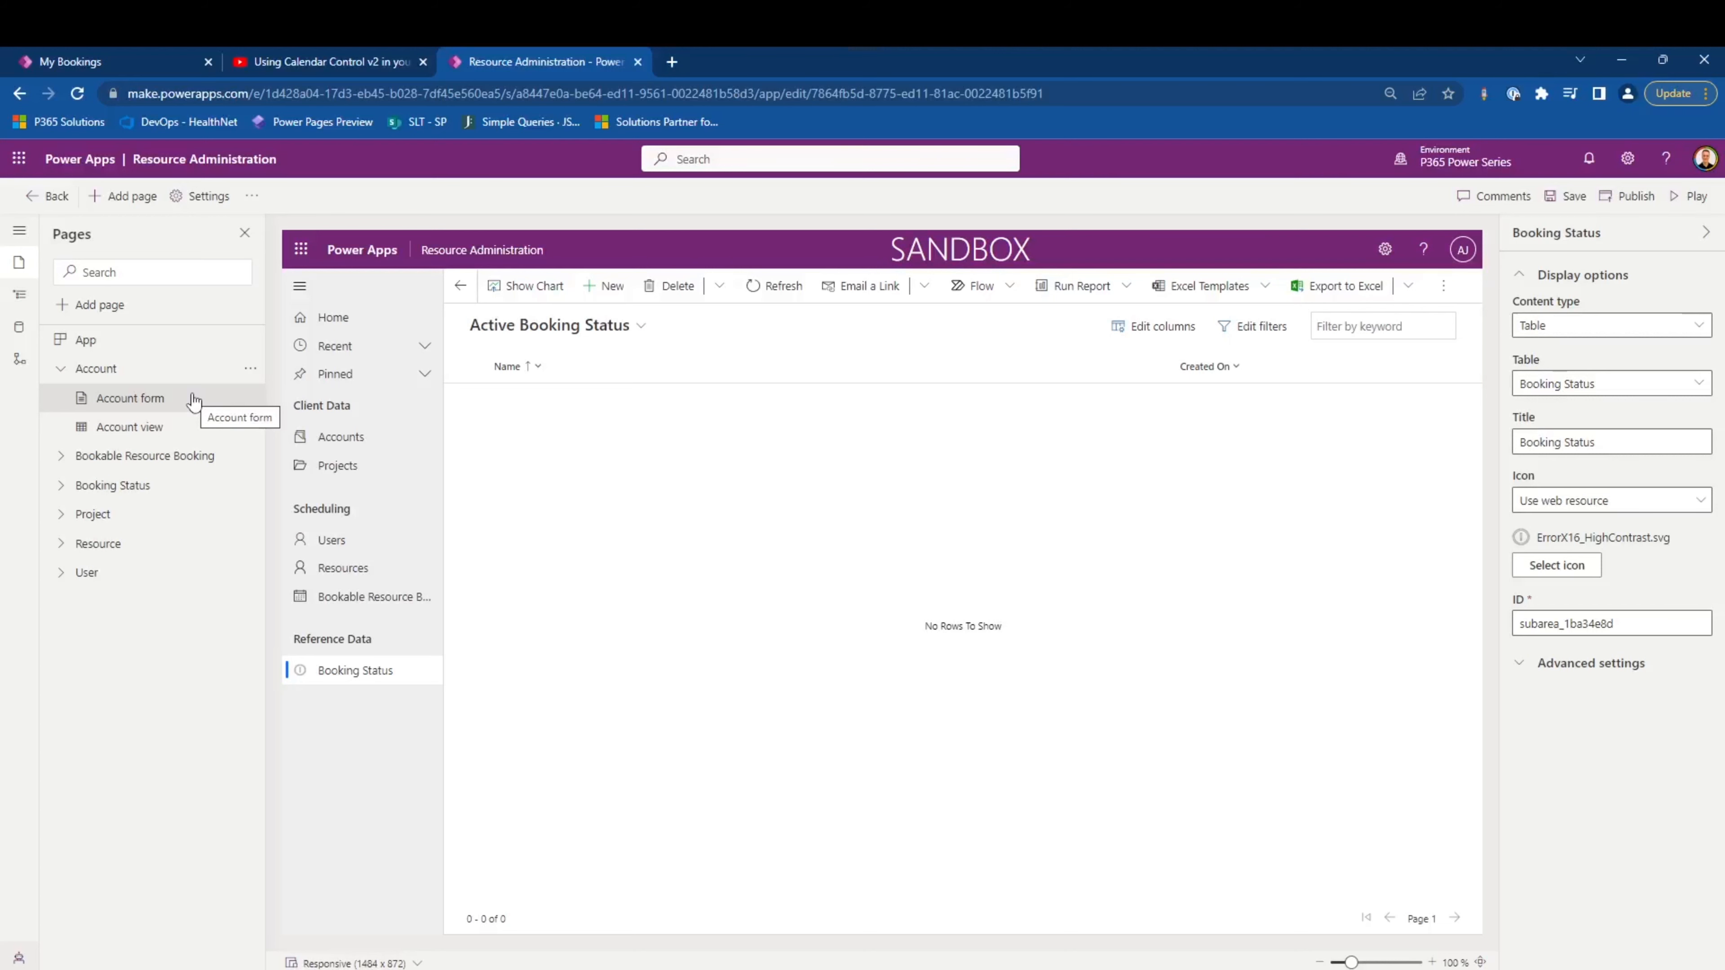
{"action": "left_click", "coordinate": [193, 401]}
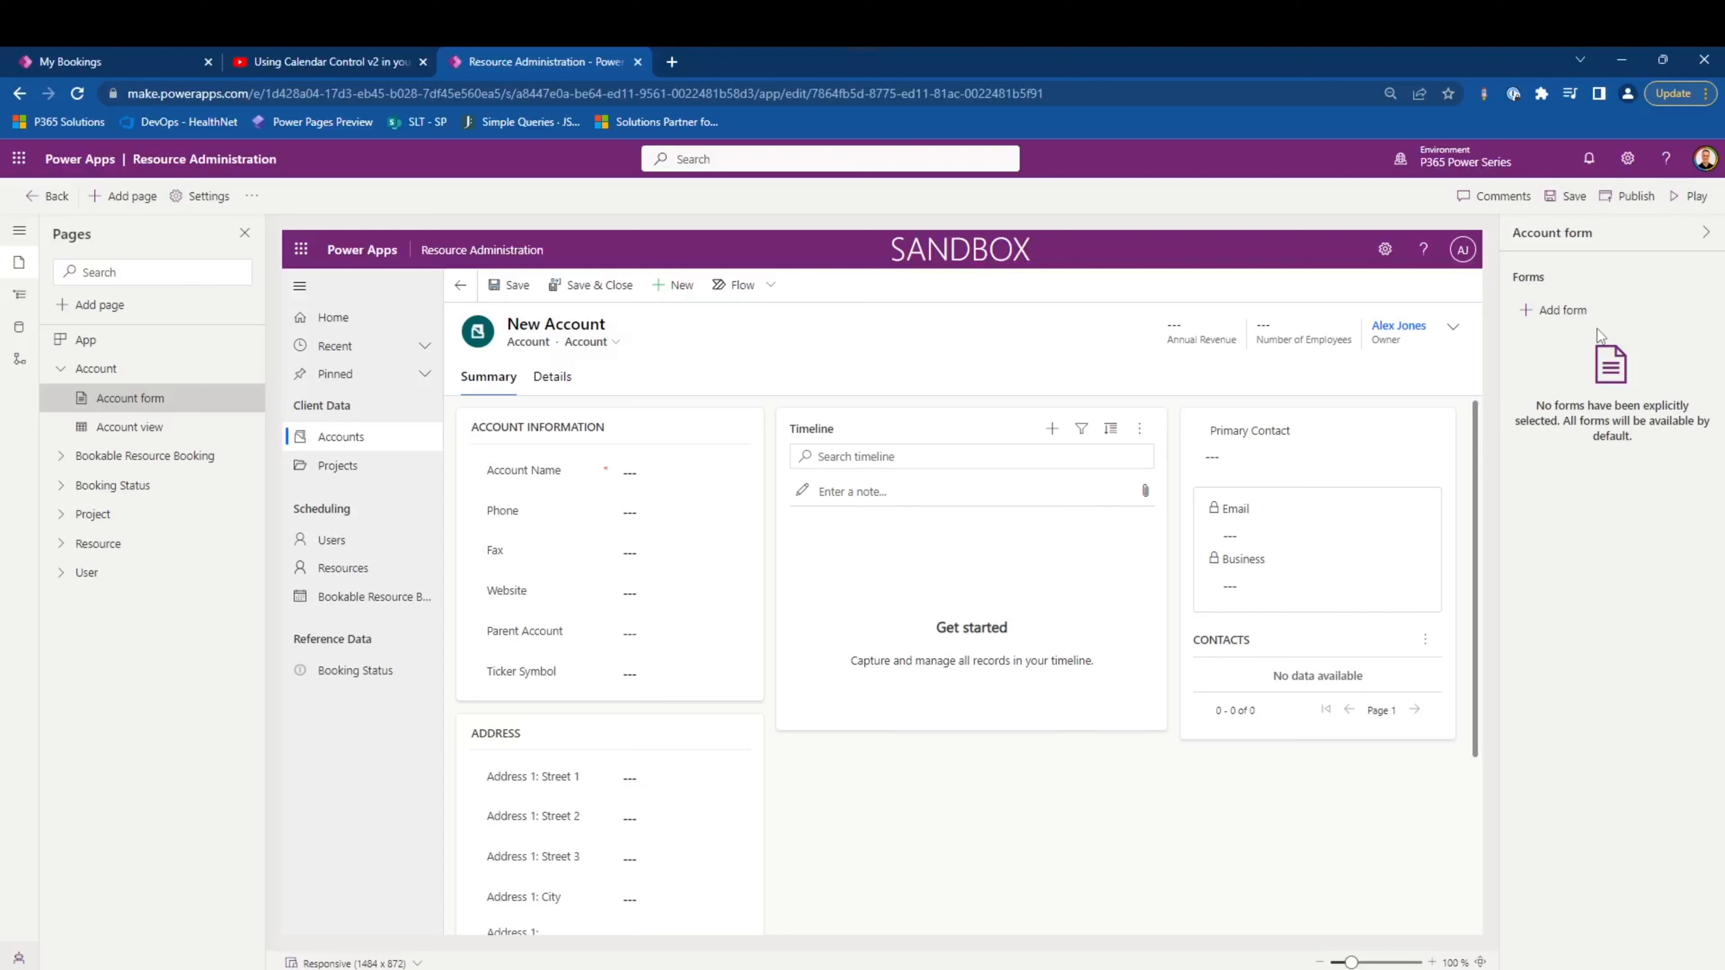
{"action": "left_click", "coordinate": [1582, 314]}
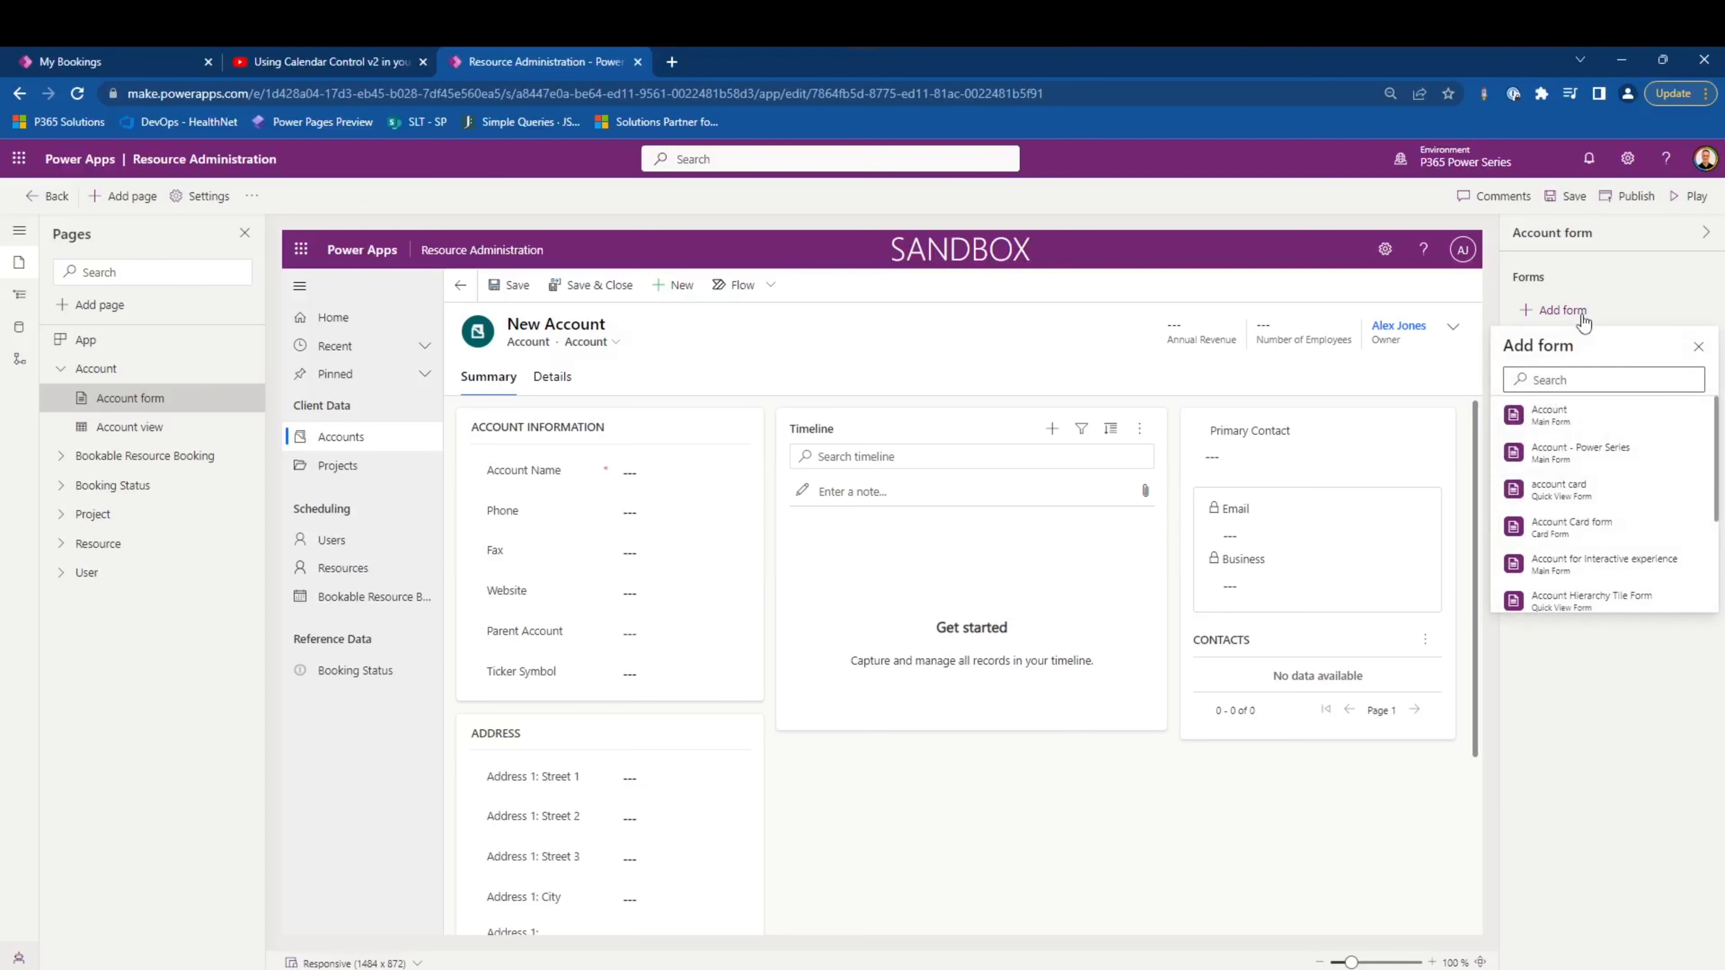
{"action": "scroll", "coordinate": [1586, 534], "scroll_direction": "down", "scroll_amount": 3}
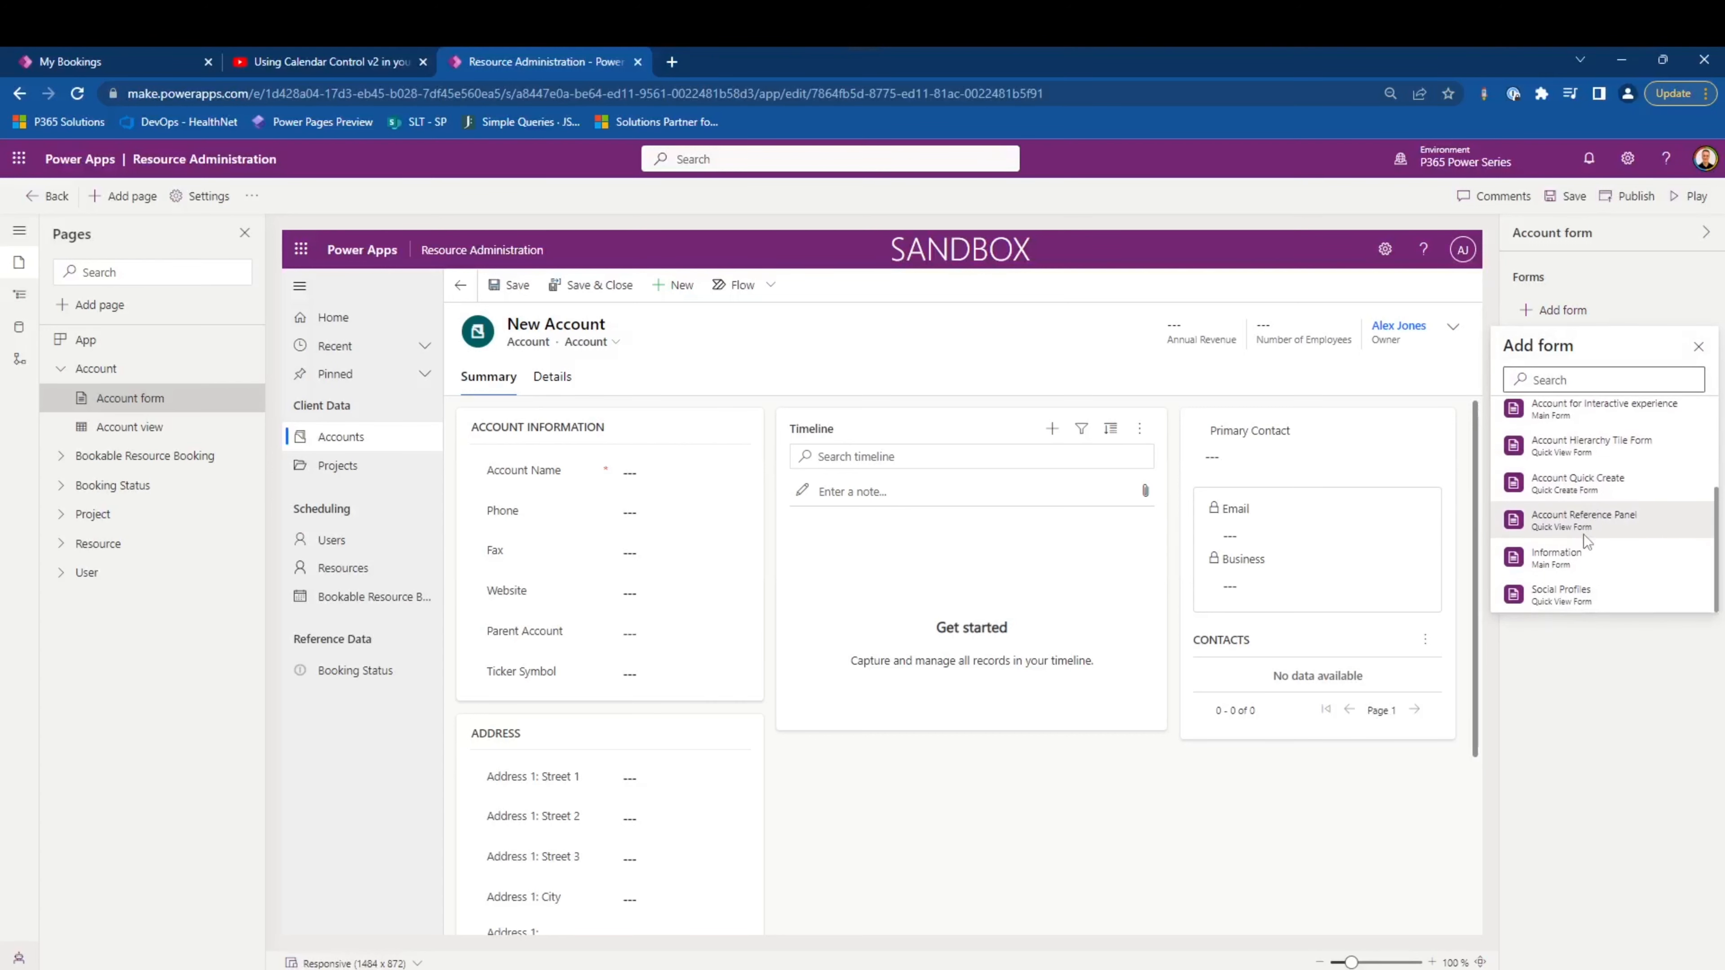
{"action": "scroll", "coordinate": [1585, 534], "scroll_direction": "up", "scroll_amount": 2}
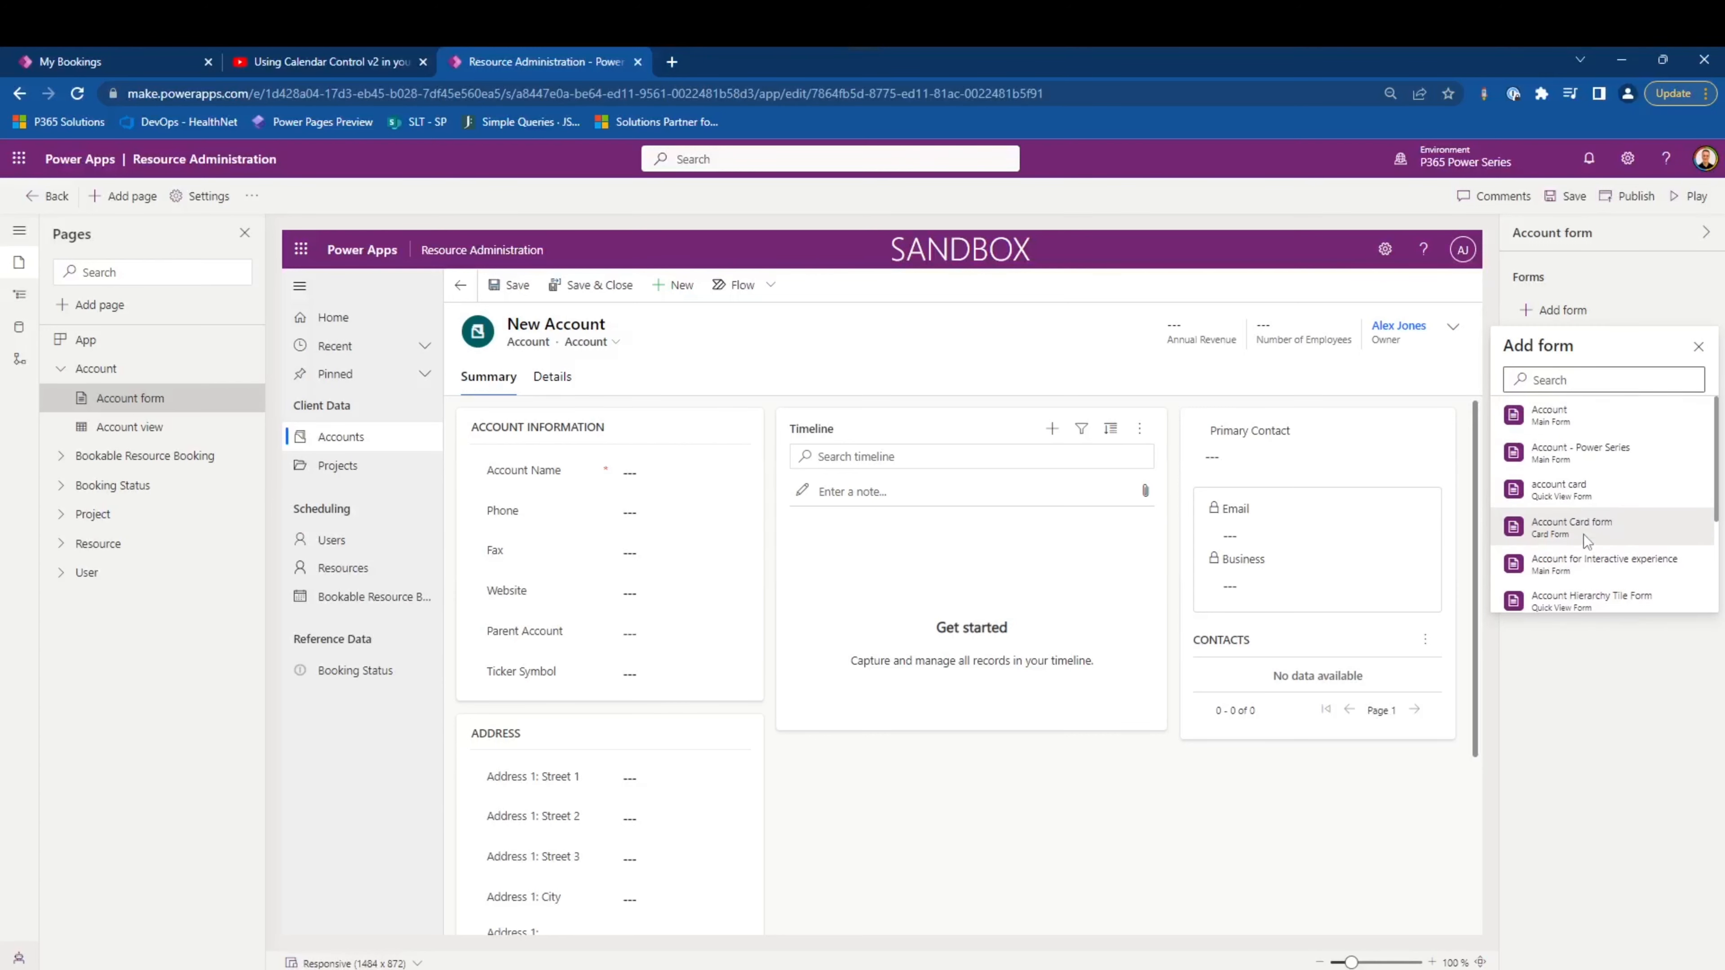
{"action": "left_click", "coordinate": [1595, 464]}
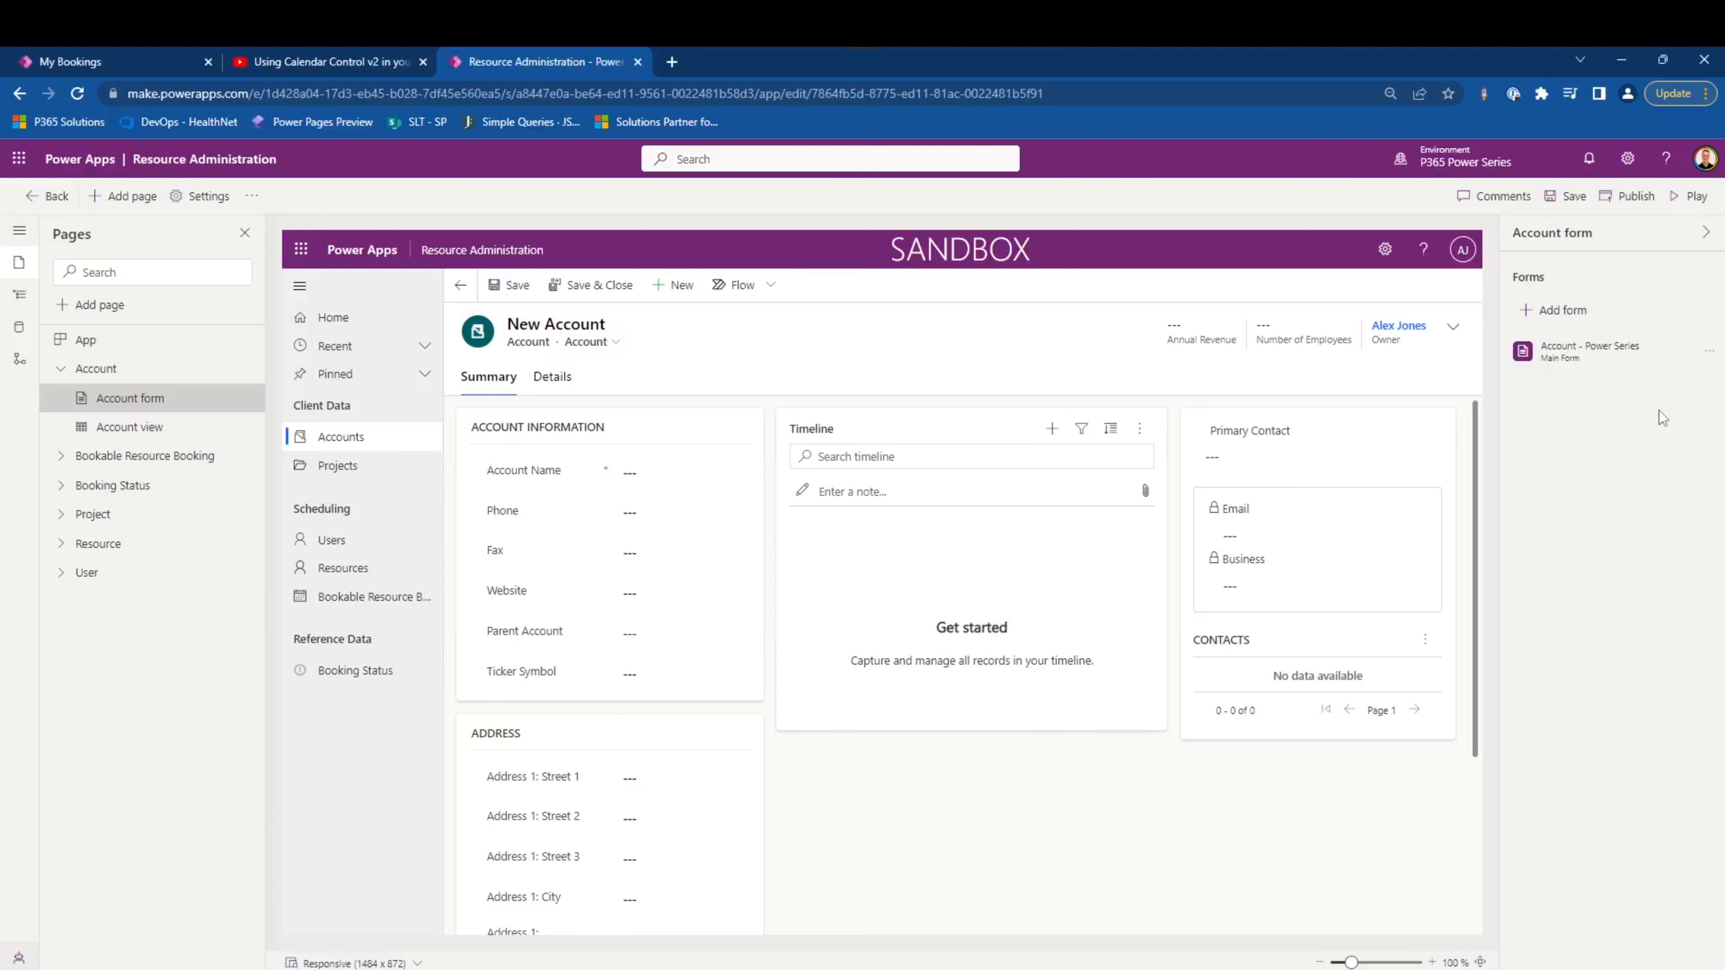
- Search the Account views for "active" and add the Active Accounts public view to the Account view page
{"action": "left_click", "coordinate": [170, 428]}
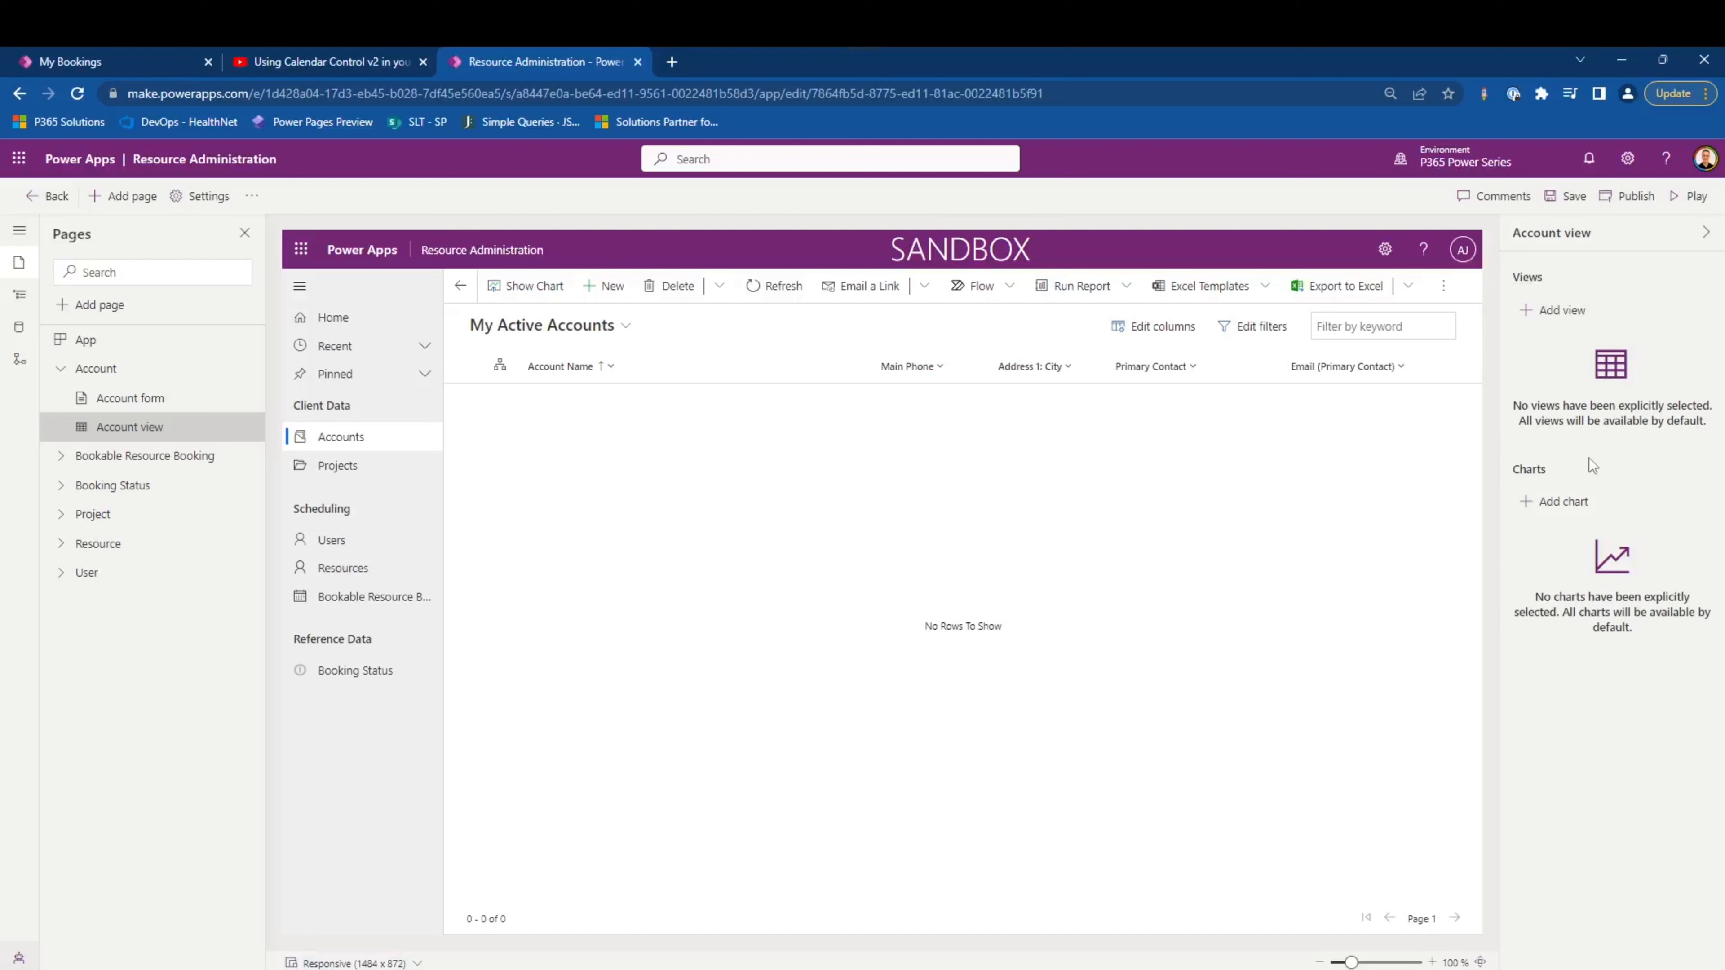
{"action": "left_click", "coordinate": [1566, 315]}
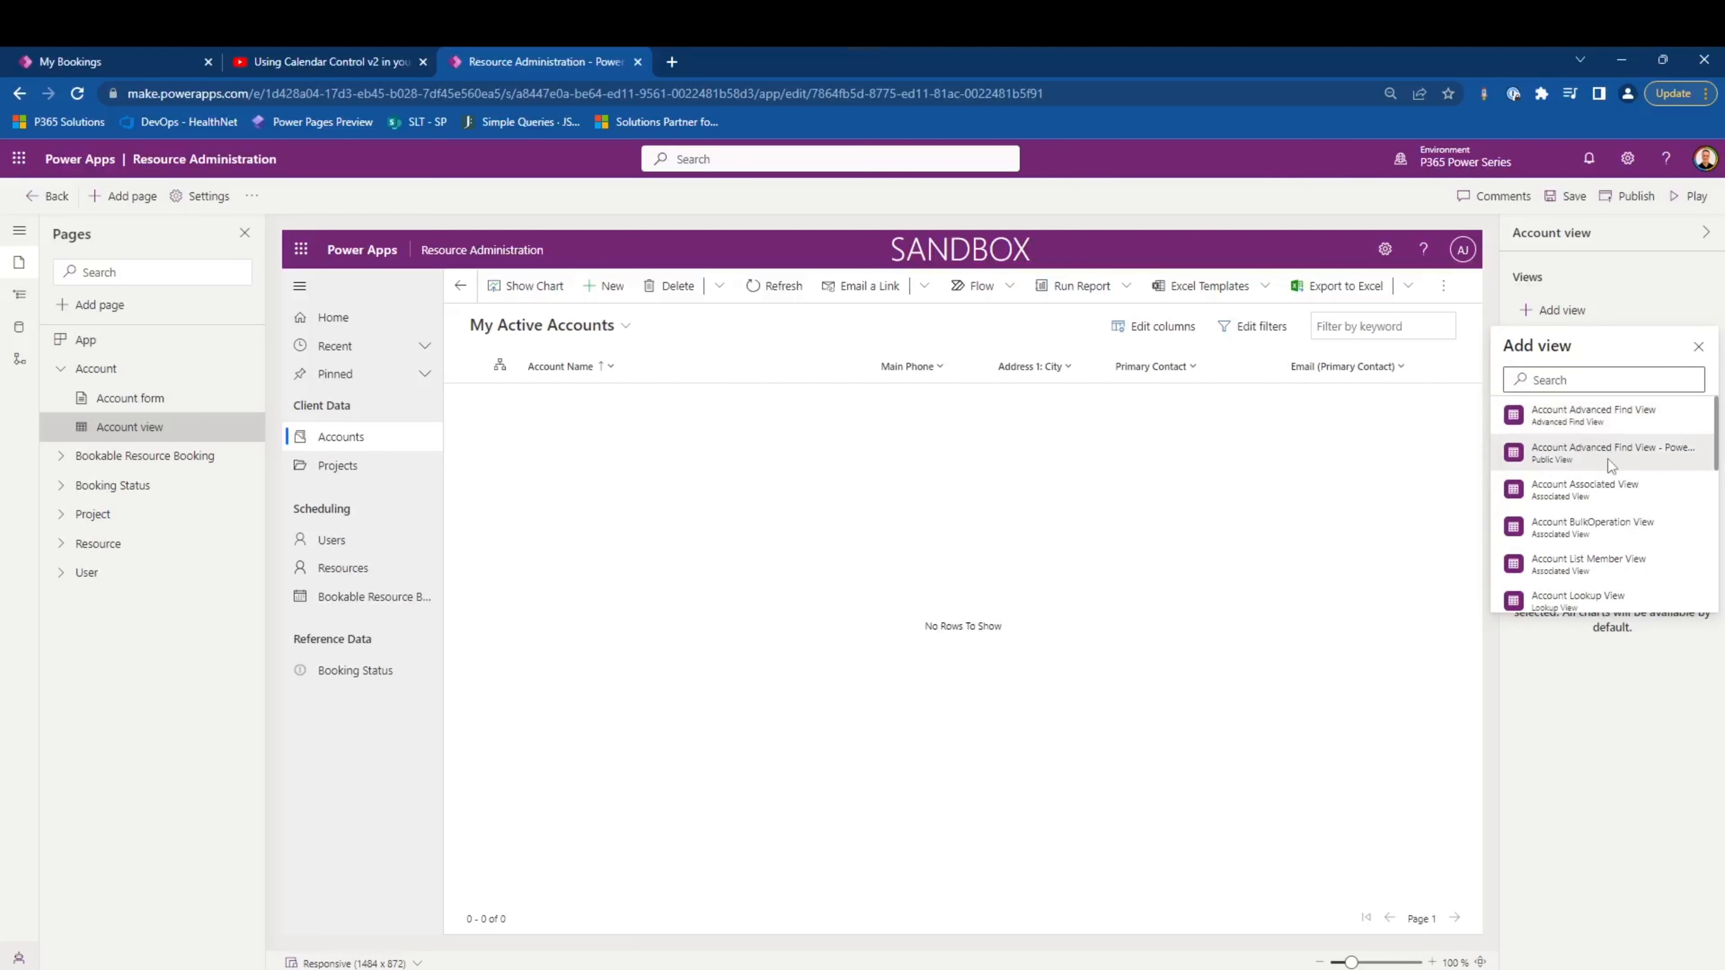
{"action": "left_click", "coordinate": [1605, 380]}
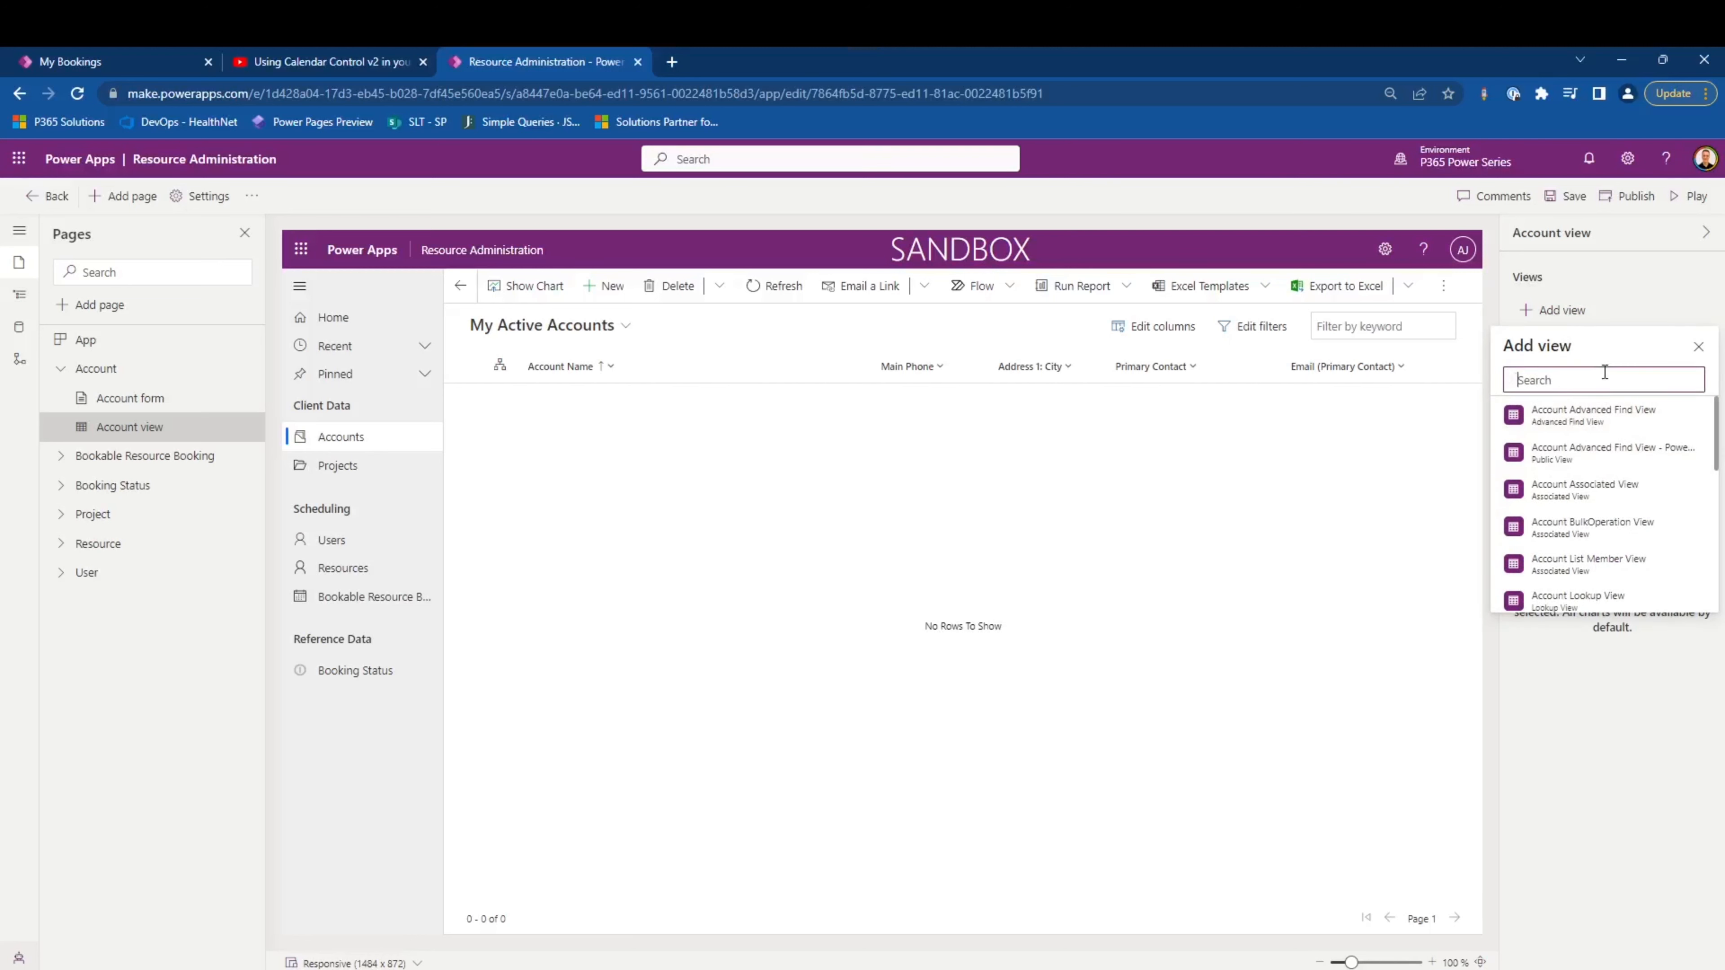
{"action": "type", "text": "active"}
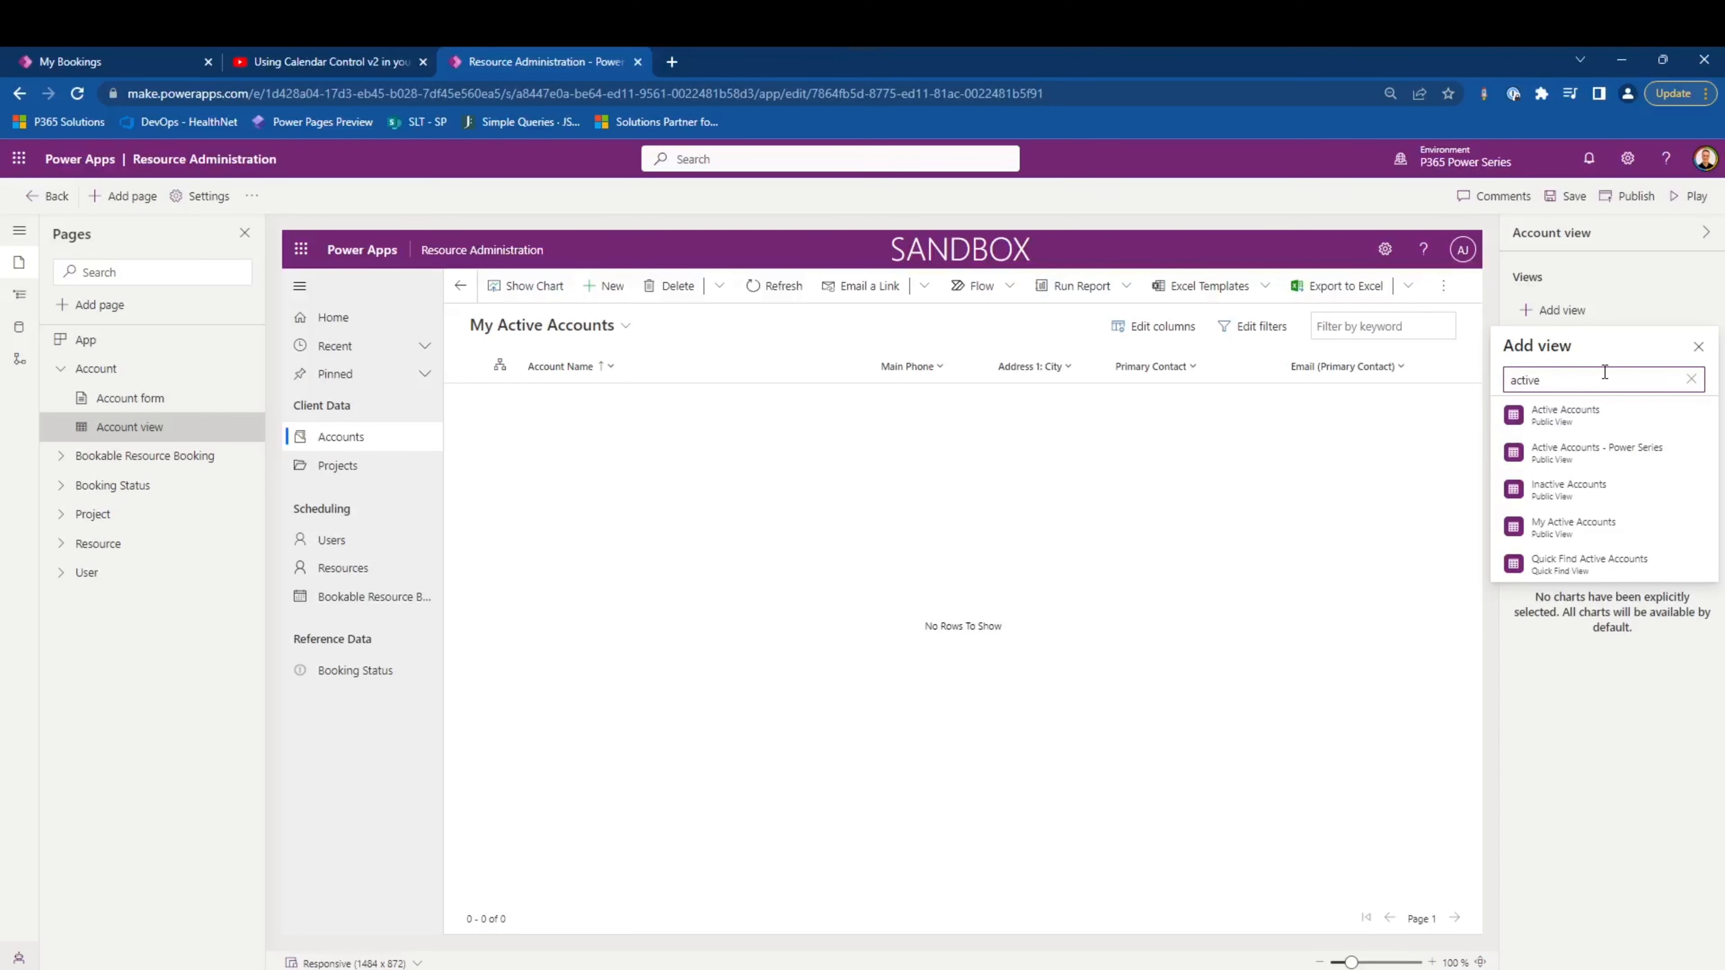
{"action": "left_click", "coordinate": [1603, 410]}
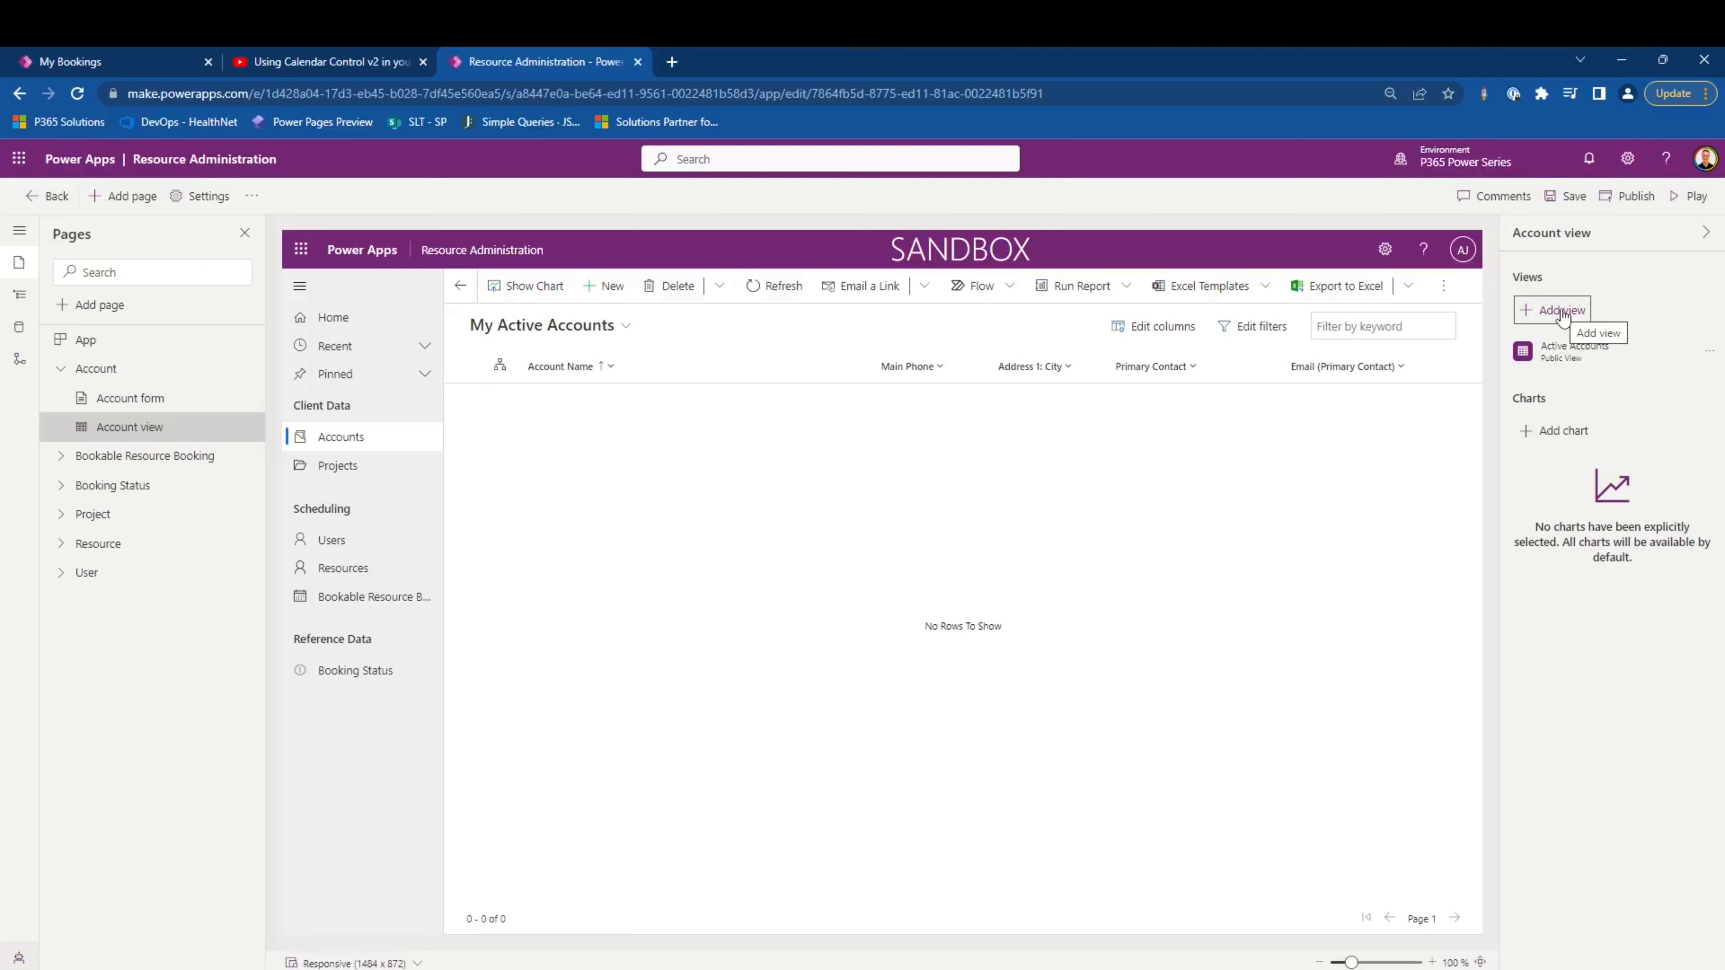
- Save and publish the Resource Administration app, and play it
{"action": "left_click", "coordinate": [1565, 196]}
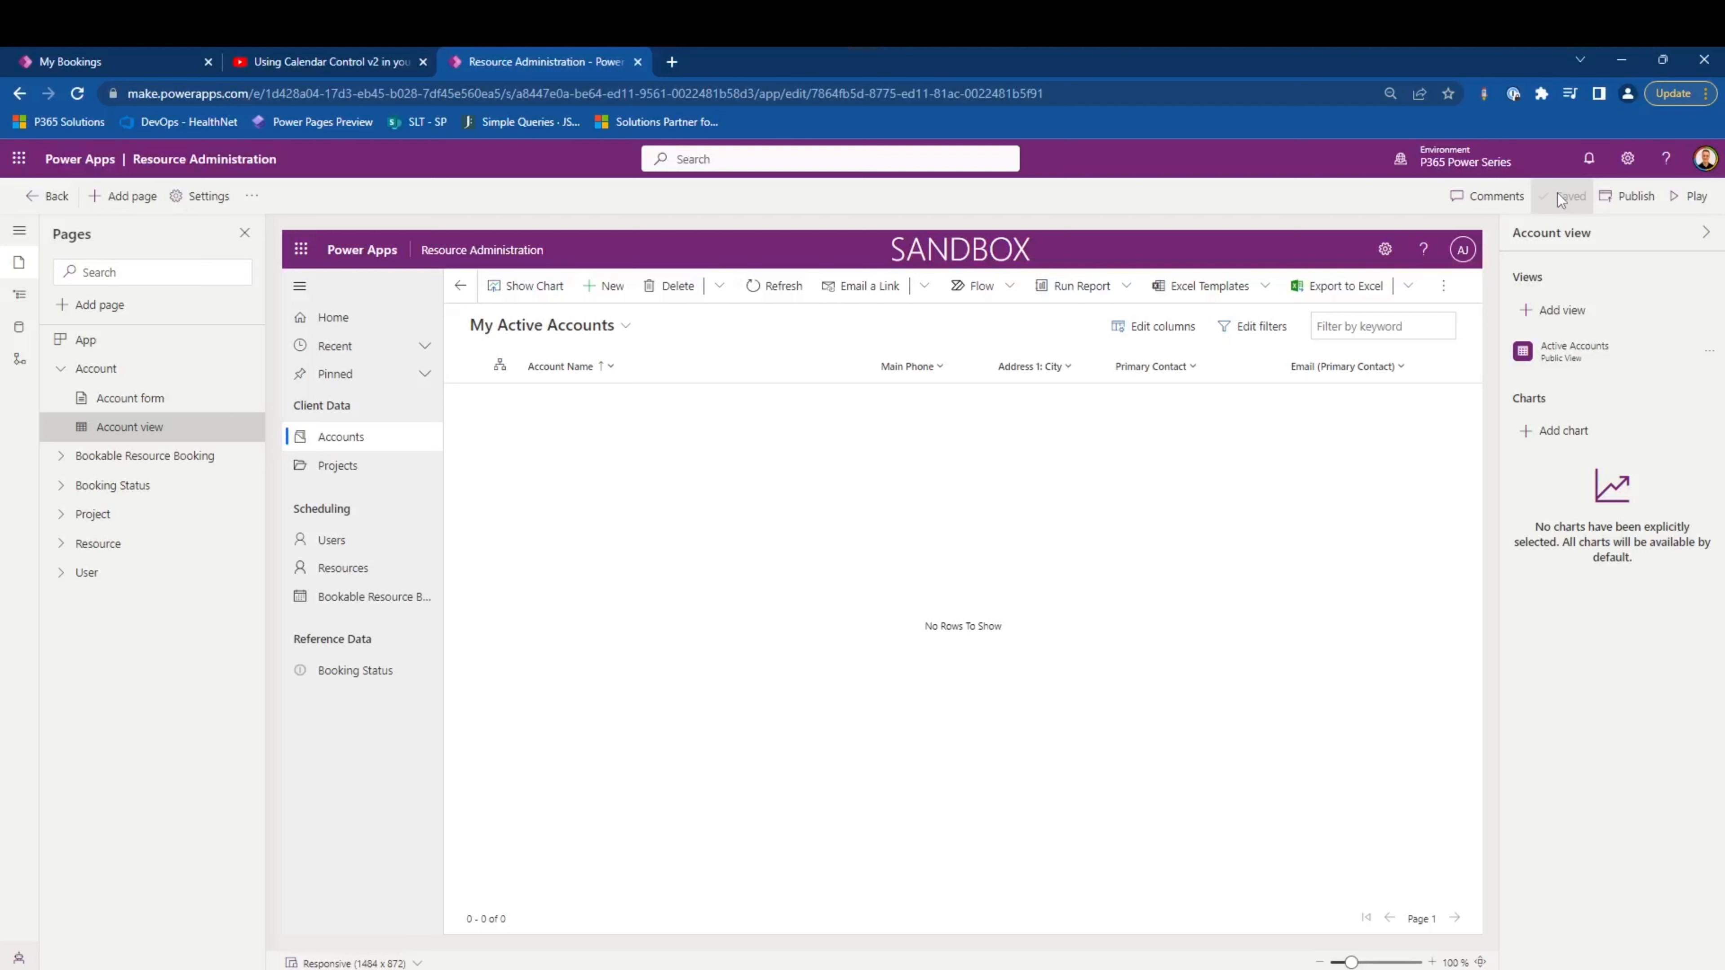
{"action": "left_click", "coordinate": [1612, 195]}
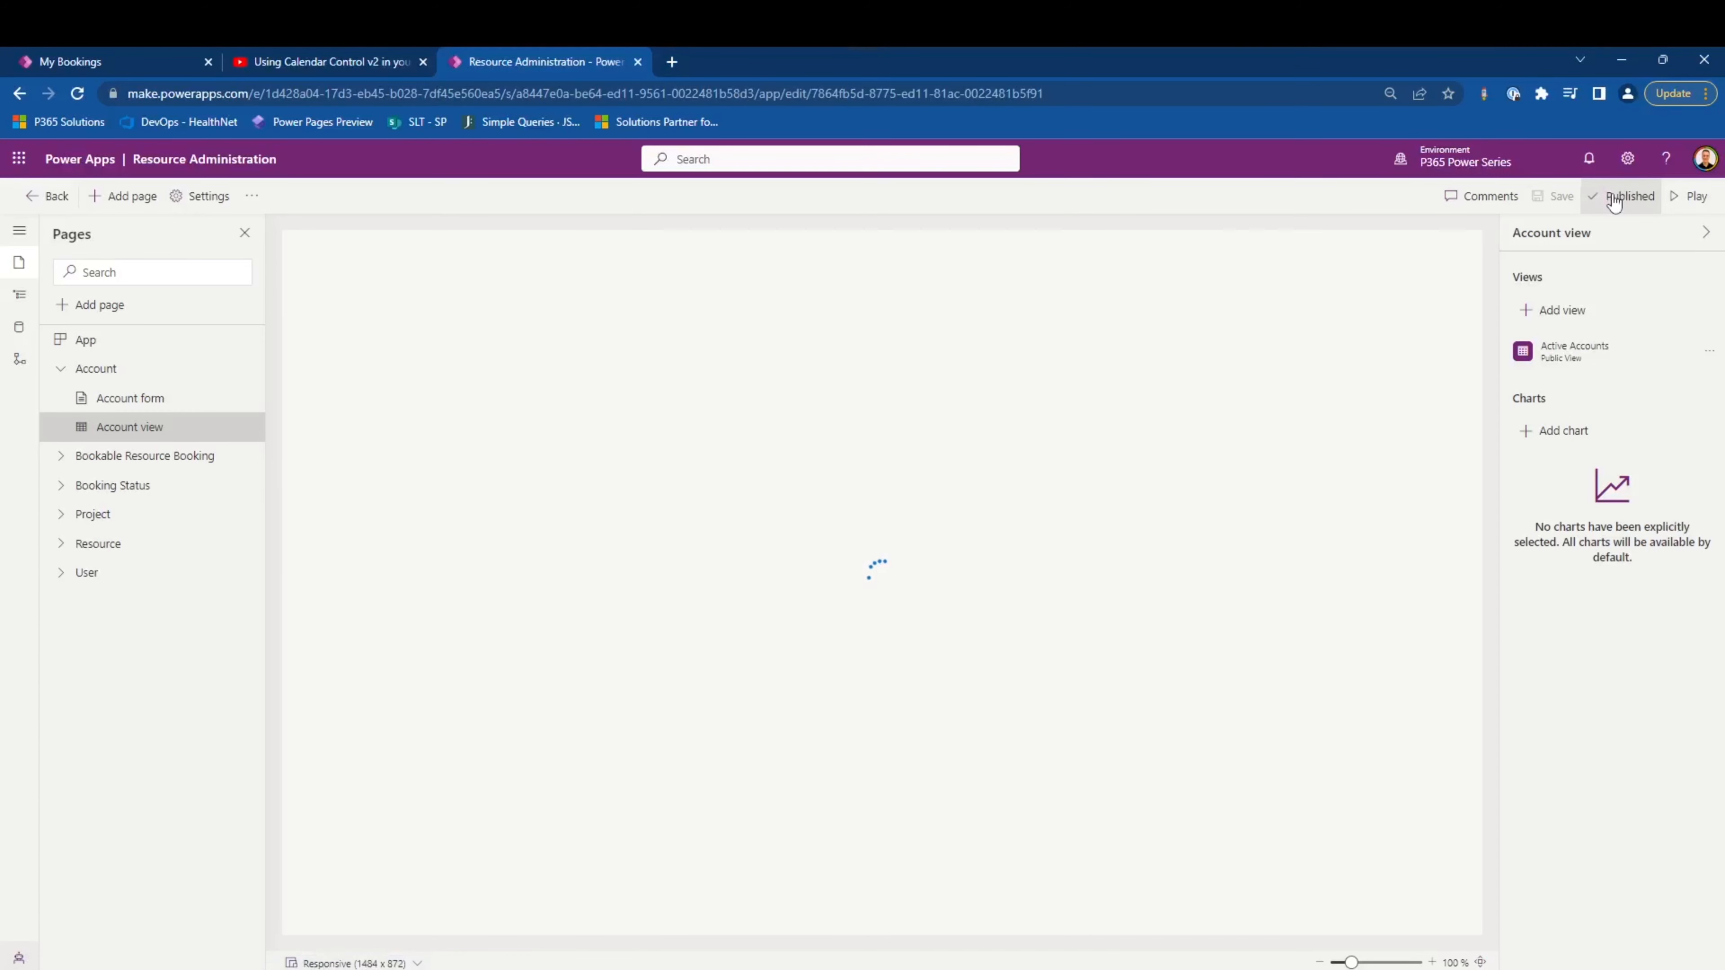
{"action": "left_click", "coordinate": [1688, 196]}
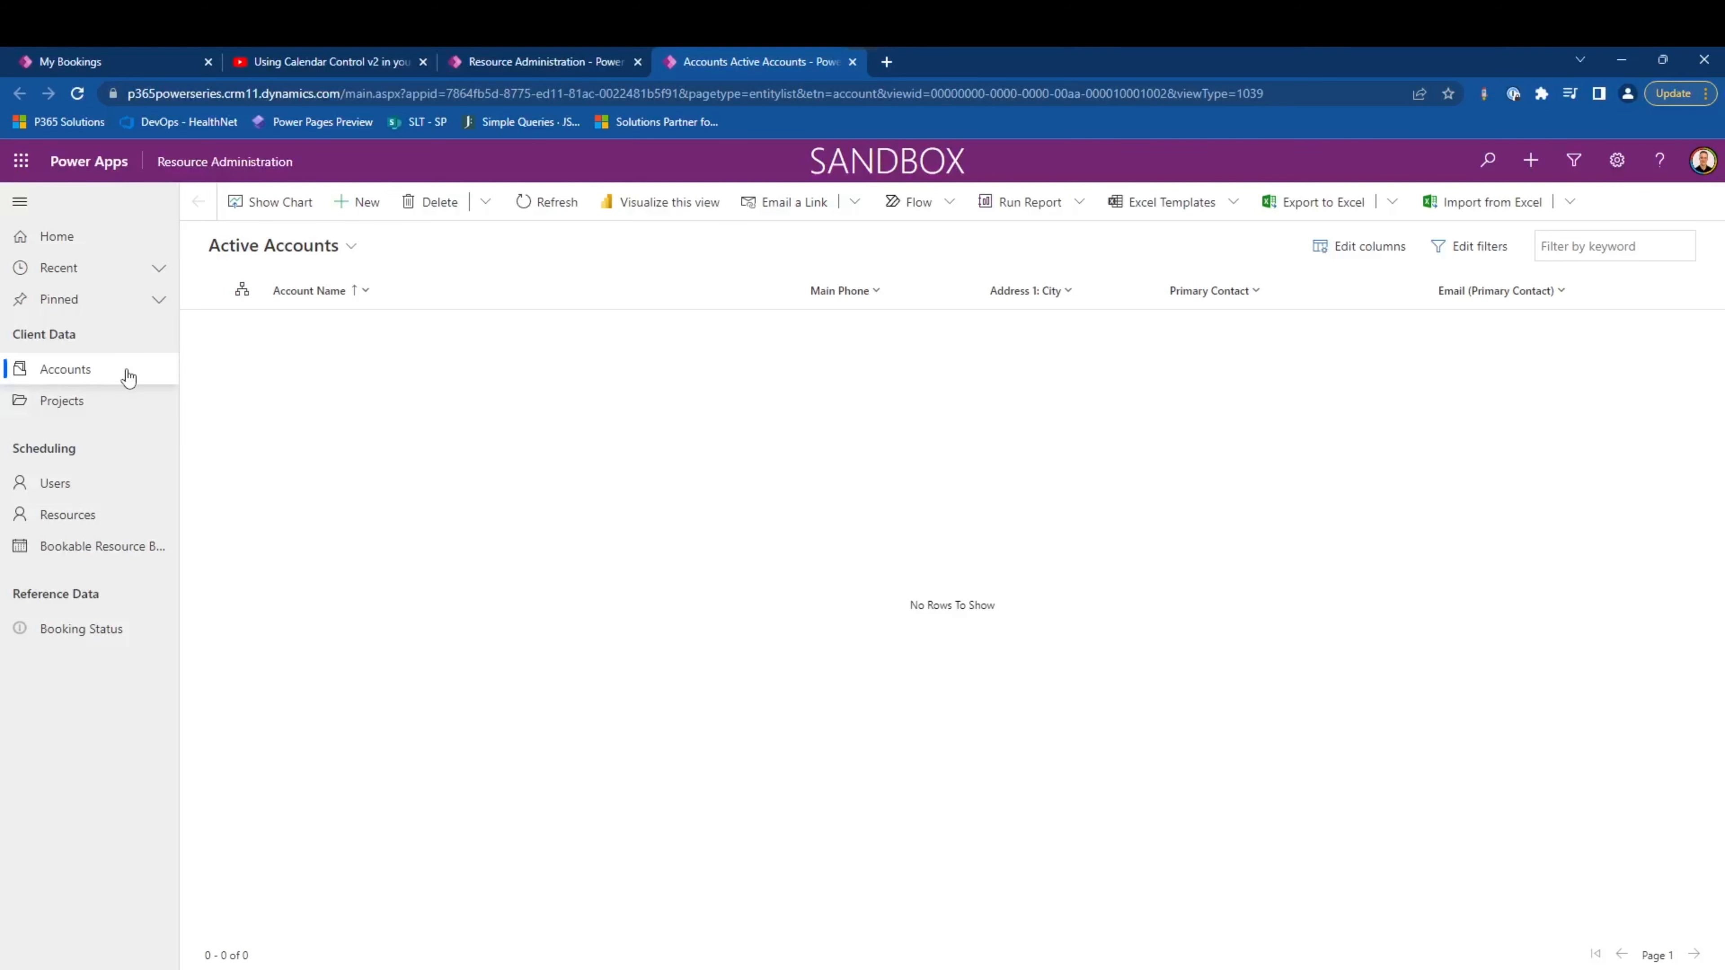
- Check which views are available for Accounts in the running app and open a new account form
{"action": "left_click", "coordinate": [263, 254]}
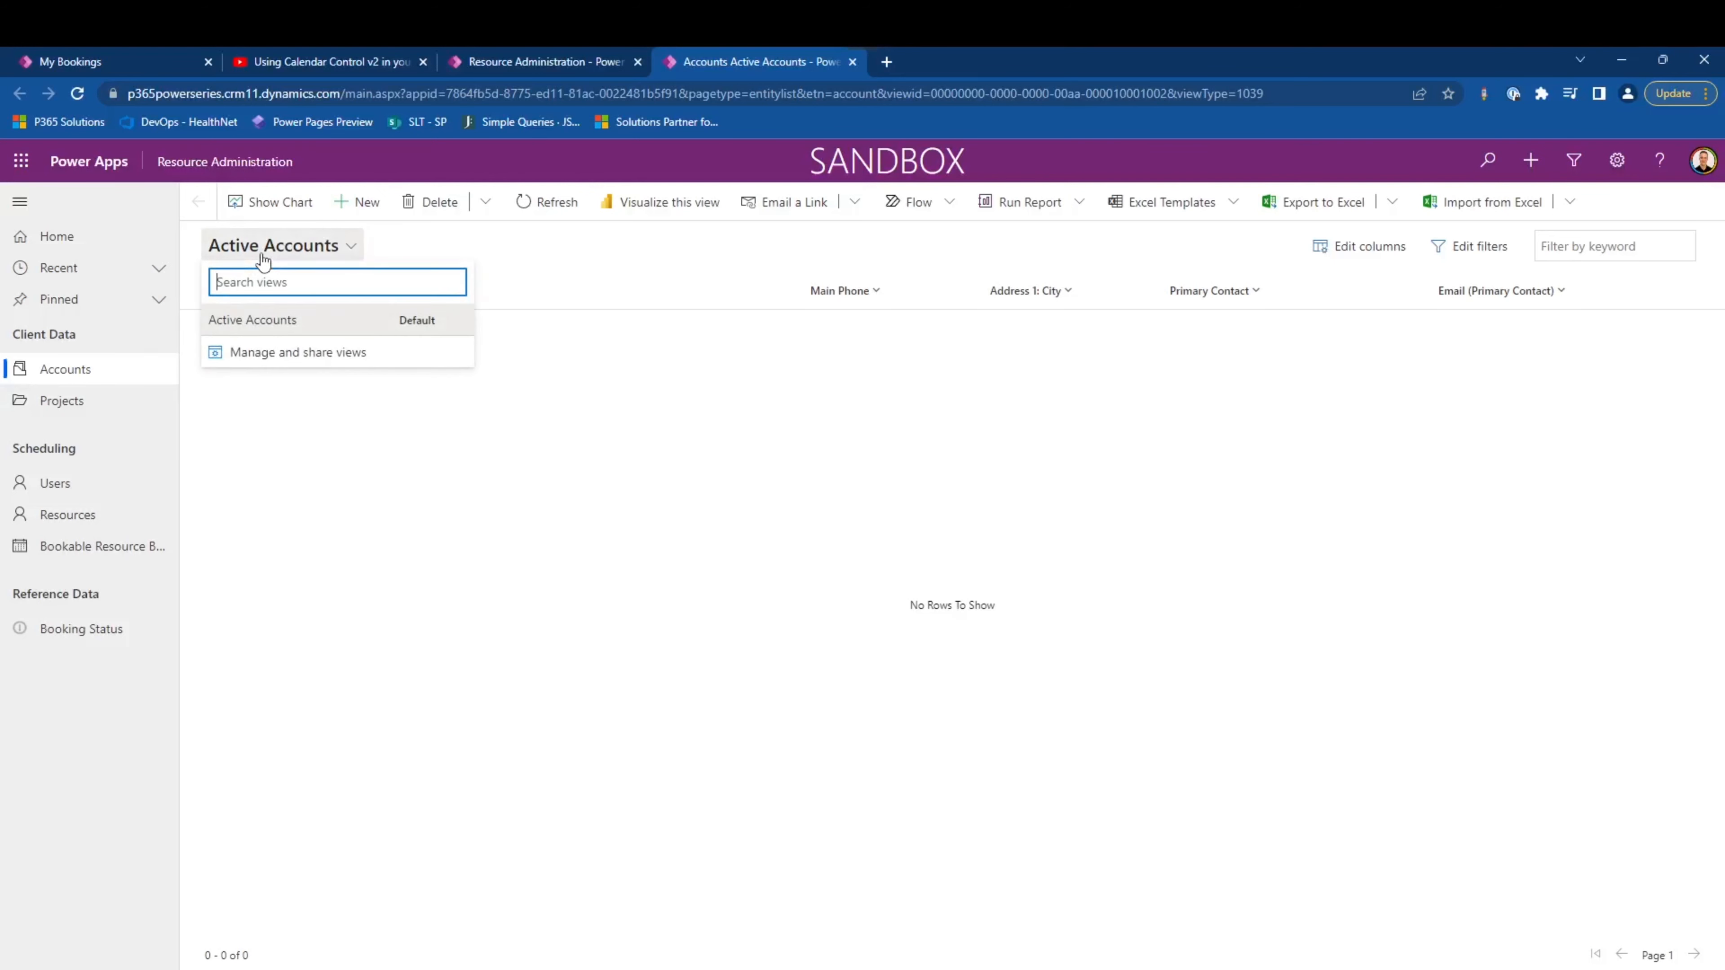
{"action": "left_click", "coordinate": [717, 492]}
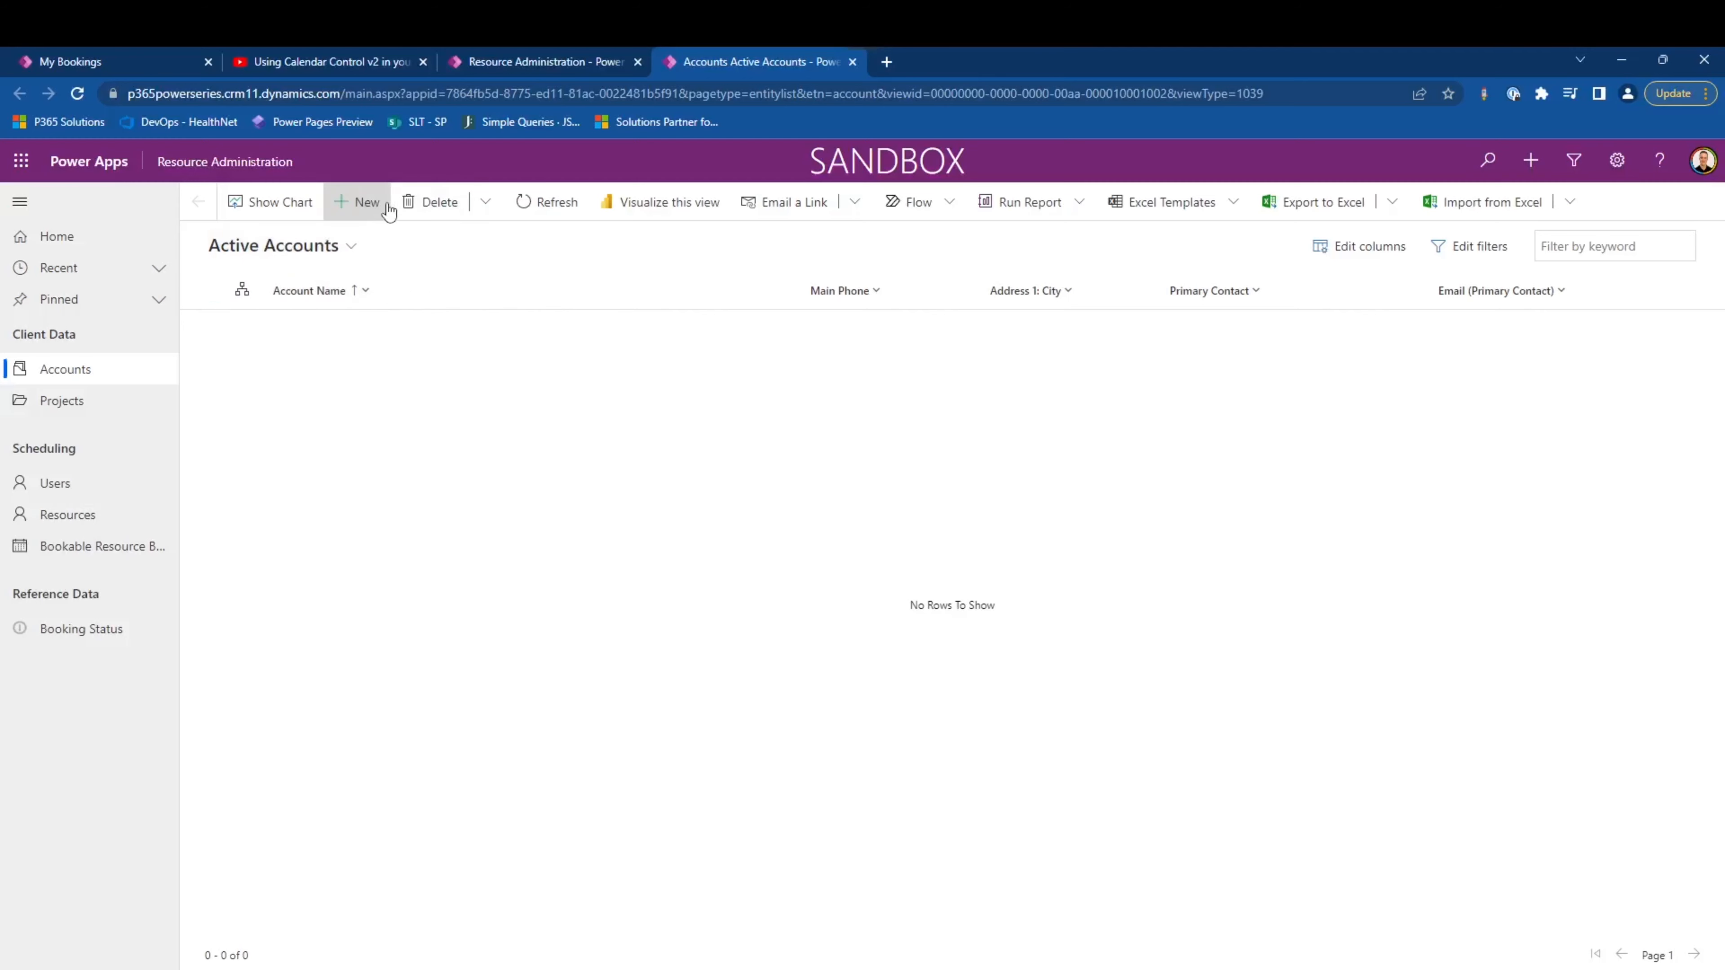
{"action": "left_click", "coordinate": [387, 207]}
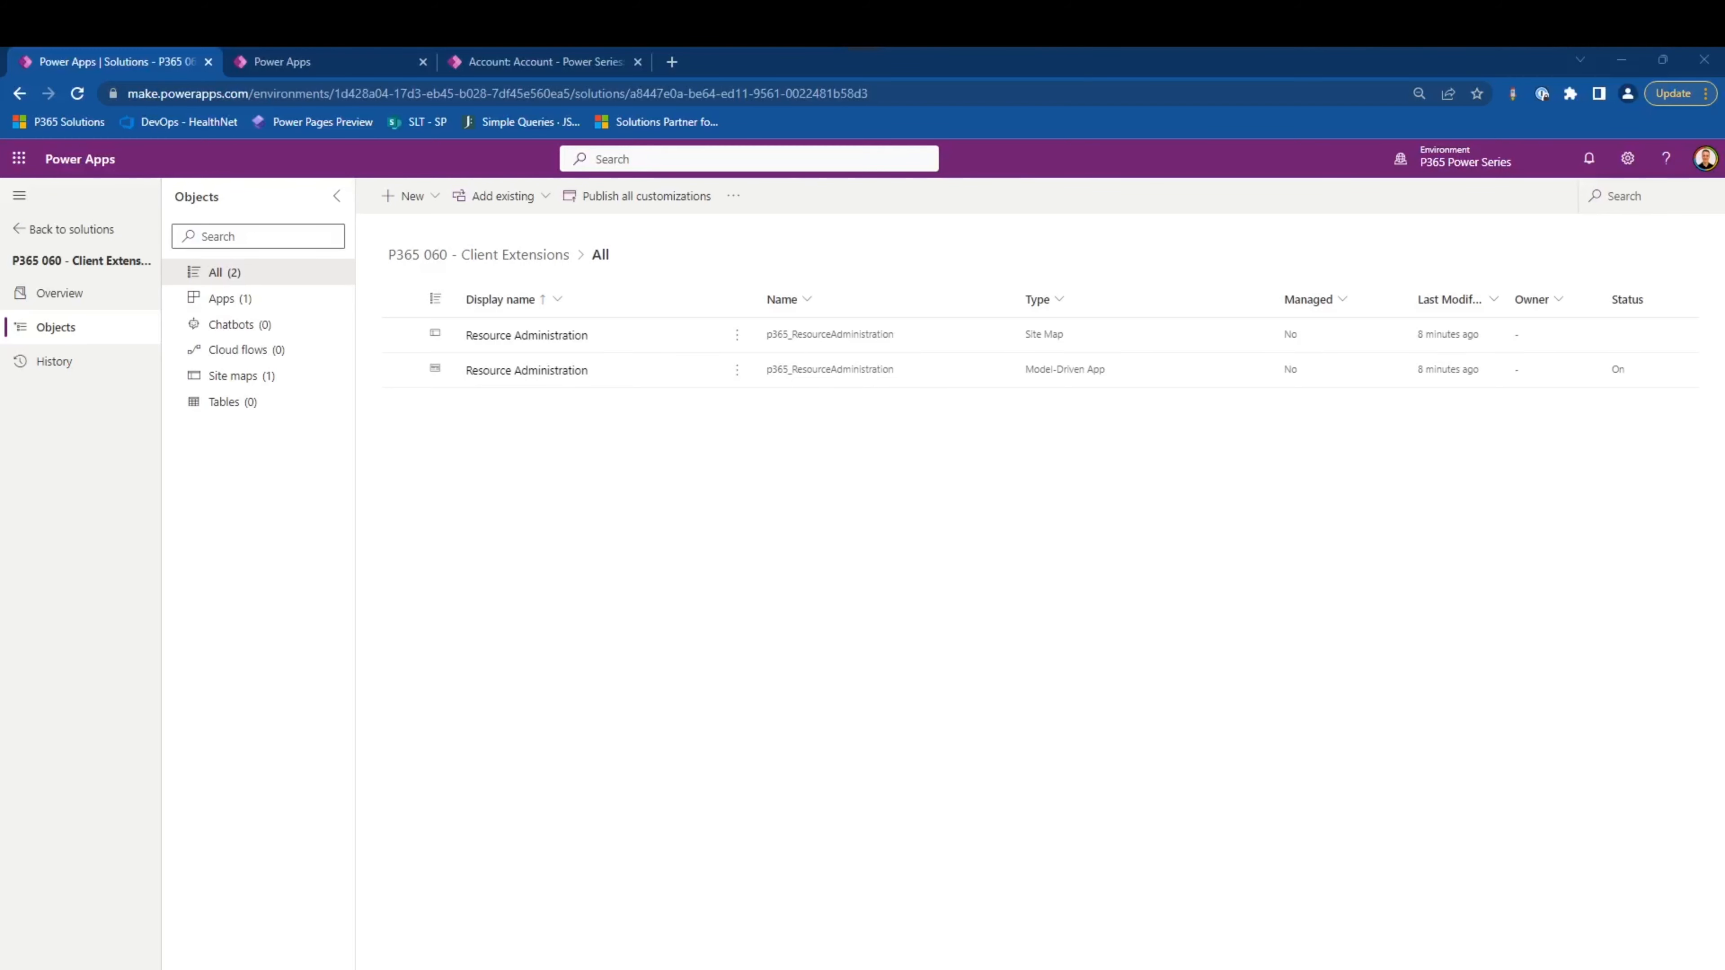
- Open the P365 020 - Tables & Choices solution and switch it to the classic solution editor
{"action": "left_click", "coordinate": [71, 230]}
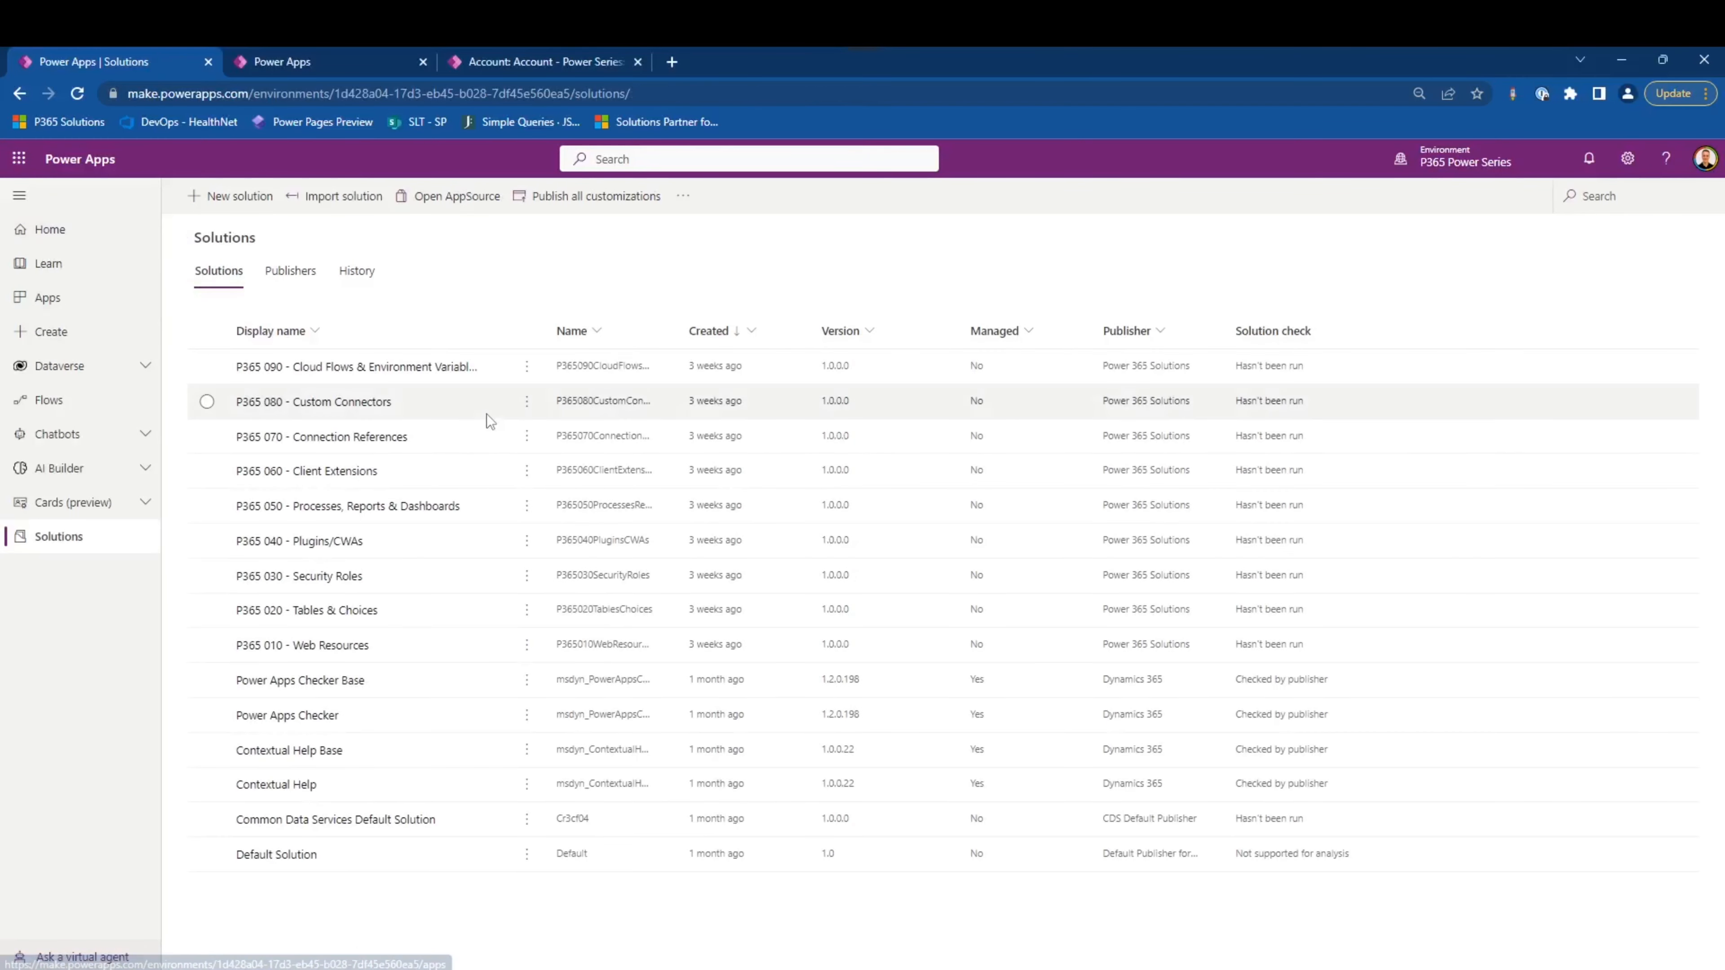
{"action": "left_click", "coordinate": [340, 609]}
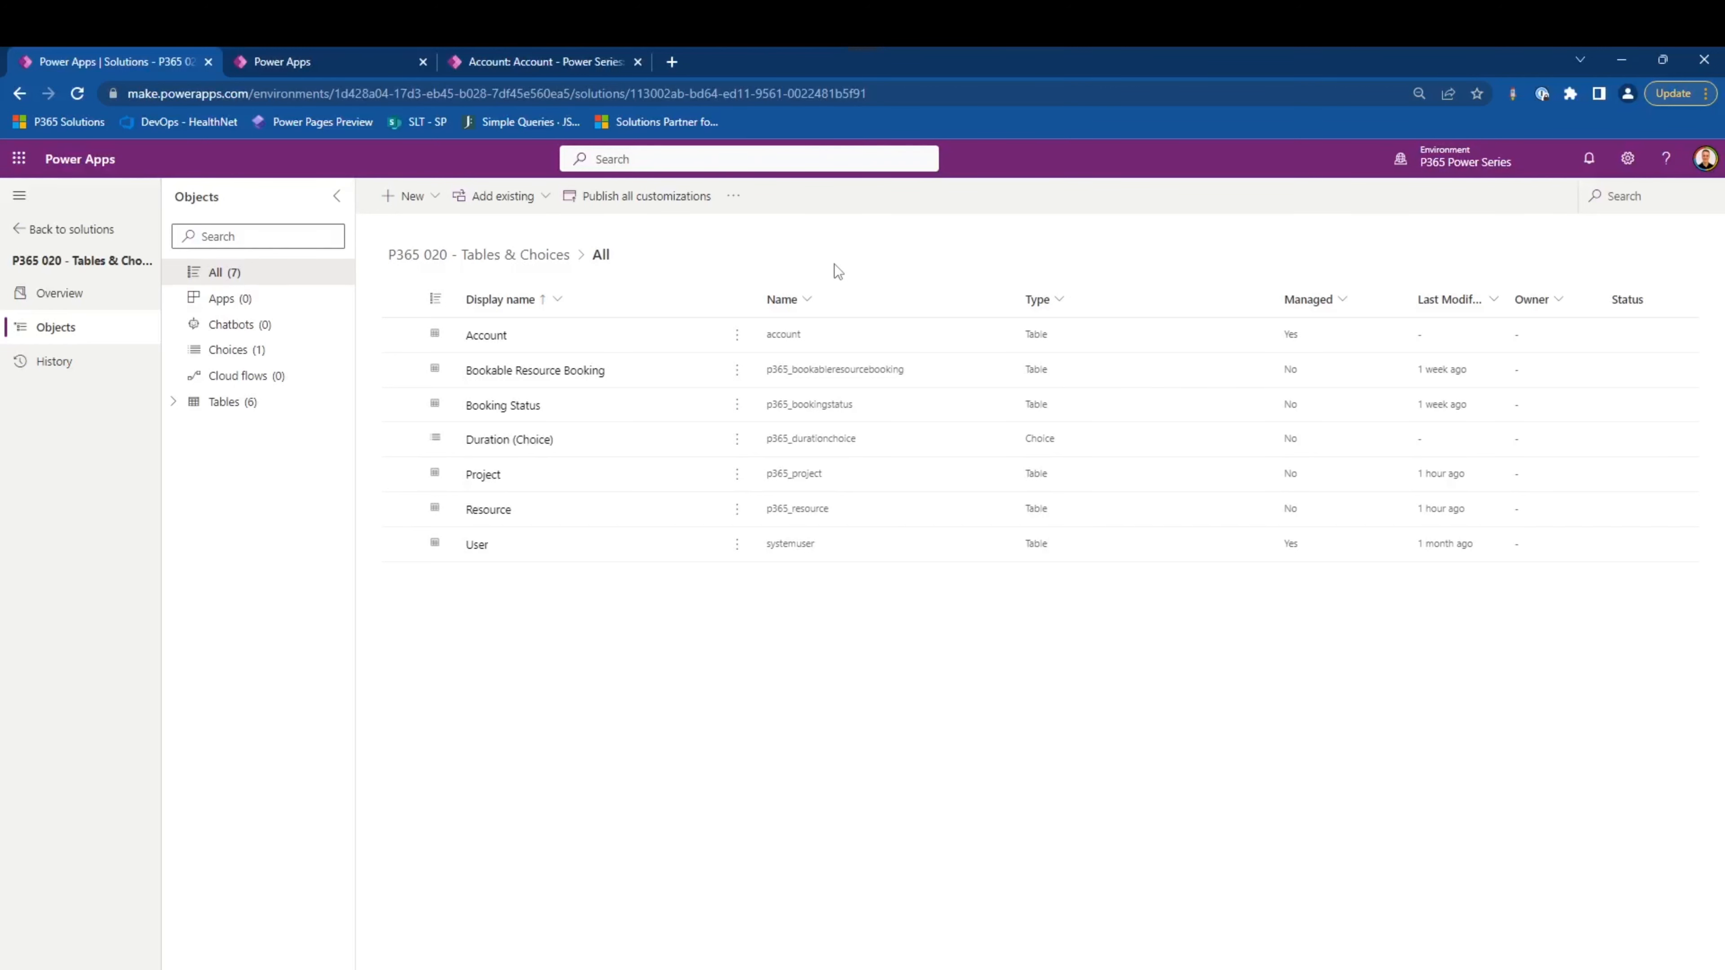
{"action": "left_click", "coordinate": [733, 196]}
{"action": "left_click", "coordinate": [754, 224]}
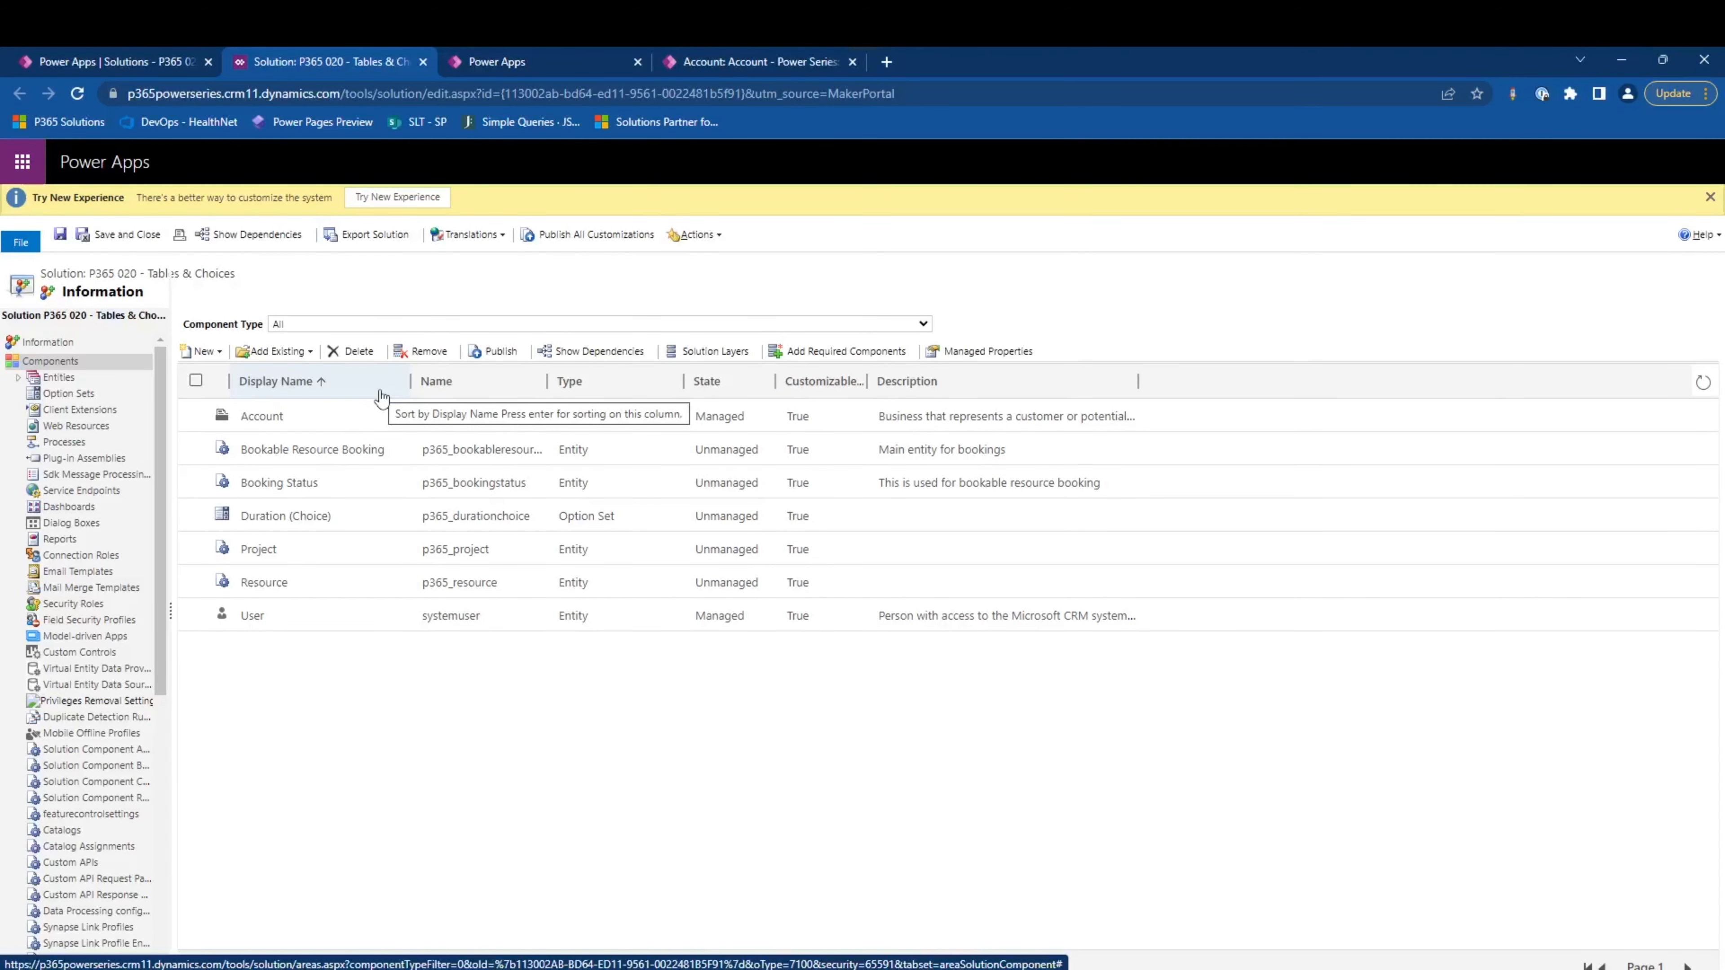
- Add the Calendar control to the Bookable Resource Booking entity
{"action": "left_click", "coordinate": [18, 378]}
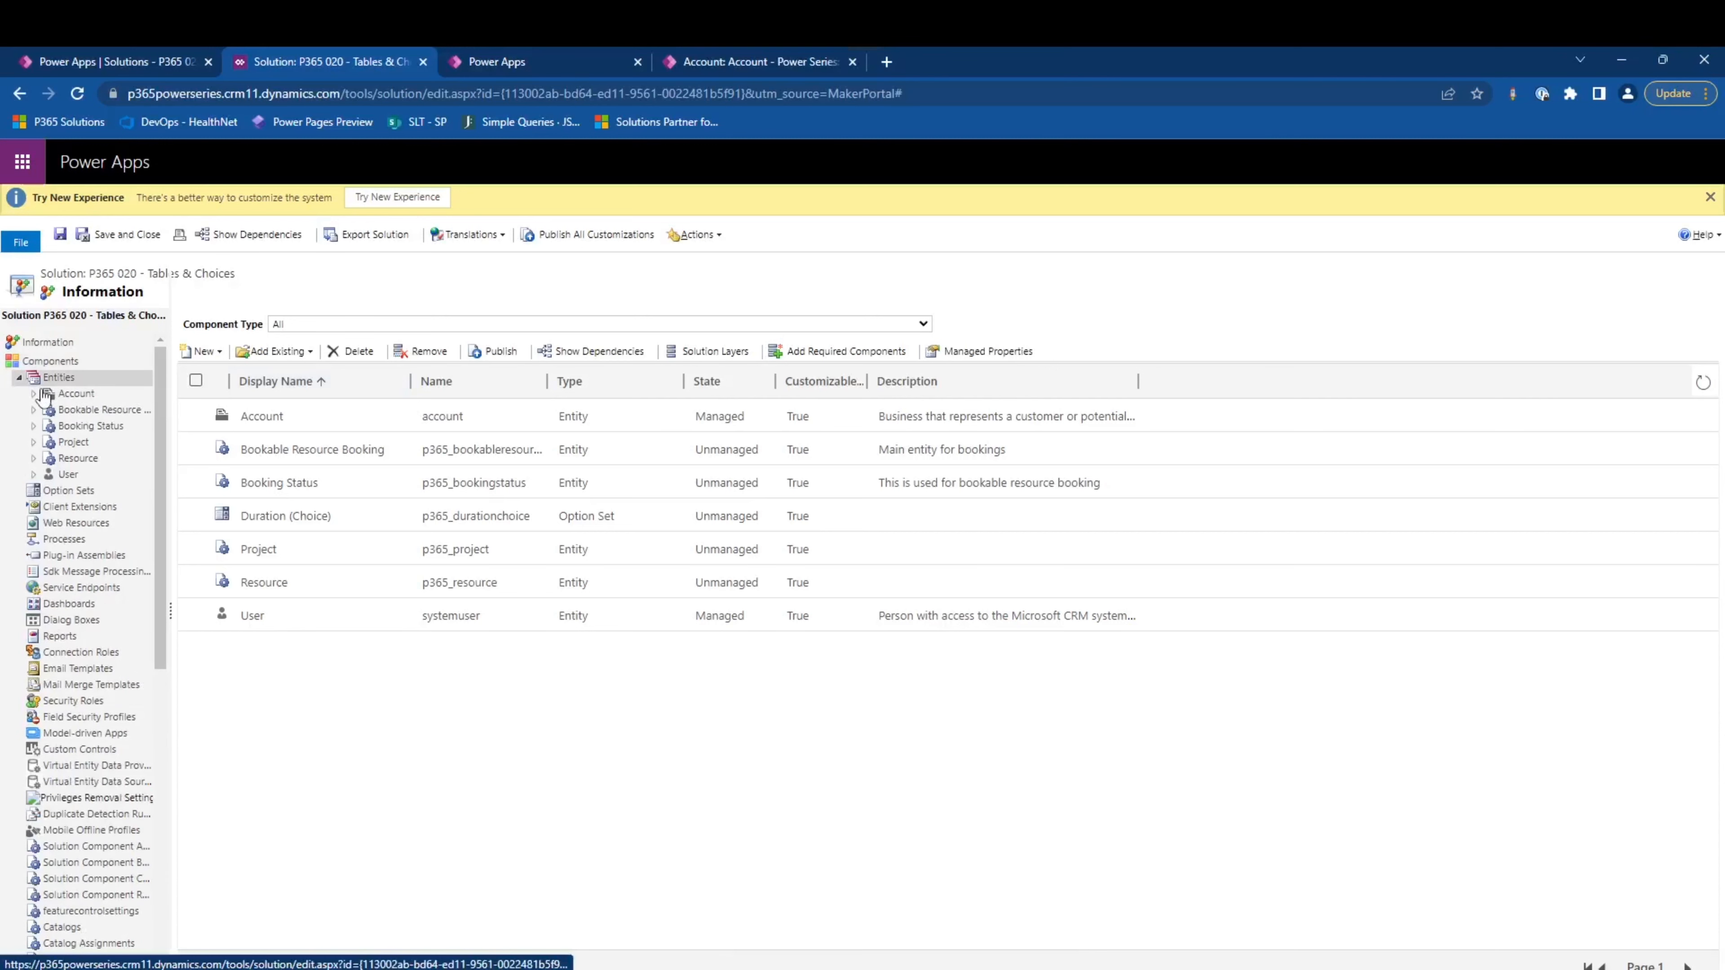
{"action": "left_click", "coordinate": [97, 410]}
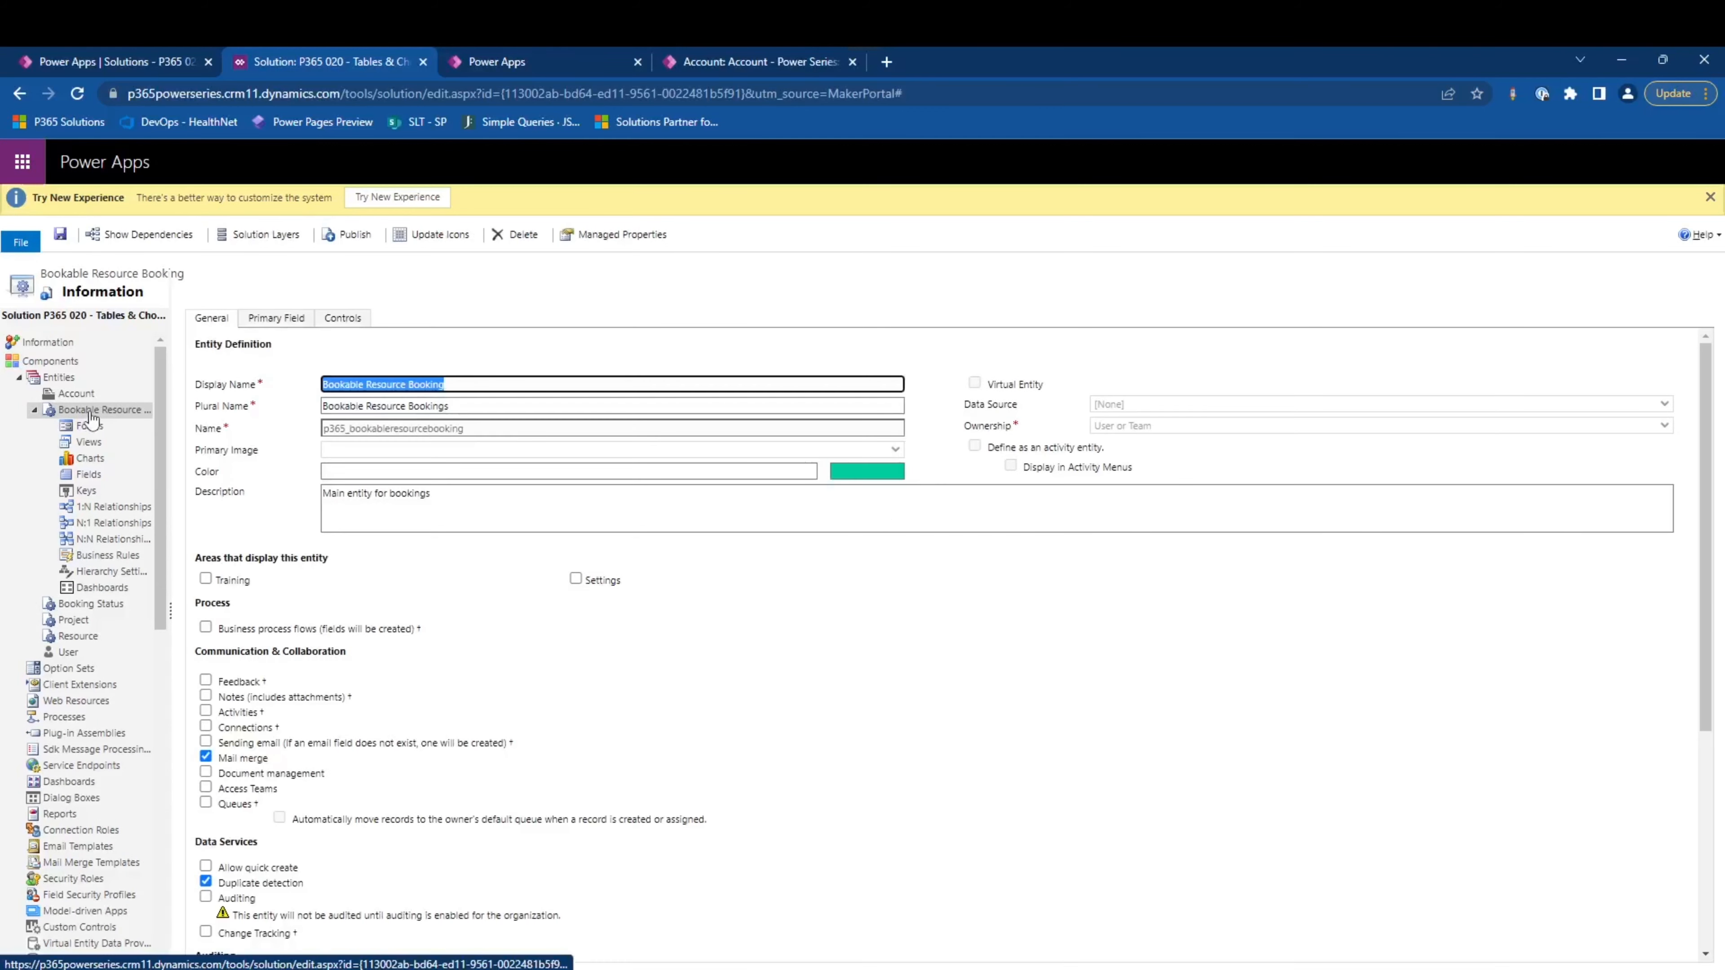
{"action": "left_click", "coordinate": [346, 321]}
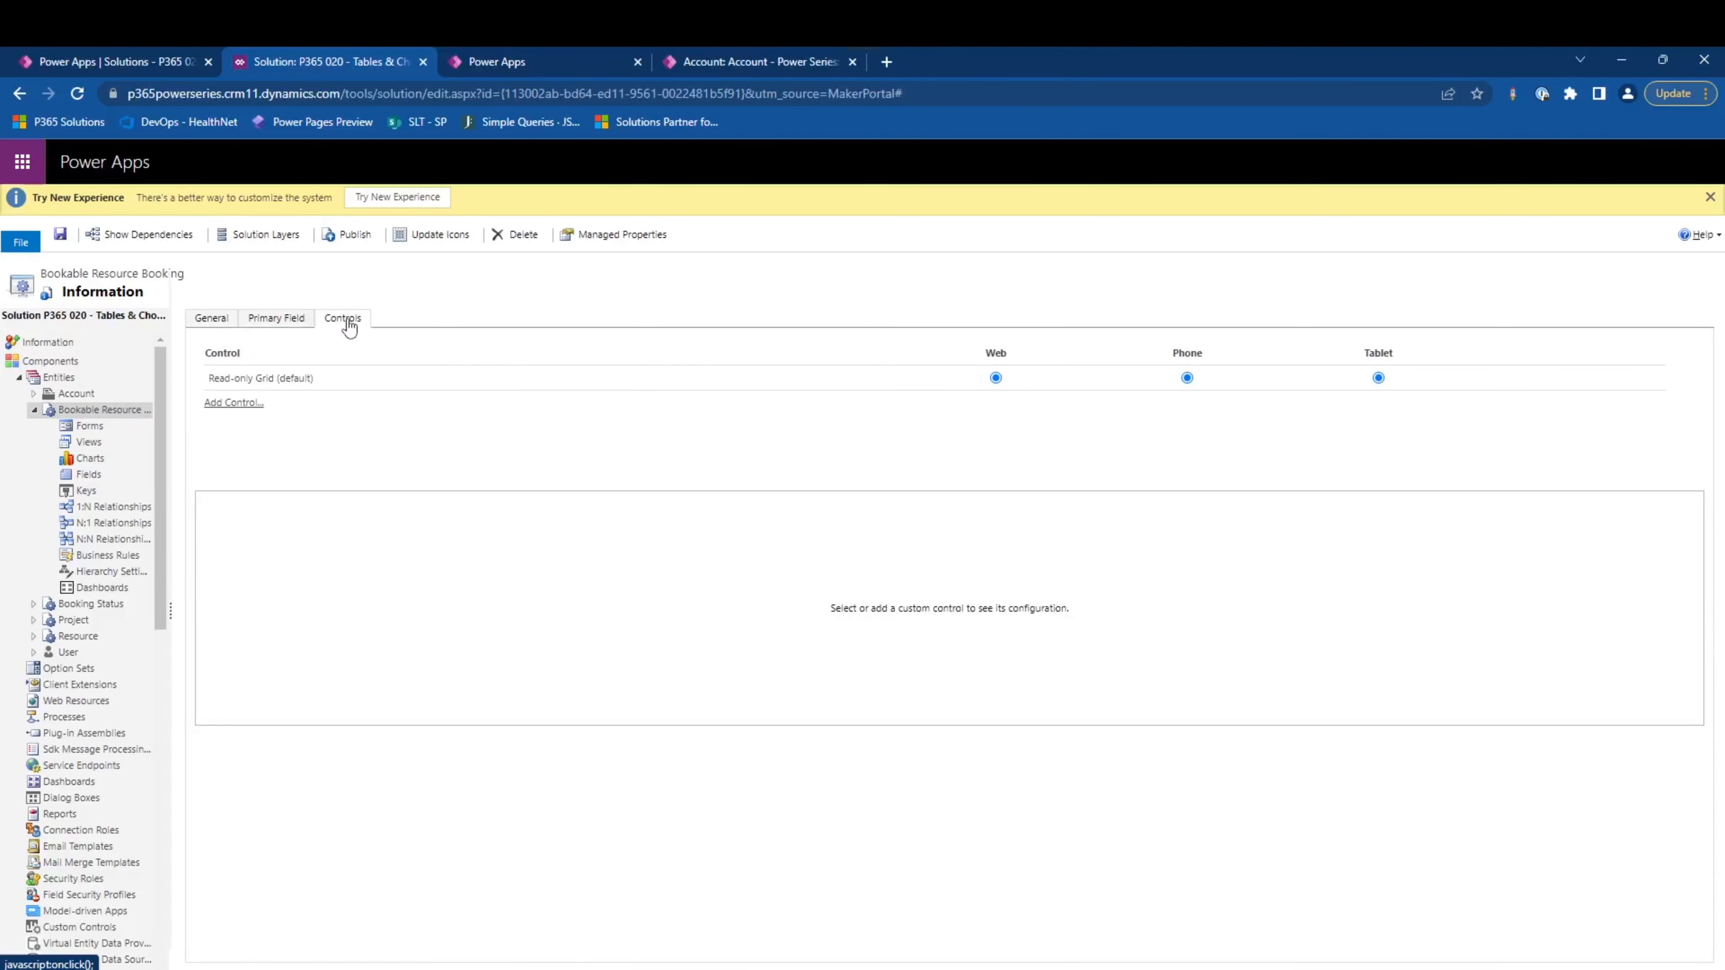
{"action": "left_click", "coordinate": [251, 403]}
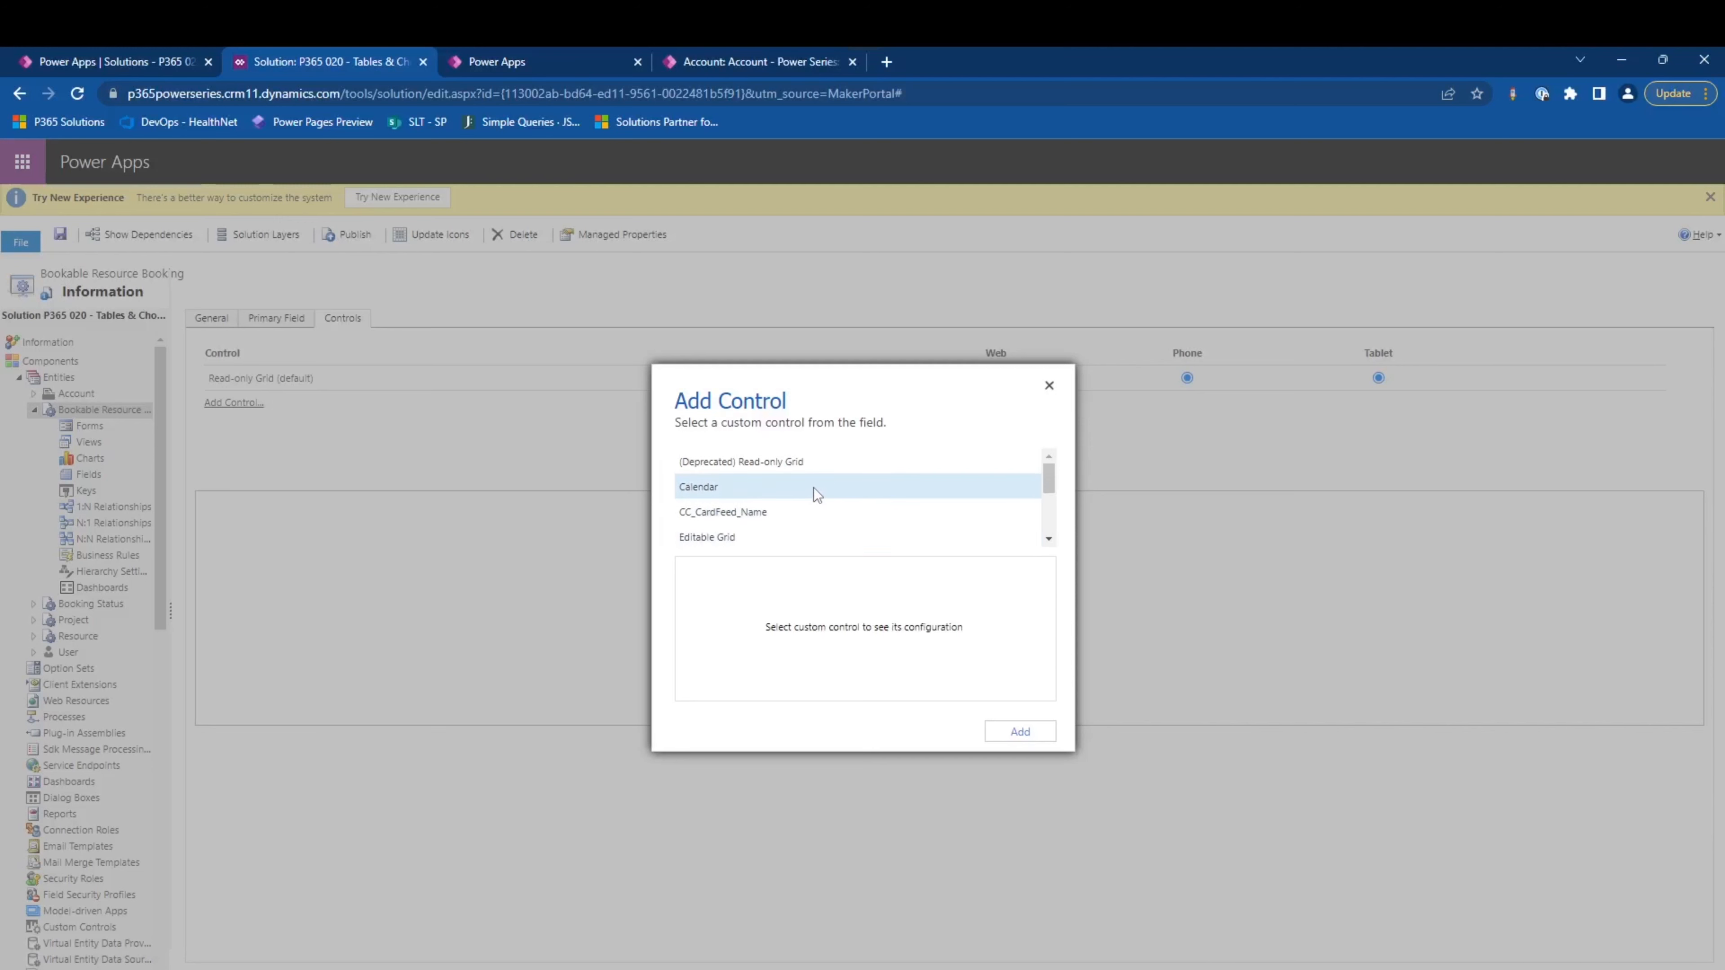
{"action": "left_click", "coordinate": [815, 488]}
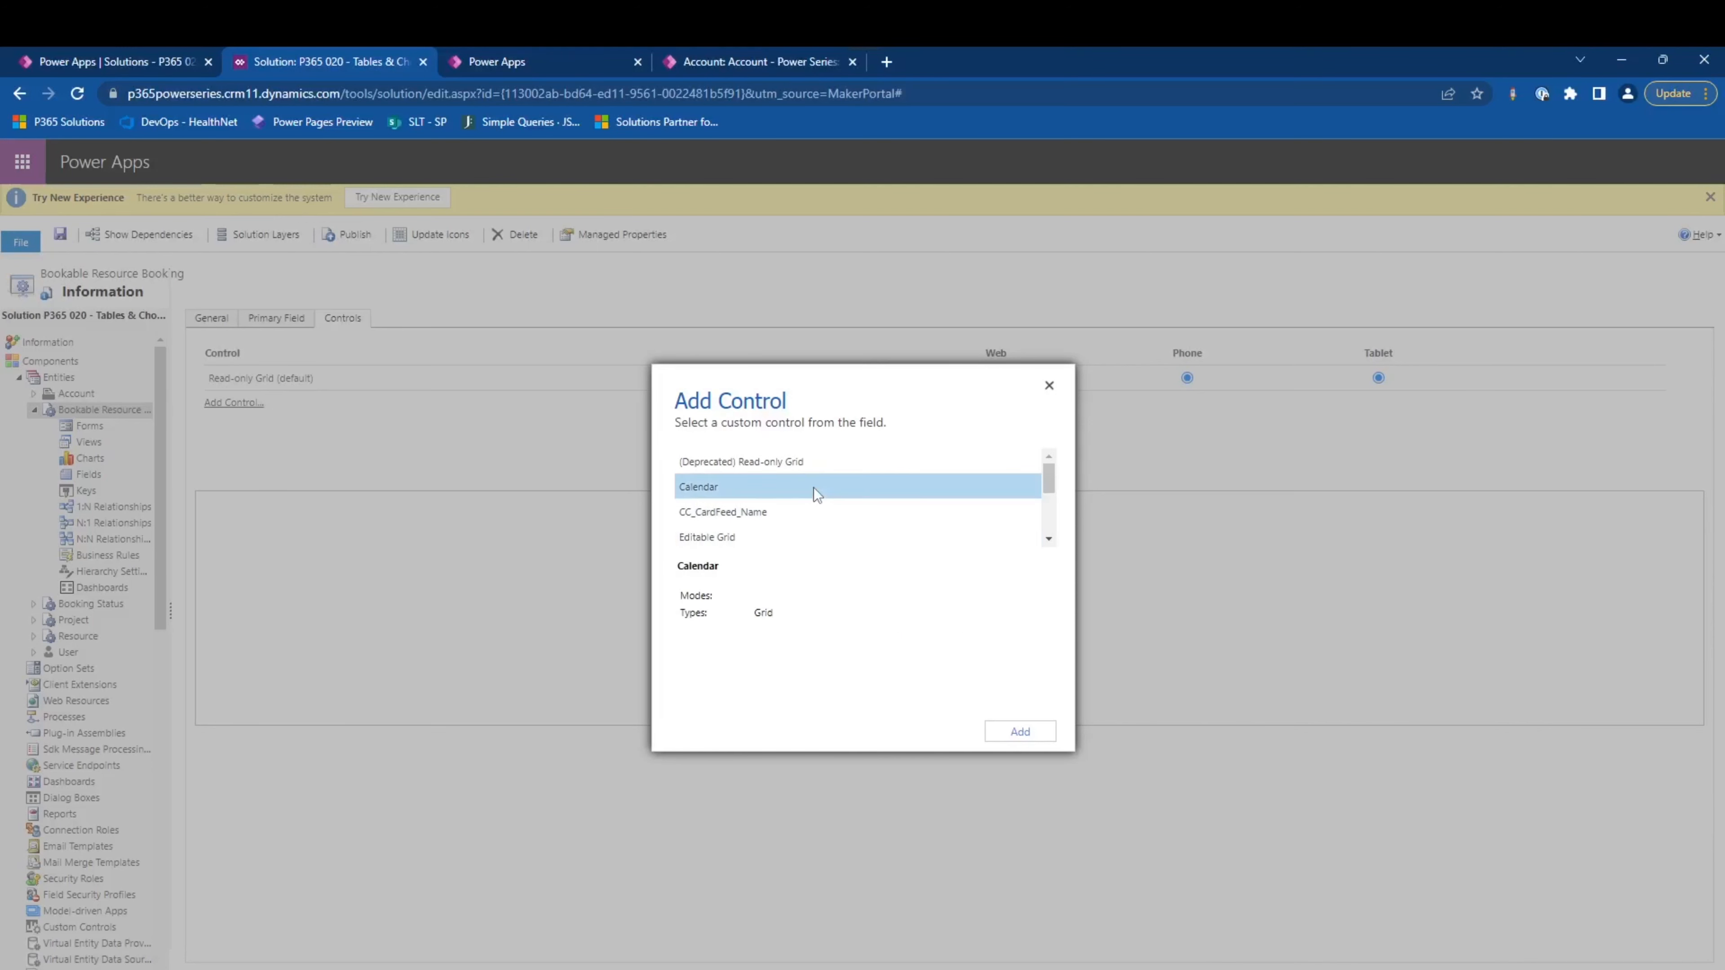
{"action": "left_click", "coordinate": [1021, 732]}
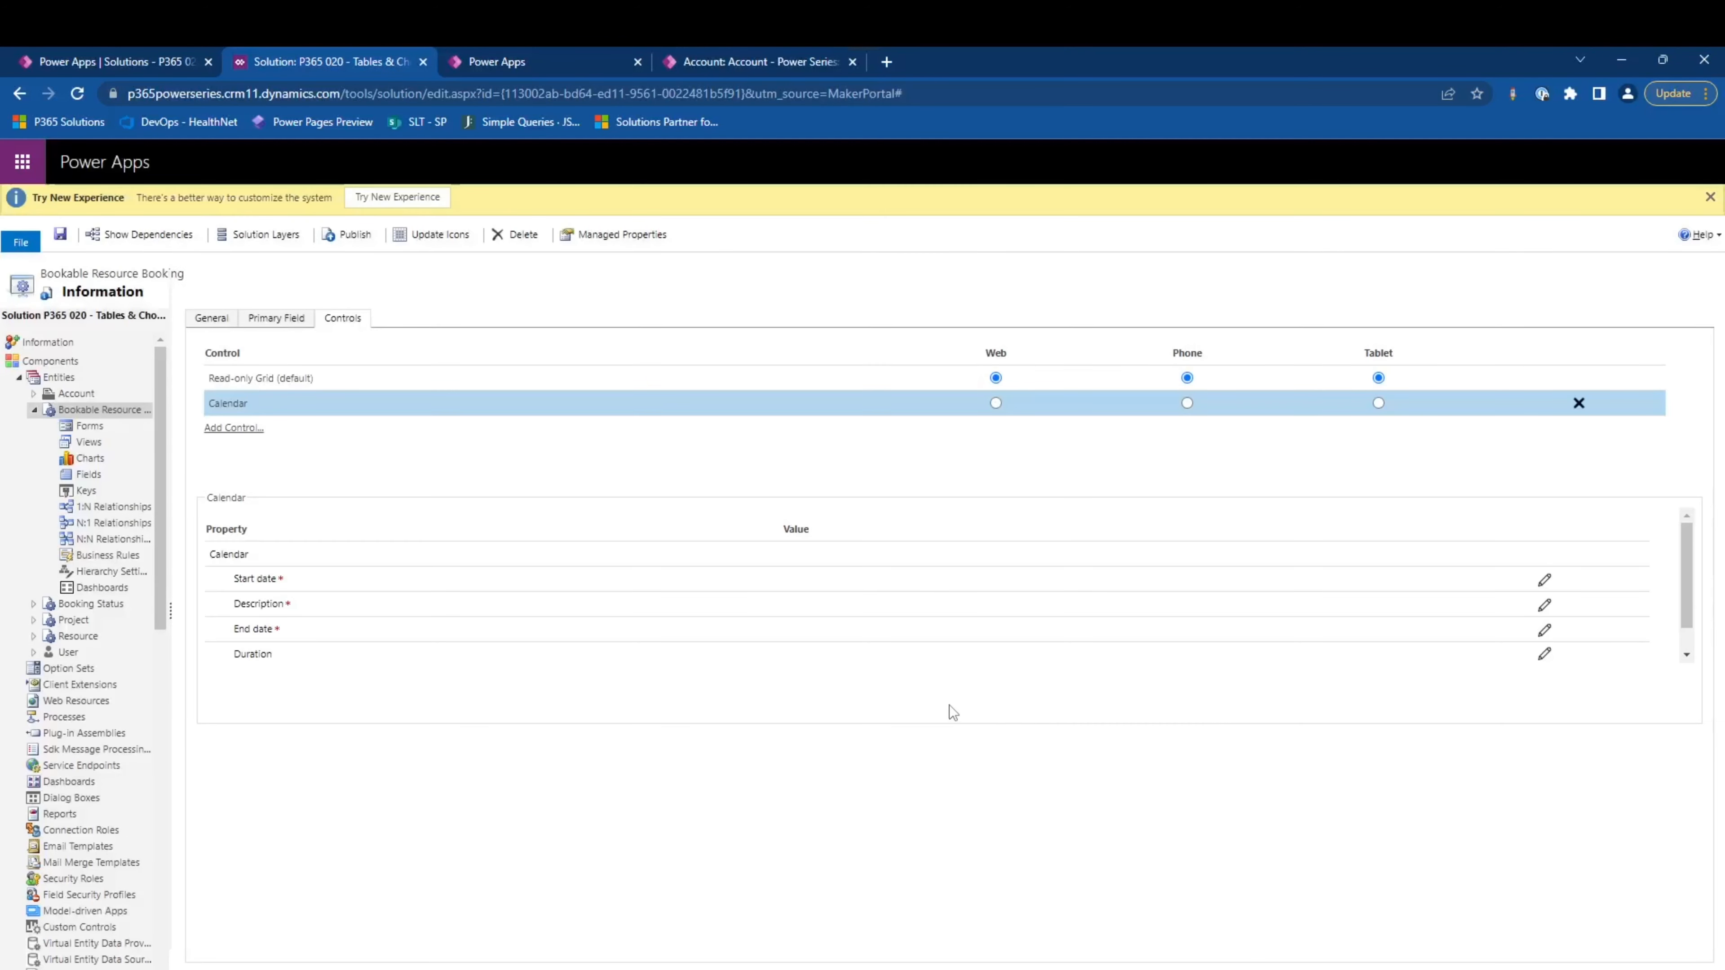
- Bind the Calendar control's Start date property to the p365_startdate field
{"action": "left_click", "coordinate": [1544, 582]}
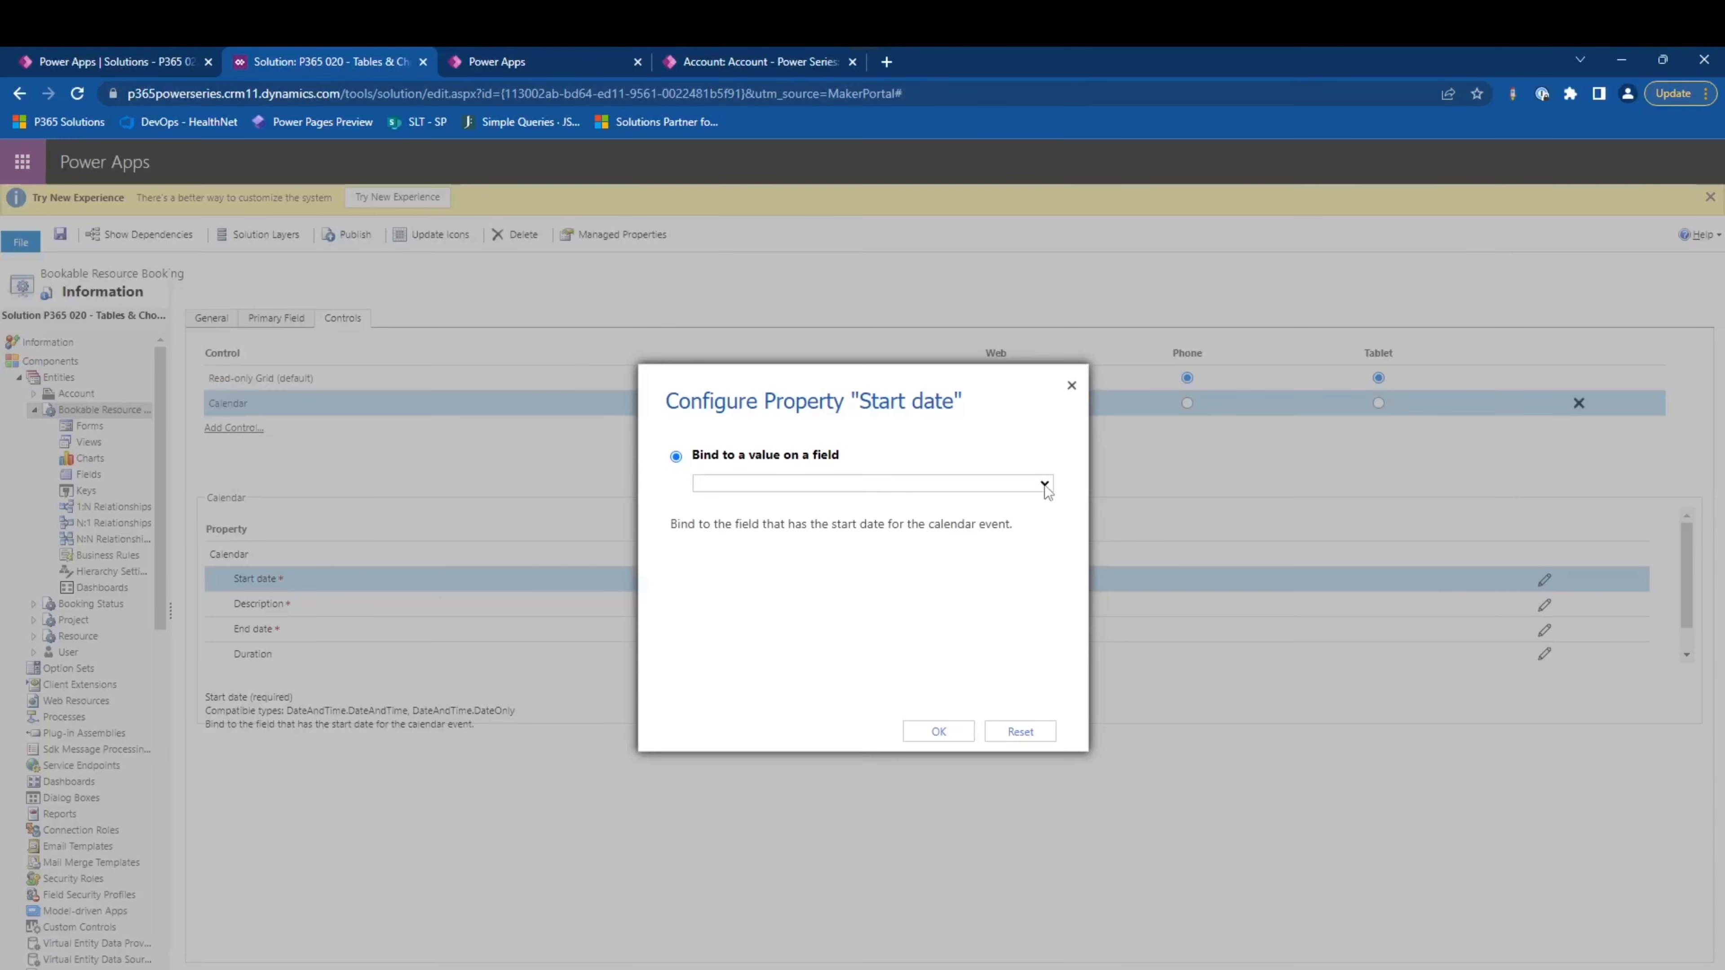
{"action": "left_click", "coordinate": [1046, 486]}
{"action": "left_click", "coordinate": [849, 571]}
{"action": "left_click", "coordinate": [938, 732]}
- Bind the Calendar control's Description property to the p365_bookingname field
{"action": "left_click", "coordinate": [1545, 605]}
{"action": "left_click", "coordinate": [1043, 407]}
{"action": "left_click", "coordinate": [822, 540]}
{"action": "left_click", "coordinate": [937, 807]}
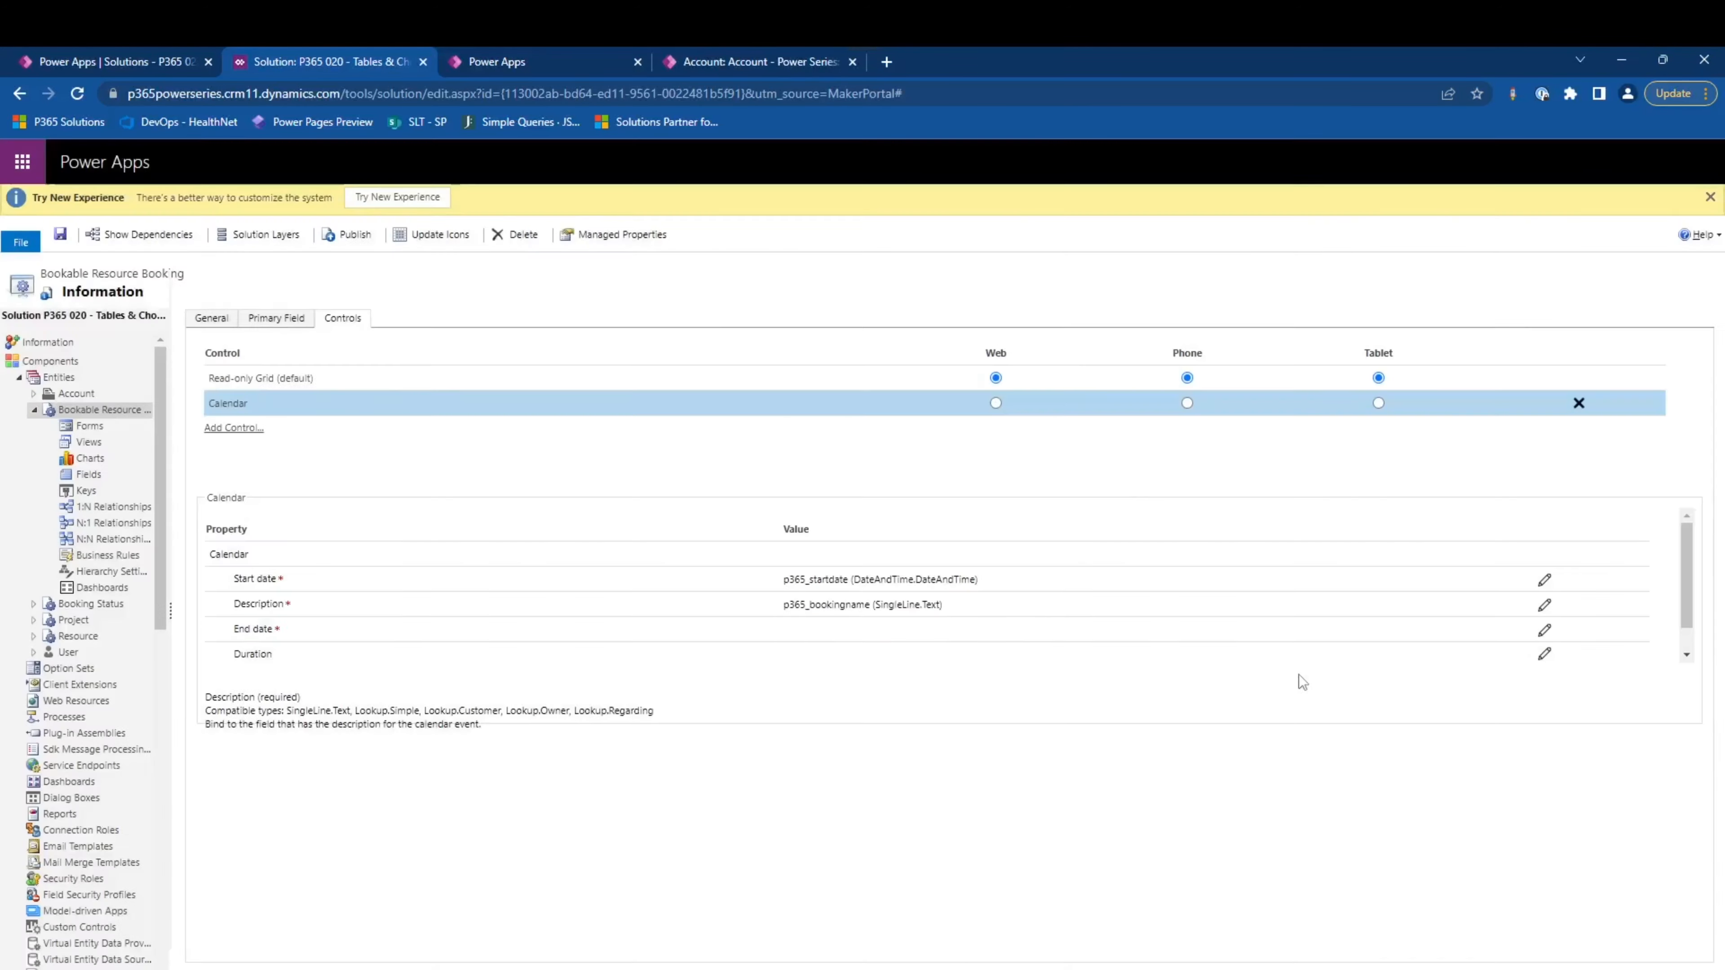
- Bind the Calendar control's End date property to the p365_enddate field
{"action": "left_click", "coordinate": [1545, 631]}
{"action": "left_click", "coordinate": [1043, 485]}
{"action": "left_click", "coordinate": [842, 559]}
{"action": "left_click", "coordinate": [939, 732]}
- Bind the Calendar control's Duration property to the p365_duration field
{"action": "left_click", "coordinate": [1545, 654]}
{"action": "left_click", "coordinate": [1043, 486]}
{"action": "left_click", "coordinate": [843, 513]}
{"action": "left_click", "coordinate": [938, 732]}
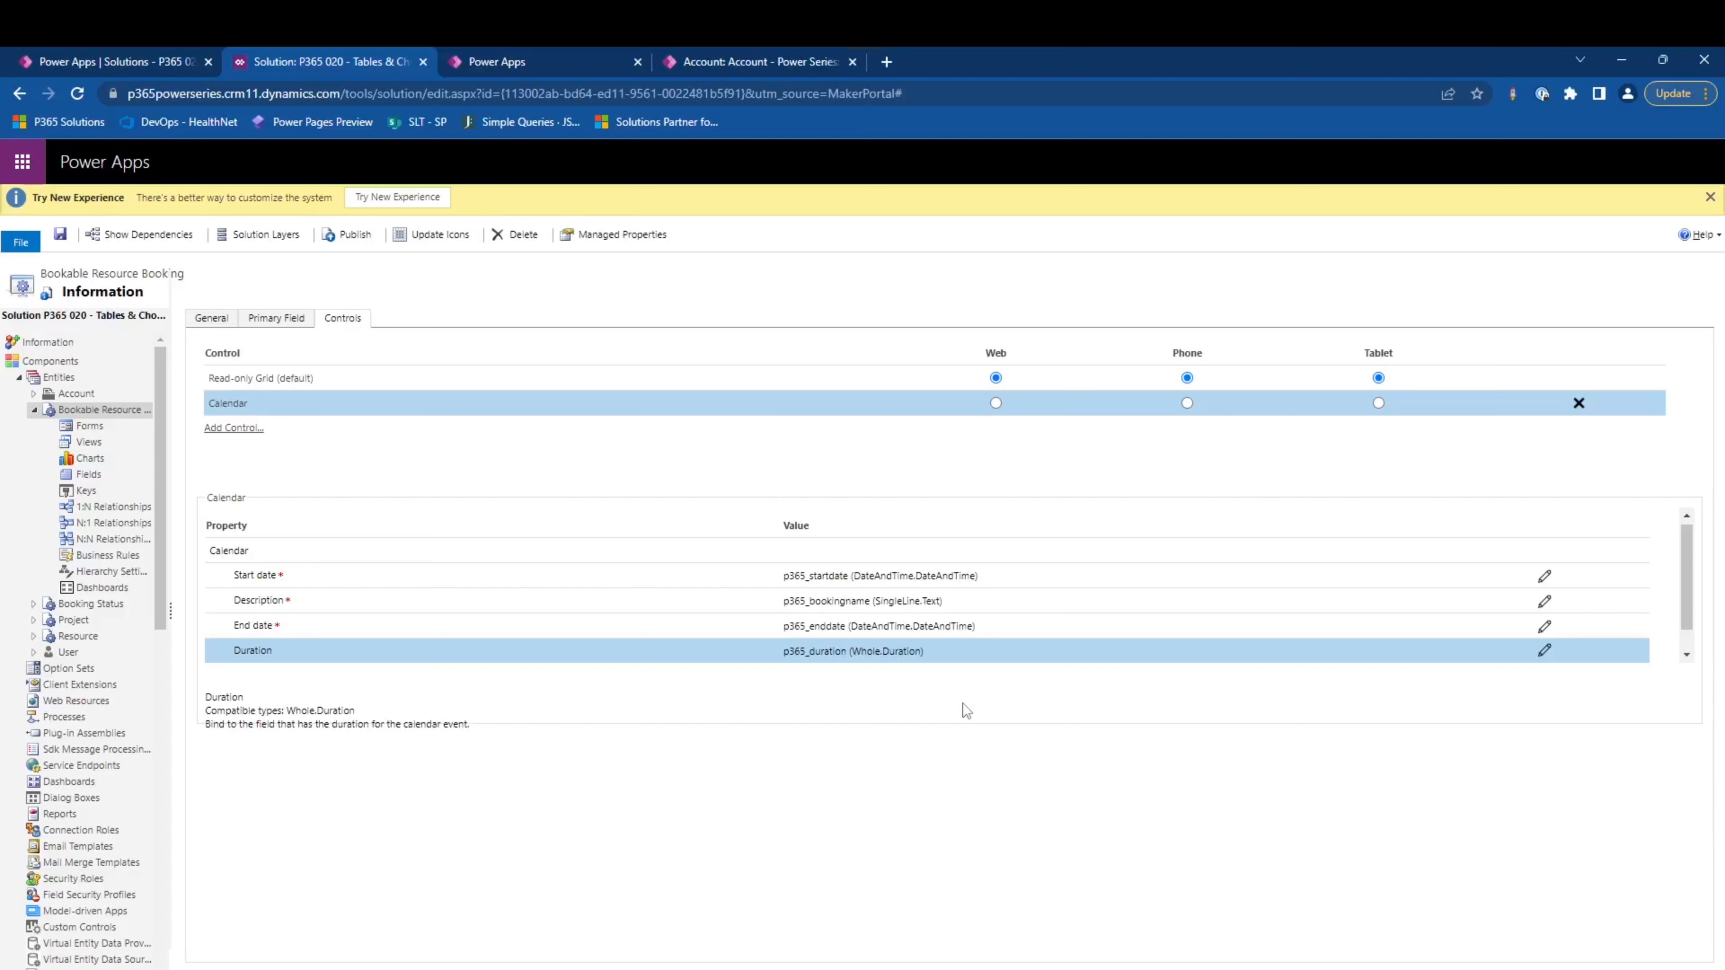
- Make the Calendar the control for Web, Phone and Tablet, and save and publish the Bookable Resource Booking entity
{"action": "left_click", "coordinate": [995, 403]}
{"action": "left_click", "coordinate": [1187, 403]}
{"action": "left_click", "coordinate": [1378, 403]}
{"action": "left_click", "coordinate": [61, 233]}
{"action": "left_click", "coordinate": [348, 234]}
{"action": "key", "text": "Return"}
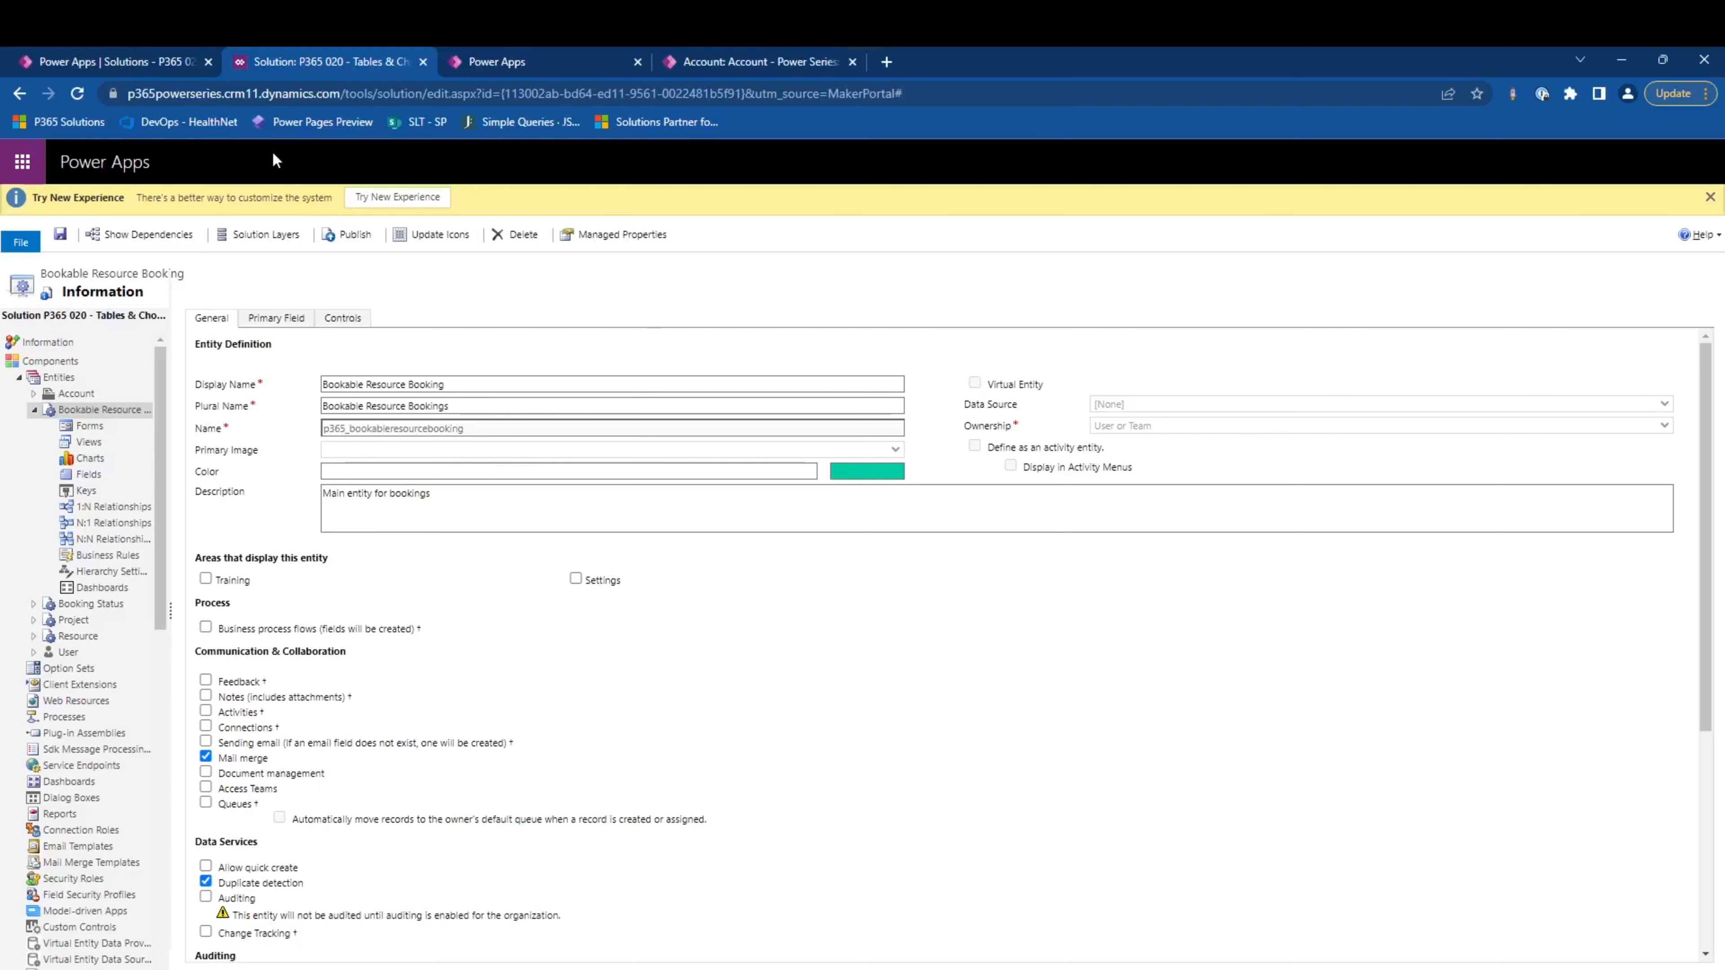
- Return to the P365 020 solution's objects in the maker portal and open the Bookable Resource Booking table's views
{"action": "left_click", "coordinate": [165, 55]}
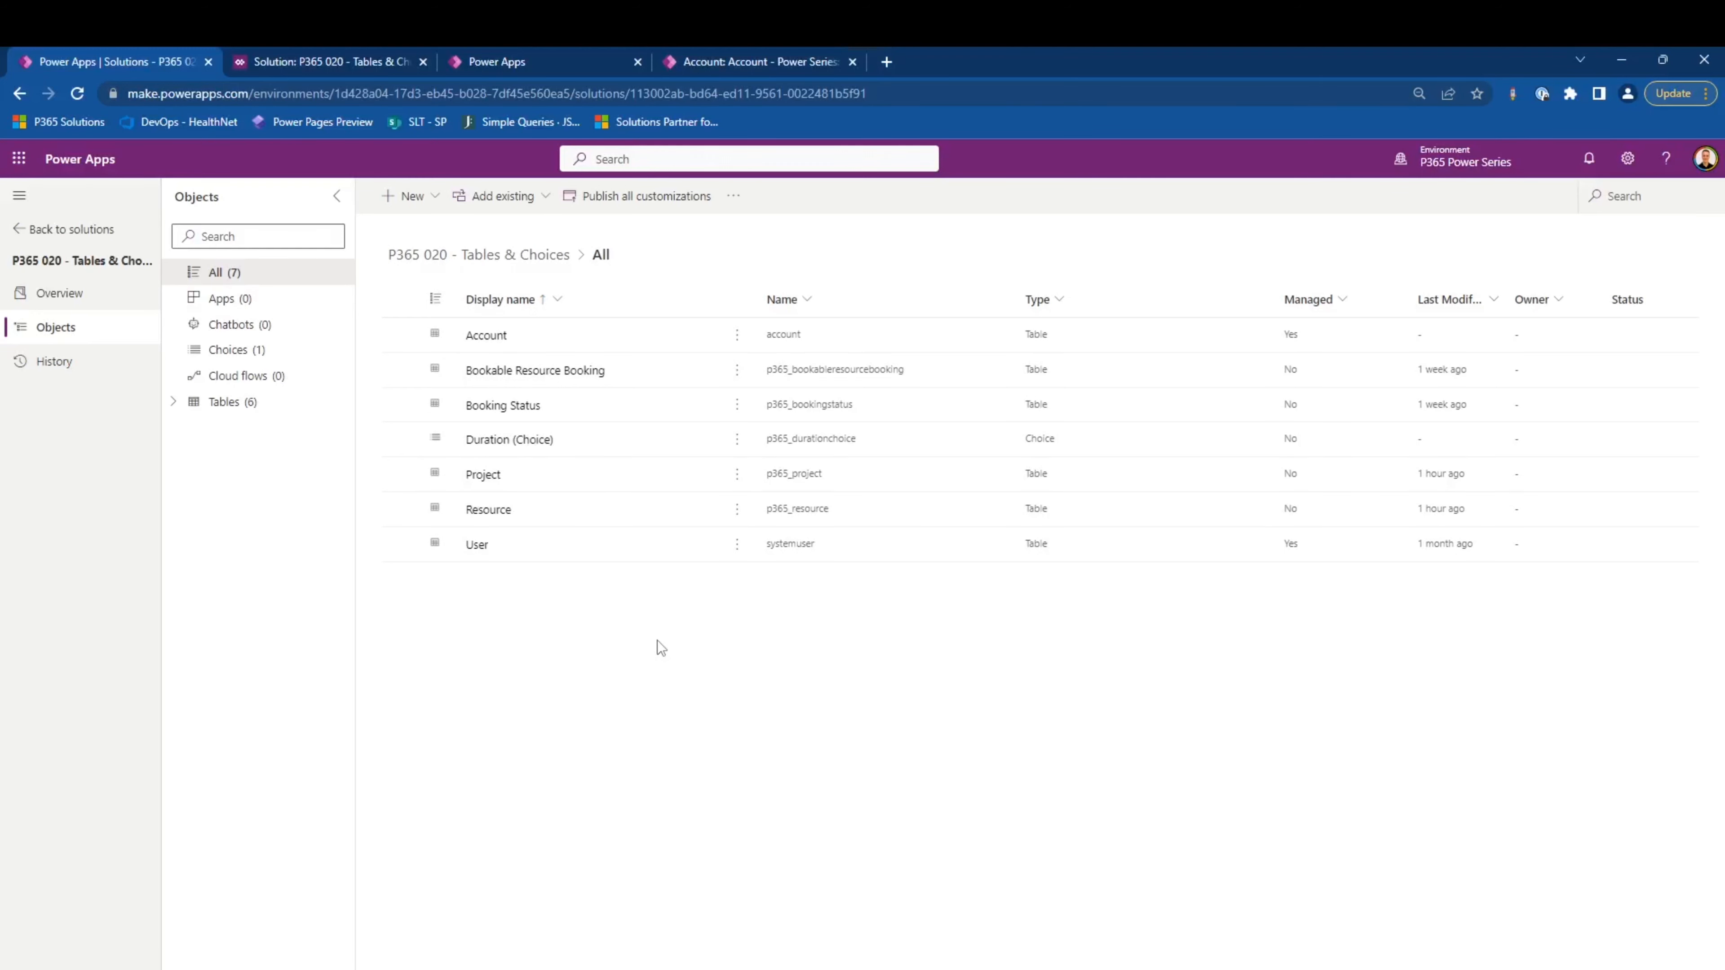
{"action": "left_click", "coordinate": [587, 382]}
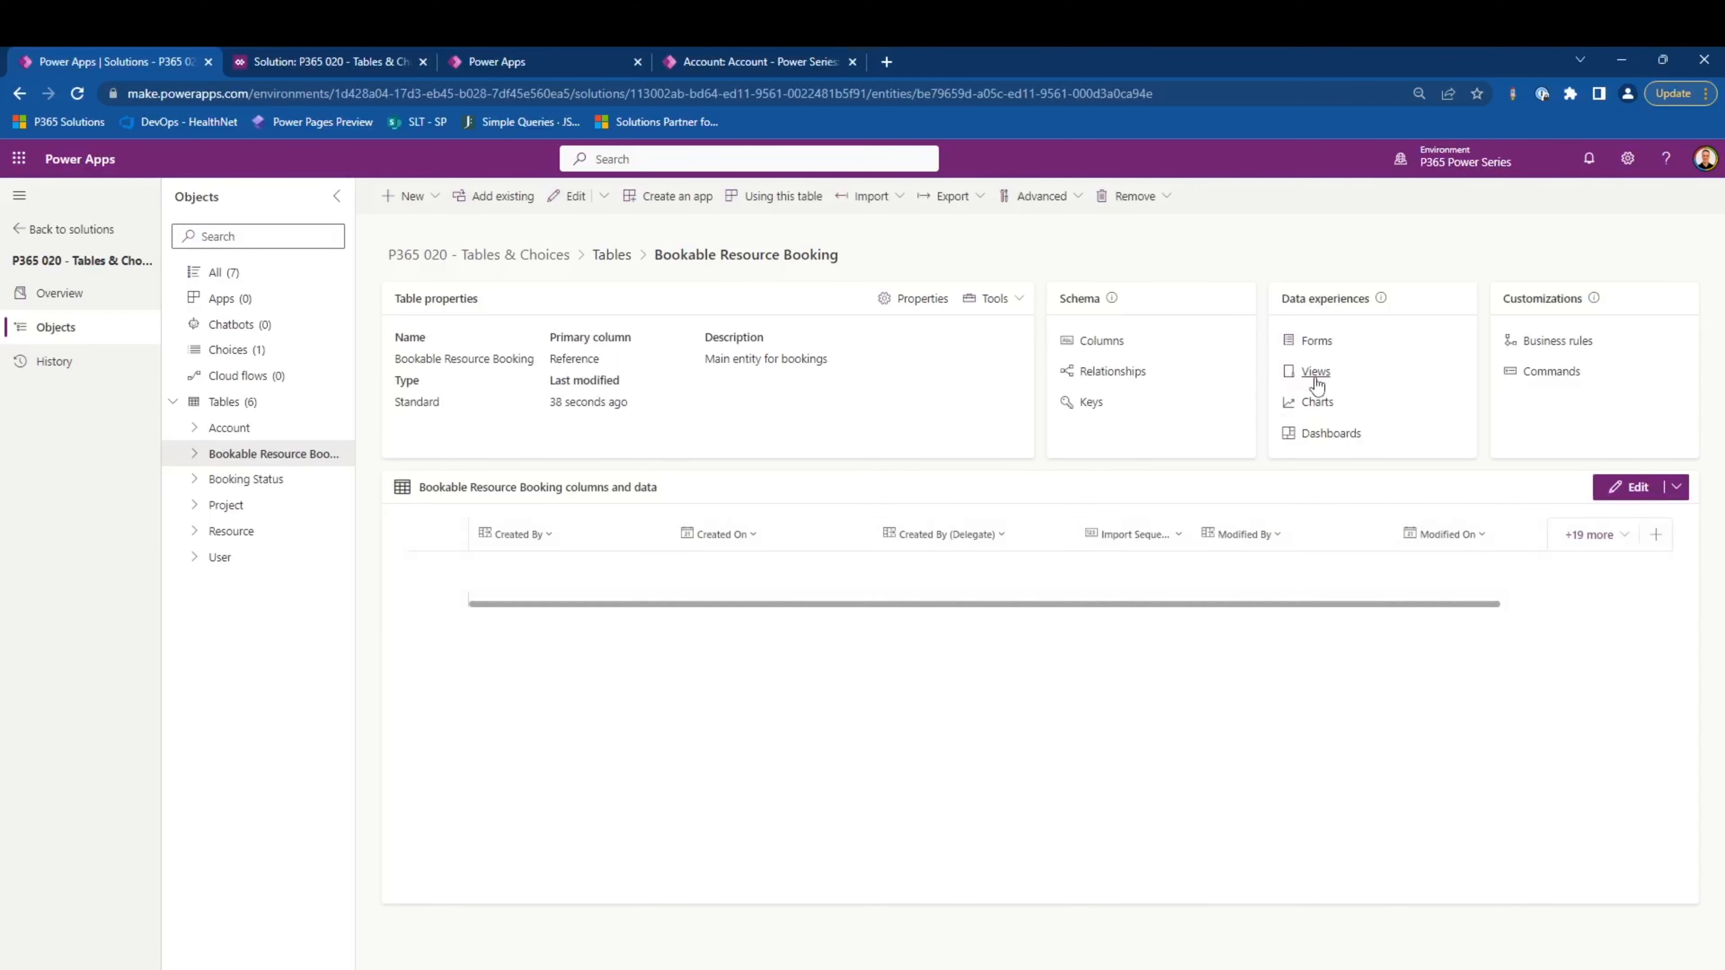
{"action": "left_click", "coordinate": [1315, 373]}
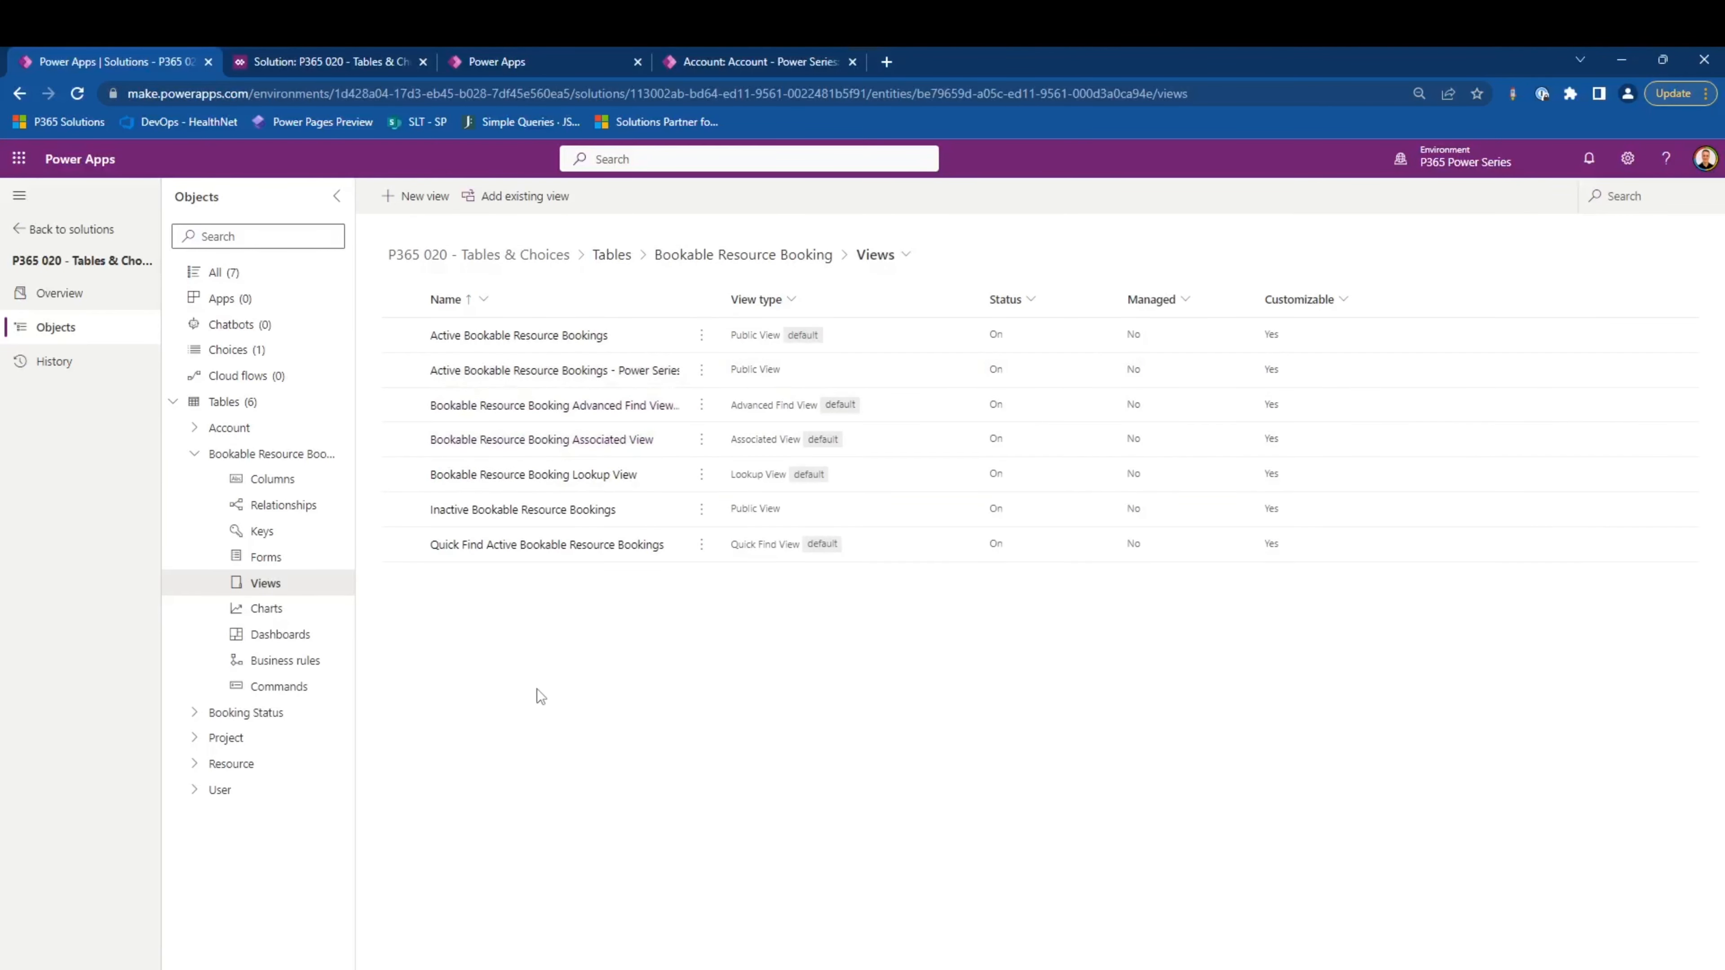
- Create a view named My Bookings with the description "My bookings a user" for the Bookable Resource Booking table
{"action": "left_click", "coordinate": [415, 195]}
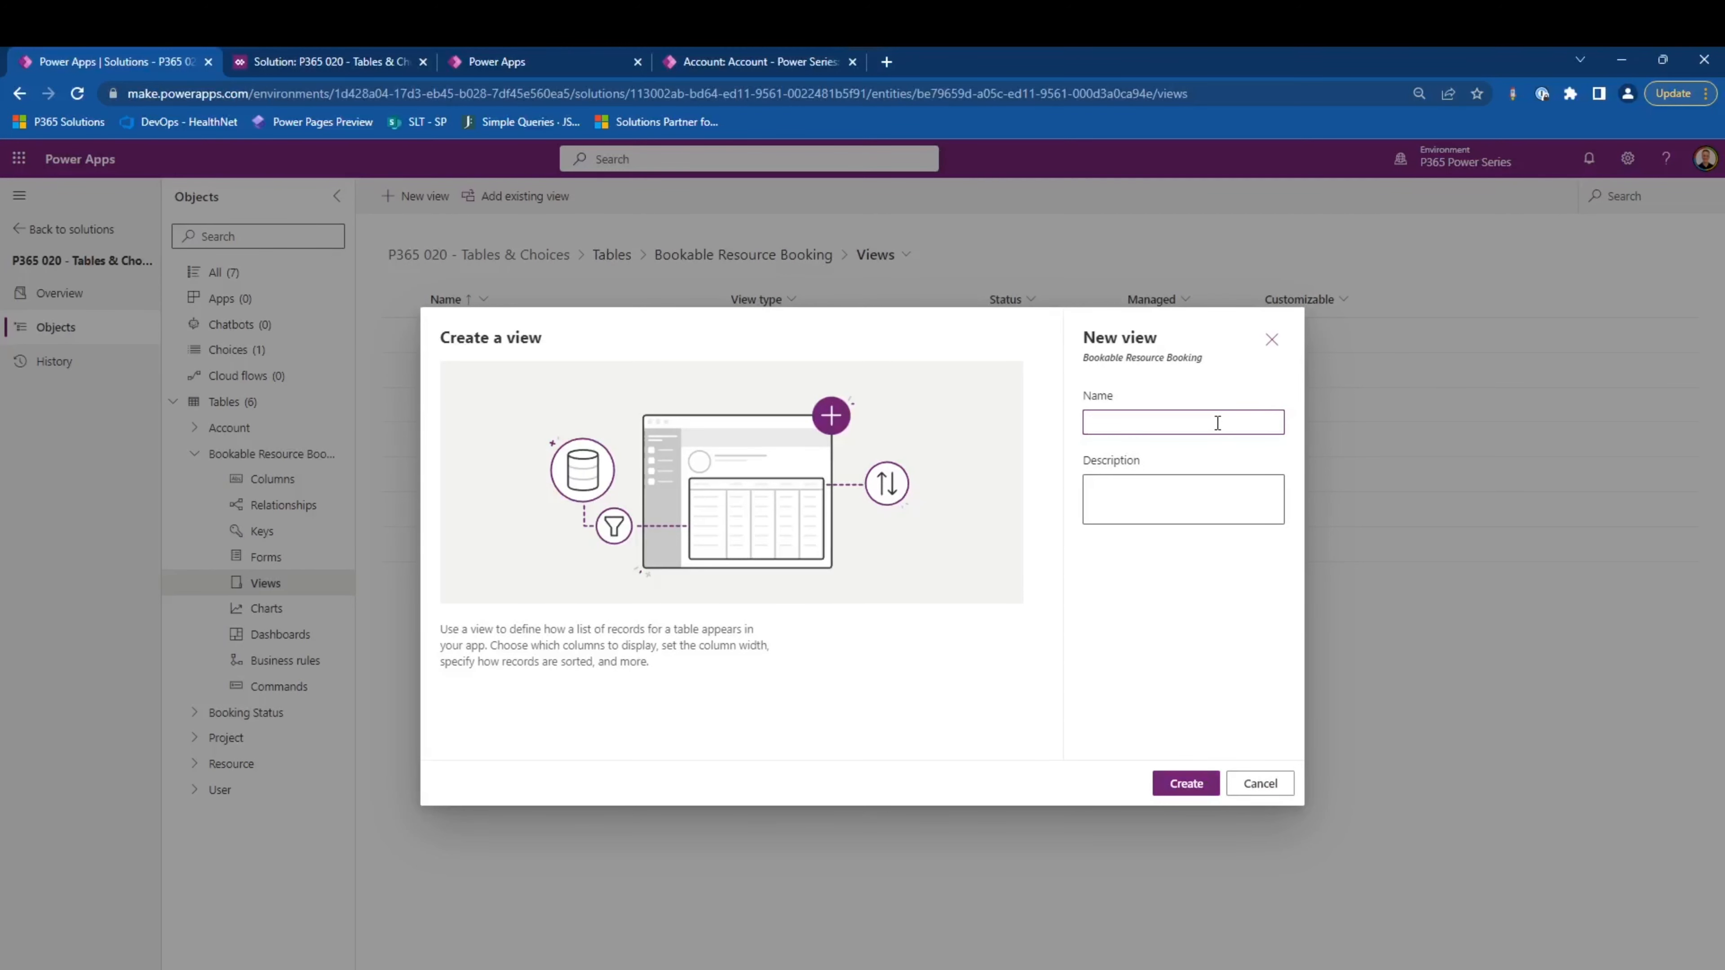
{"action": "type", "text": "My Bookings"}
{"action": "left_click", "coordinate": [1218, 504]}
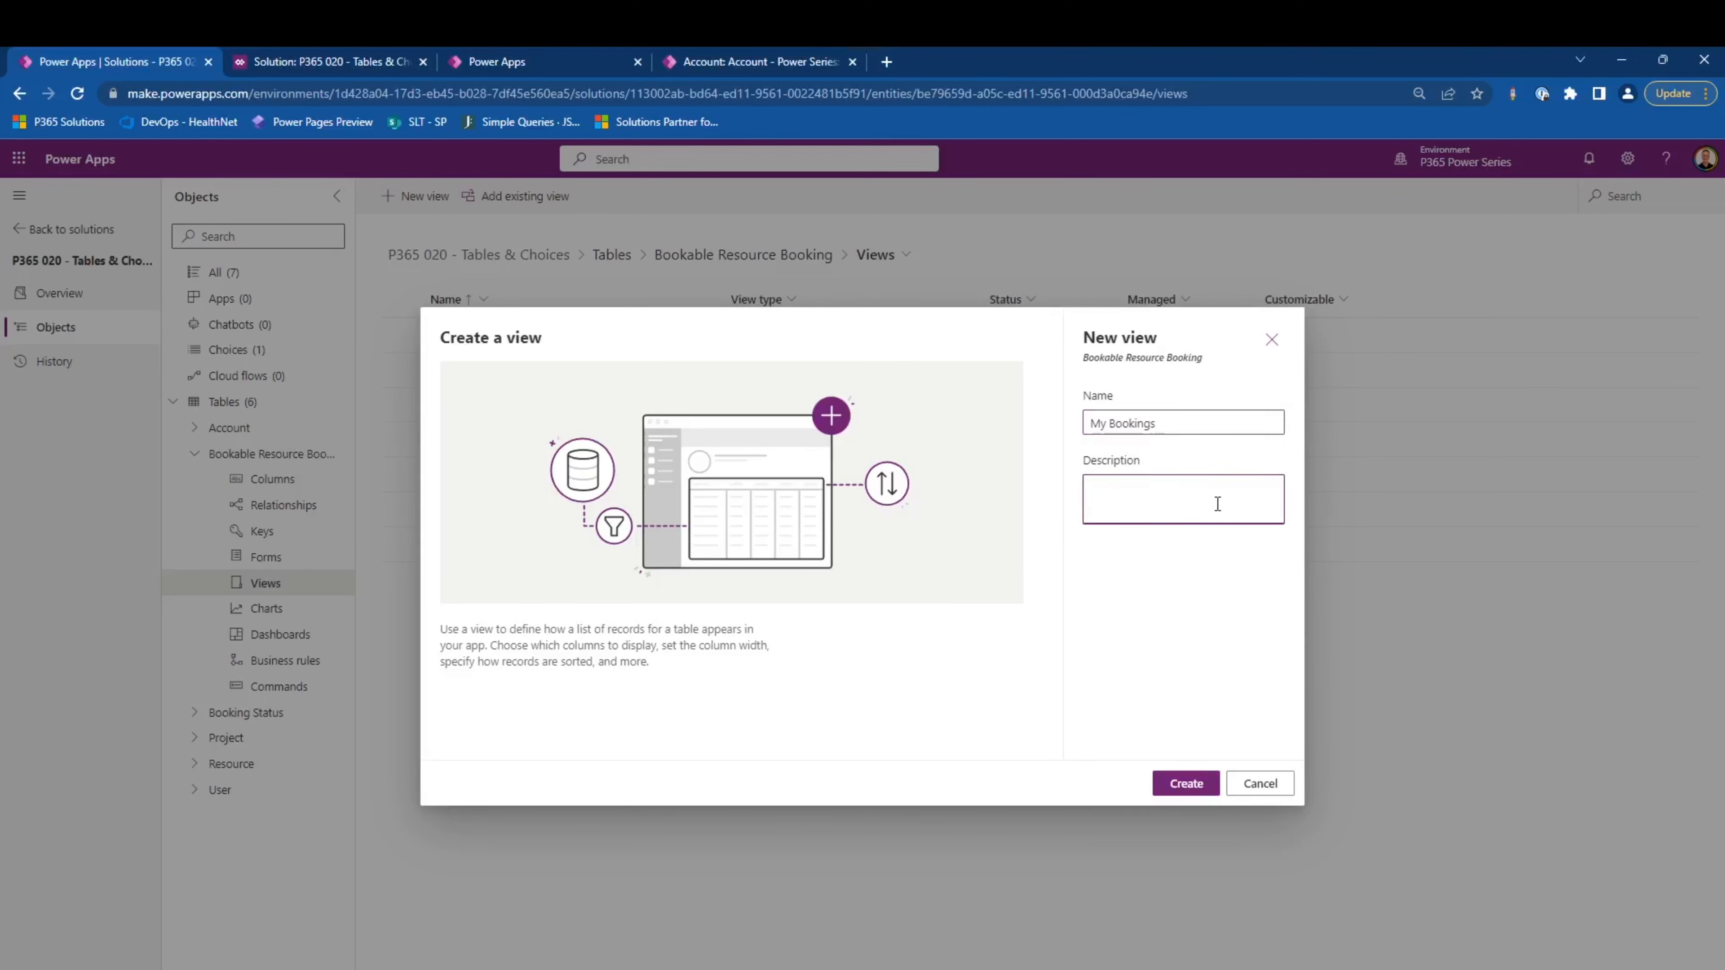
{"action": "type", "text": "My bookings a user"}
{"action": "left_click", "coordinate": [1186, 783]}
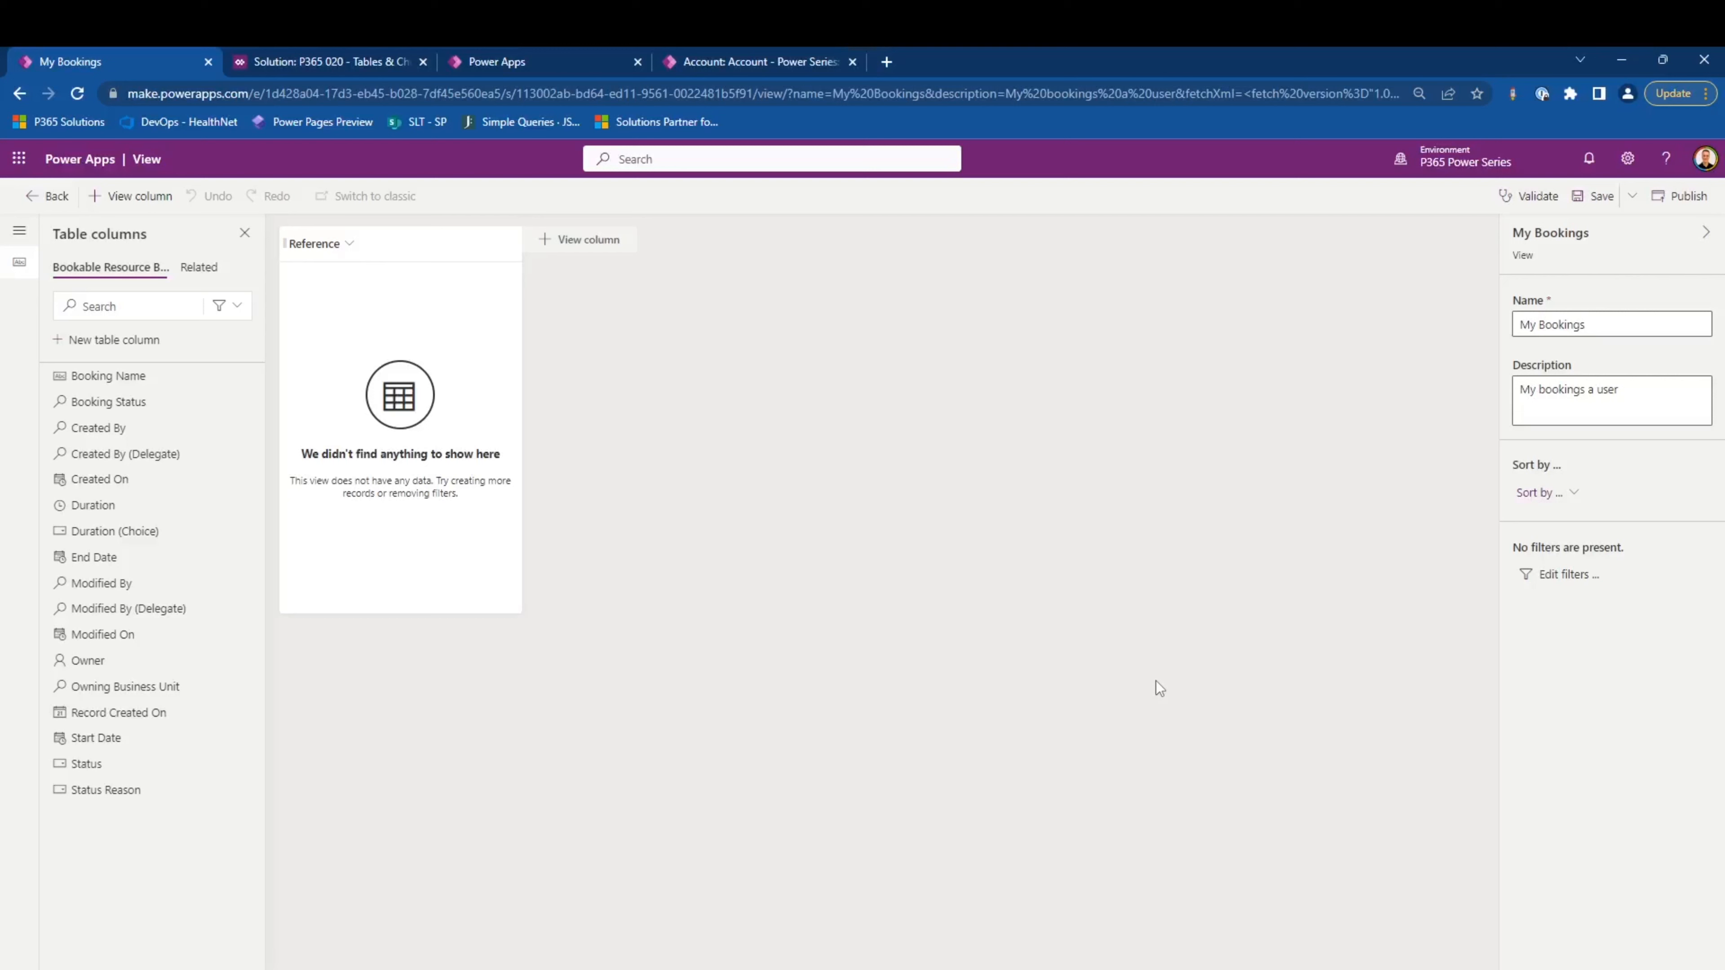
- Add the Booking Name, Start Date, End Date and Duration columns to the My Bookings view
{"action": "left_click", "coordinate": [135, 375]}
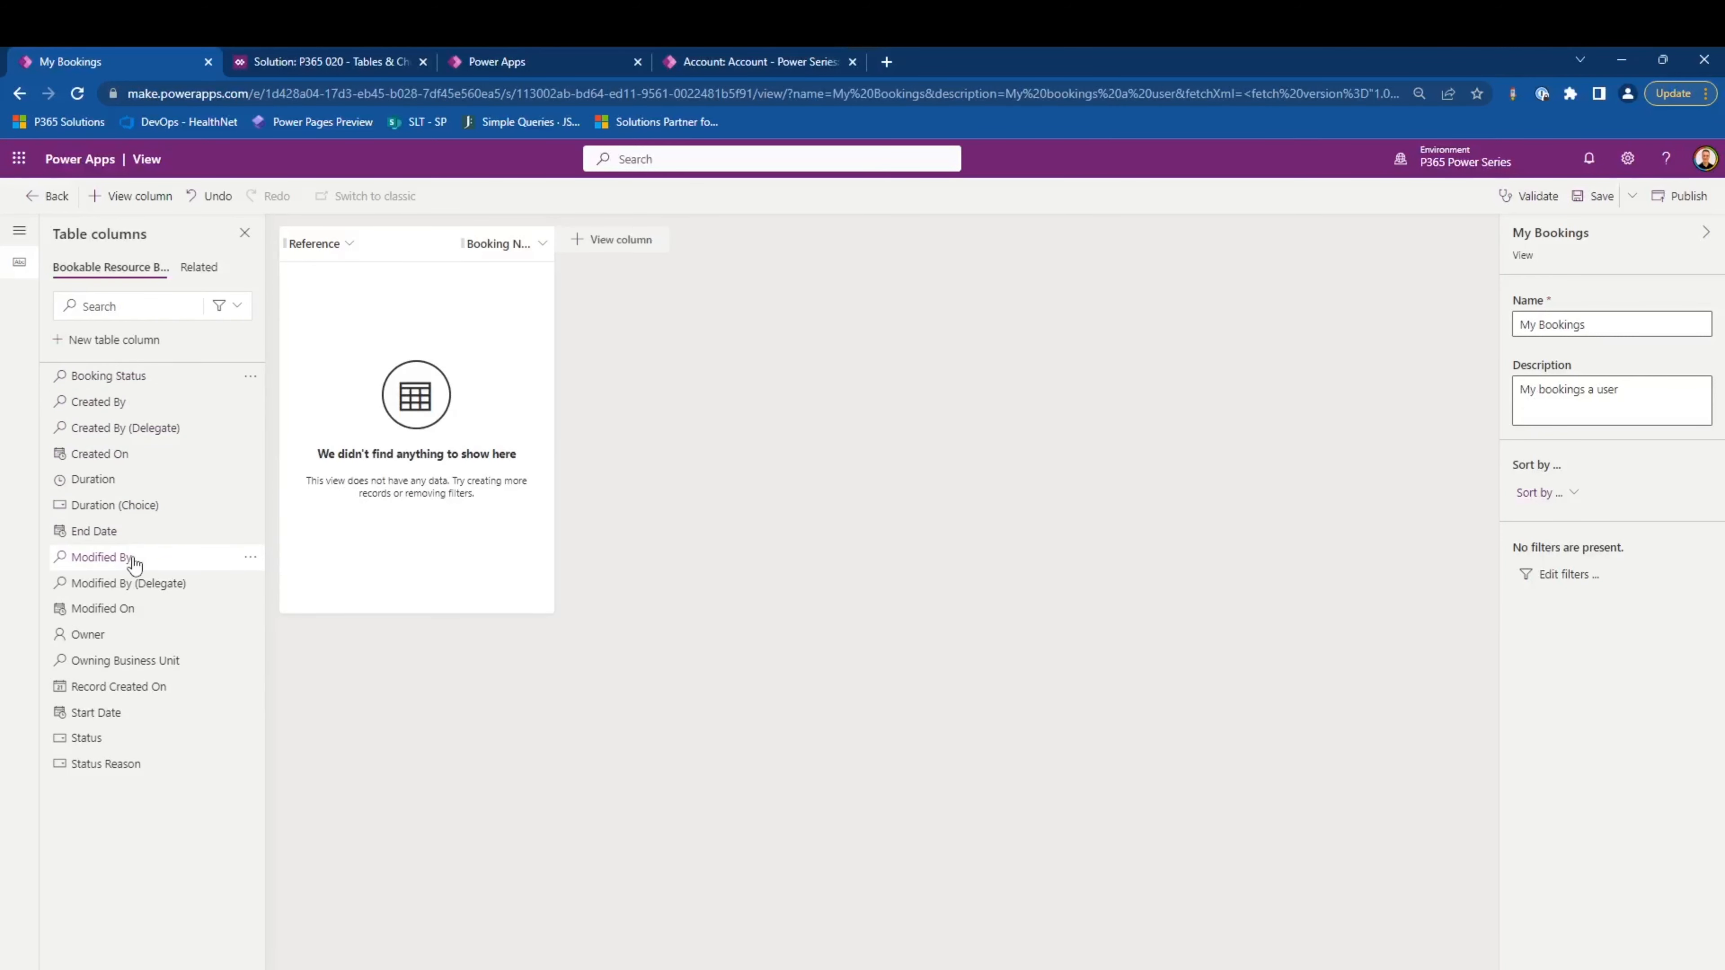
{"action": "mouse_move", "coordinate": [134, 555]}
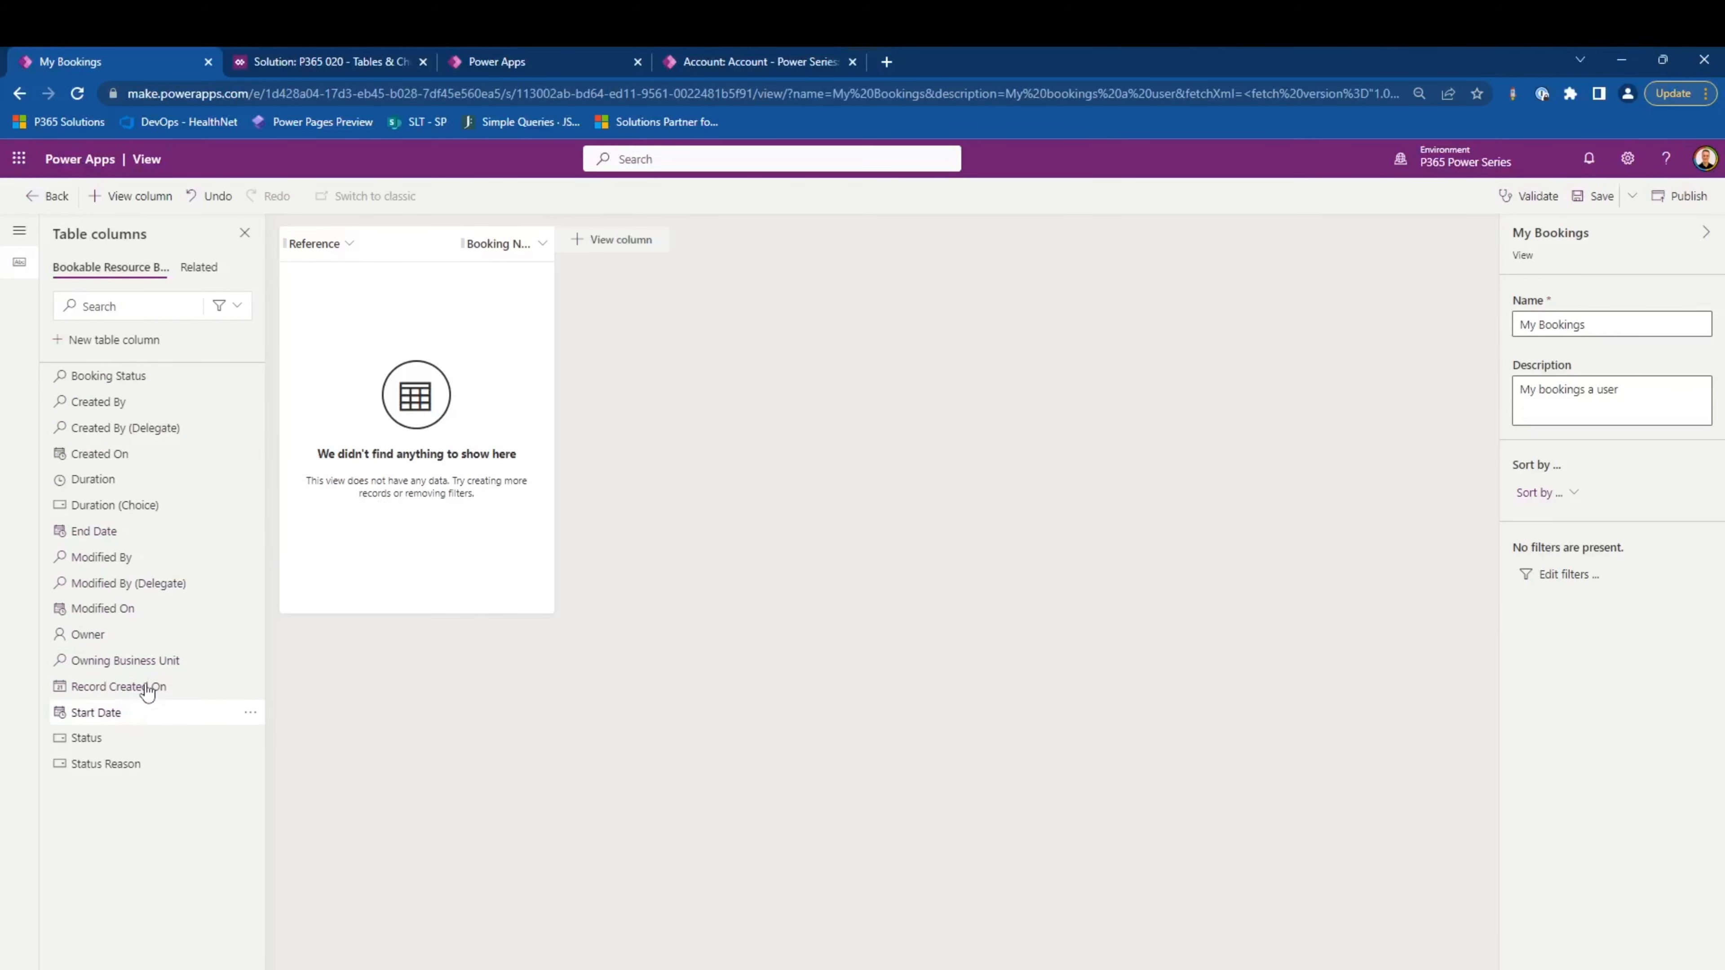
{"action": "left_click", "coordinate": [144, 710]}
{"action": "left_click", "coordinate": [140, 530]}
{"action": "left_click", "coordinate": [127, 479]}
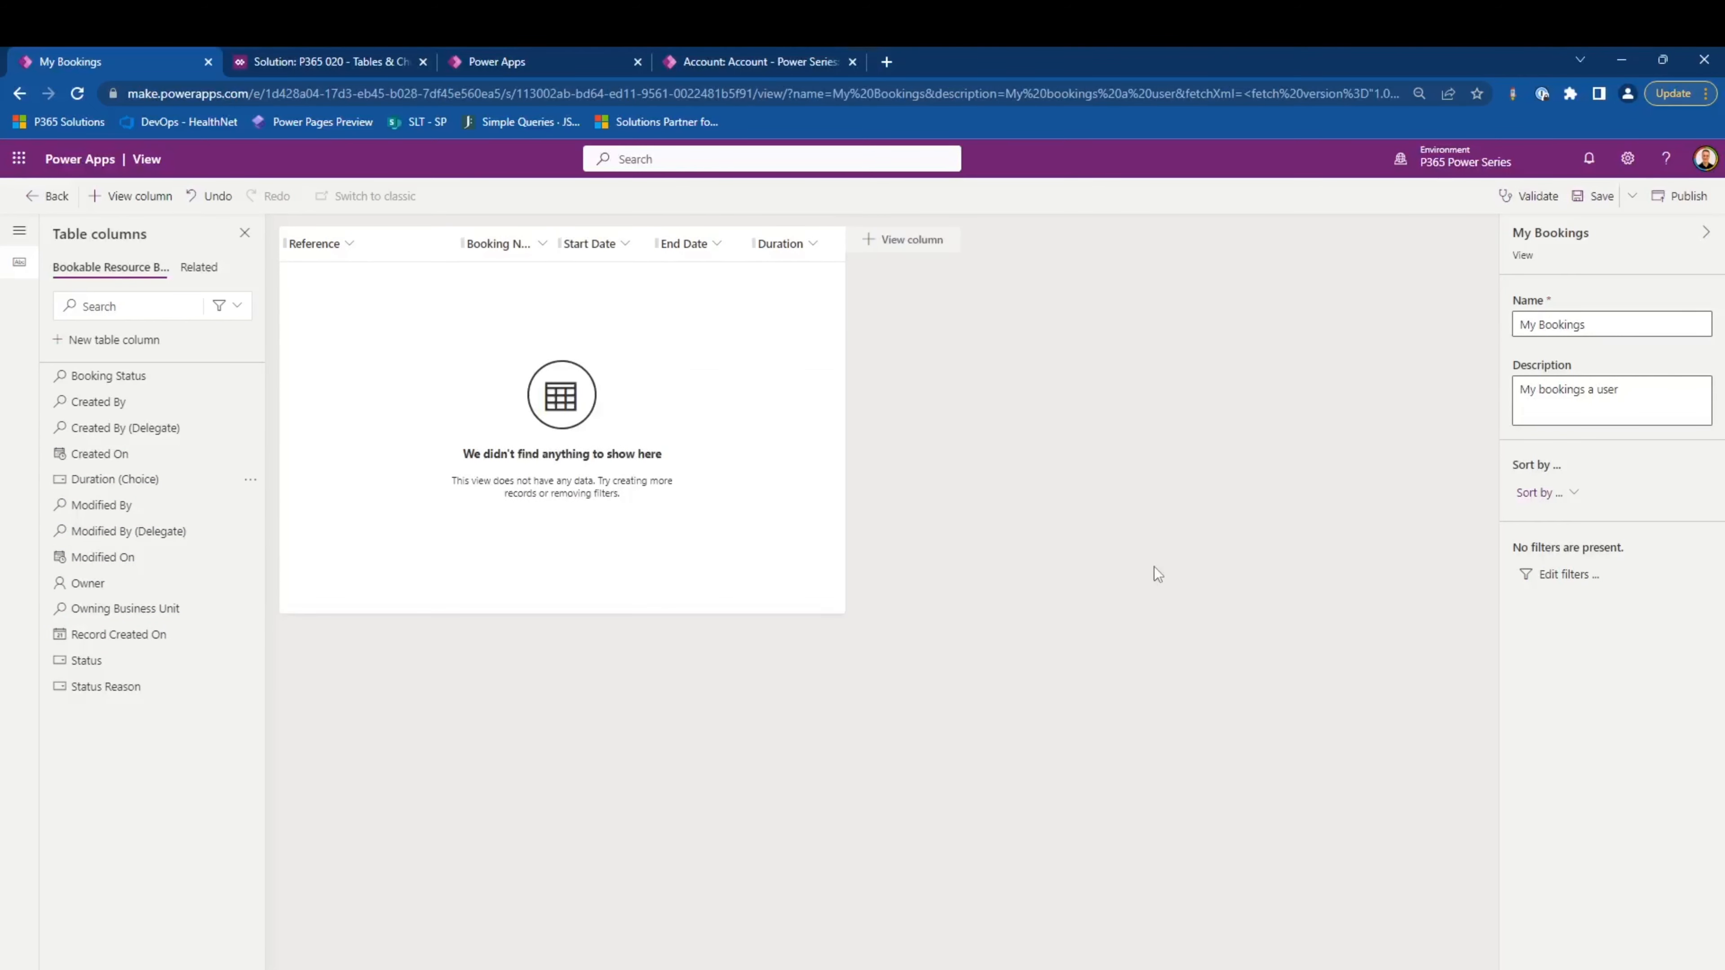
- Filter the My Bookings view to rows where Owner equals current user
{"action": "left_click", "coordinate": [1589, 576]}
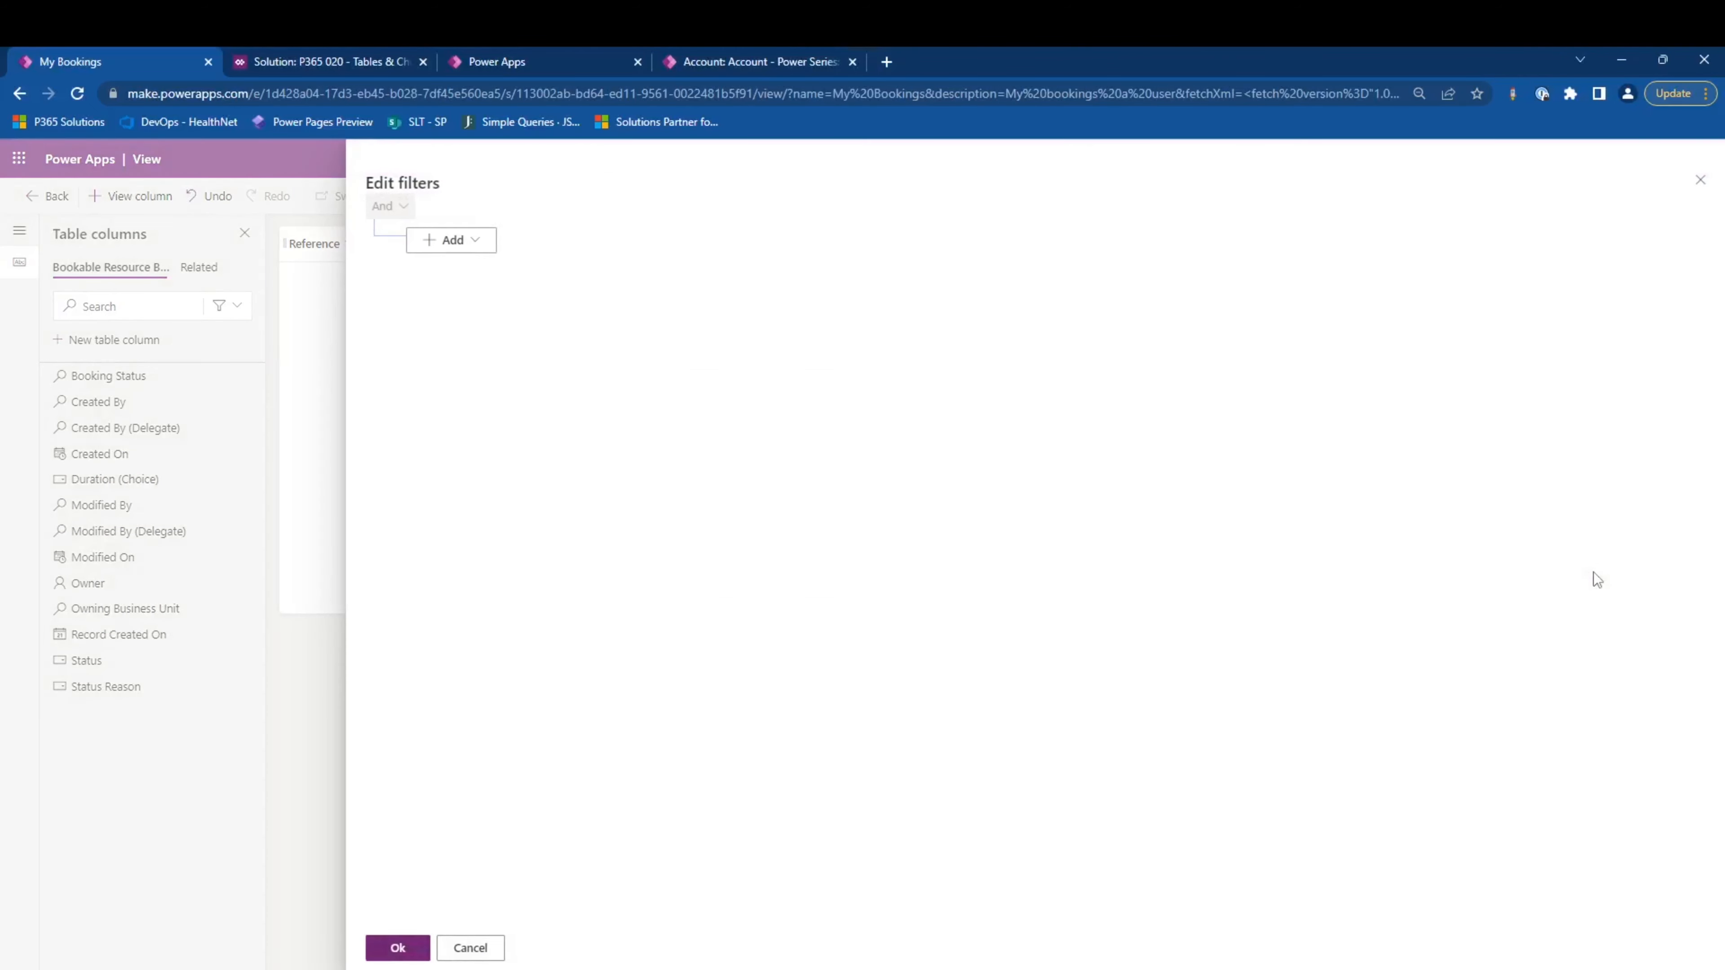
{"action": "left_click", "coordinate": [491, 250]}
{"action": "left_click", "coordinate": [491, 268]}
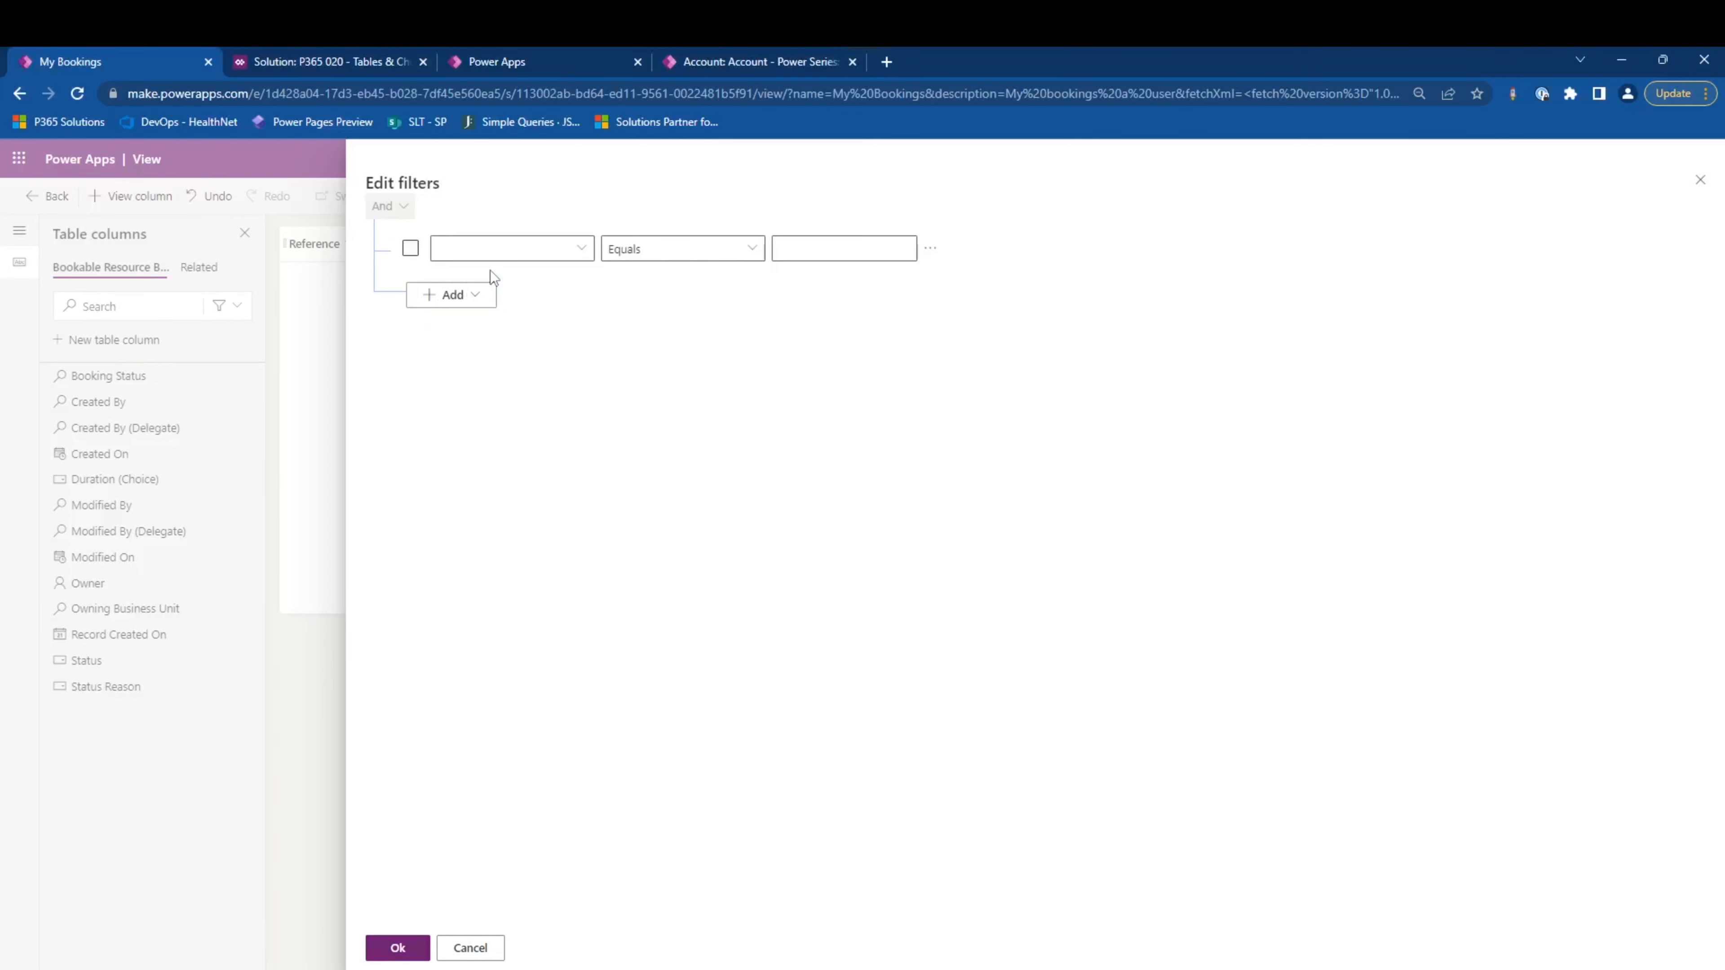
{"action": "left_click", "coordinate": [538, 248]}
{"action": "type", "text": "Owner"}
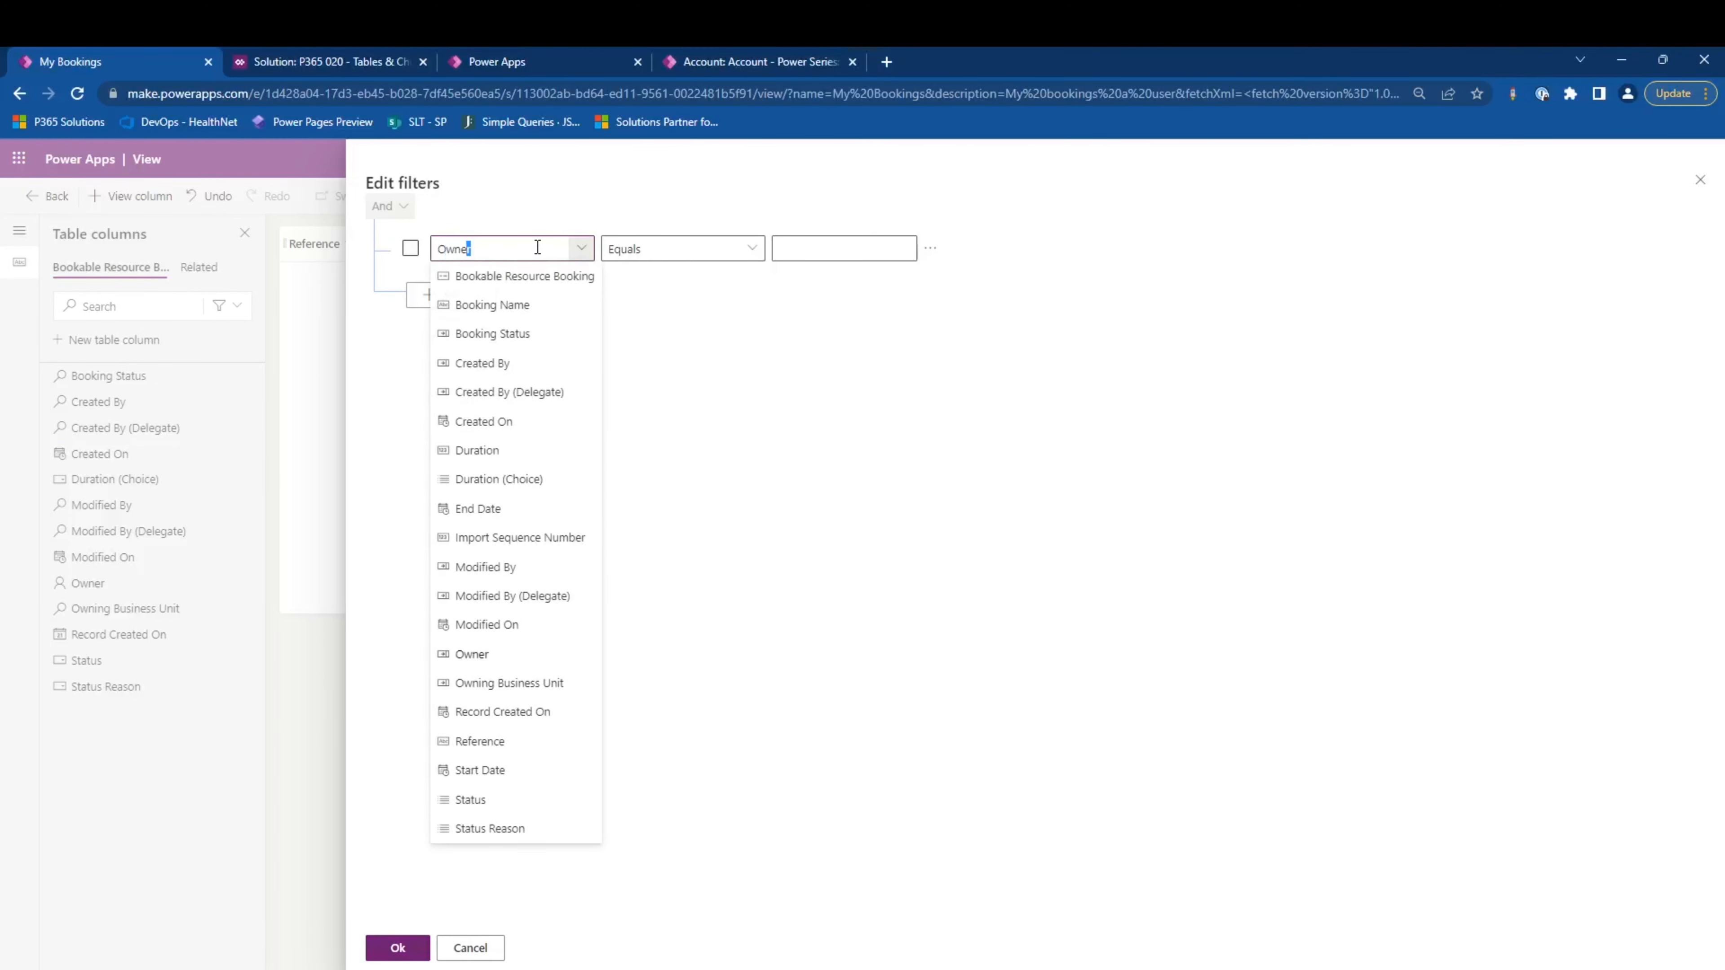
{"action": "left_click", "coordinate": [818, 367]}
{"action": "left_click", "coordinate": [398, 947]}
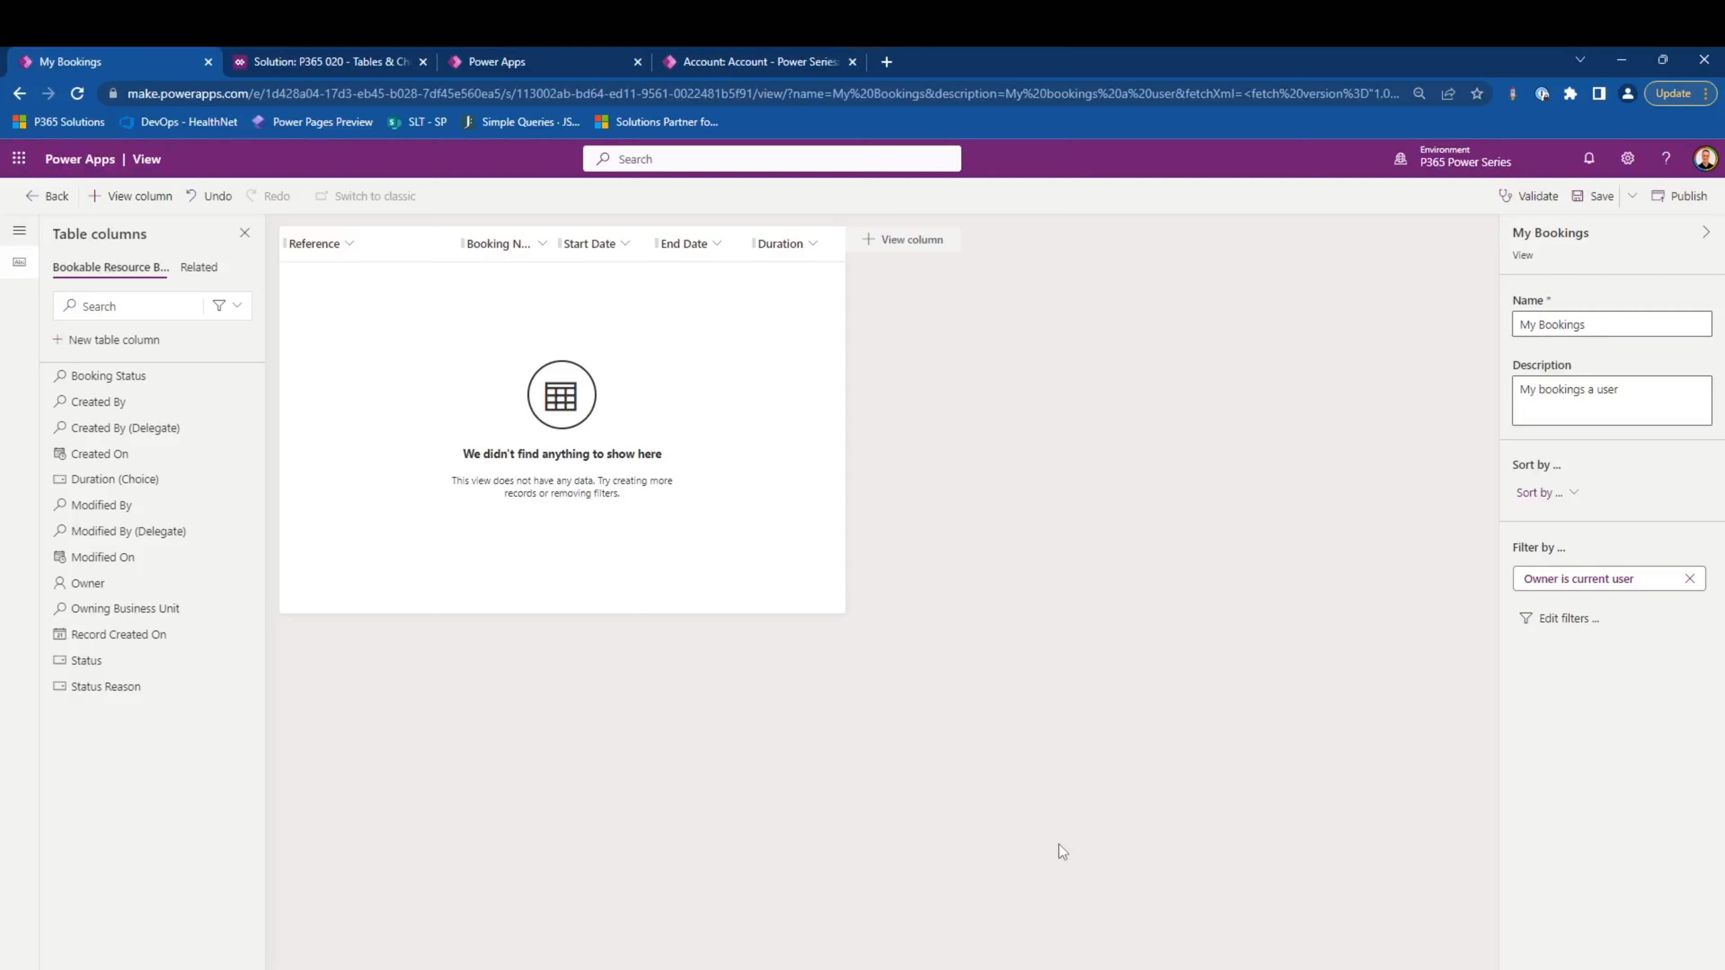
- Sort the My Bookings view by Start Date in descending order and save it
{"action": "left_click", "coordinate": [1562, 493]}
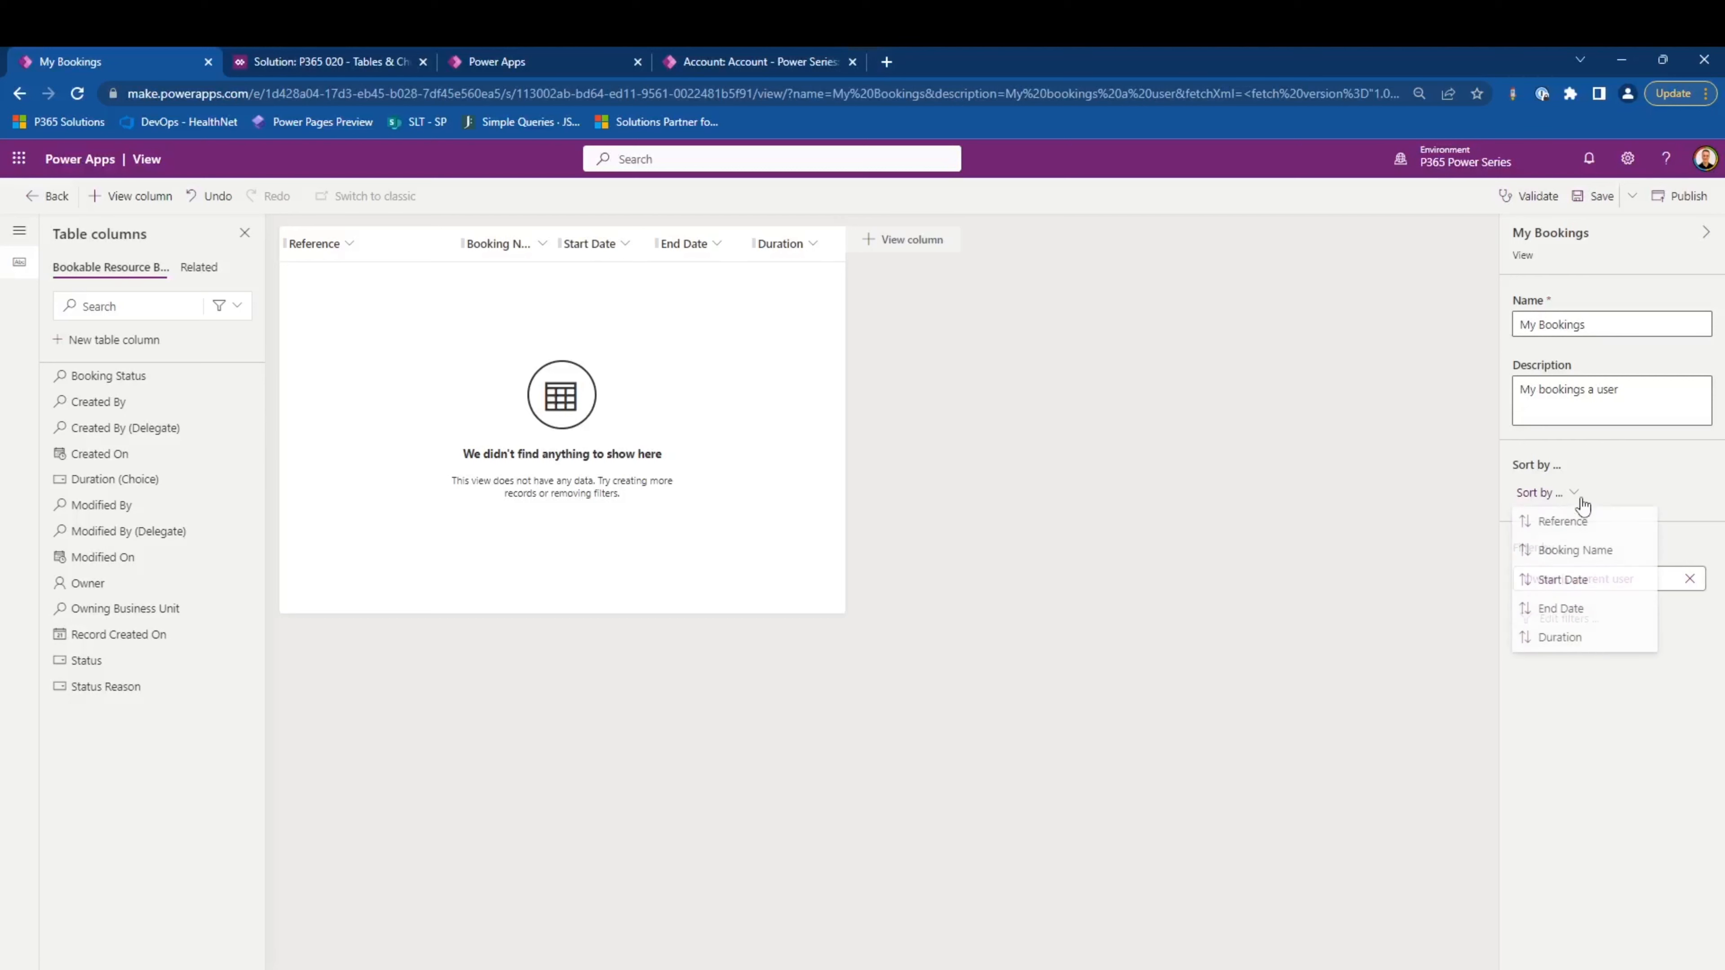
{"action": "left_click", "coordinate": [1599, 583]}
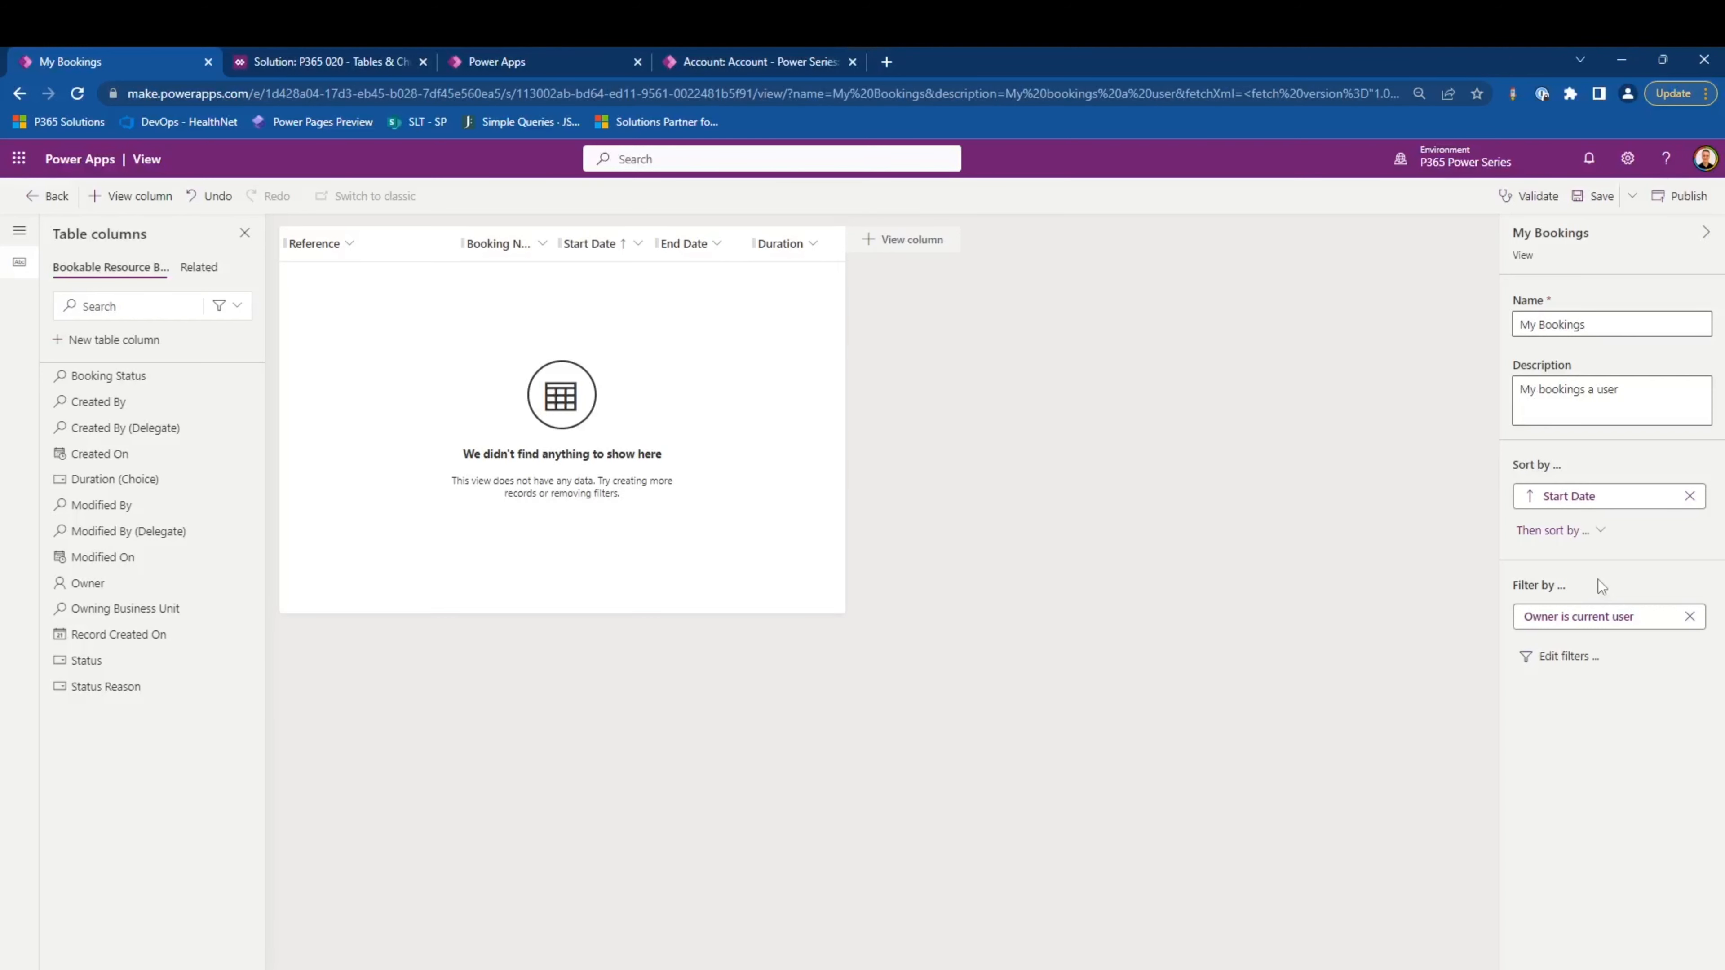
{"action": "left_click", "coordinate": [1530, 497]}
{"action": "left_click", "coordinate": [1590, 212]}
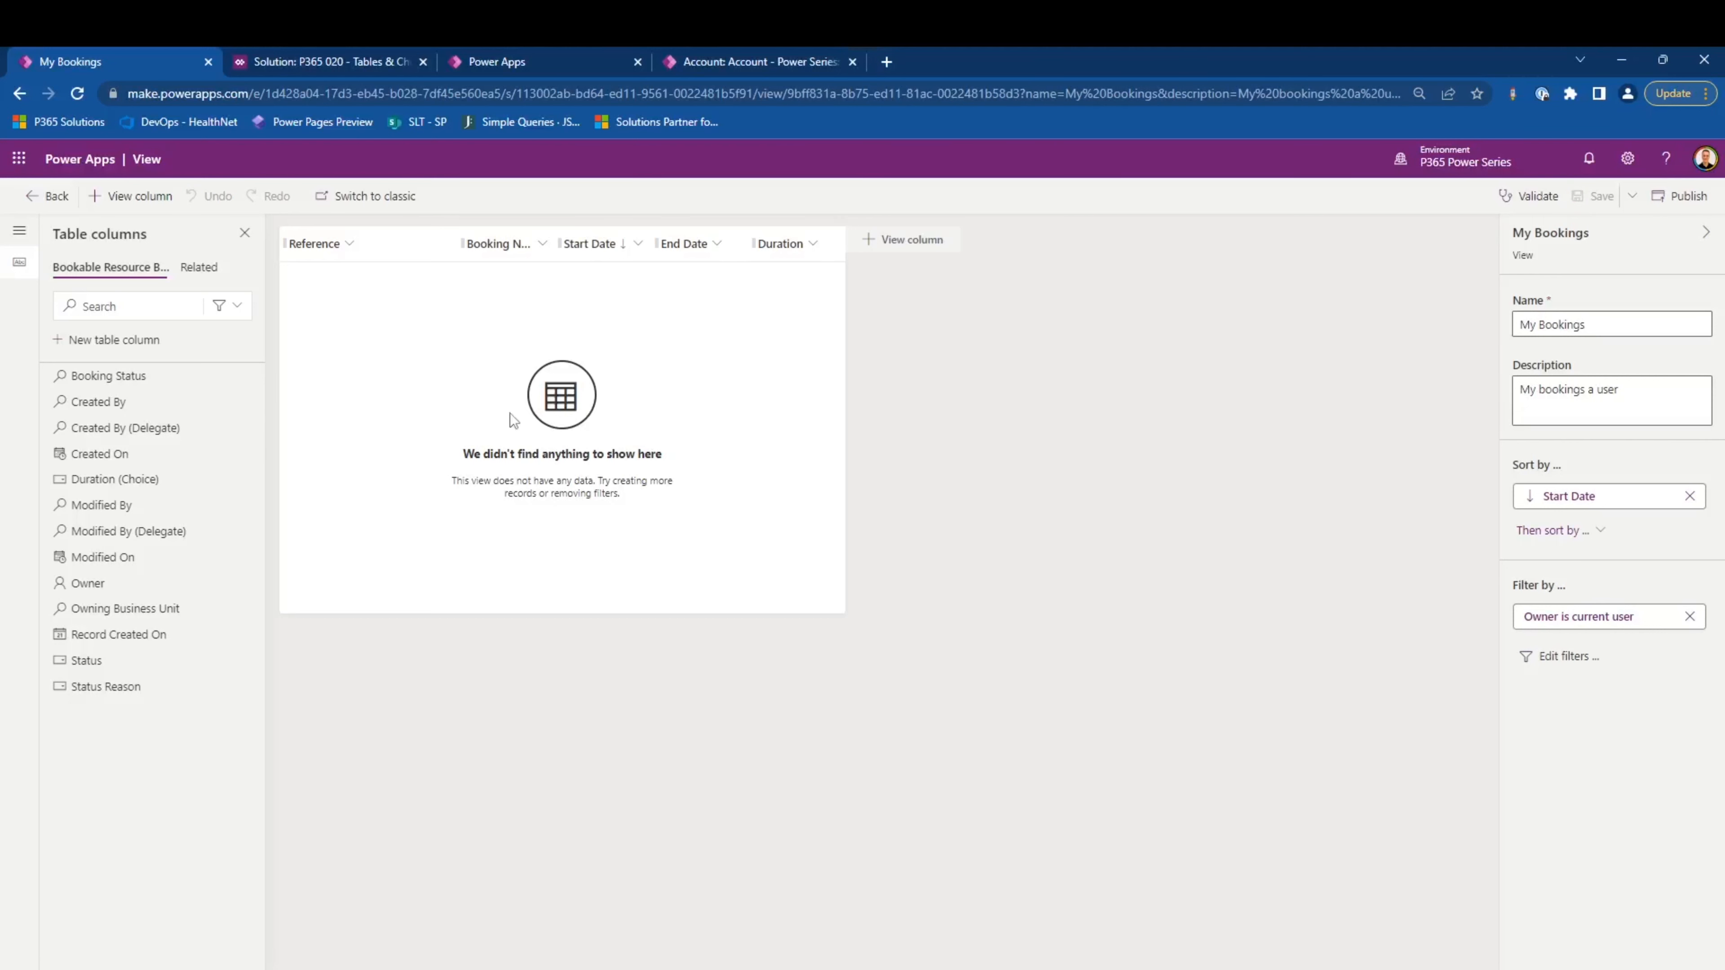
- Leave the view designer and open the P365 060 - Client Extensions solution
{"action": "left_click", "coordinate": [46, 196]}
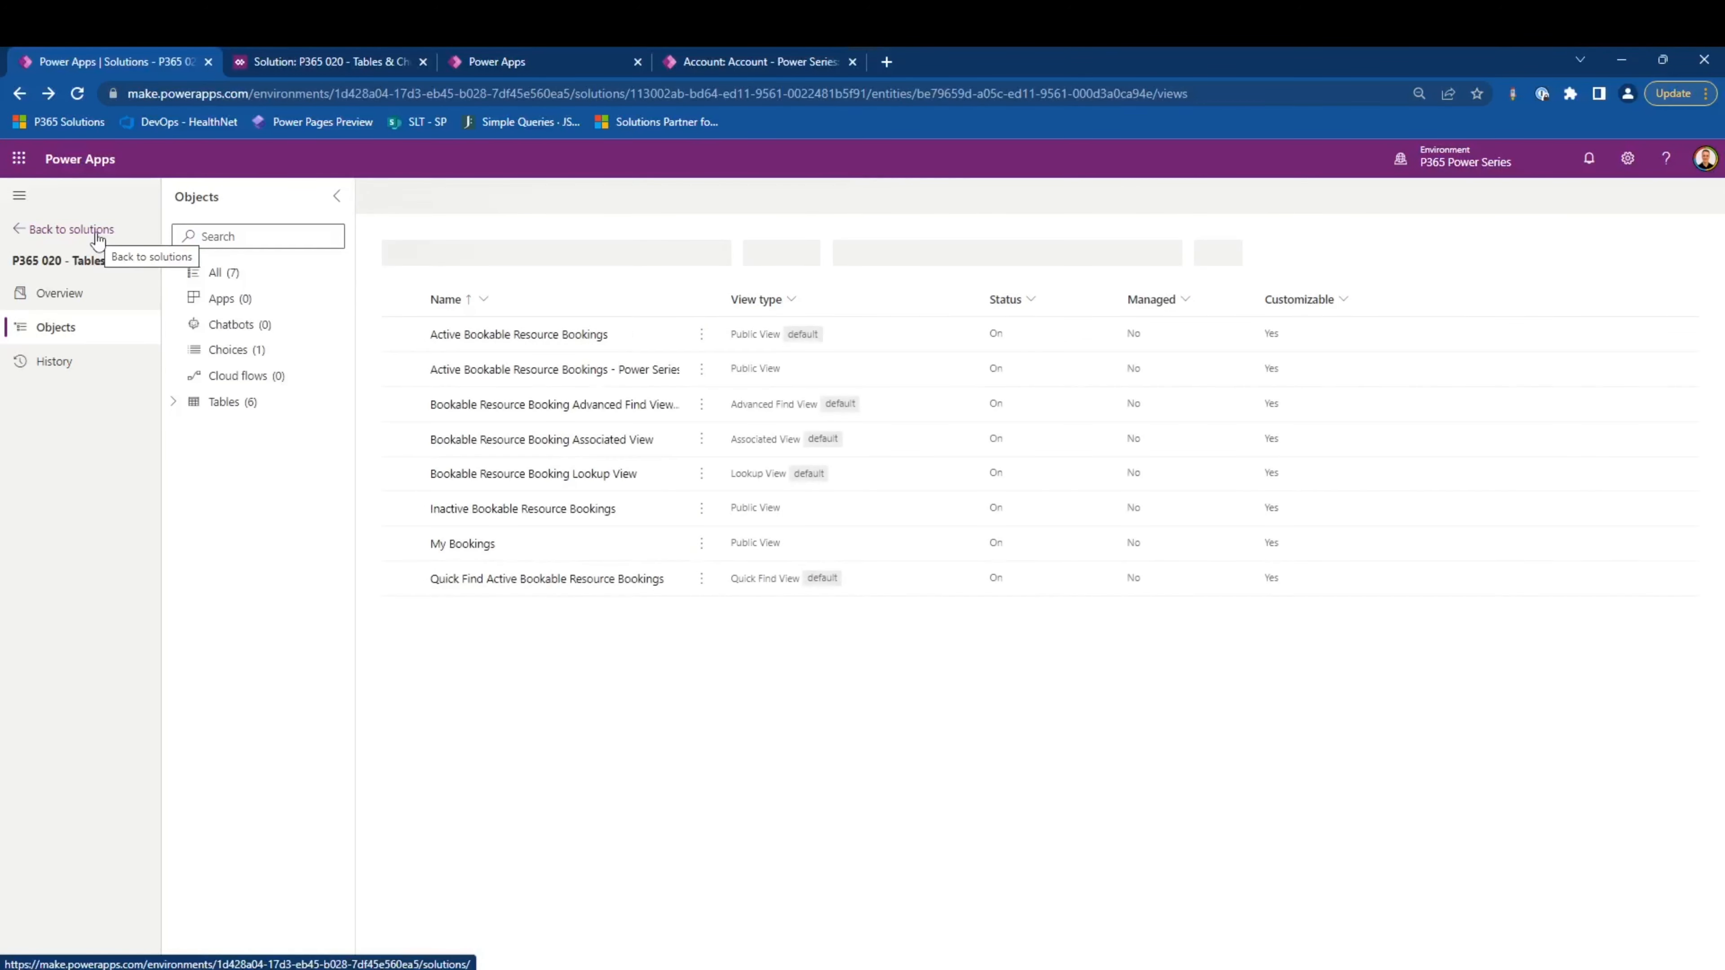
{"action": "left_click", "coordinate": [97, 238]}
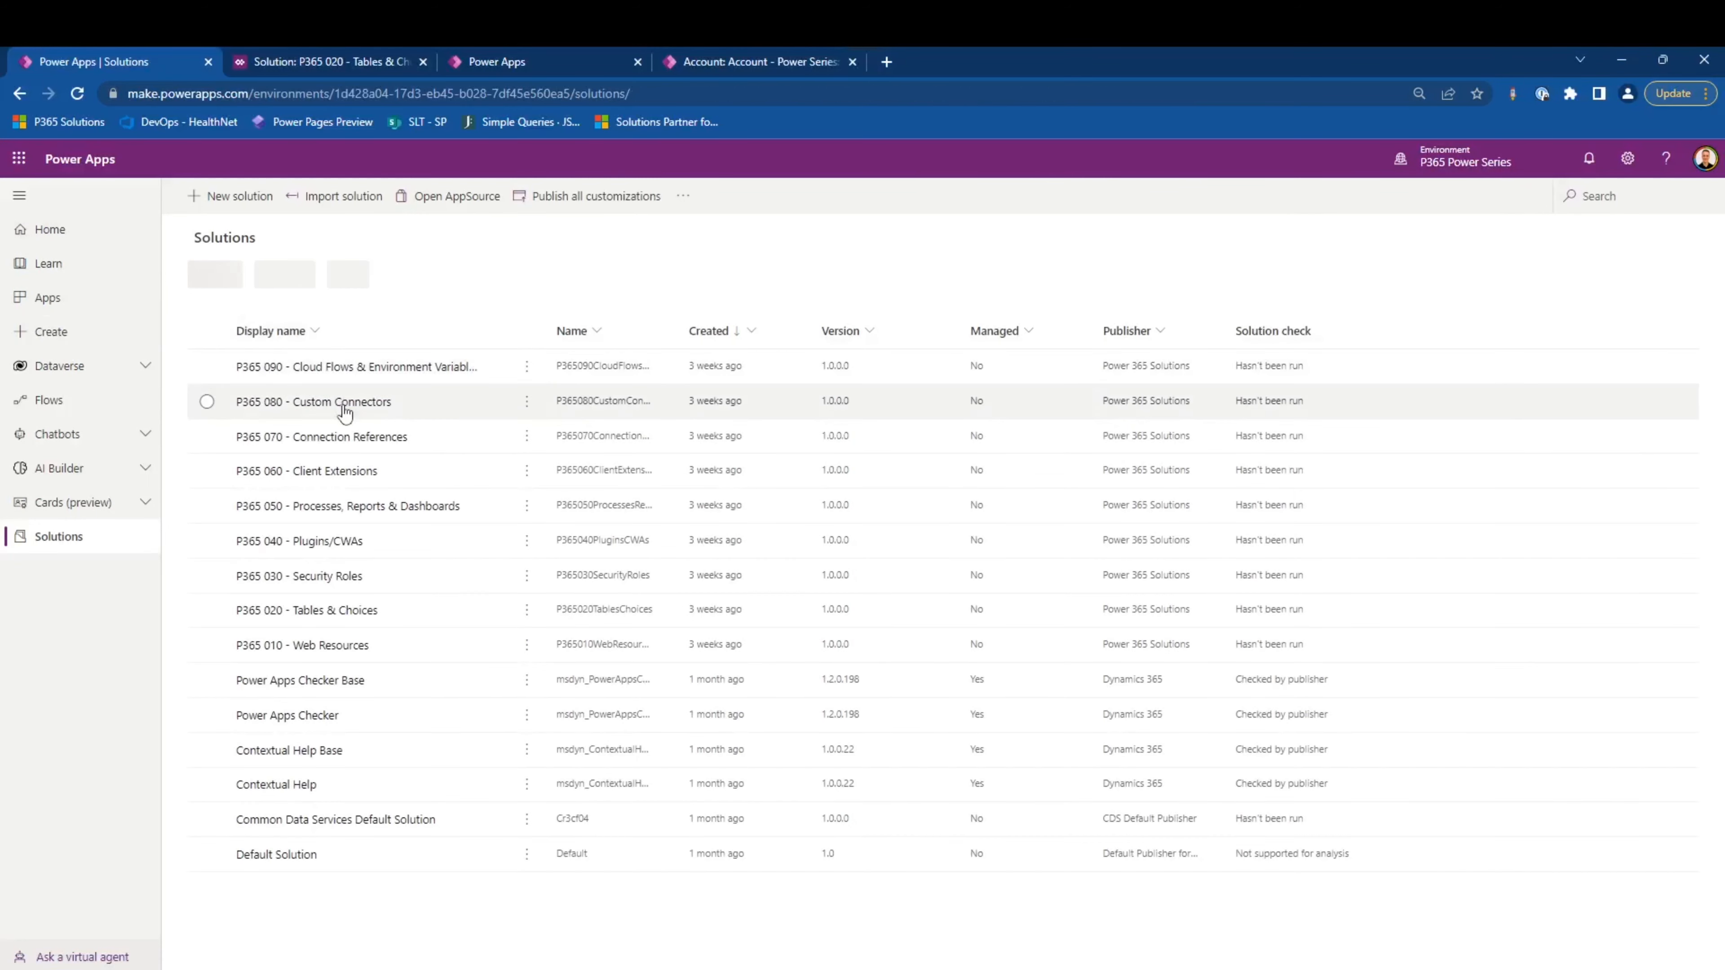
{"action": "left_click", "coordinate": [360, 473]}
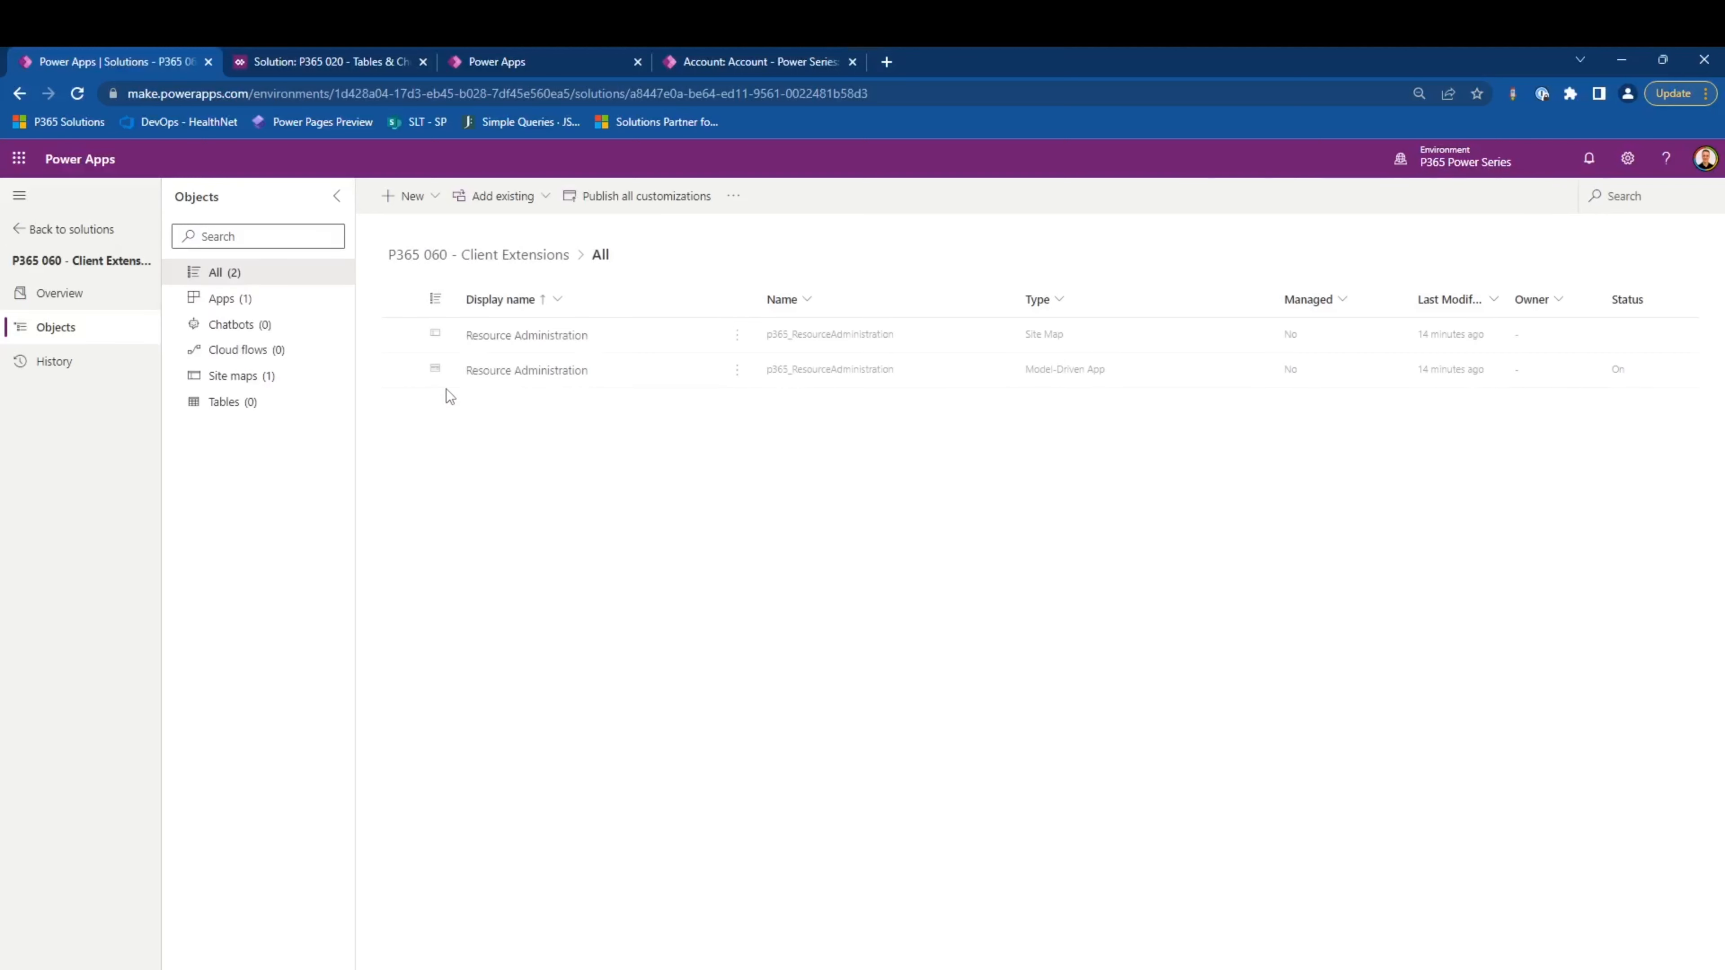
- Create a model-driven app named My Bookings with the description "My bookings as a P365 employee"
{"action": "left_click", "coordinate": [428, 212]}
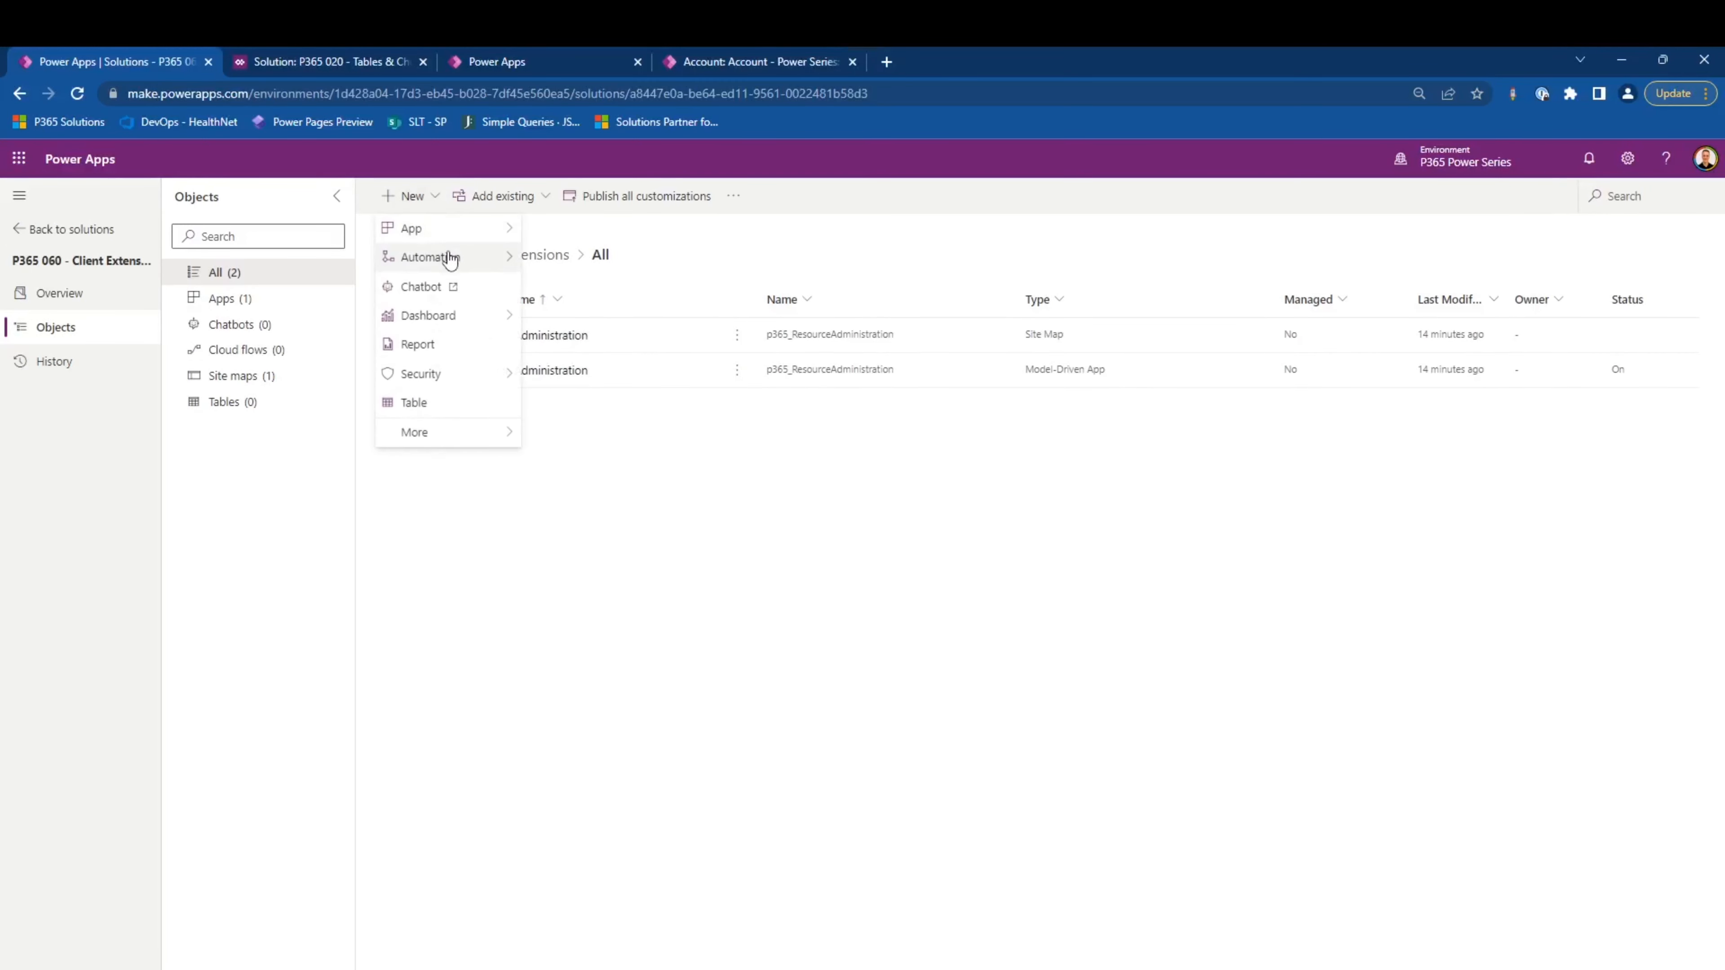
{"action": "left_click", "coordinate": [577, 258]}
{"action": "type", "text": "My Bookings"}
{"action": "key", "text": "Tab"}
{"action": "type", "text": "My bookings as a P365 employee"}
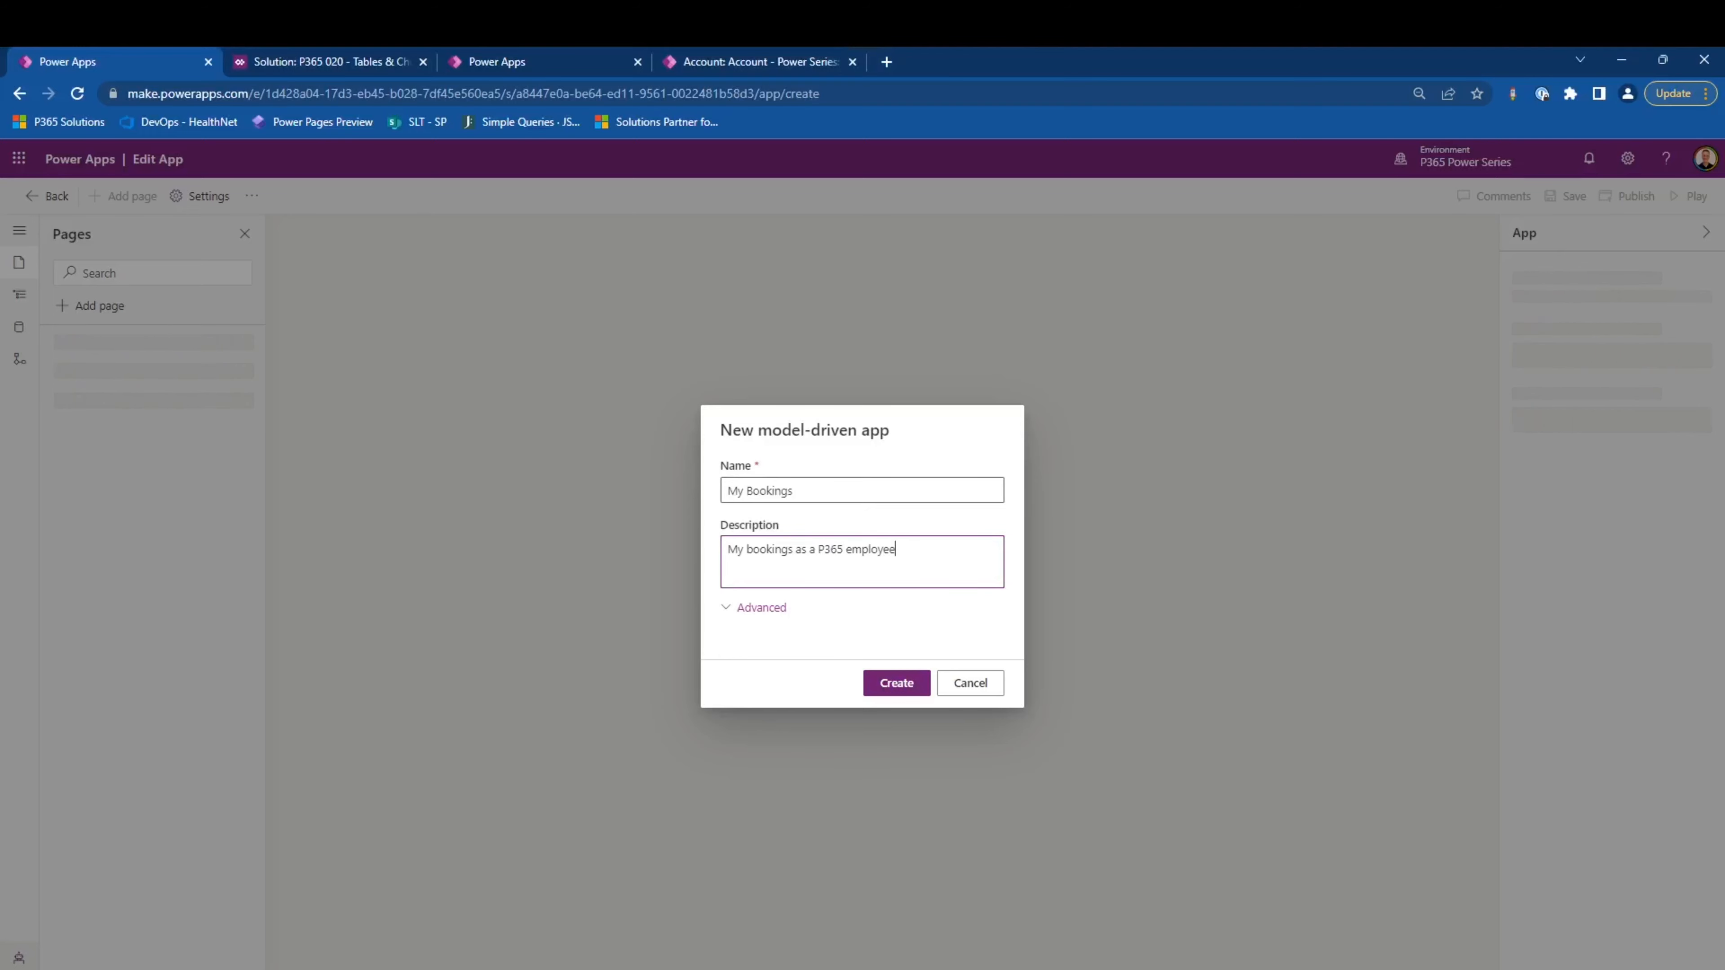
{"action": "left_click", "coordinate": [906, 684]}
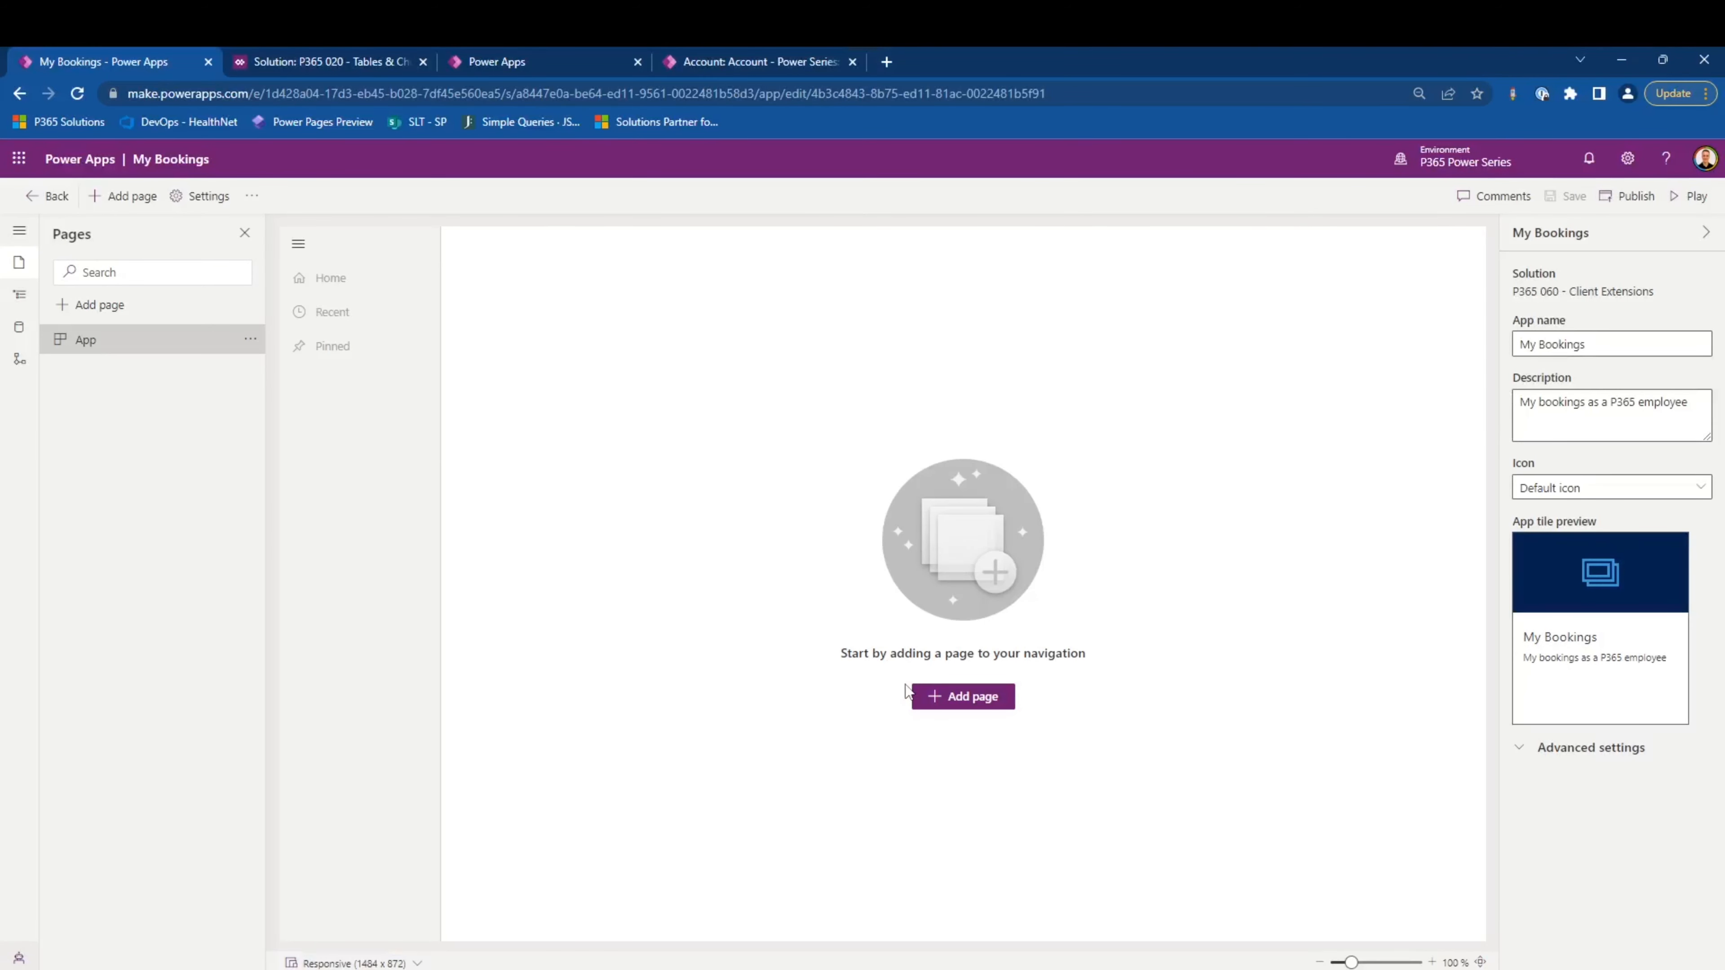
- Add a Dataverse table page for the existing Bookable Resource Booking table, shown in navigation, to the app
{"action": "left_click", "coordinate": [116, 309]}
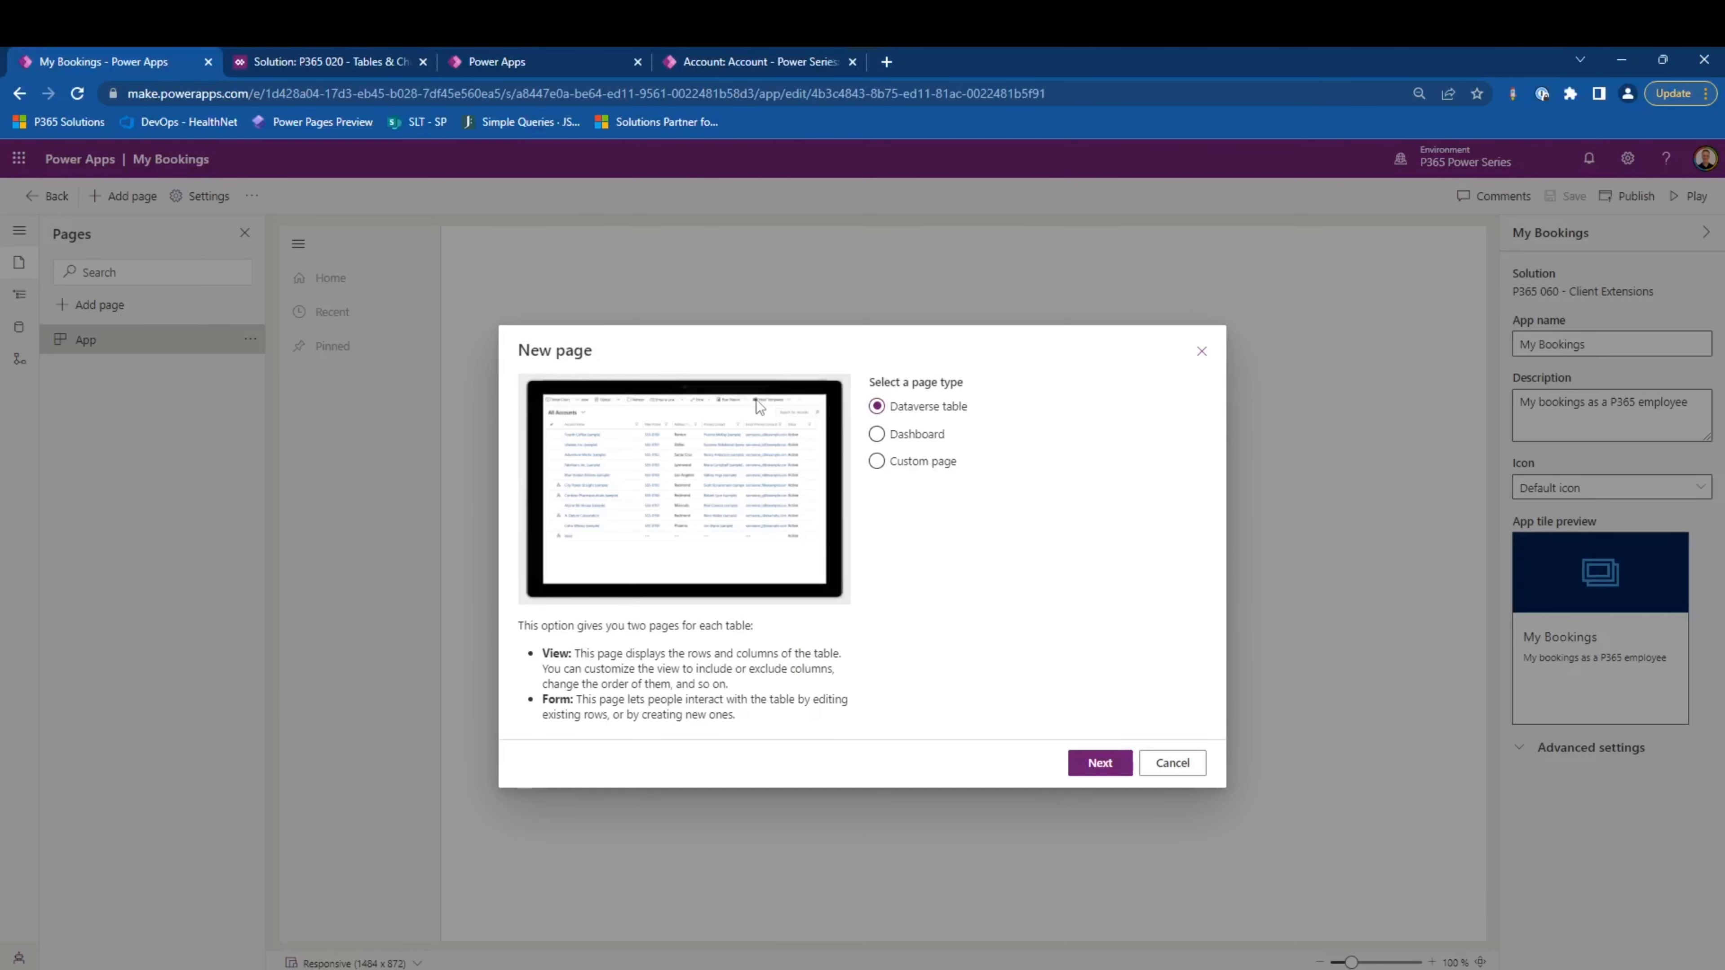
{"action": "left_click", "coordinate": [1094, 765]}
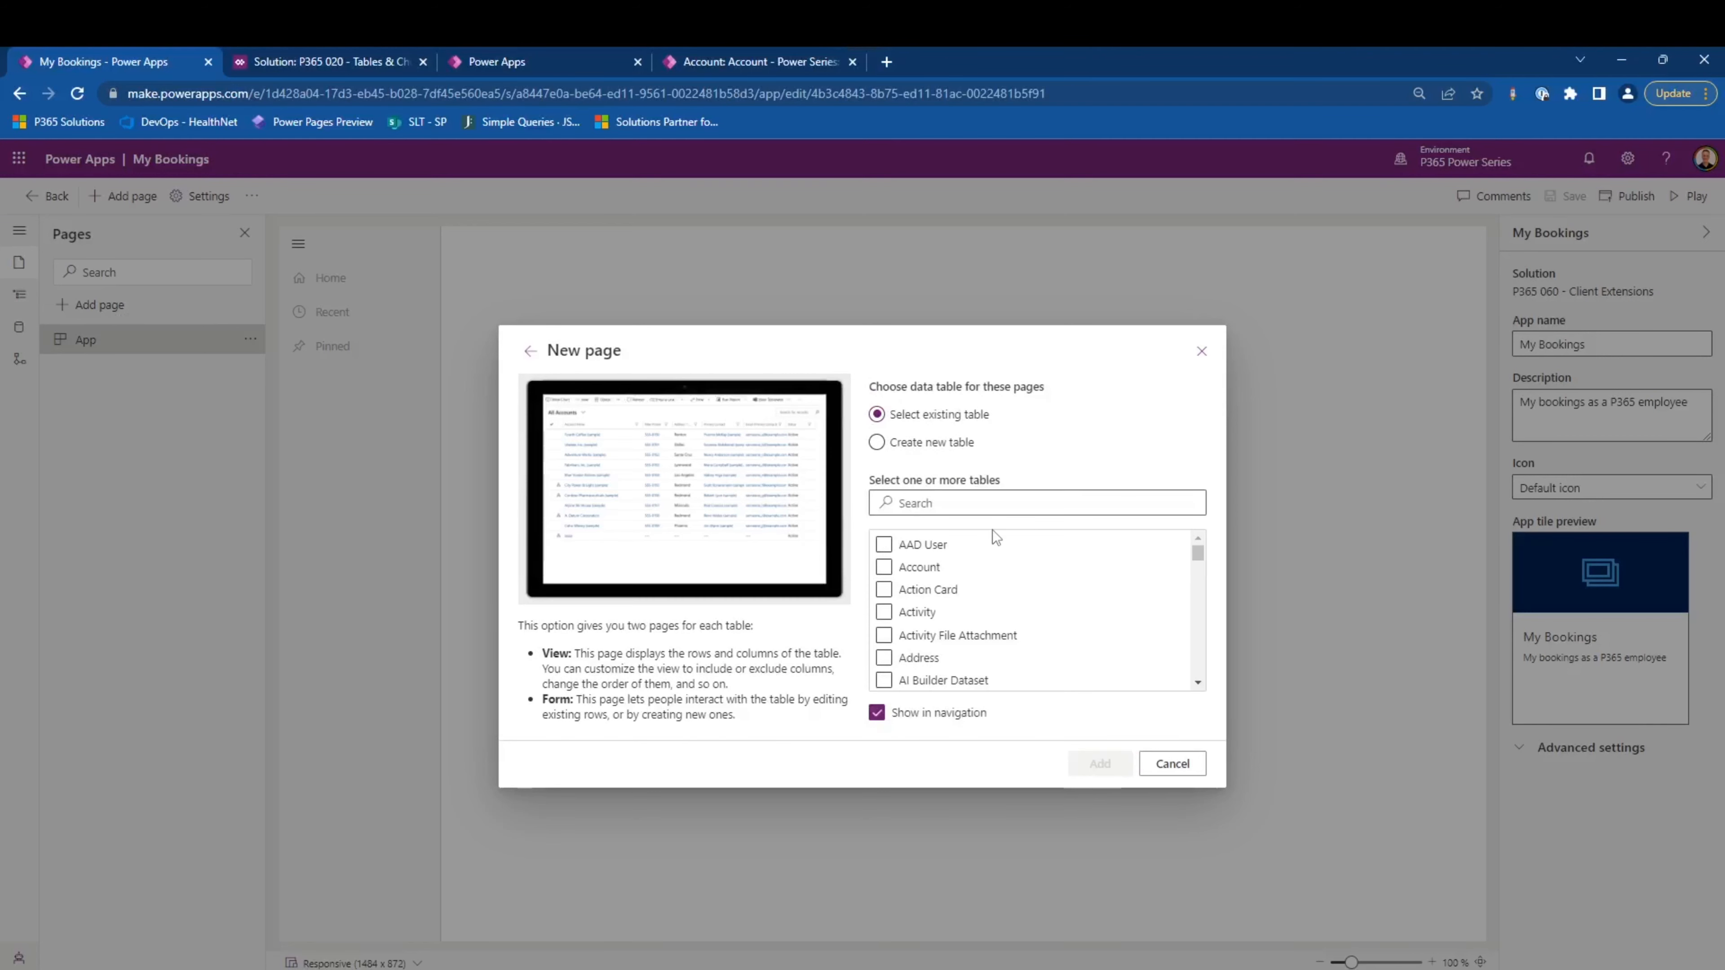
{"action": "left_click", "coordinate": [992, 504]}
{"action": "type", "text": "booka"}
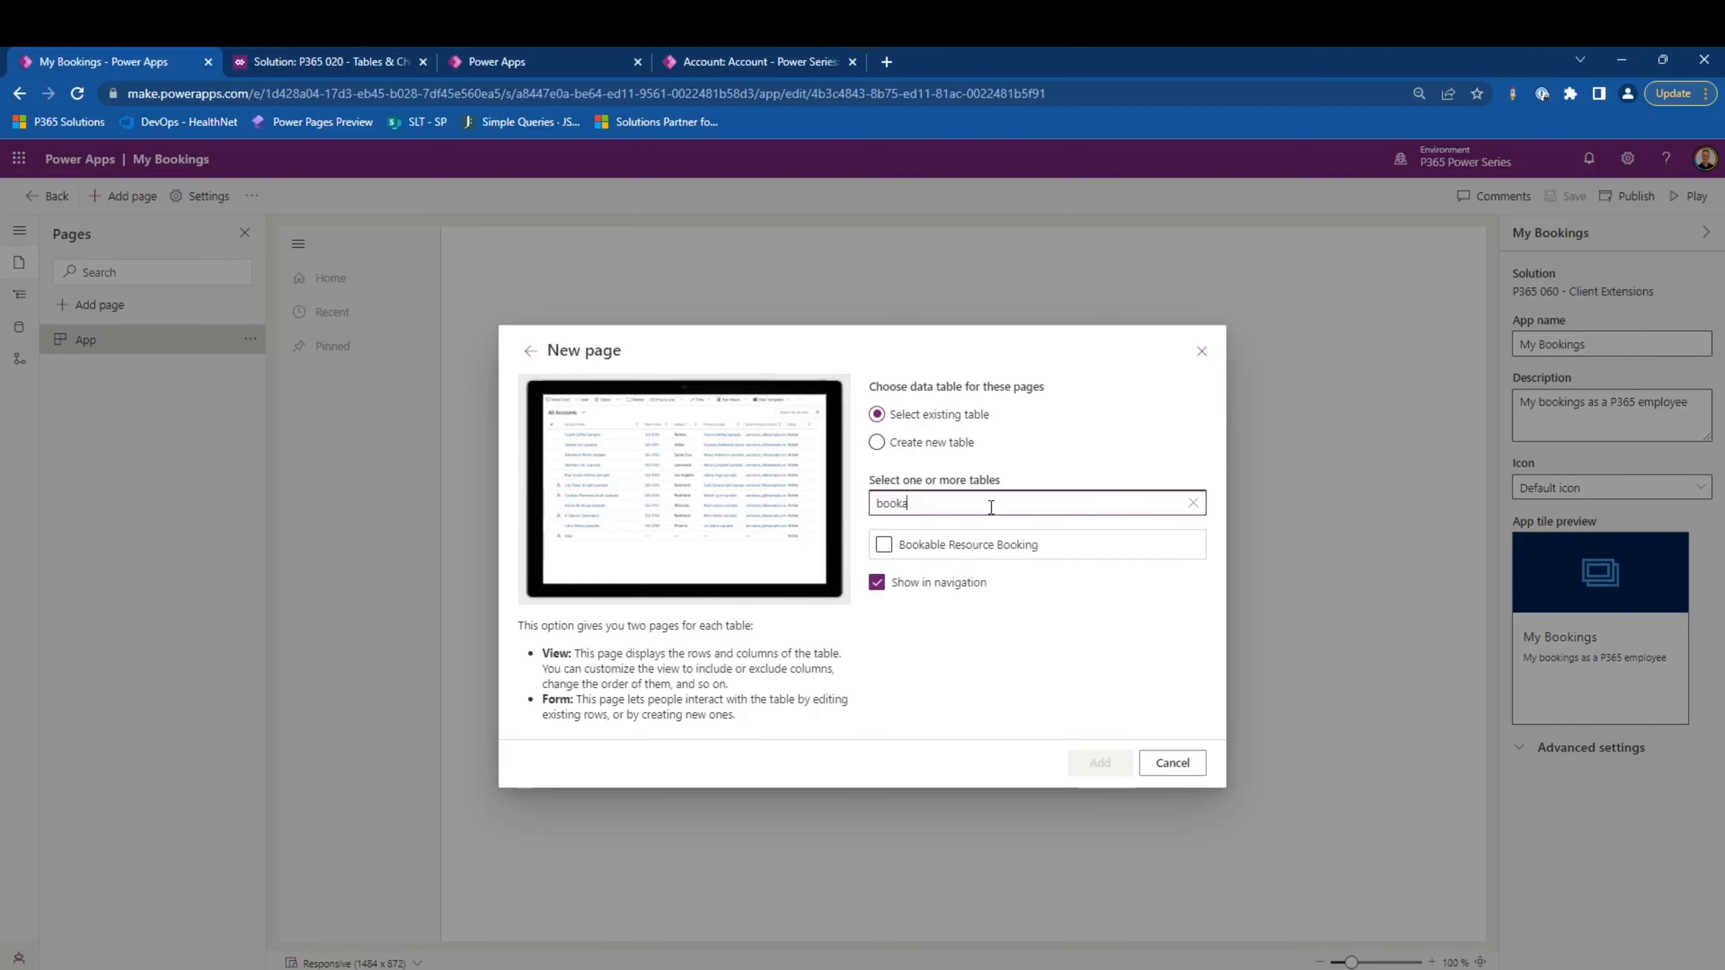
{"action": "left_click", "coordinate": [992, 545]}
{"action": "left_click", "coordinate": [1114, 766]}
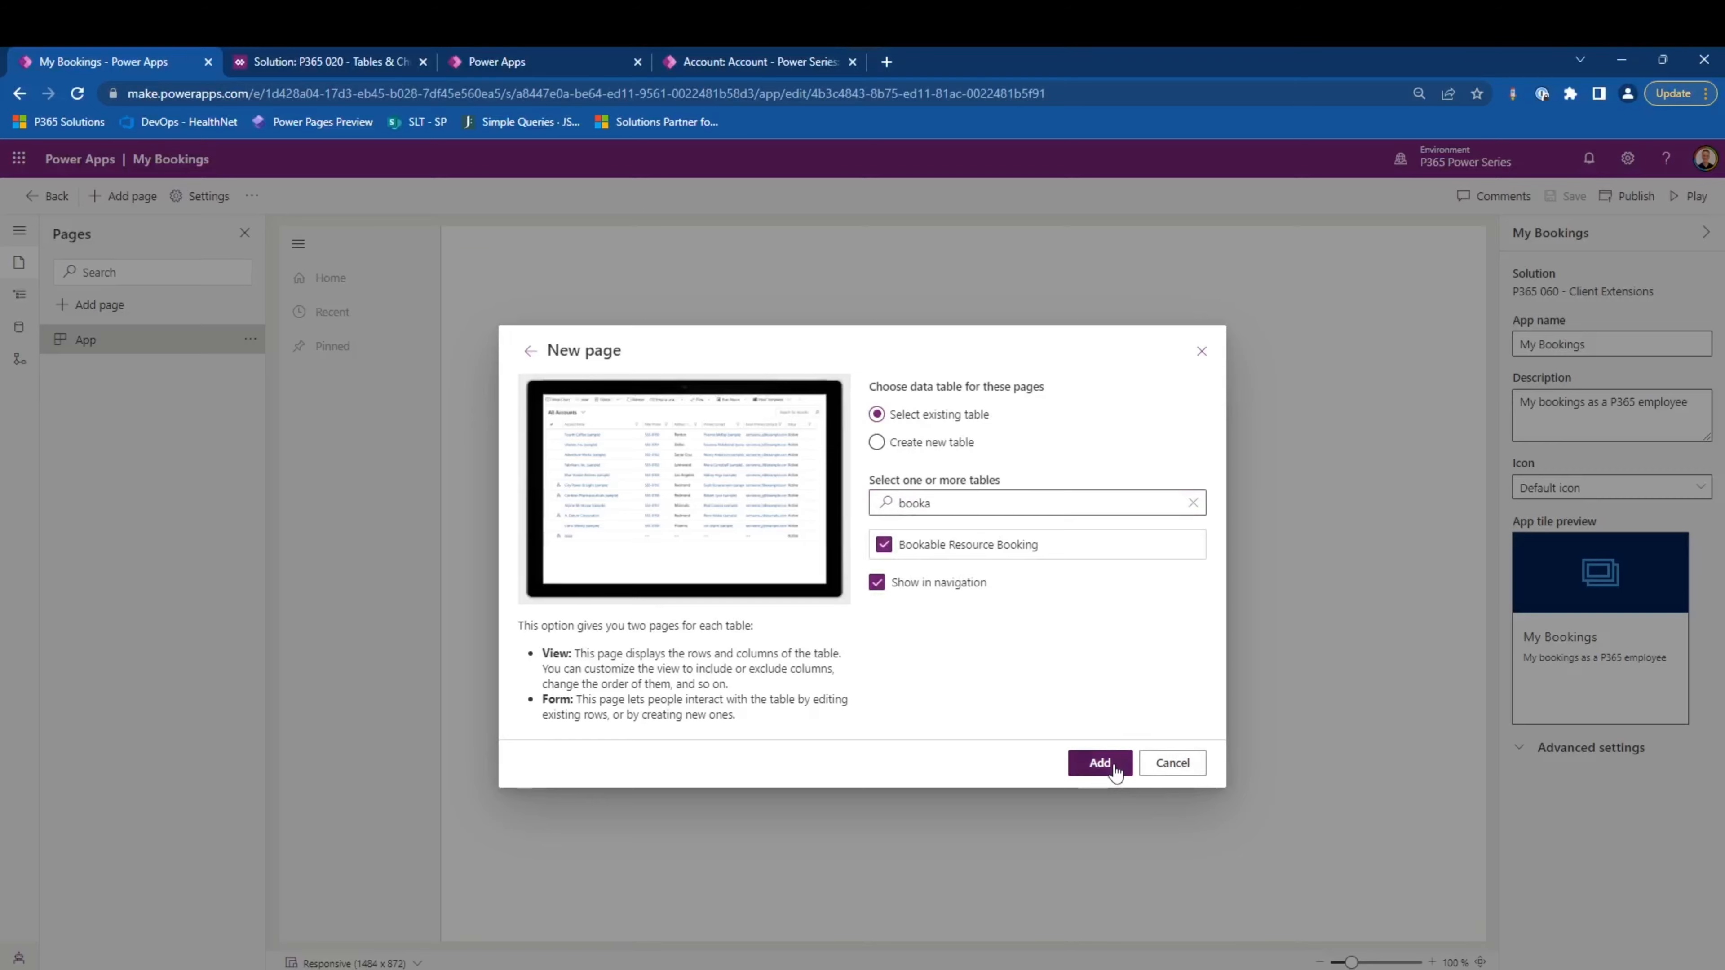
- Add the Information card form to the Bookable Resource Booking page's forms
{"action": "left_click", "coordinate": [77, 369]}
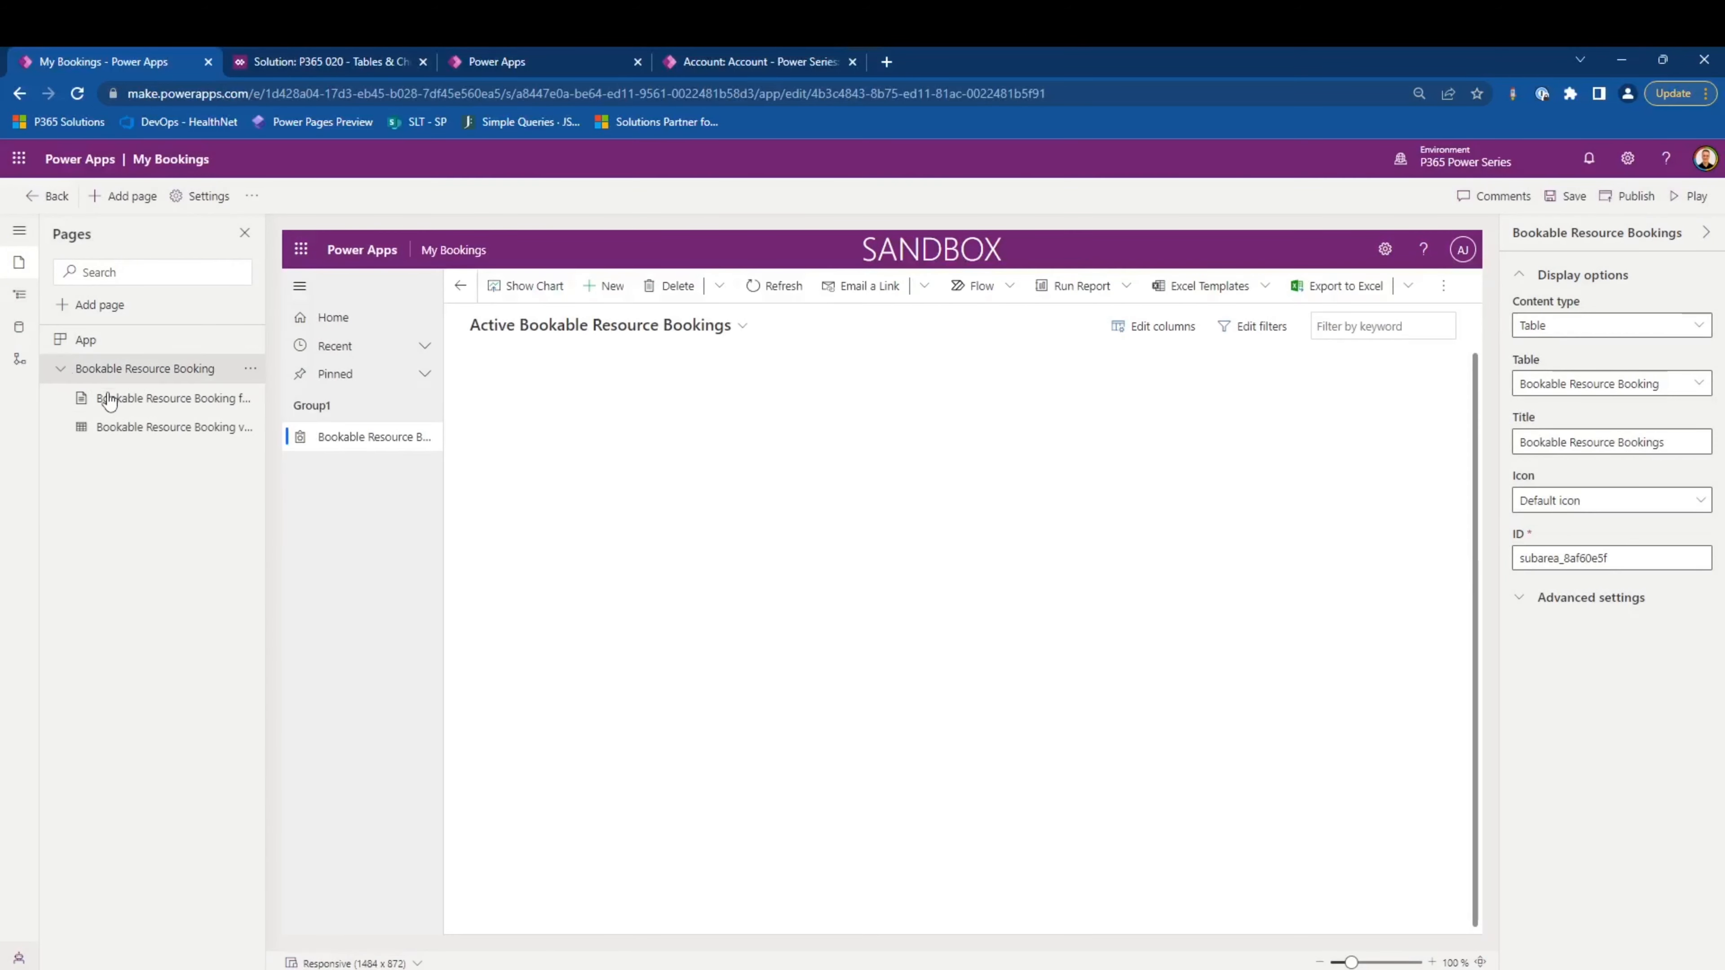
{"action": "left_click", "coordinate": [127, 401]}
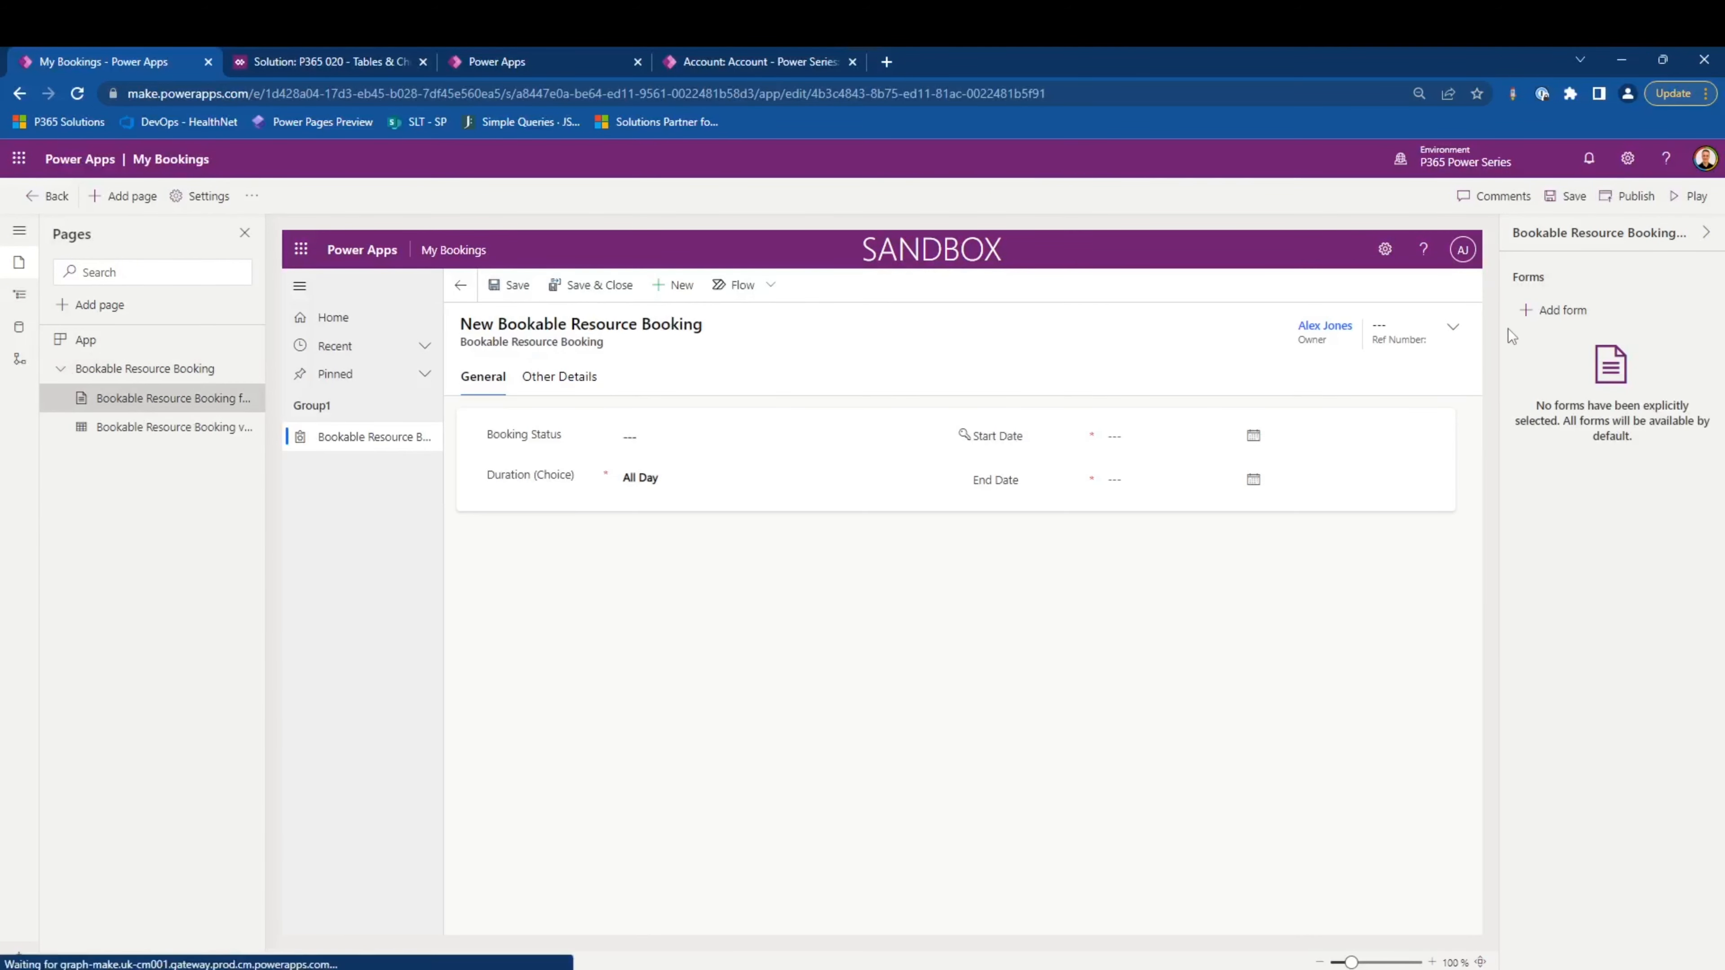
{"action": "left_click", "coordinate": [1577, 314]}
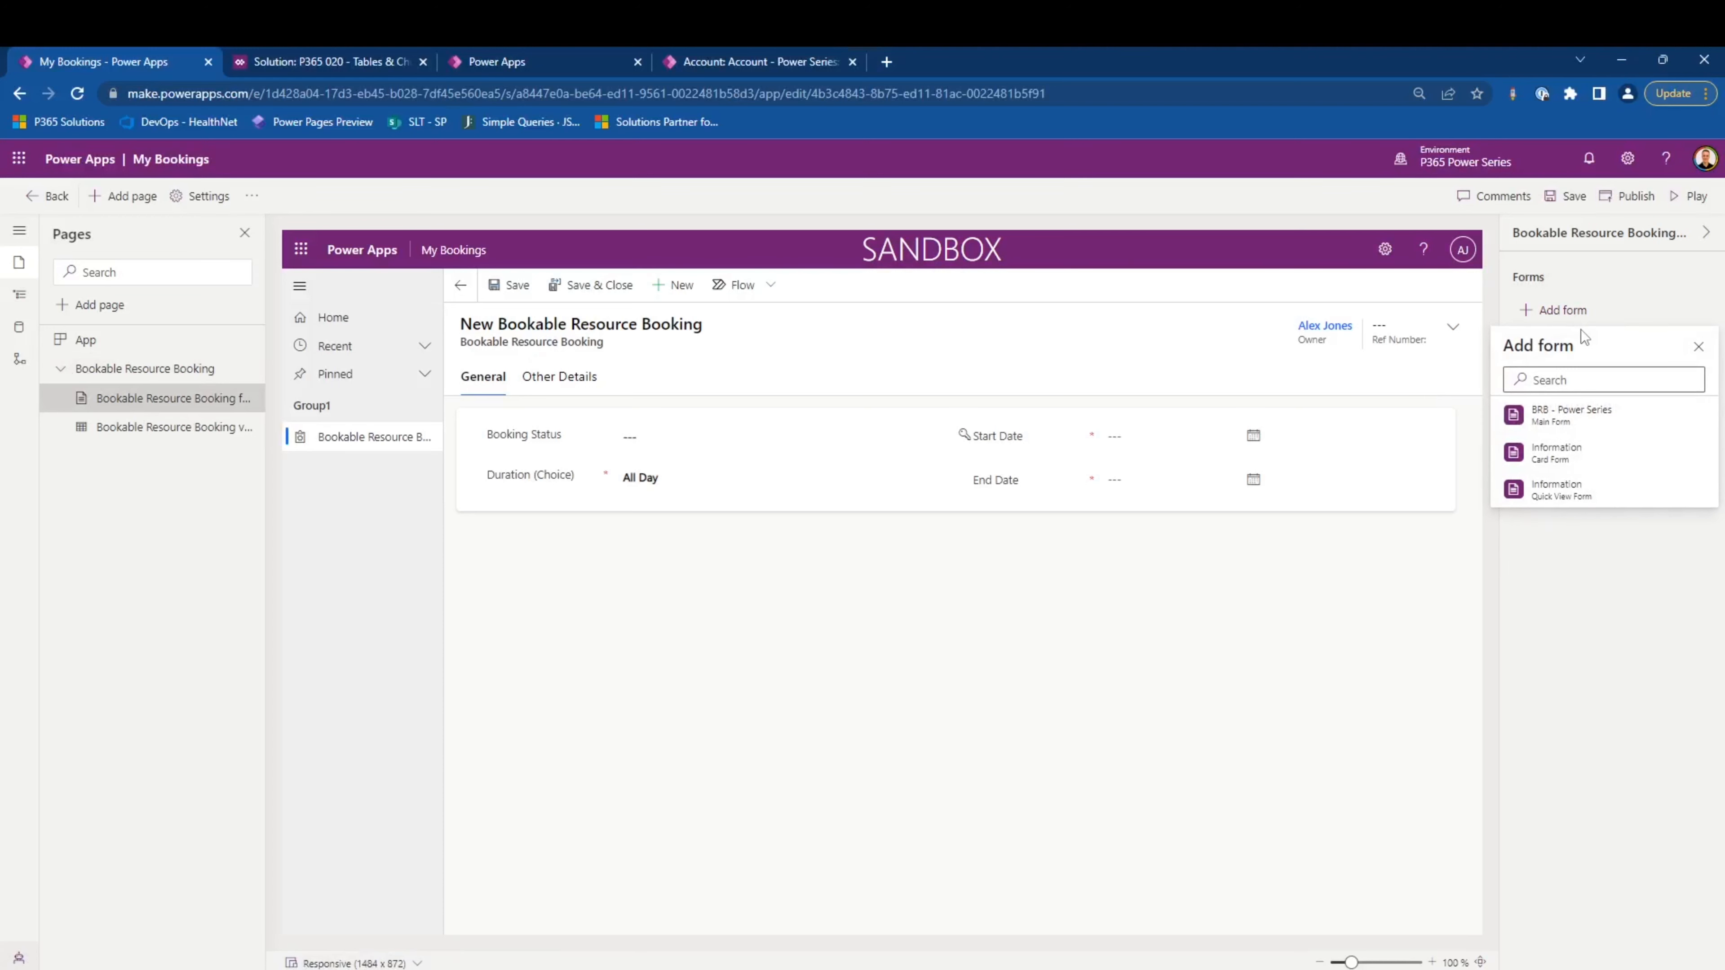
{"action": "left_click", "coordinate": [1606, 449]}
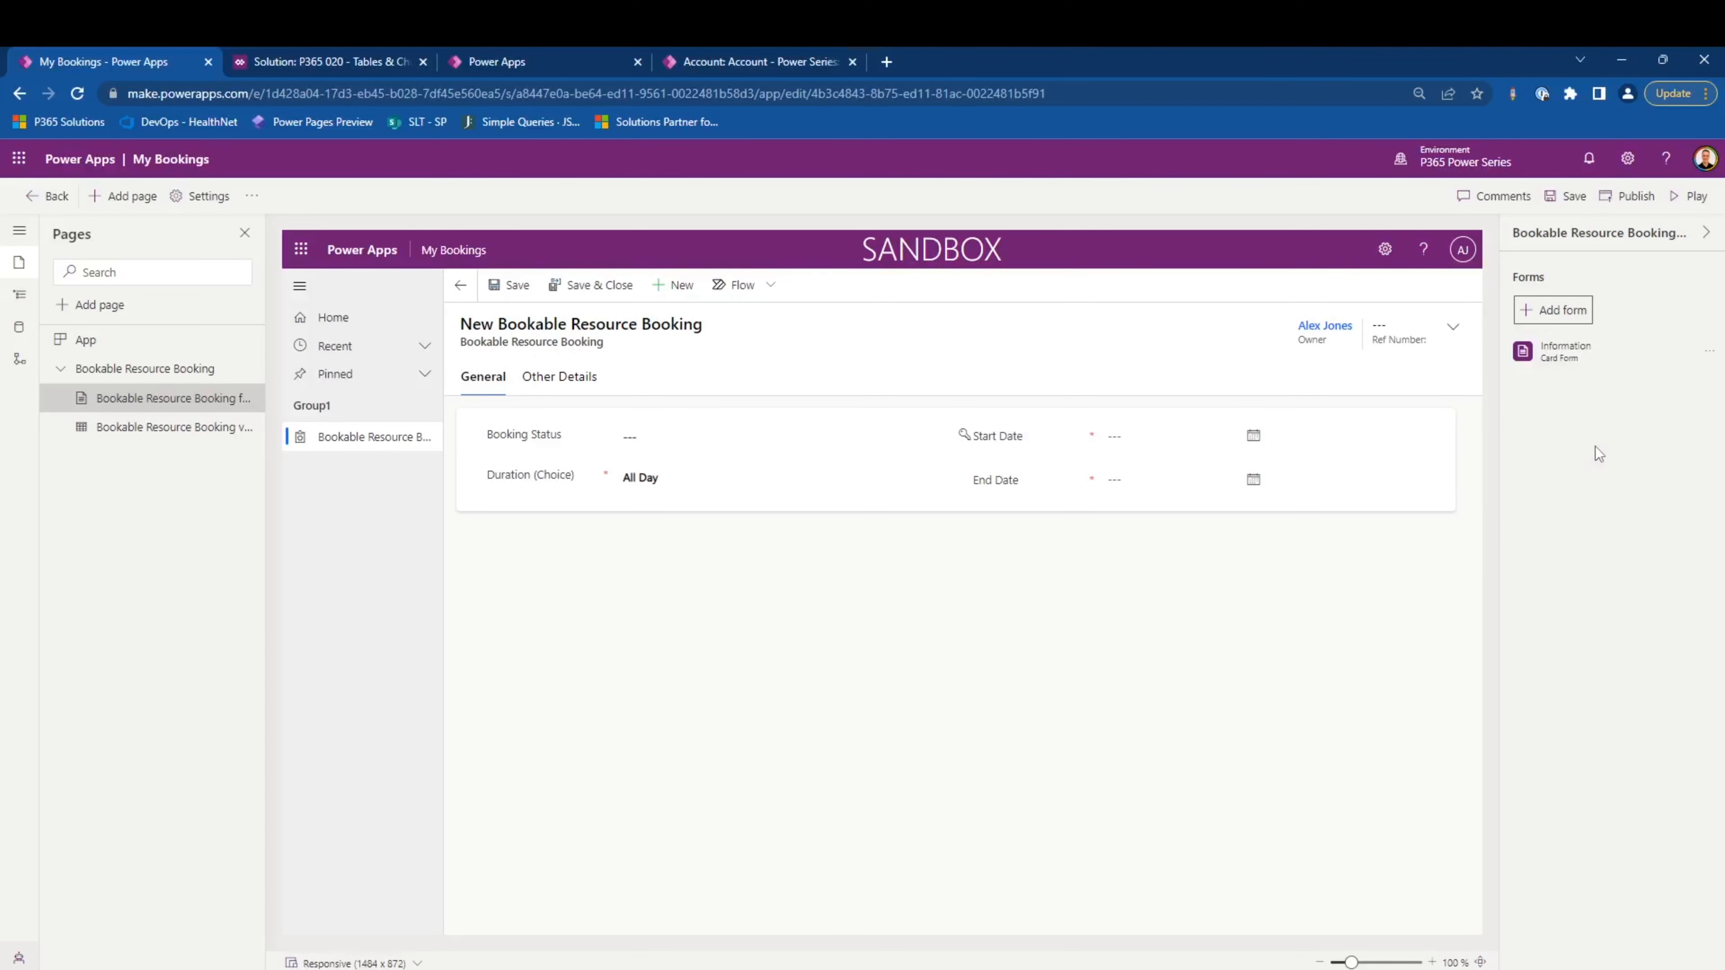
- Add the My Bookings public view to the Bookable Resource Booking page's views and save the app
{"action": "left_click", "coordinate": [201, 435]}
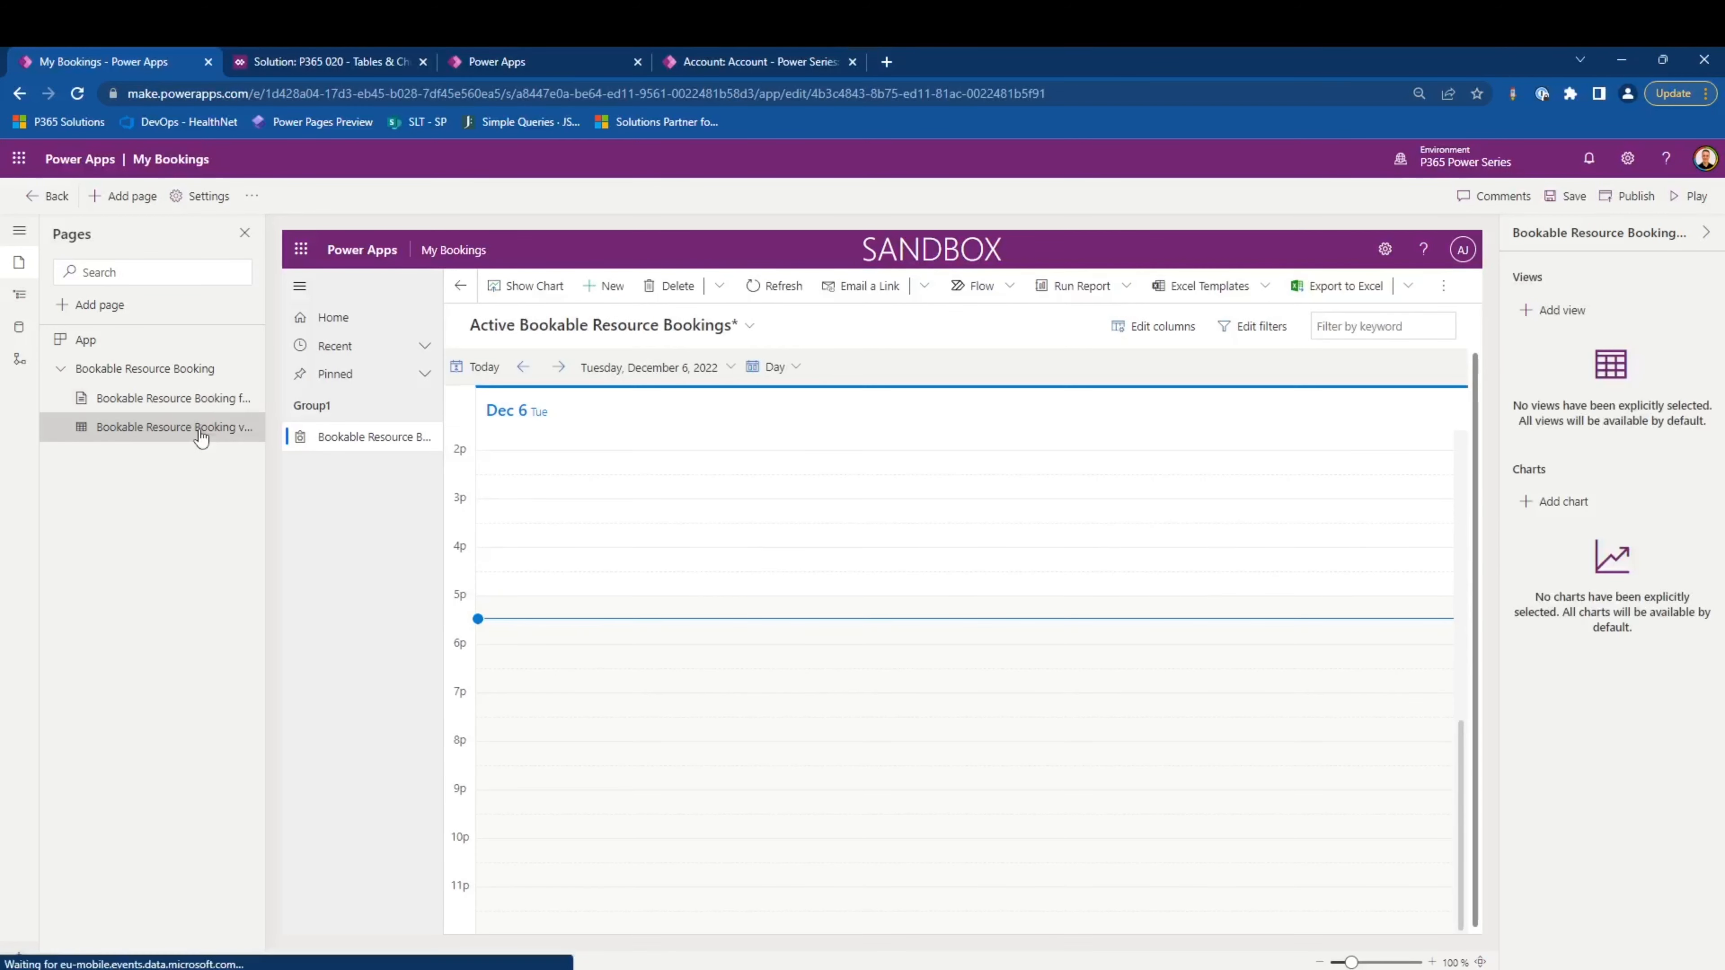
{"action": "left_click", "coordinate": [1560, 311]}
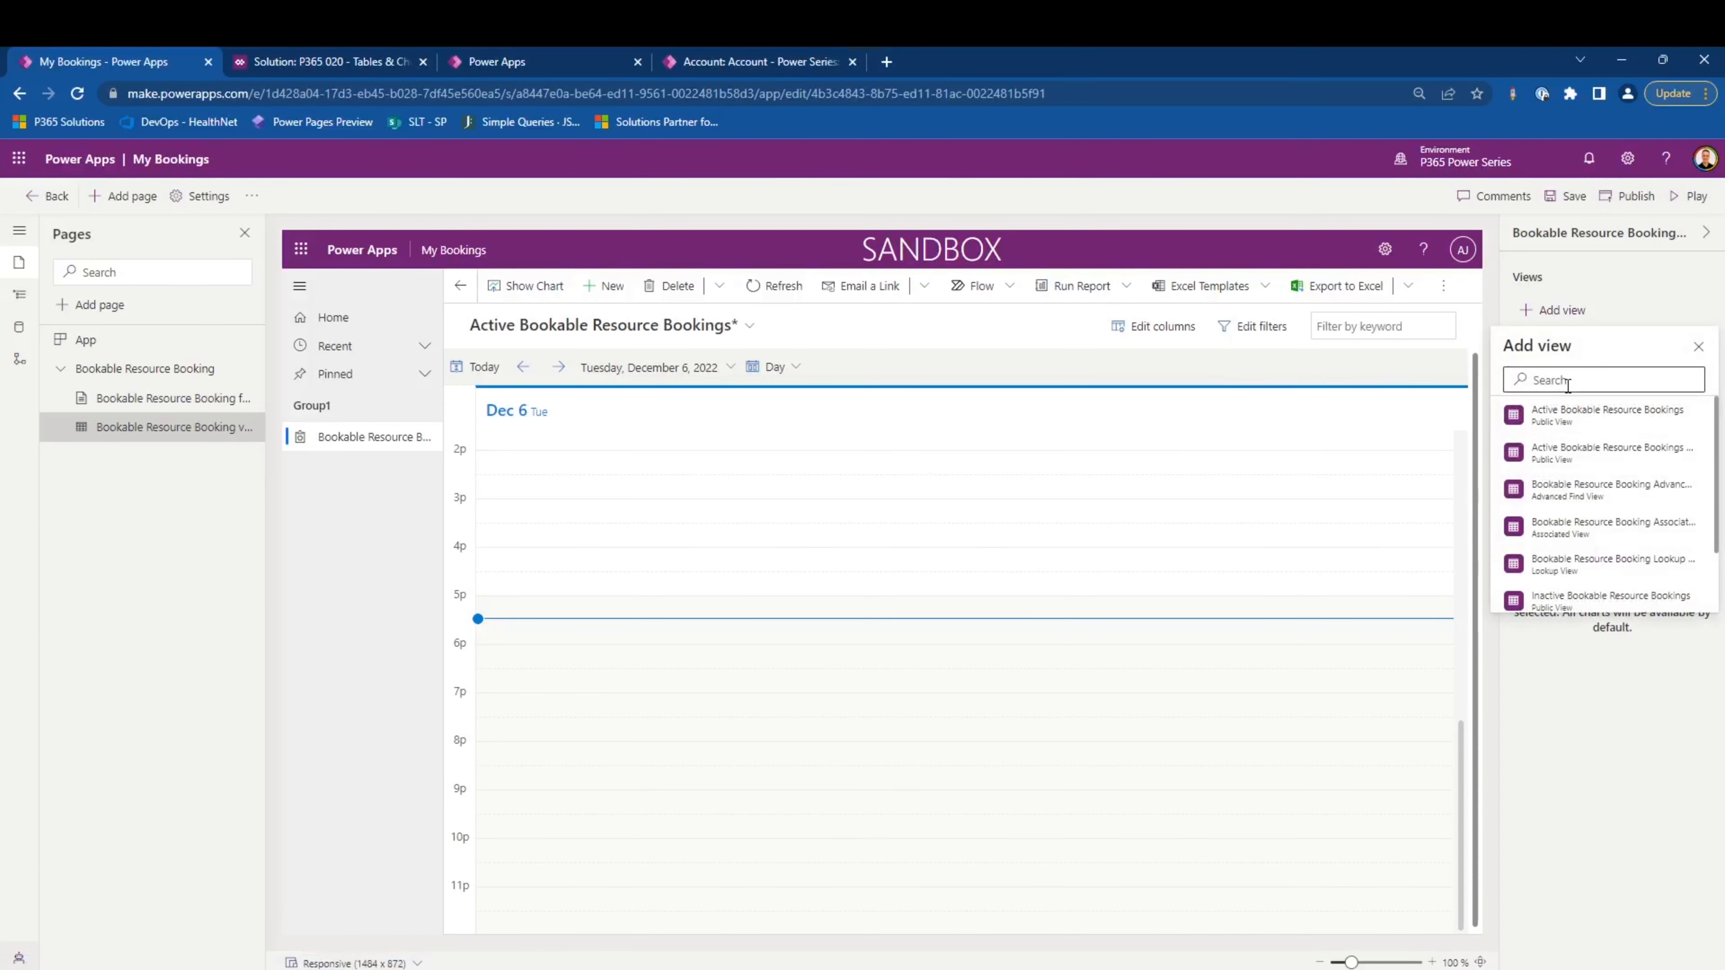
{"action": "left_click", "coordinate": [1569, 386]}
{"action": "type", "text": "my"}
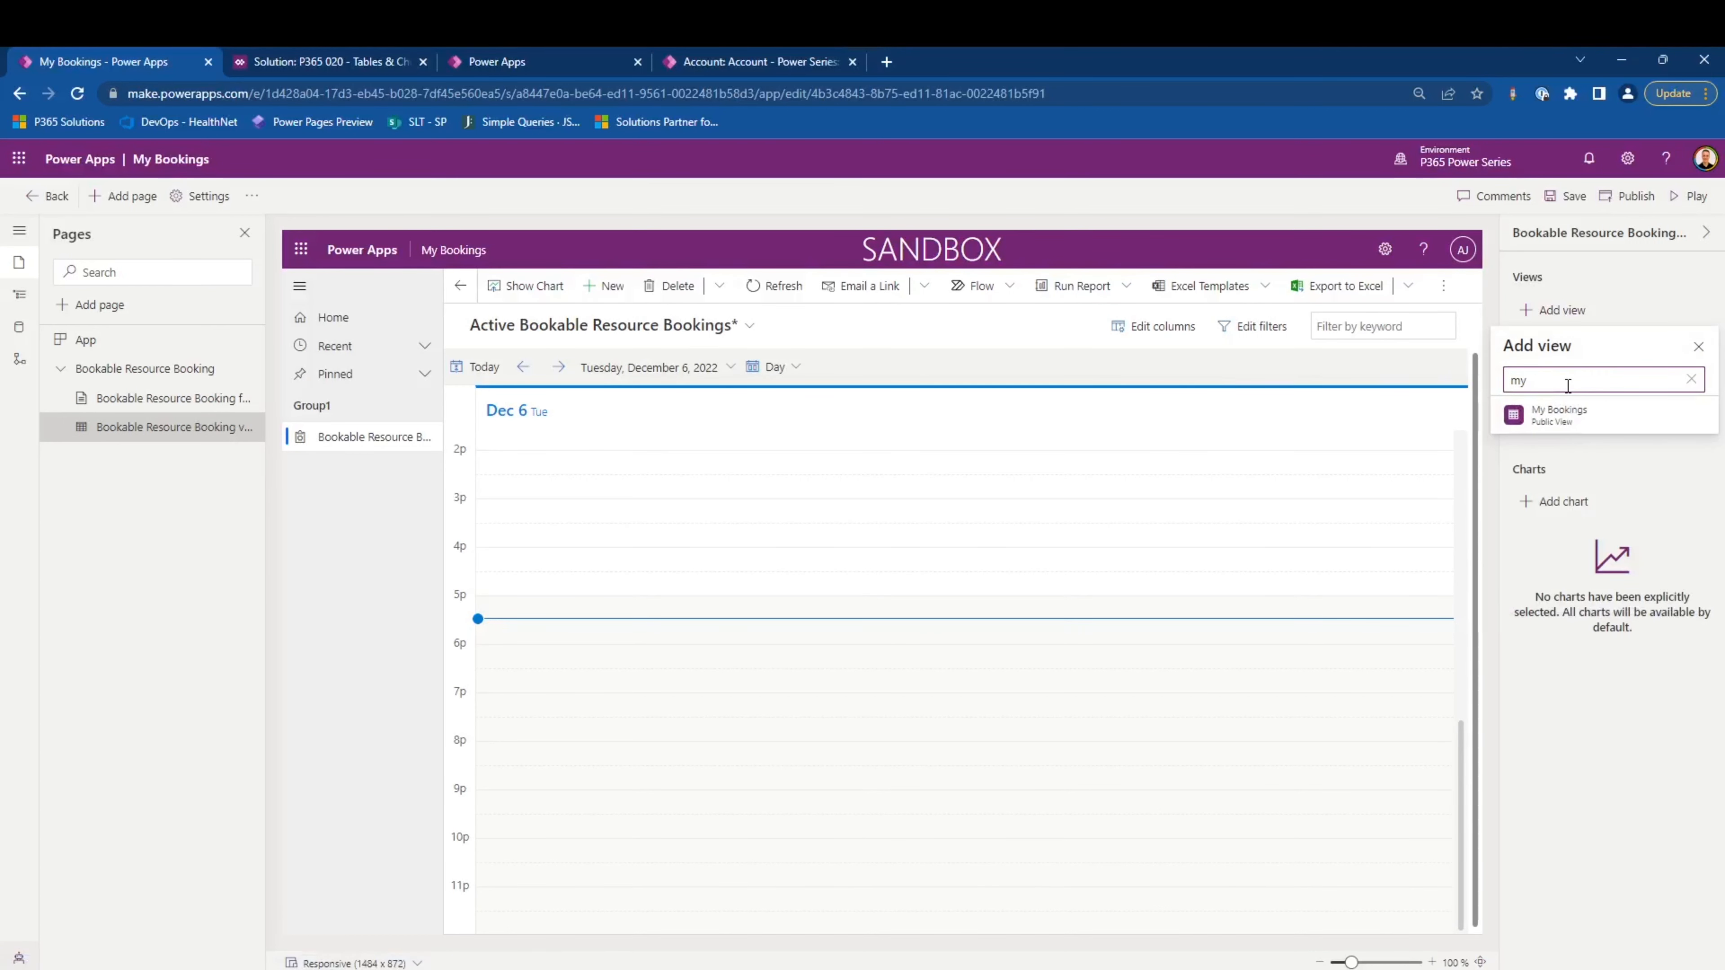
{"action": "left_click", "coordinate": [1561, 415]}
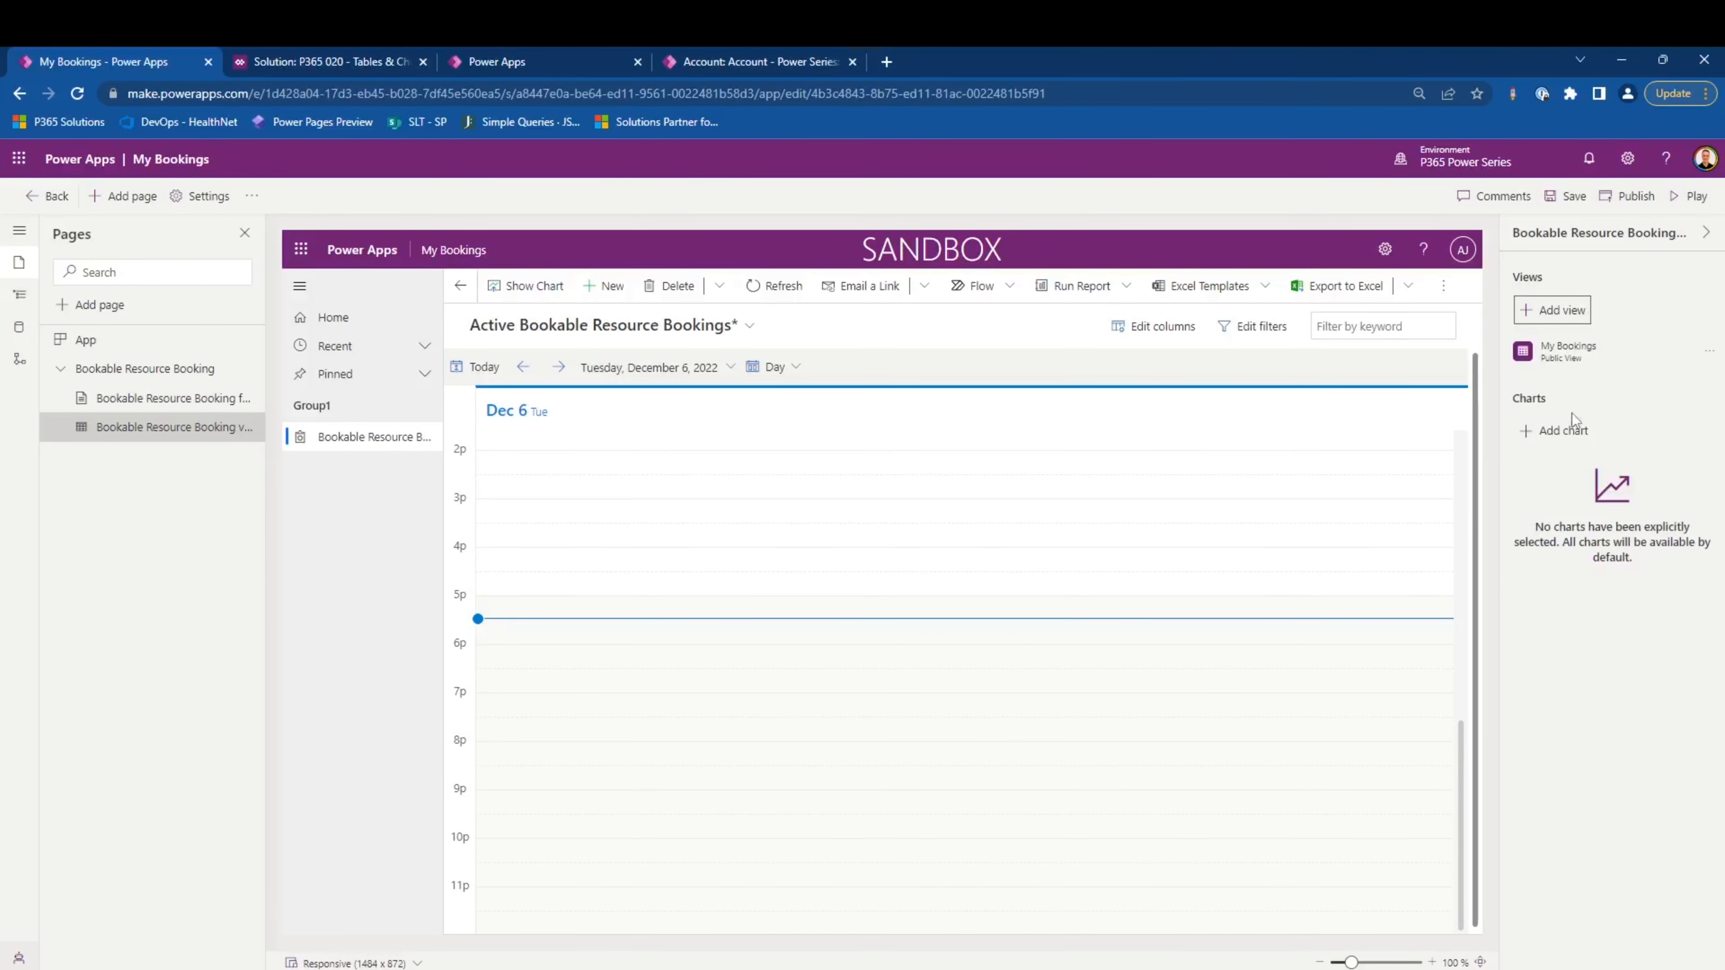
{"action": "left_click", "coordinate": [1566, 200]}
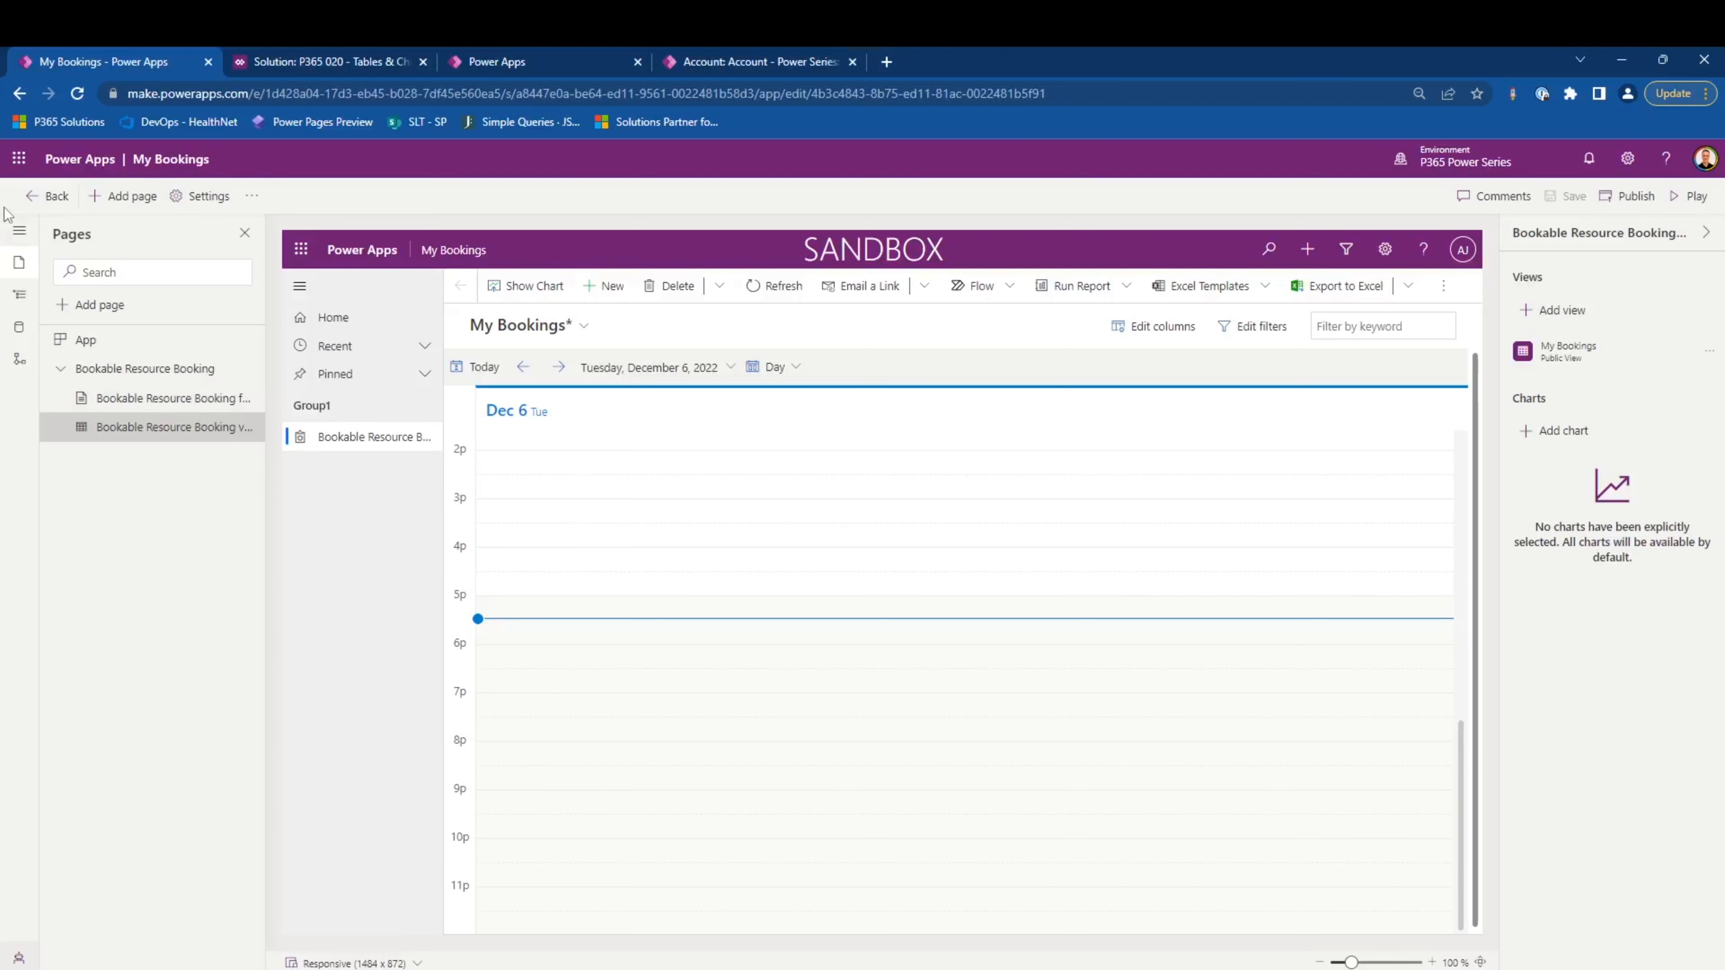
- Rename the navigation group Group1 as My Bookings
{"action": "left_click", "coordinate": [19, 294]}
{"action": "left_click", "coordinate": [124, 367]}
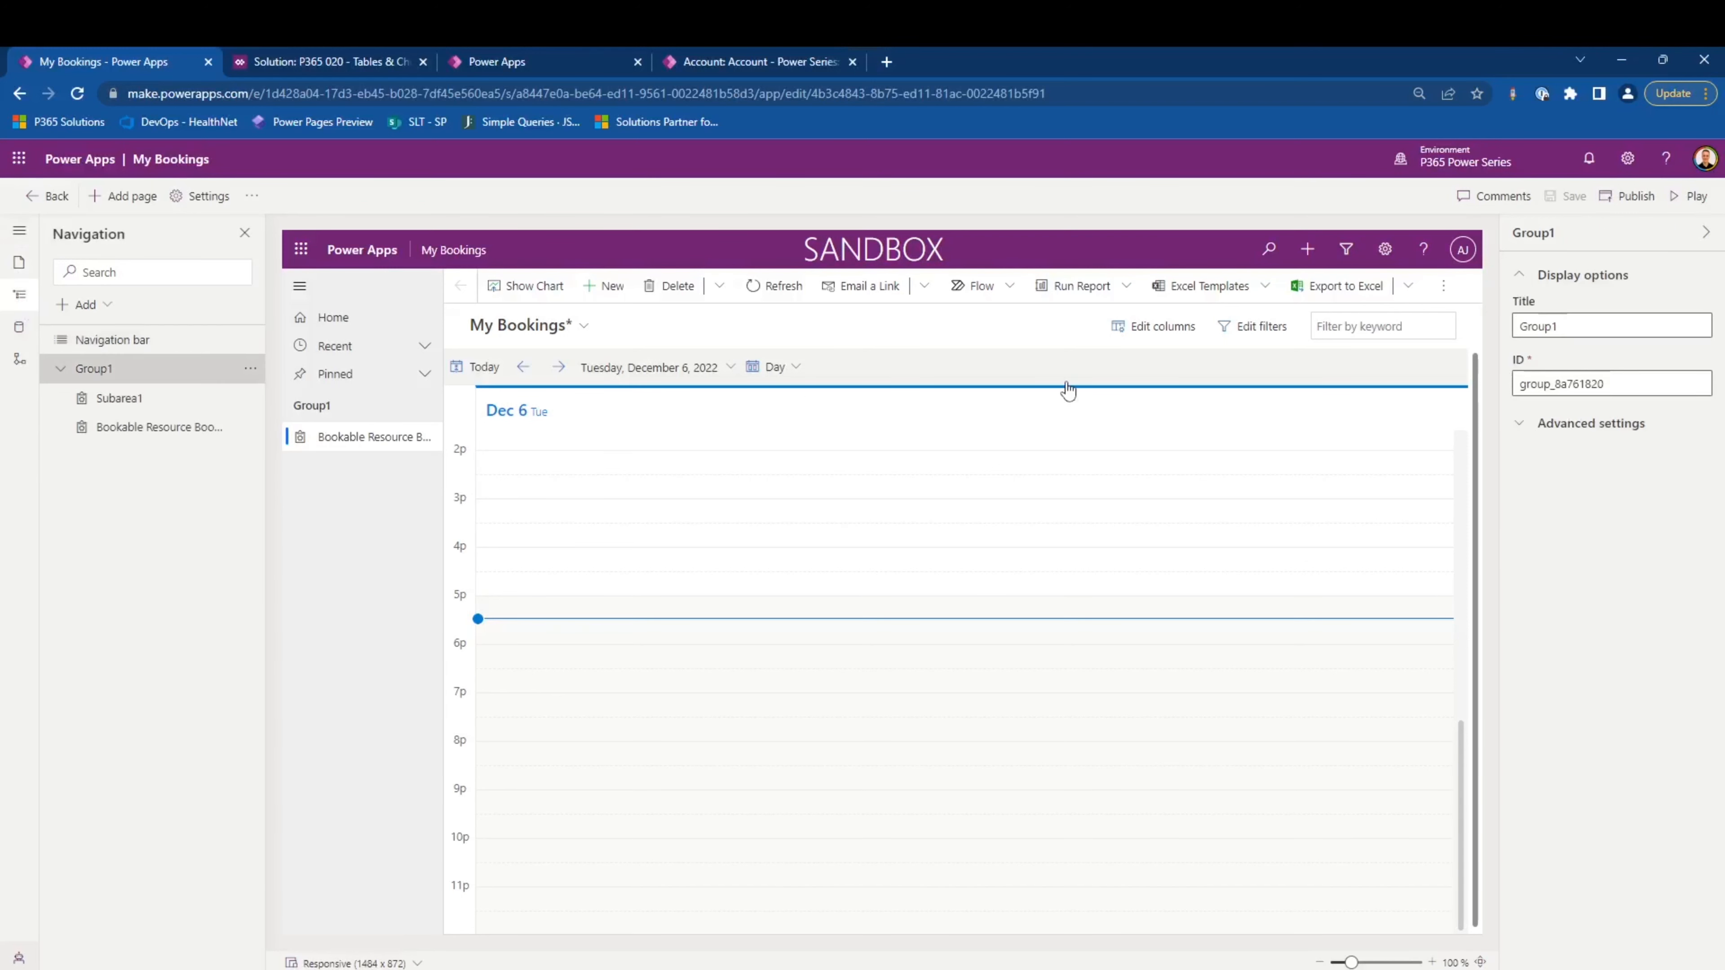
{"action": "key", "text": "ctrl+a"}
{"action": "type", "text": "My Bookinhgs"}
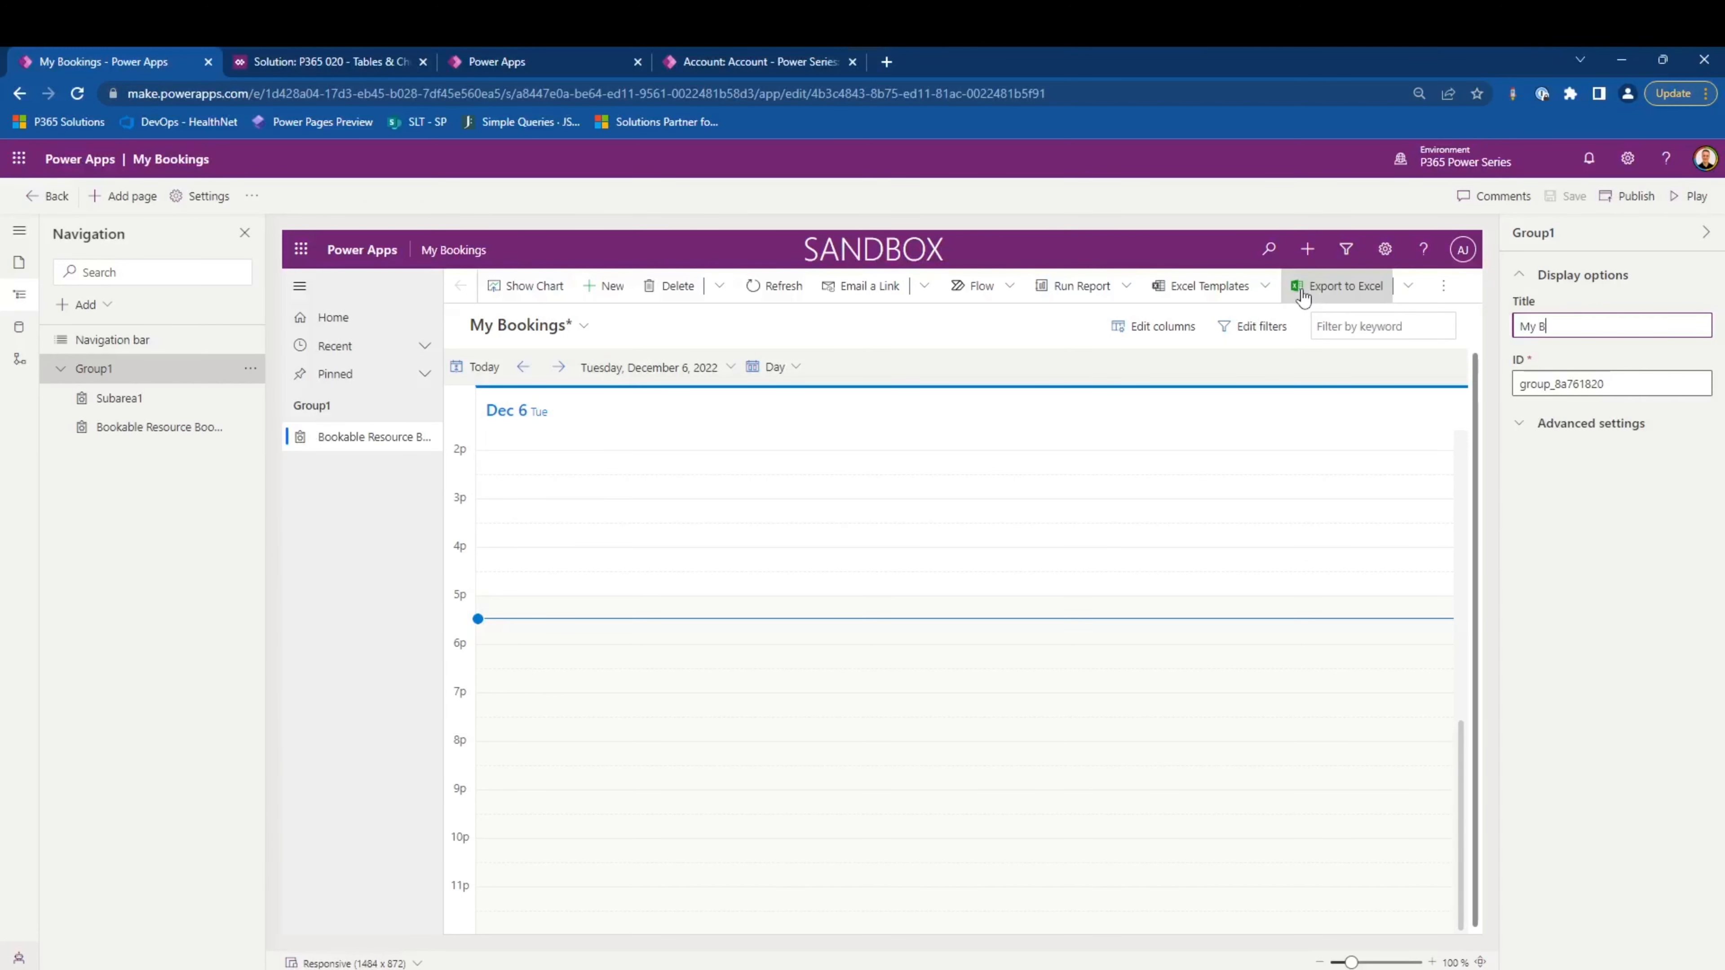
{"action": "key", "text": "BackSpace"}
{"action": "key", "text": "BackSpace"}
{"action": "key", "text": "BackSpace"}
{"action": "type", "text": "gs"}
{"action": "left_click", "coordinate": [1629, 530]}
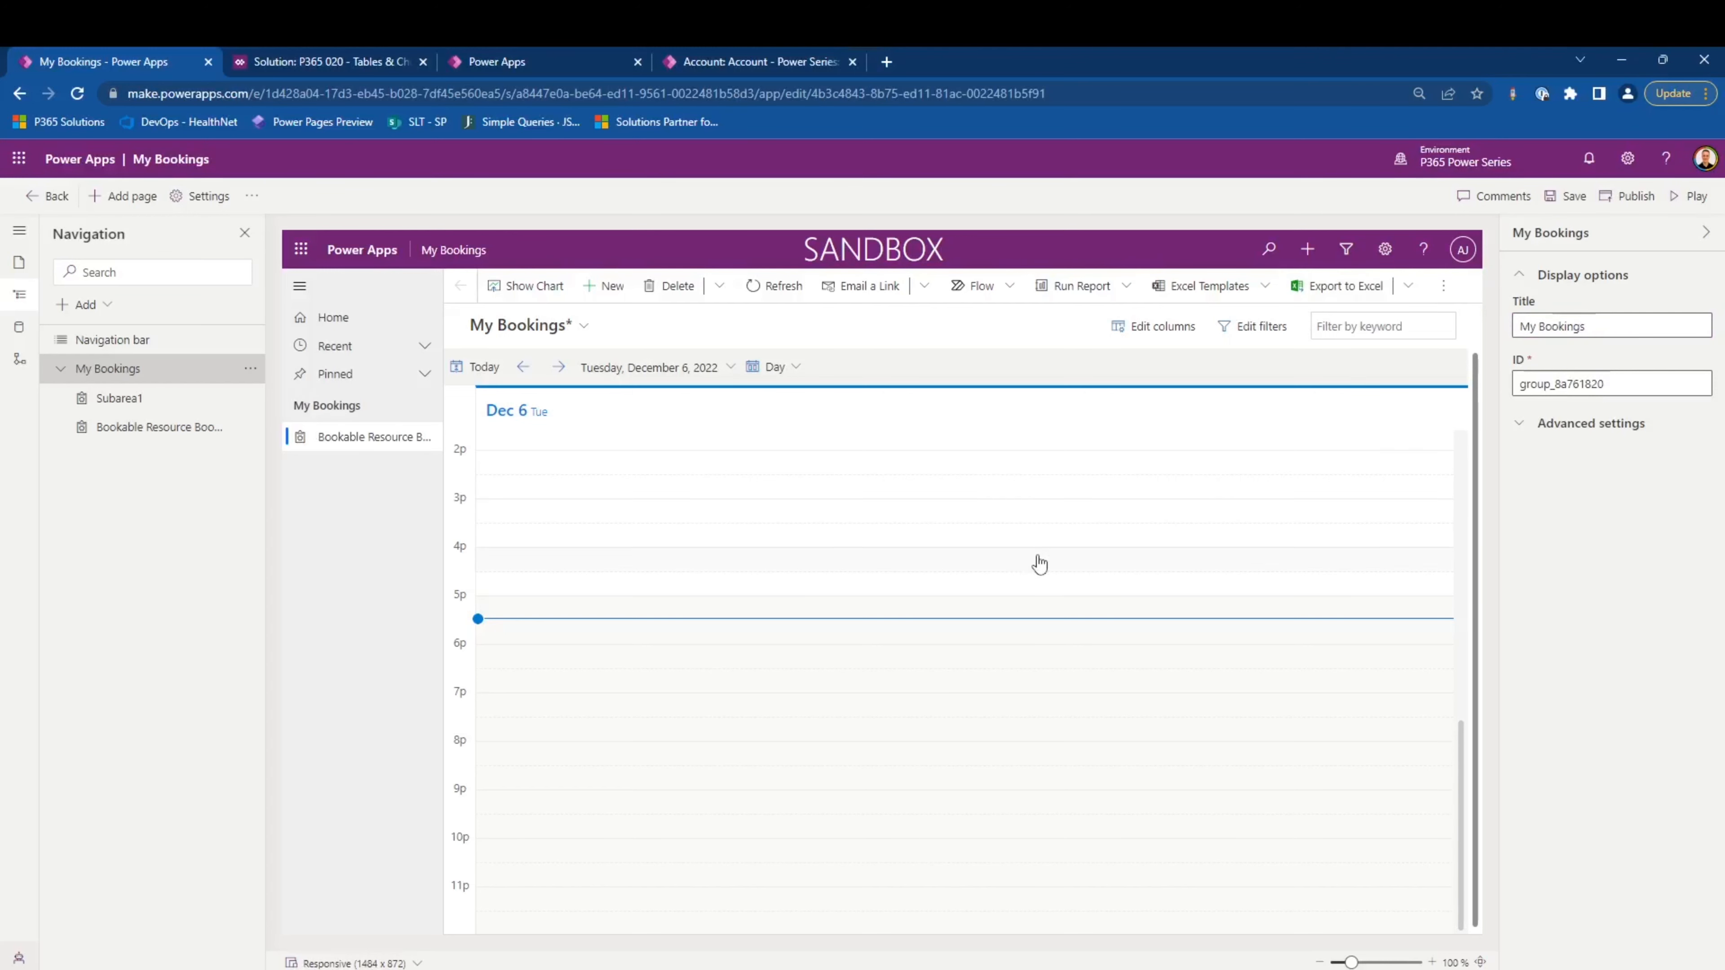
- Set the Bookable Resource Bookings navigation item's icon to the web resource DeleteCalendarActivated.svg
{"action": "left_click", "coordinate": [335, 436]}
{"action": "left_click", "coordinate": [1584, 508]}
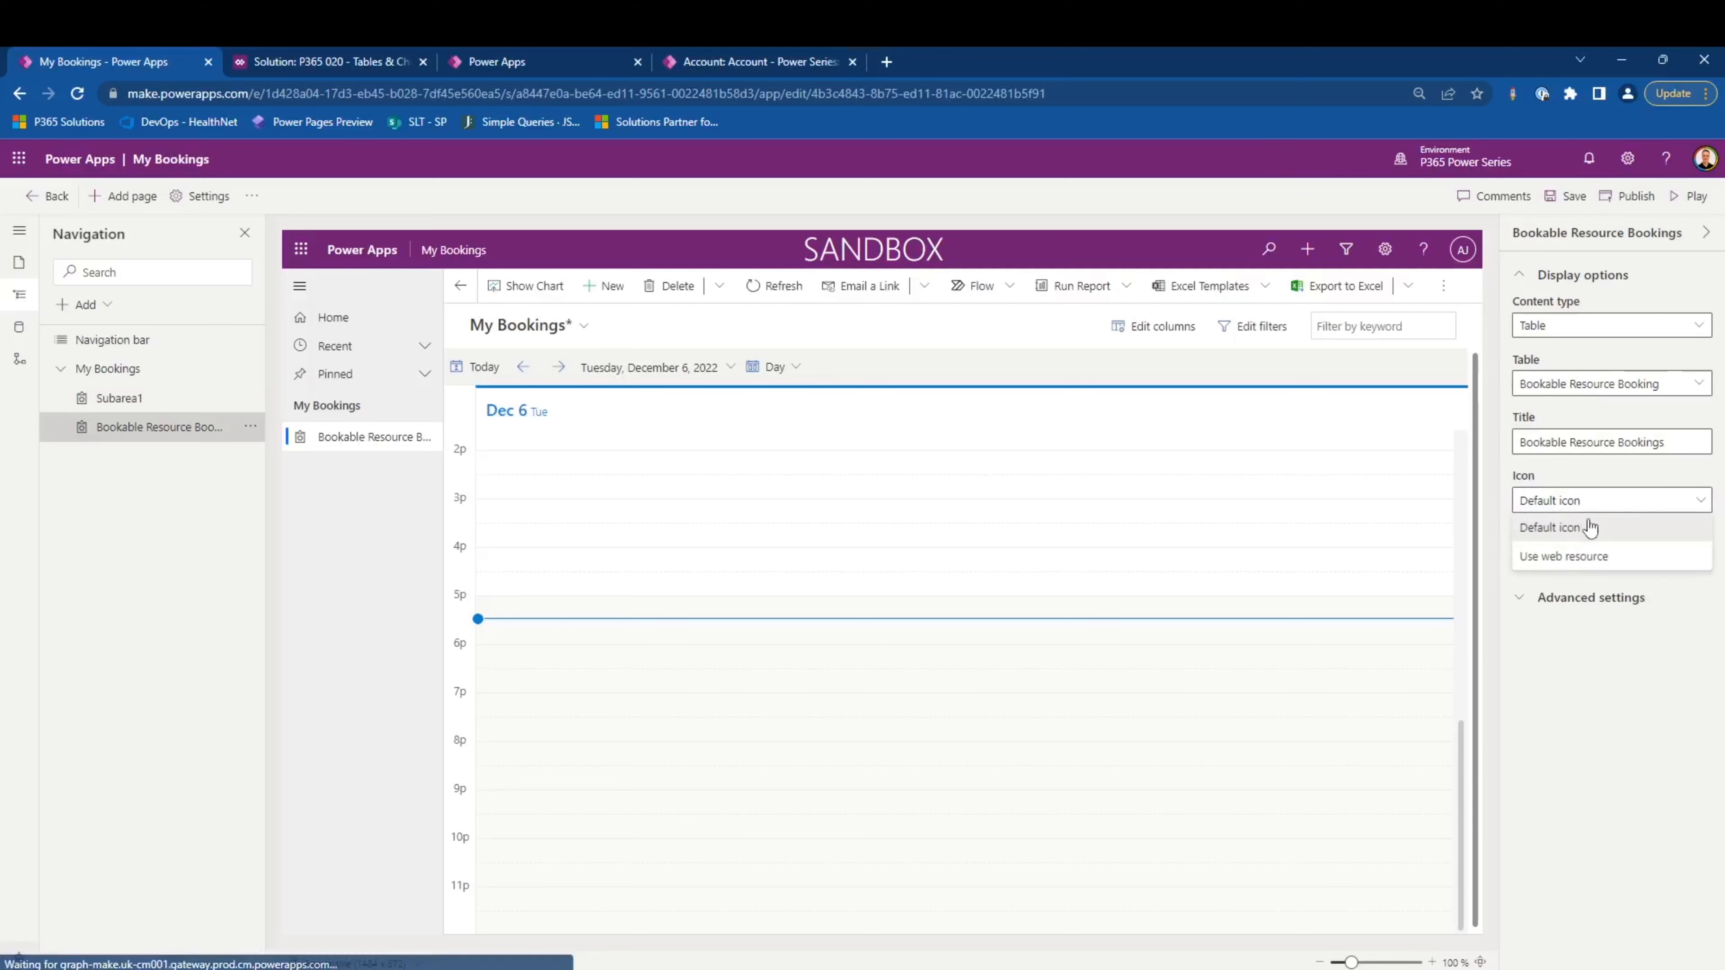
{"action": "left_click", "coordinate": [1562, 556]}
{"action": "left_click", "coordinate": [1557, 550]}
{"action": "type", "text": "cale"}
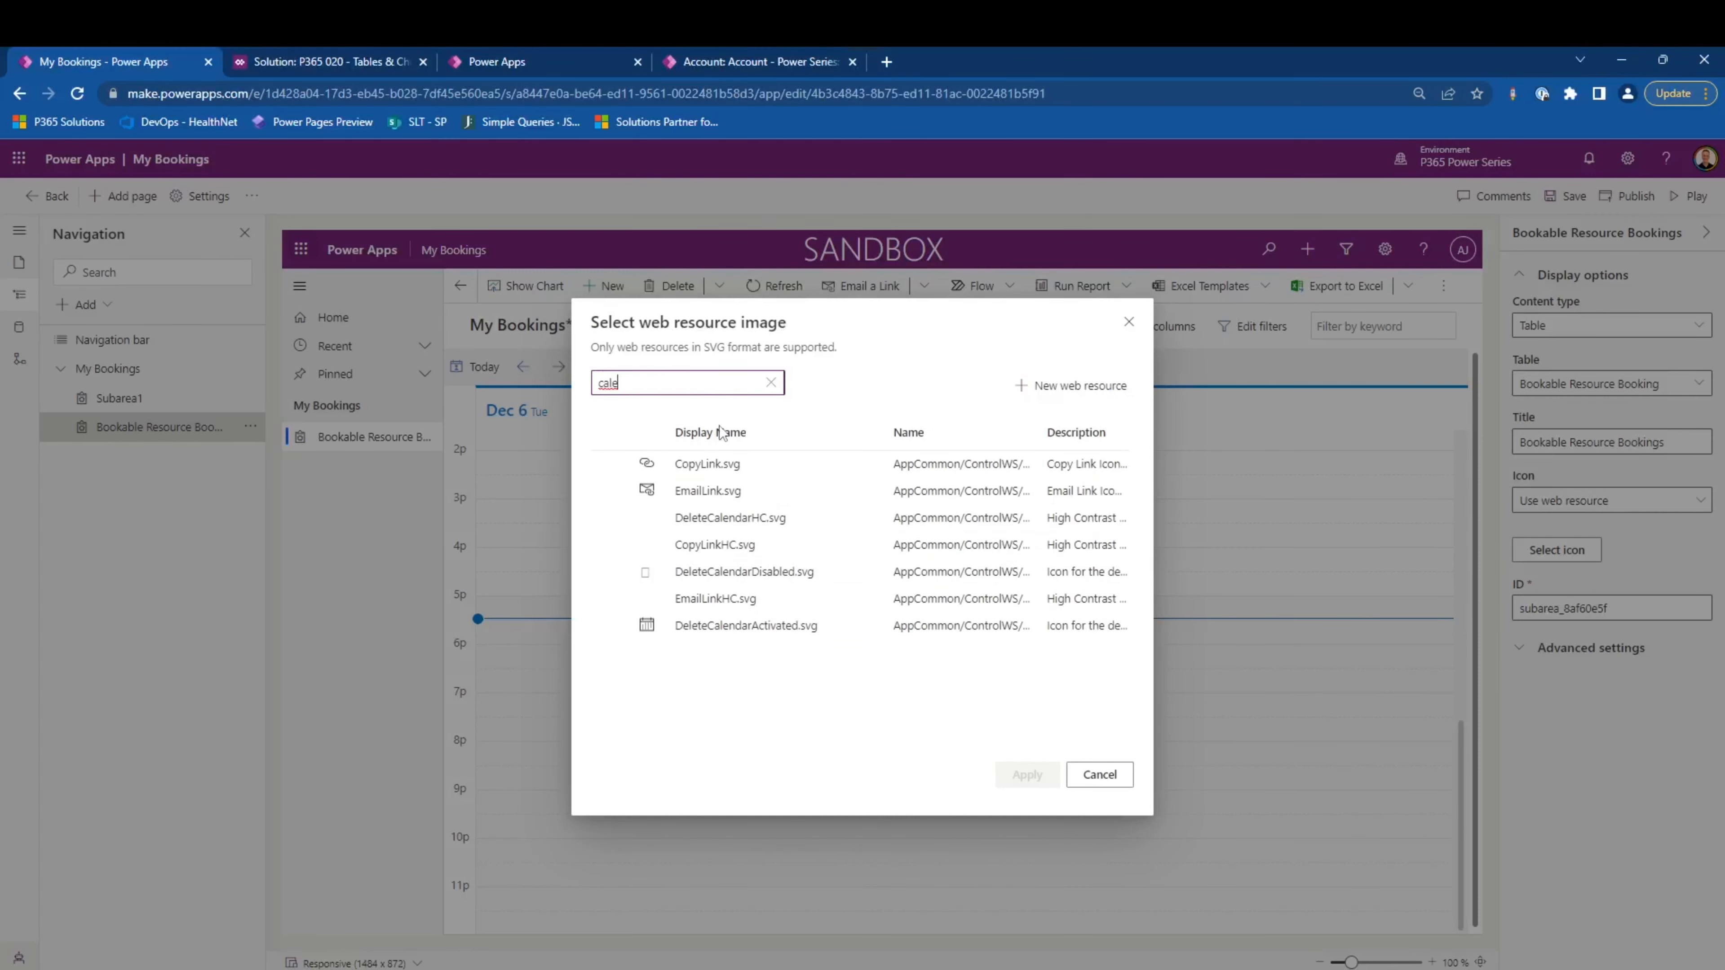
{"action": "left_click", "coordinate": [748, 620]}
{"action": "left_click", "coordinate": [1027, 775]}
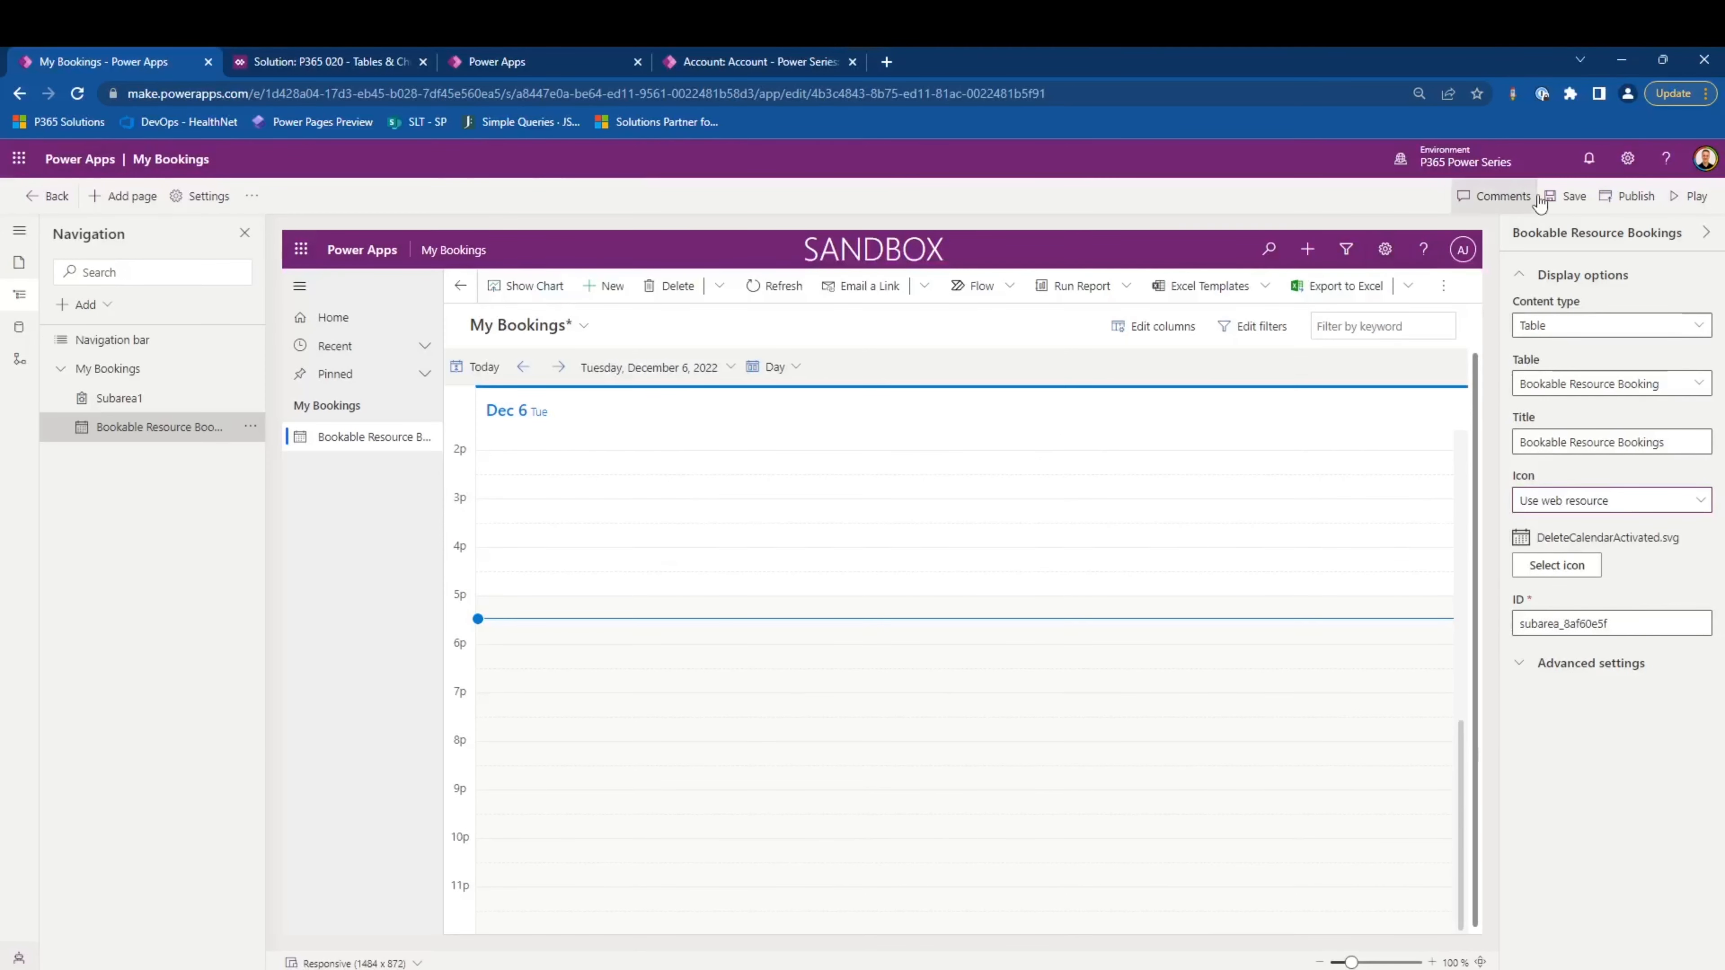
- Save and publish the My Bookings app and play it
{"action": "left_click", "coordinate": [1568, 196]}
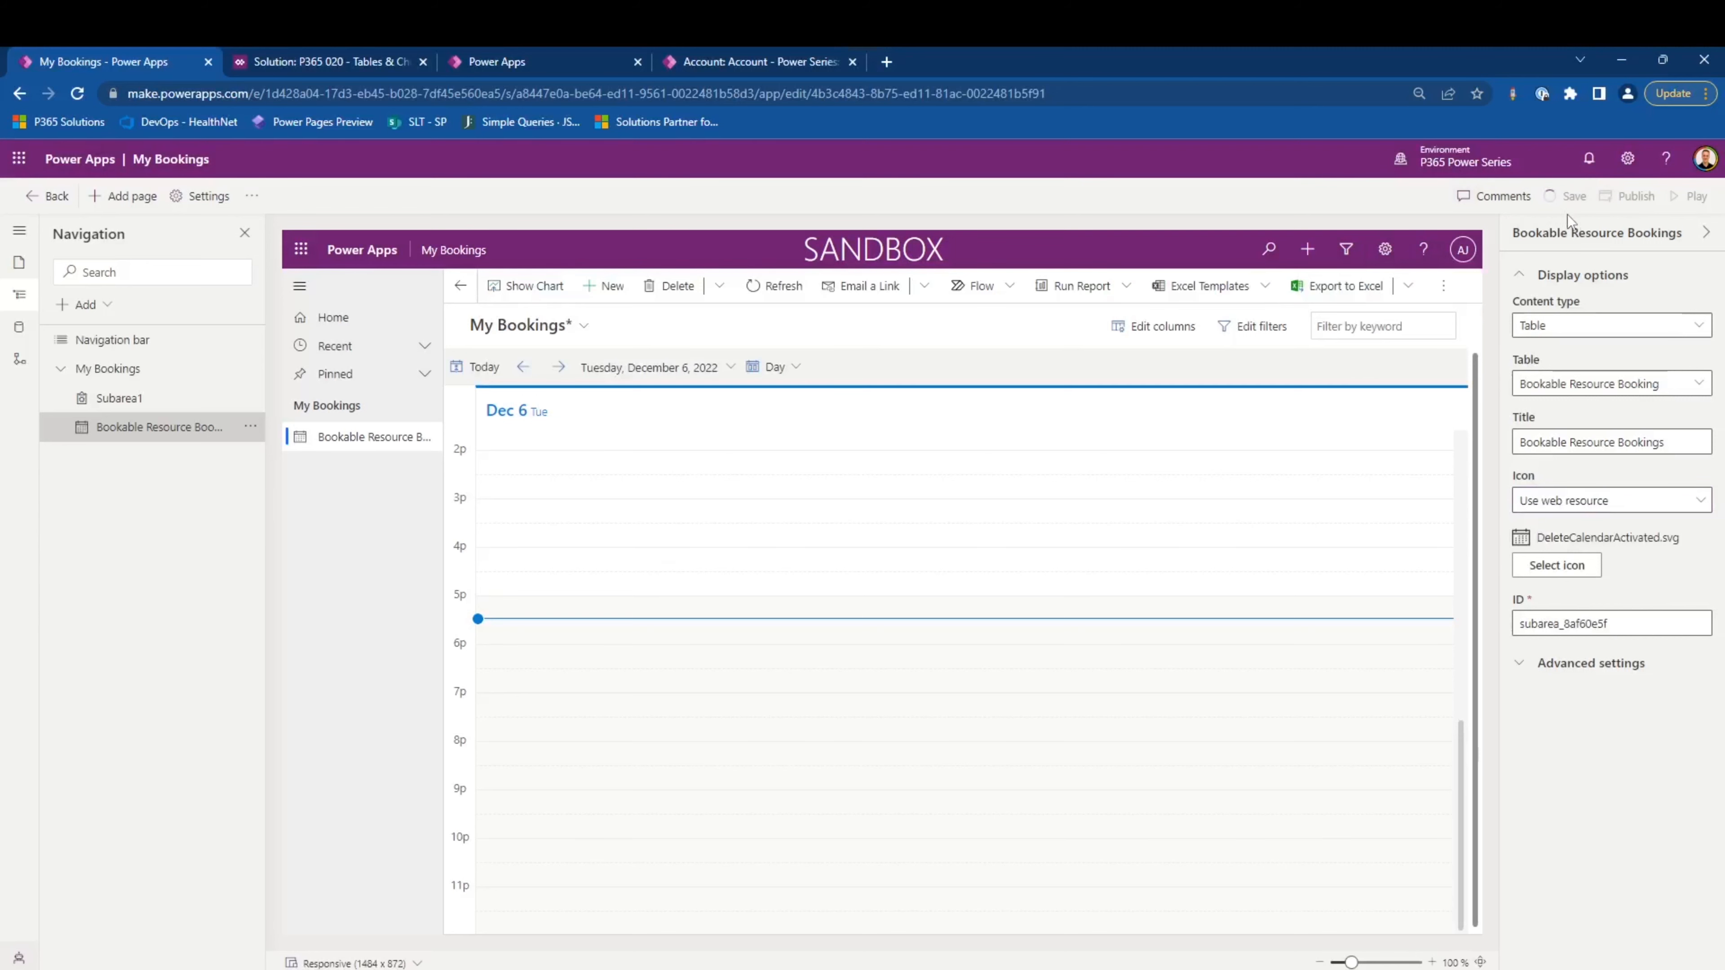
{"action": "left_click", "coordinate": [1636, 204]}
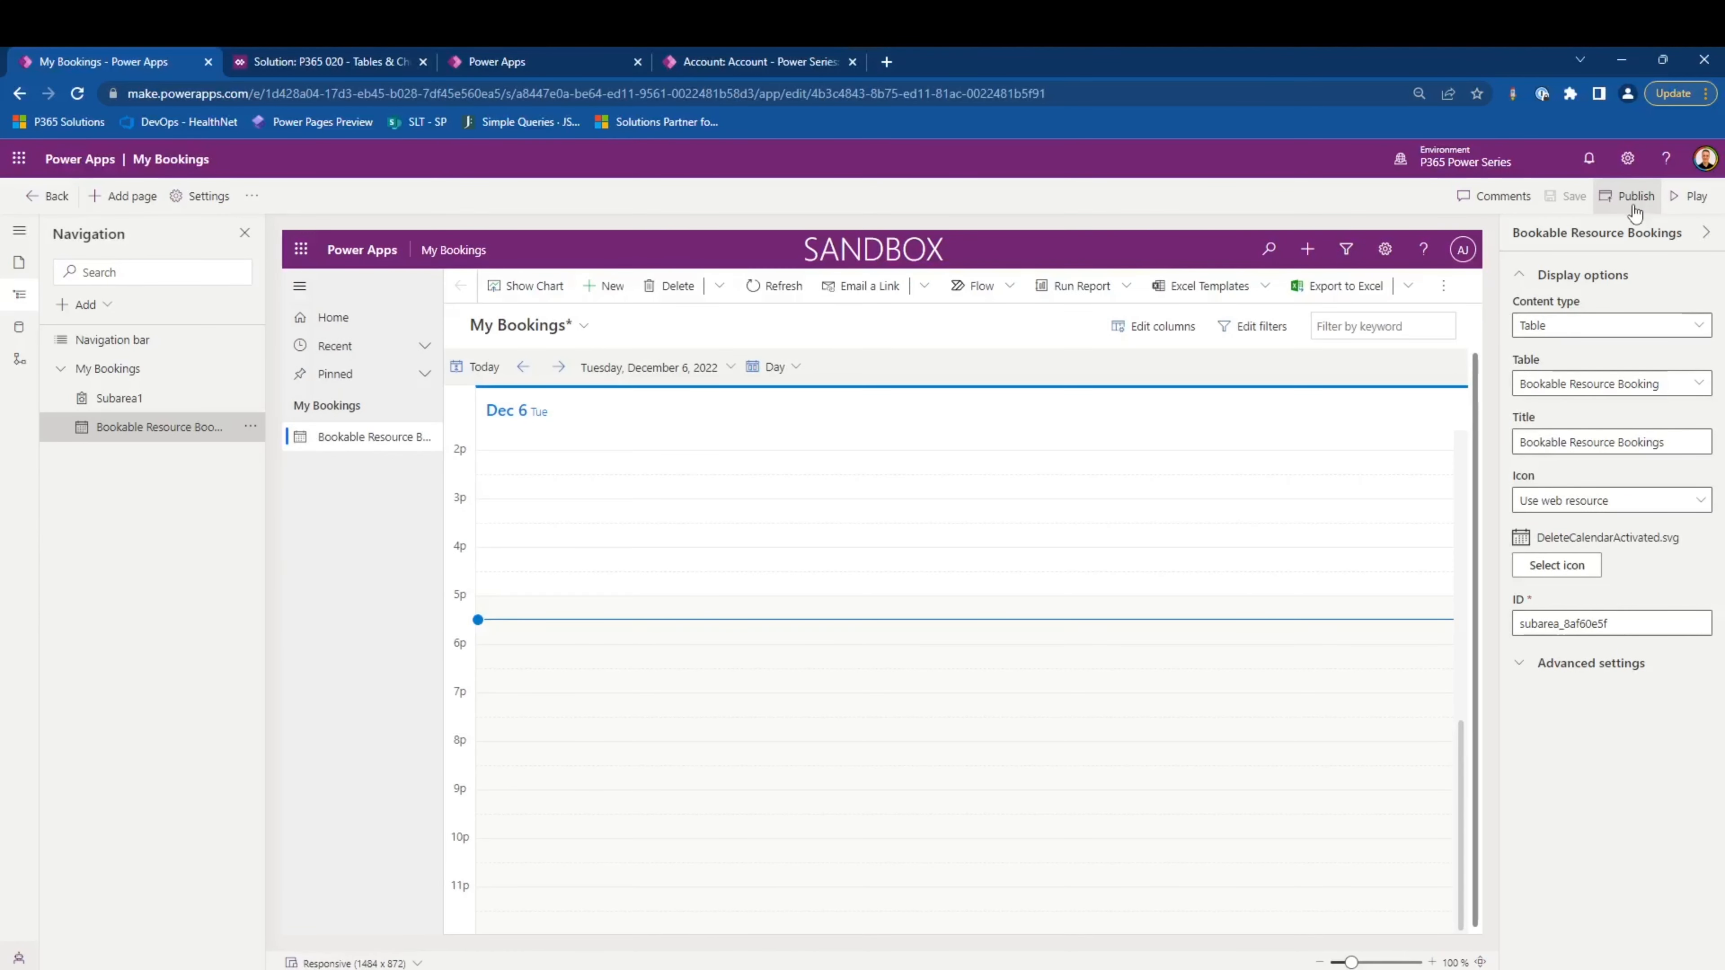
{"action": "left_click", "coordinate": [1684, 201]}
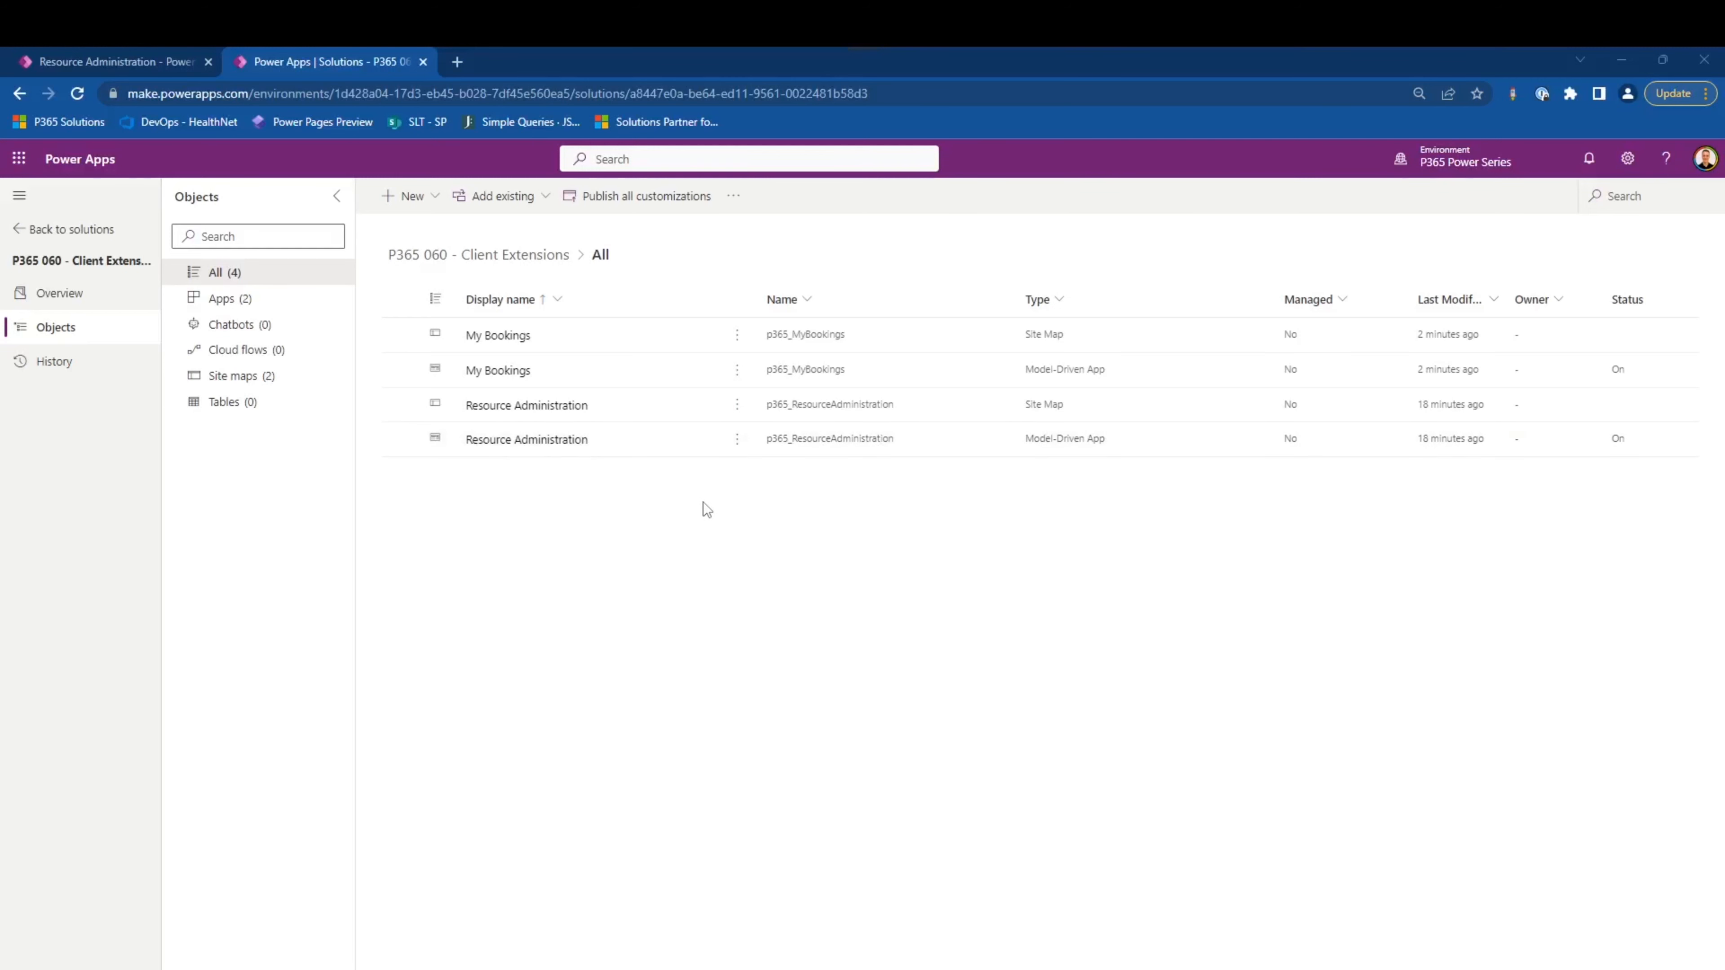
- Review the Dataverse security roles available when sharing the My Bookings model-driven app, without sharing it
{"action": "left_click", "coordinate": [735, 373]}
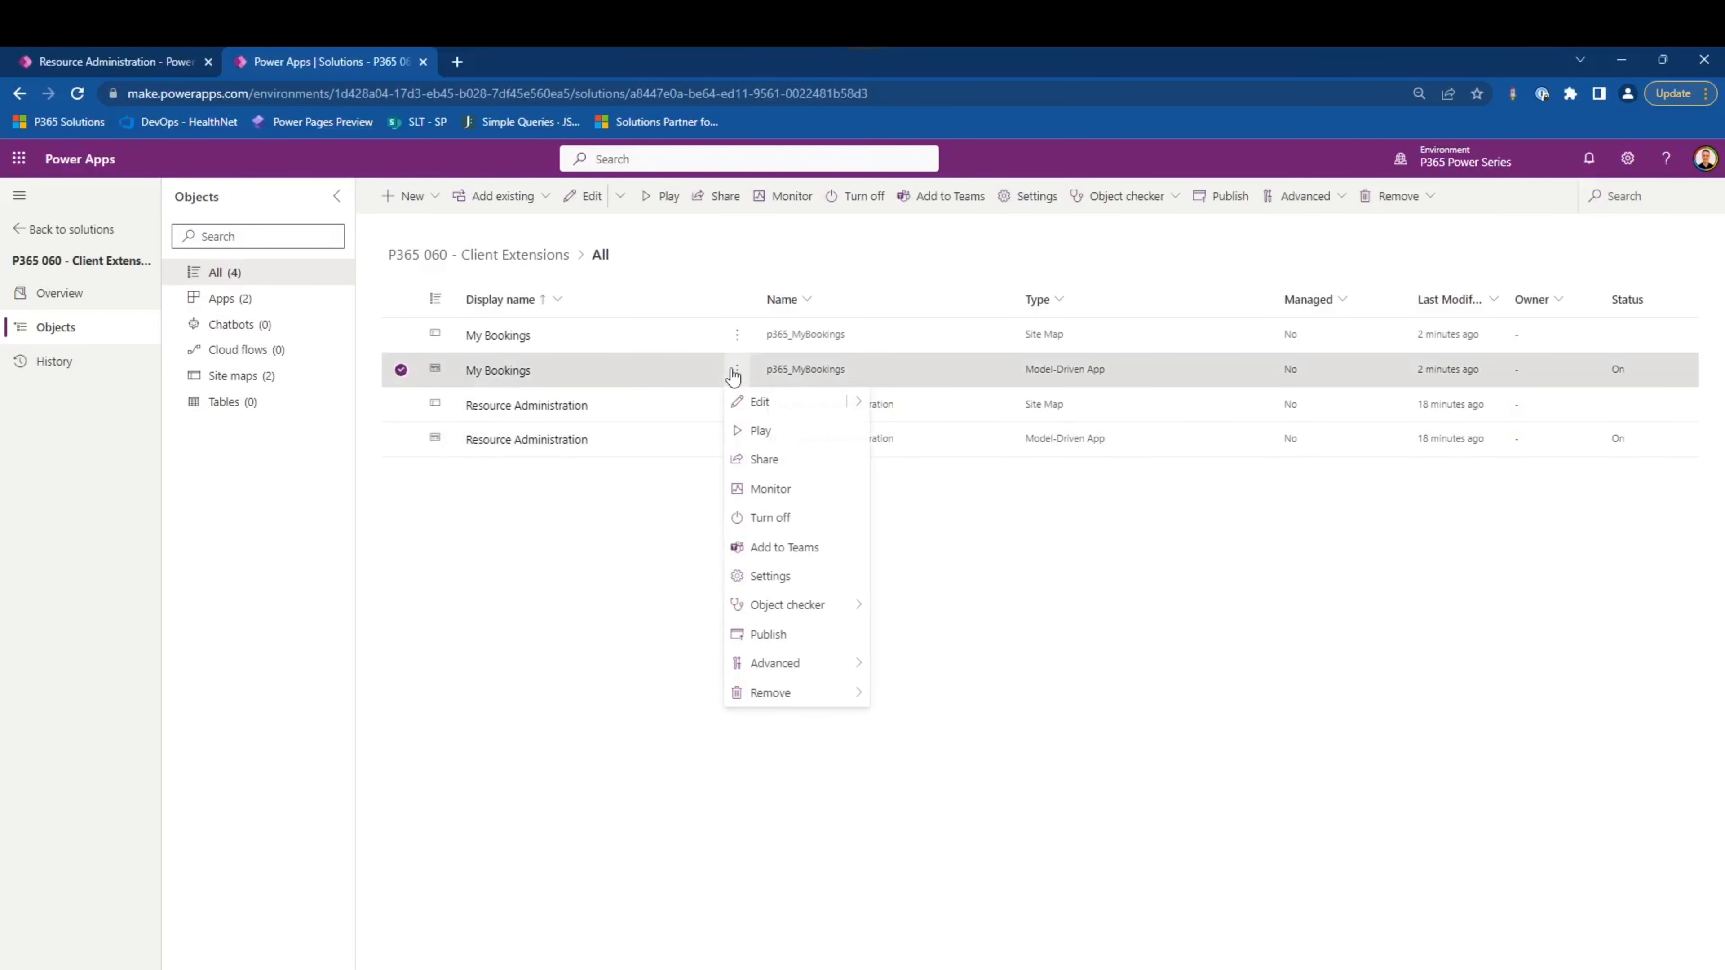
{"action": "left_click", "coordinate": [783, 469]}
{"action": "left_click", "coordinate": [1124, 292]}
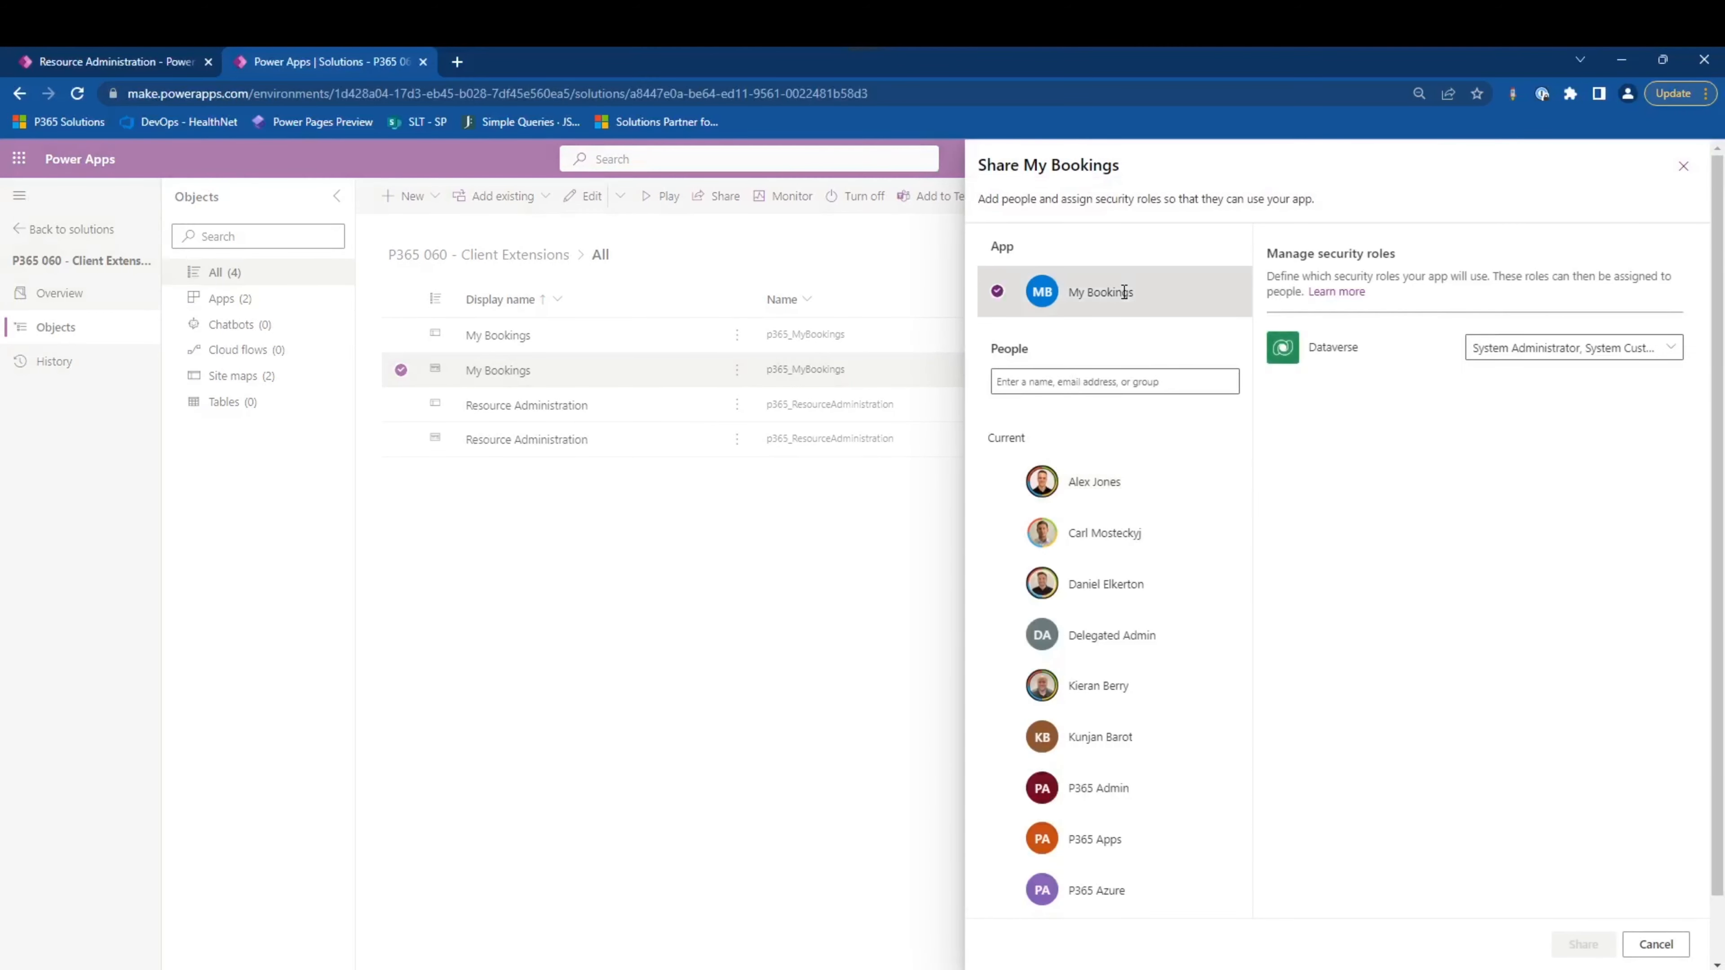
{"action": "left_click", "coordinate": [1526, 353]}
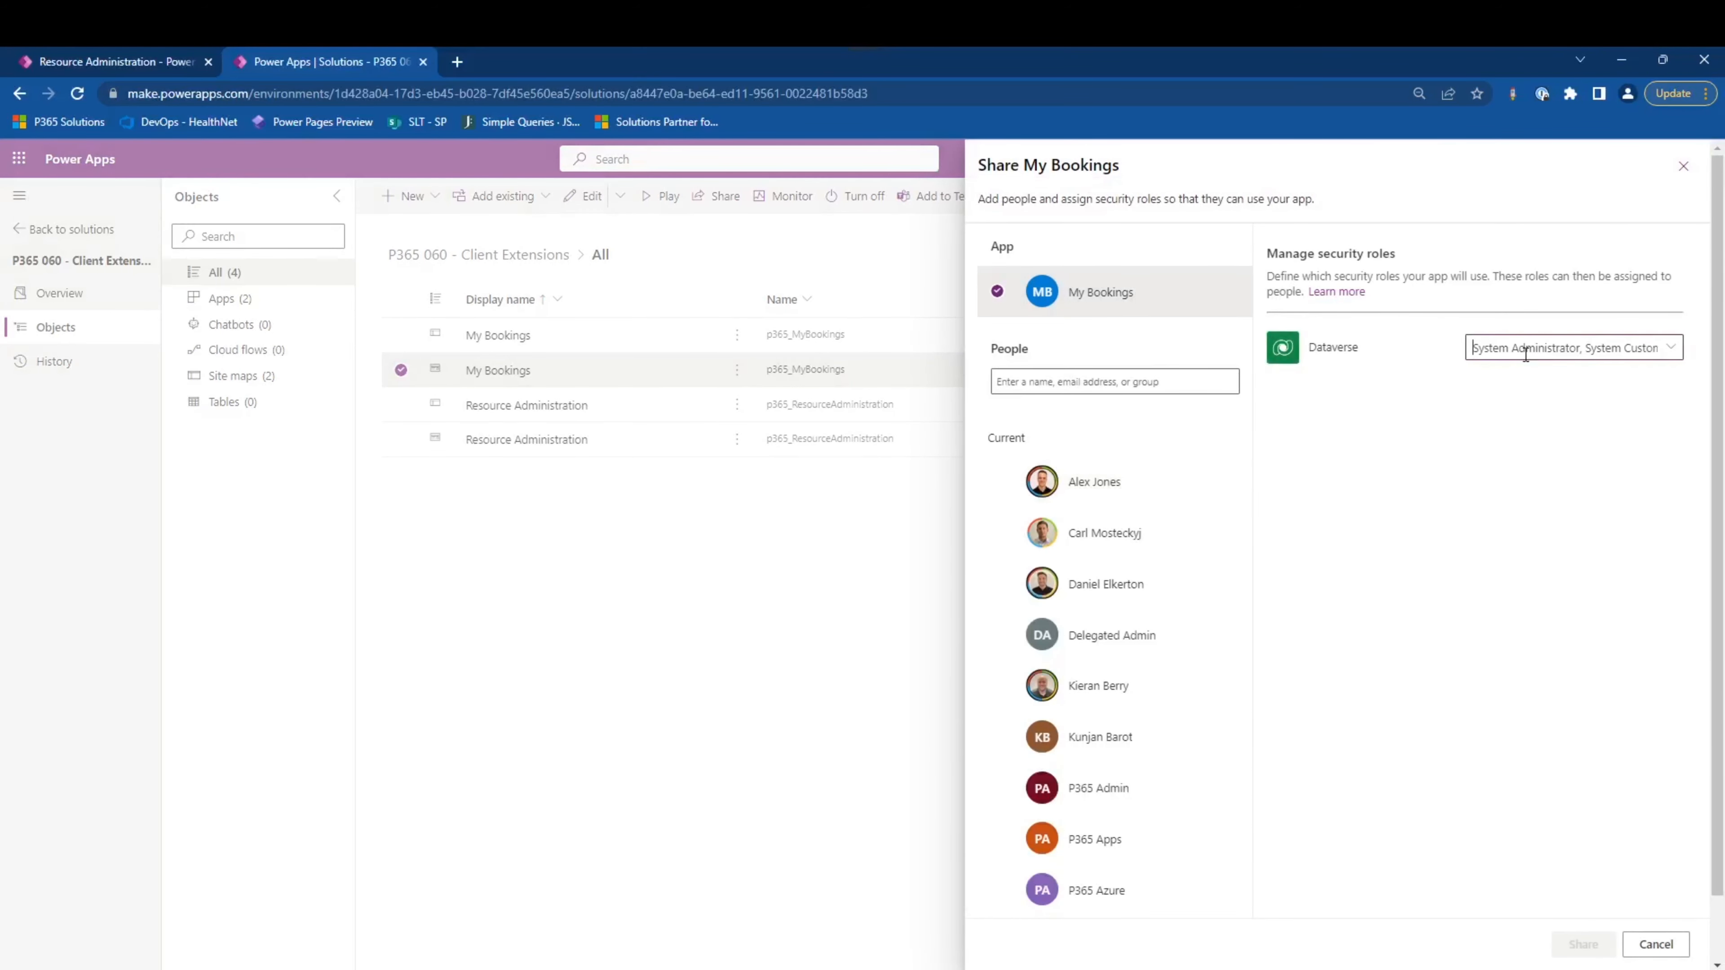
{"action": "scroll", "coordinate": [1321, 435], "scroll_direction": "down", "scroll_amount": 5}
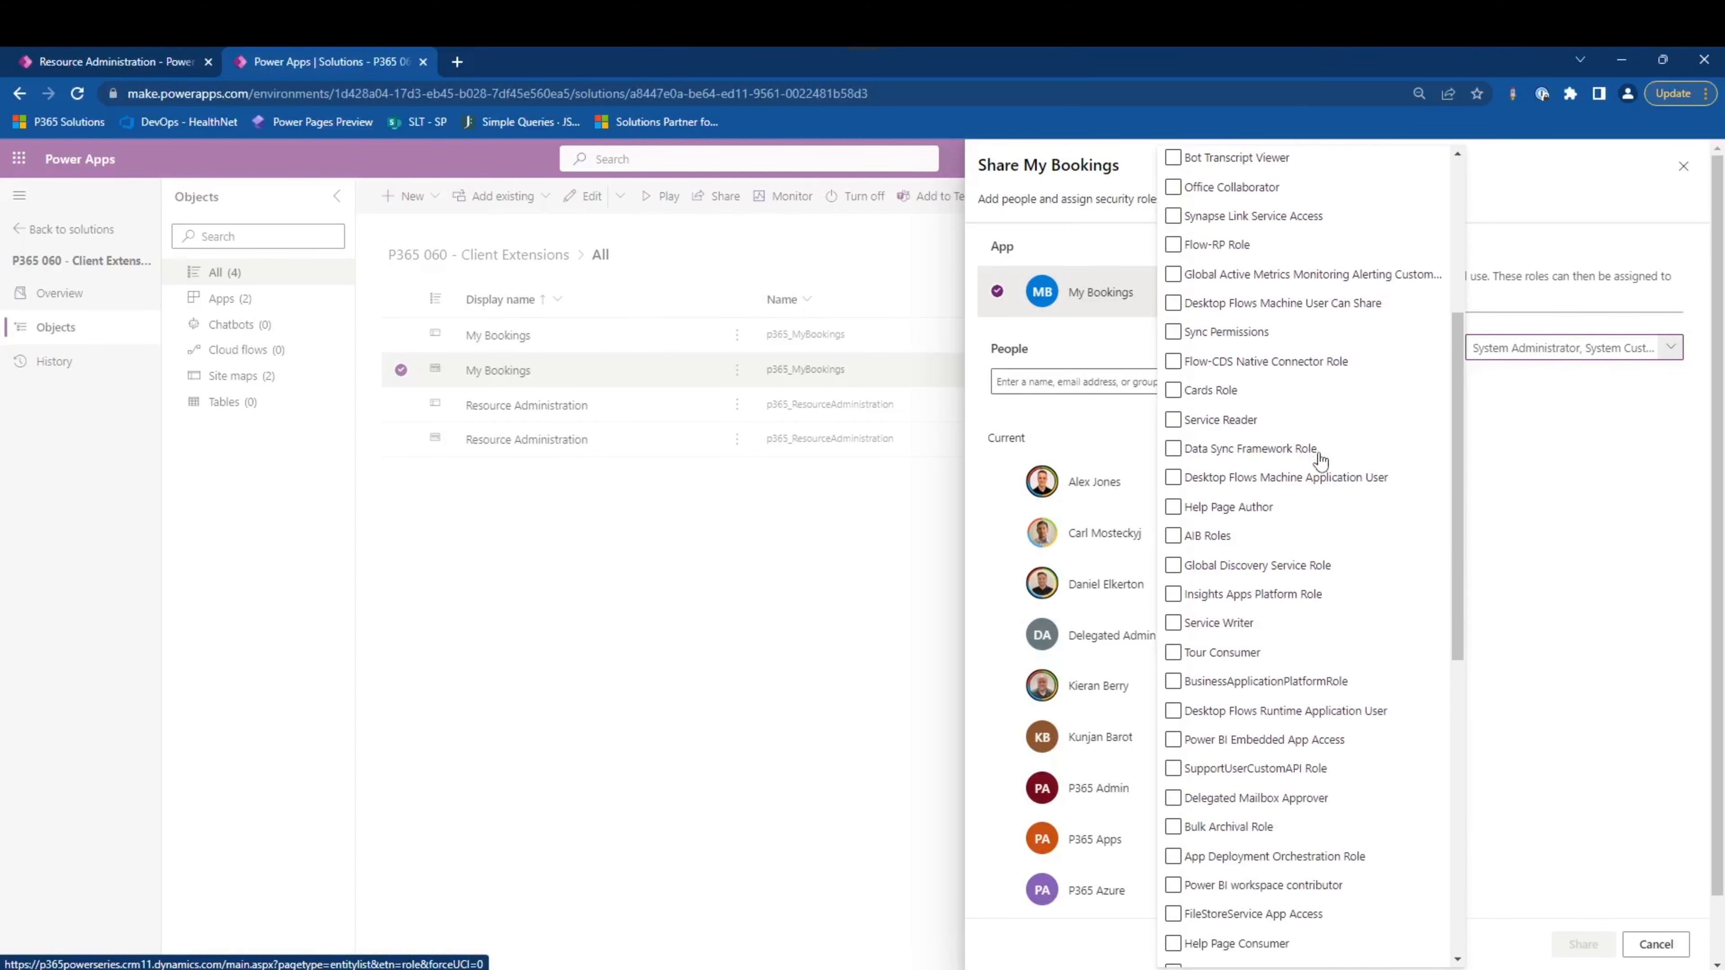
{"action": "scroll", "coordinate": [1321, 461], "scroll_direction": "down", "scroll_amount": 10}
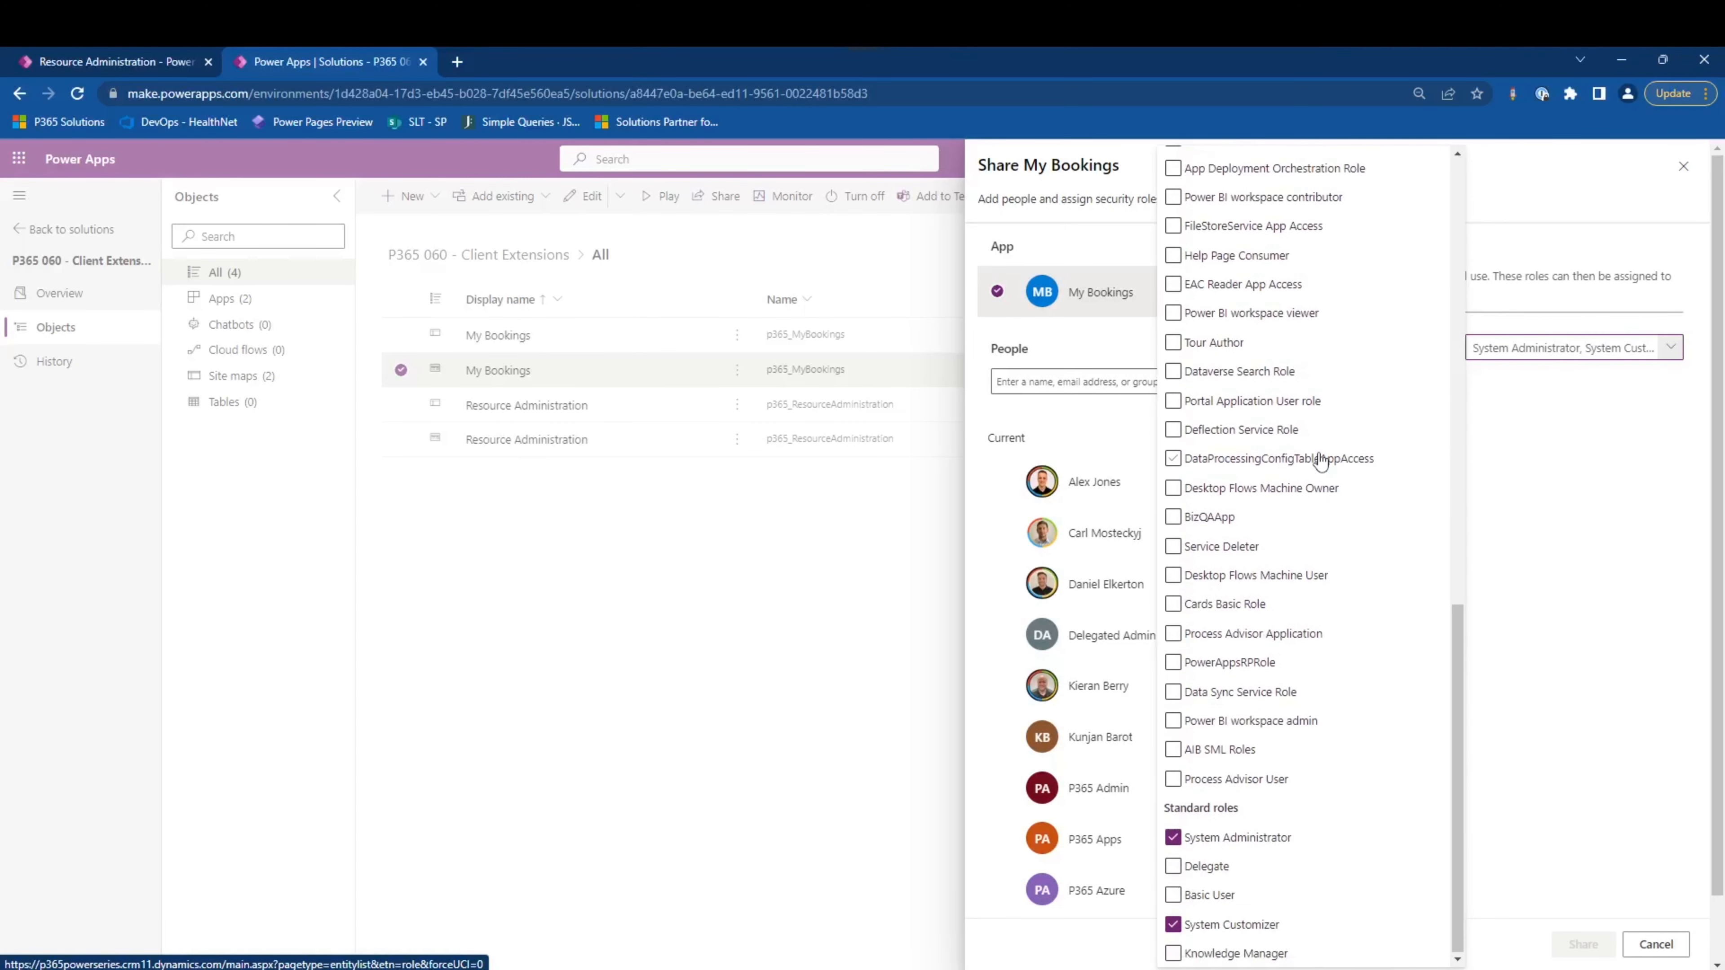
{"action": "scroll", "coordinate": [1321, 461], "scroll_direction": "up", "scroll_amount": 15}
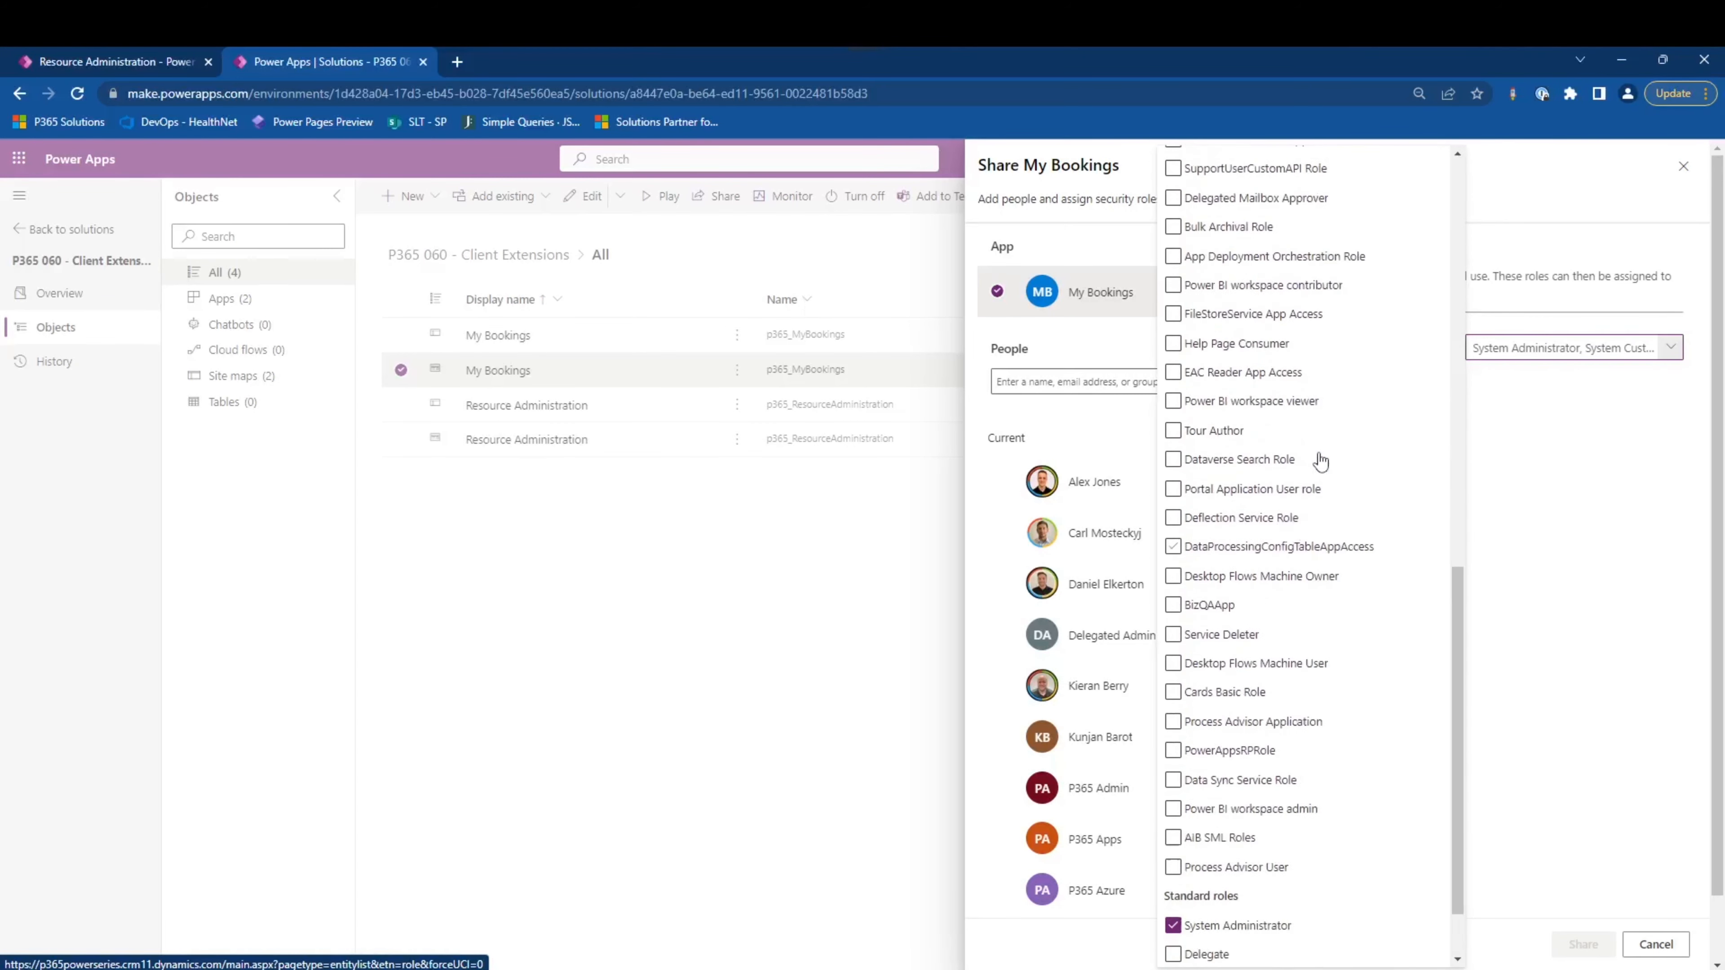
{"action": "left_click", "coordinate": [1556, 527]}
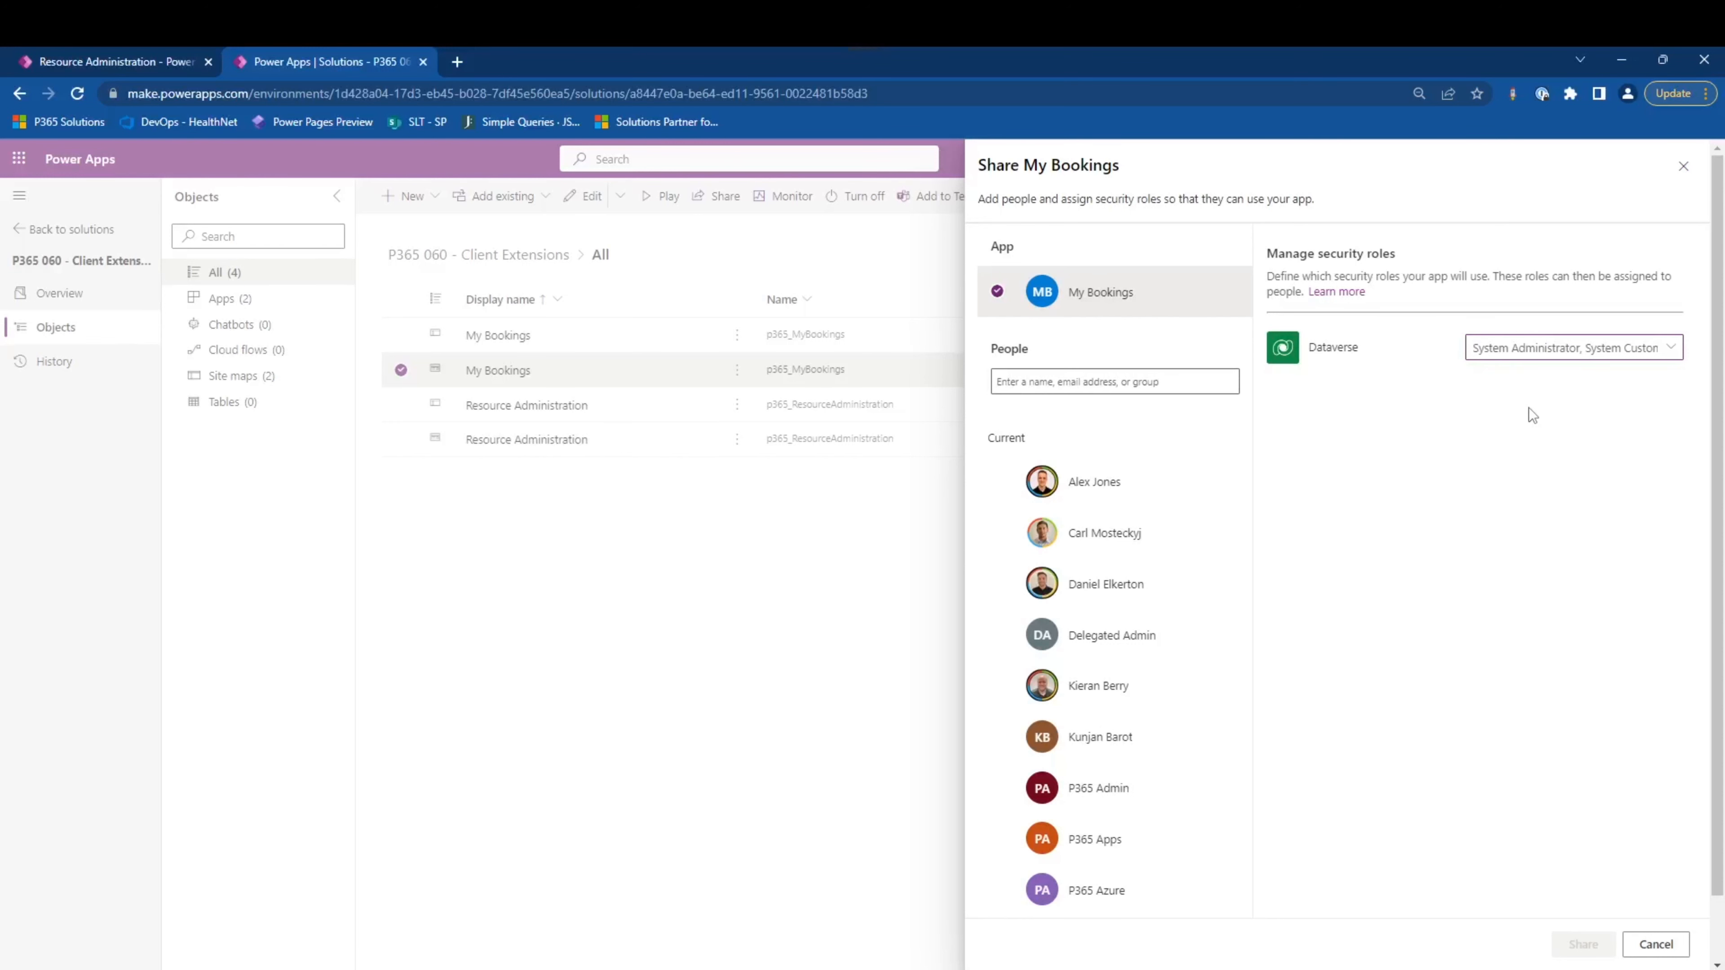
{"action": "left_click", "coordinate": [1655, 944]}
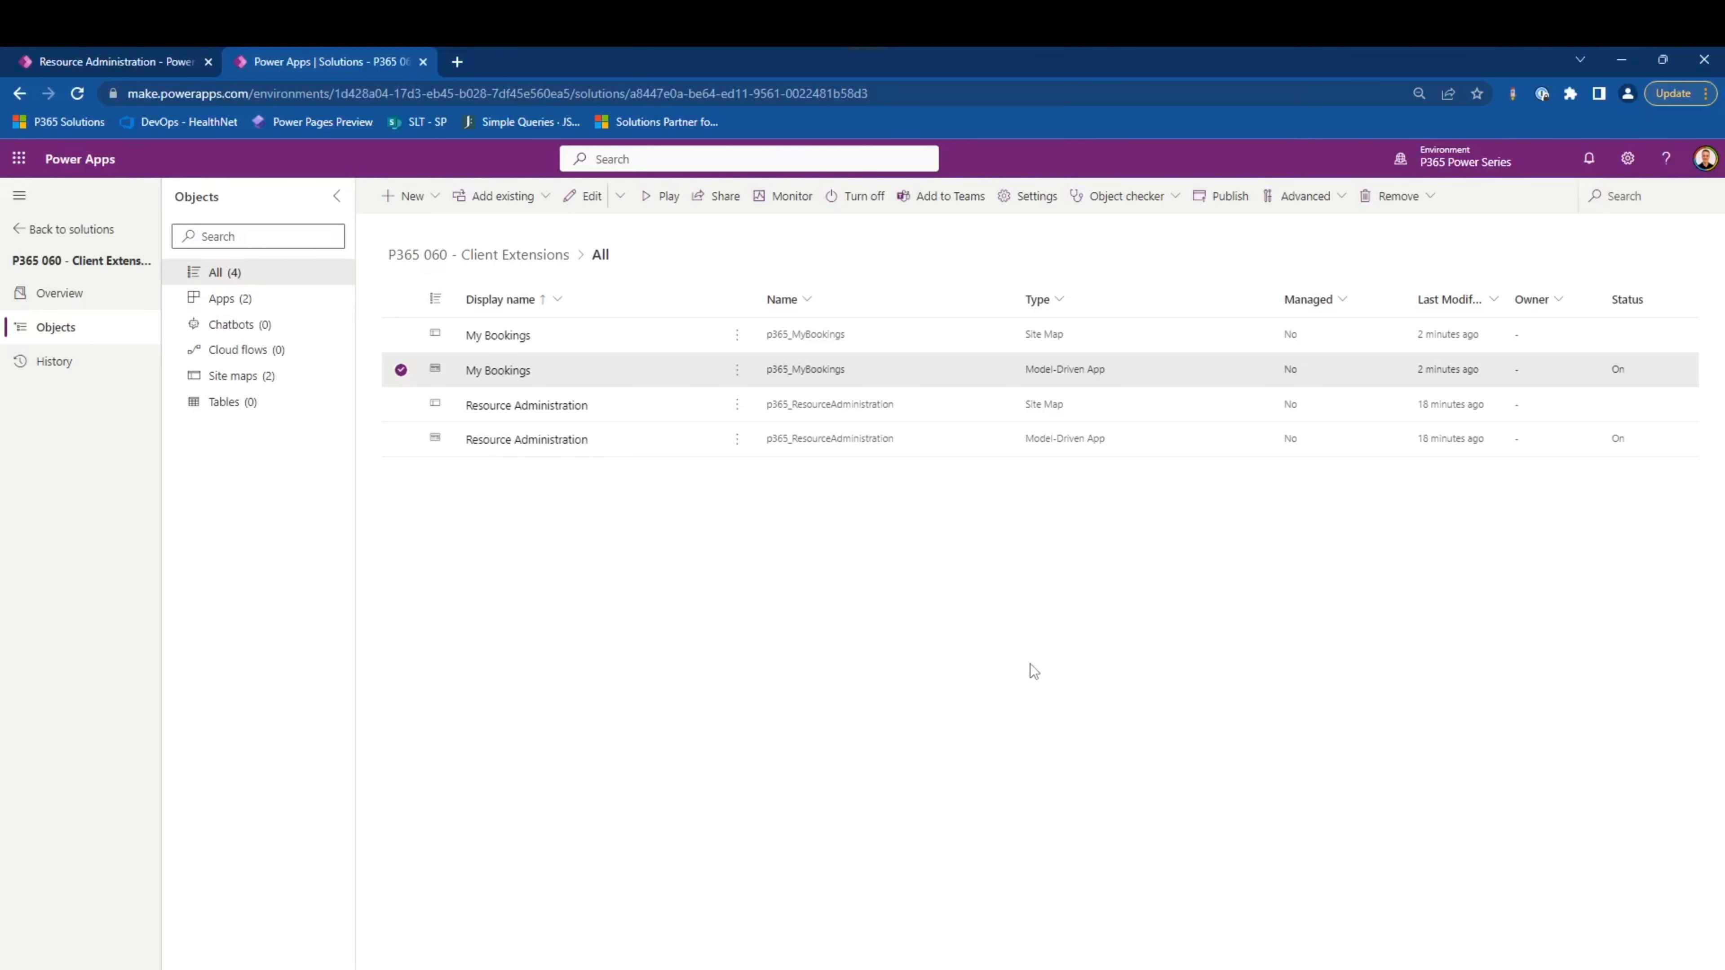
- Open the Resource Administration model-driven app for editing and review its general settings, including the advanced ones
{"action": "left_click", "coordinate": [737, 439]}
{"action": "left_click", "coordinate": [763, 469]}
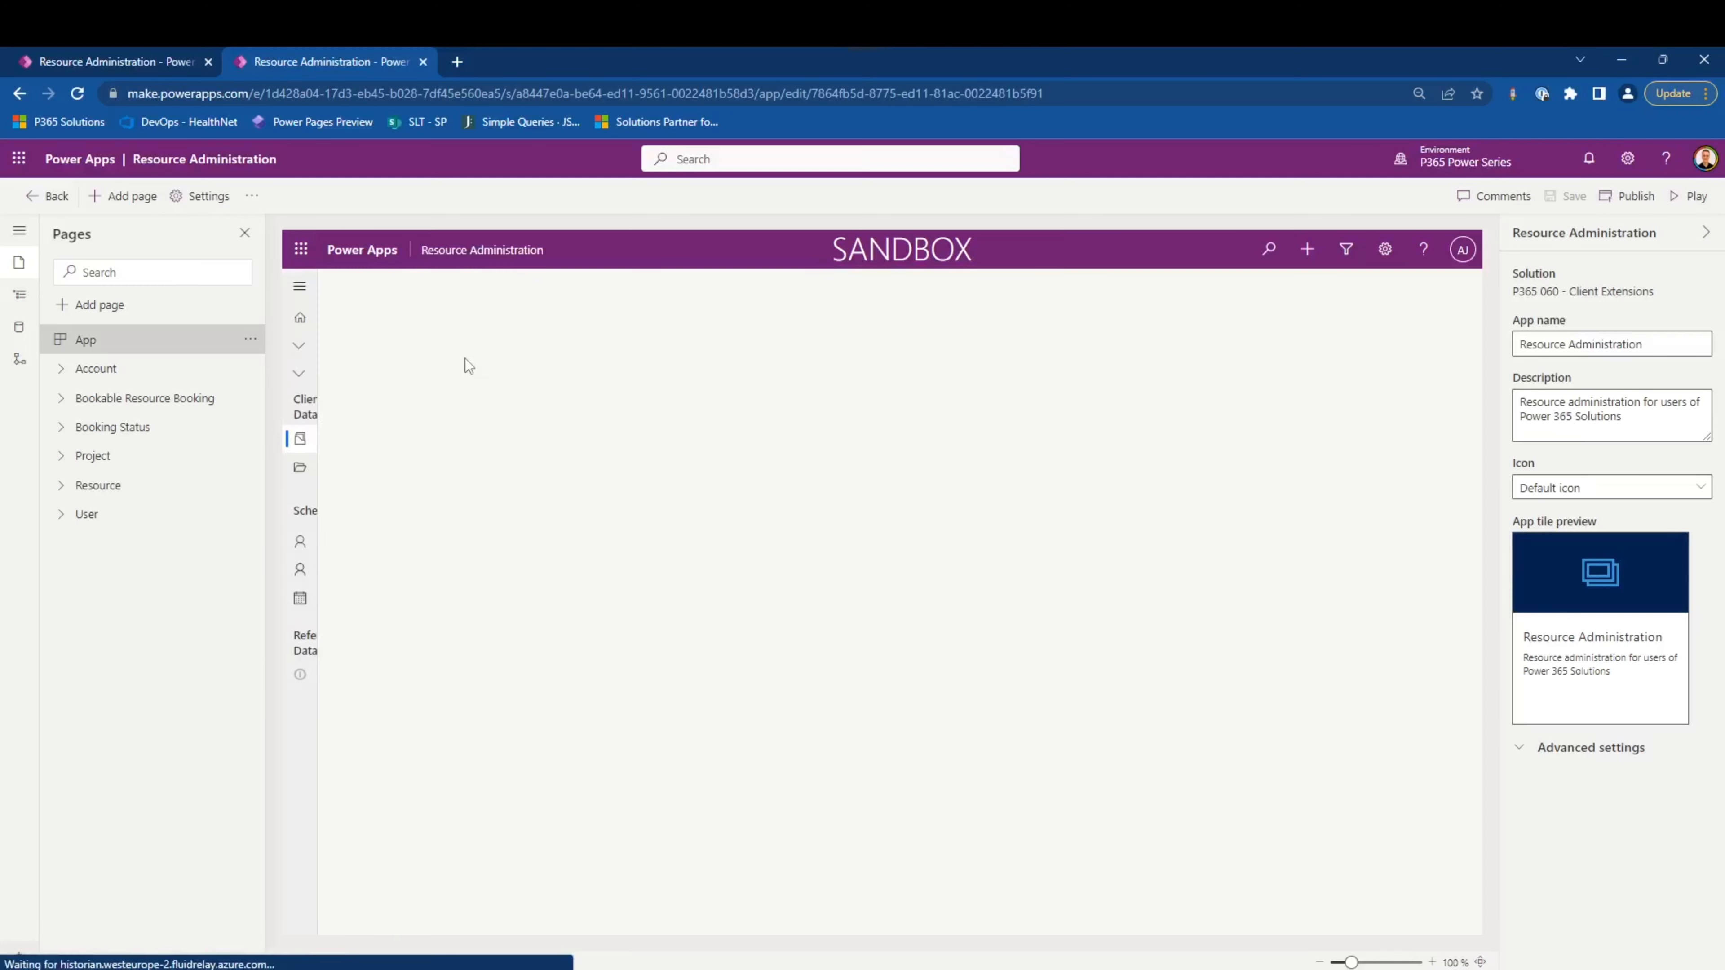
{"action": "left_click", "coordinate": [204, 196]}
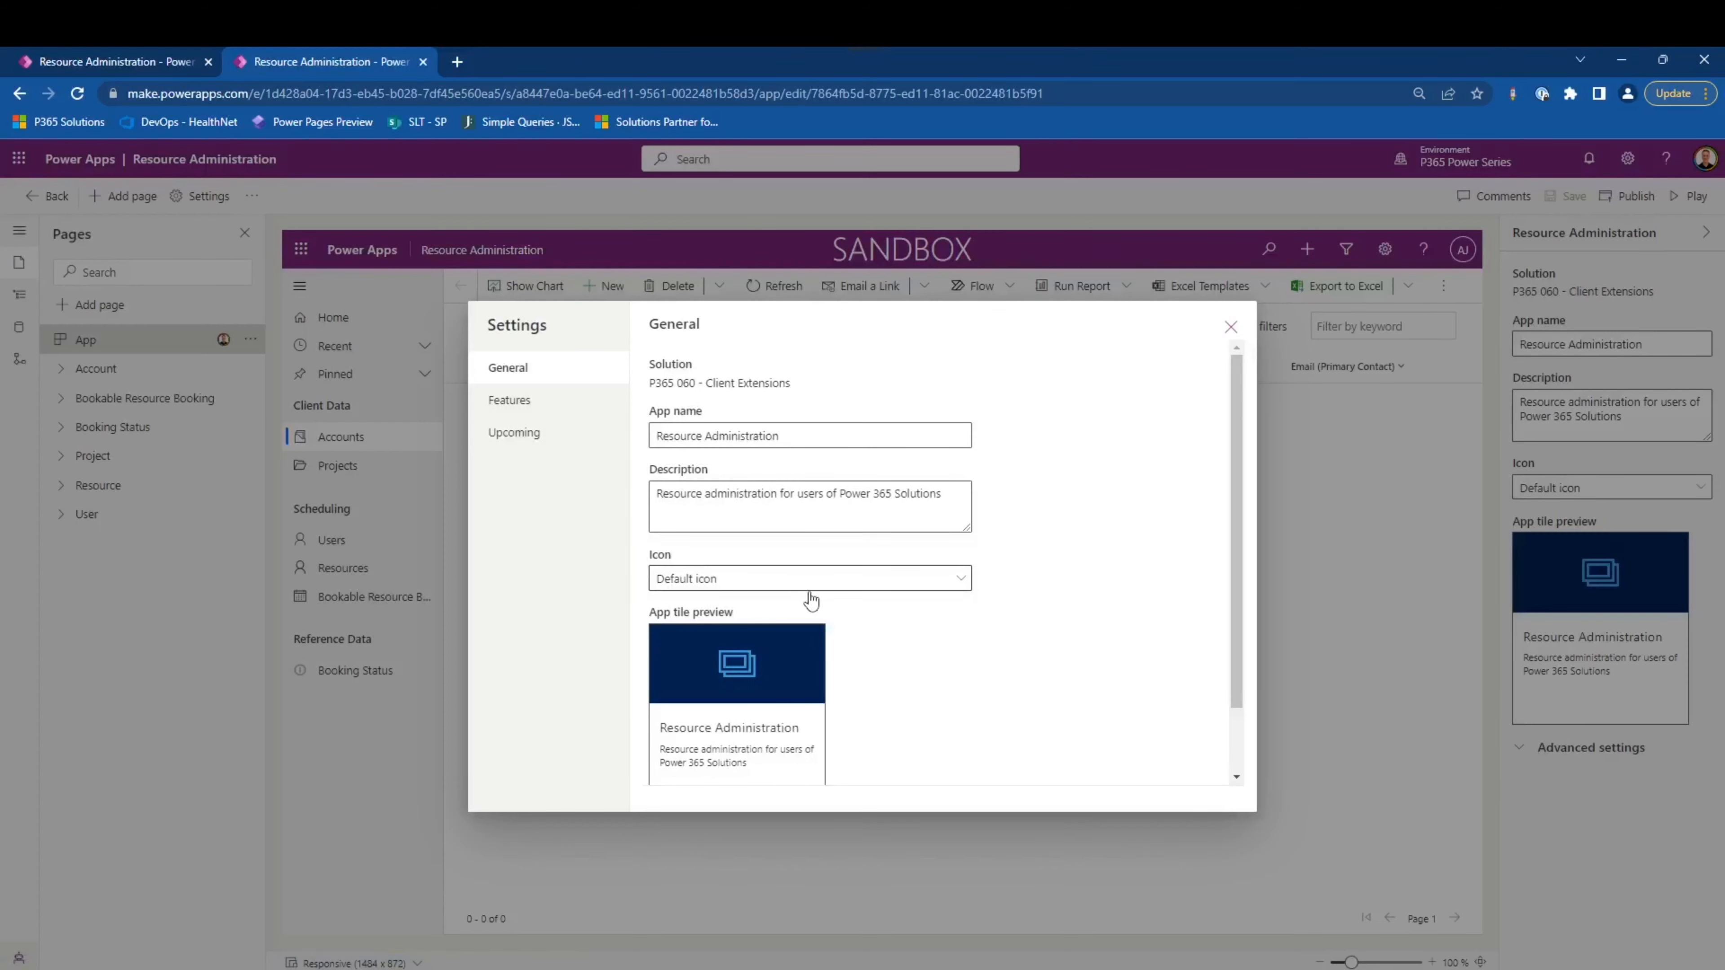
{"action": "scroll", "coordinate": [946, 552], "scroll_direction": "down", "scroll_amount": 2}
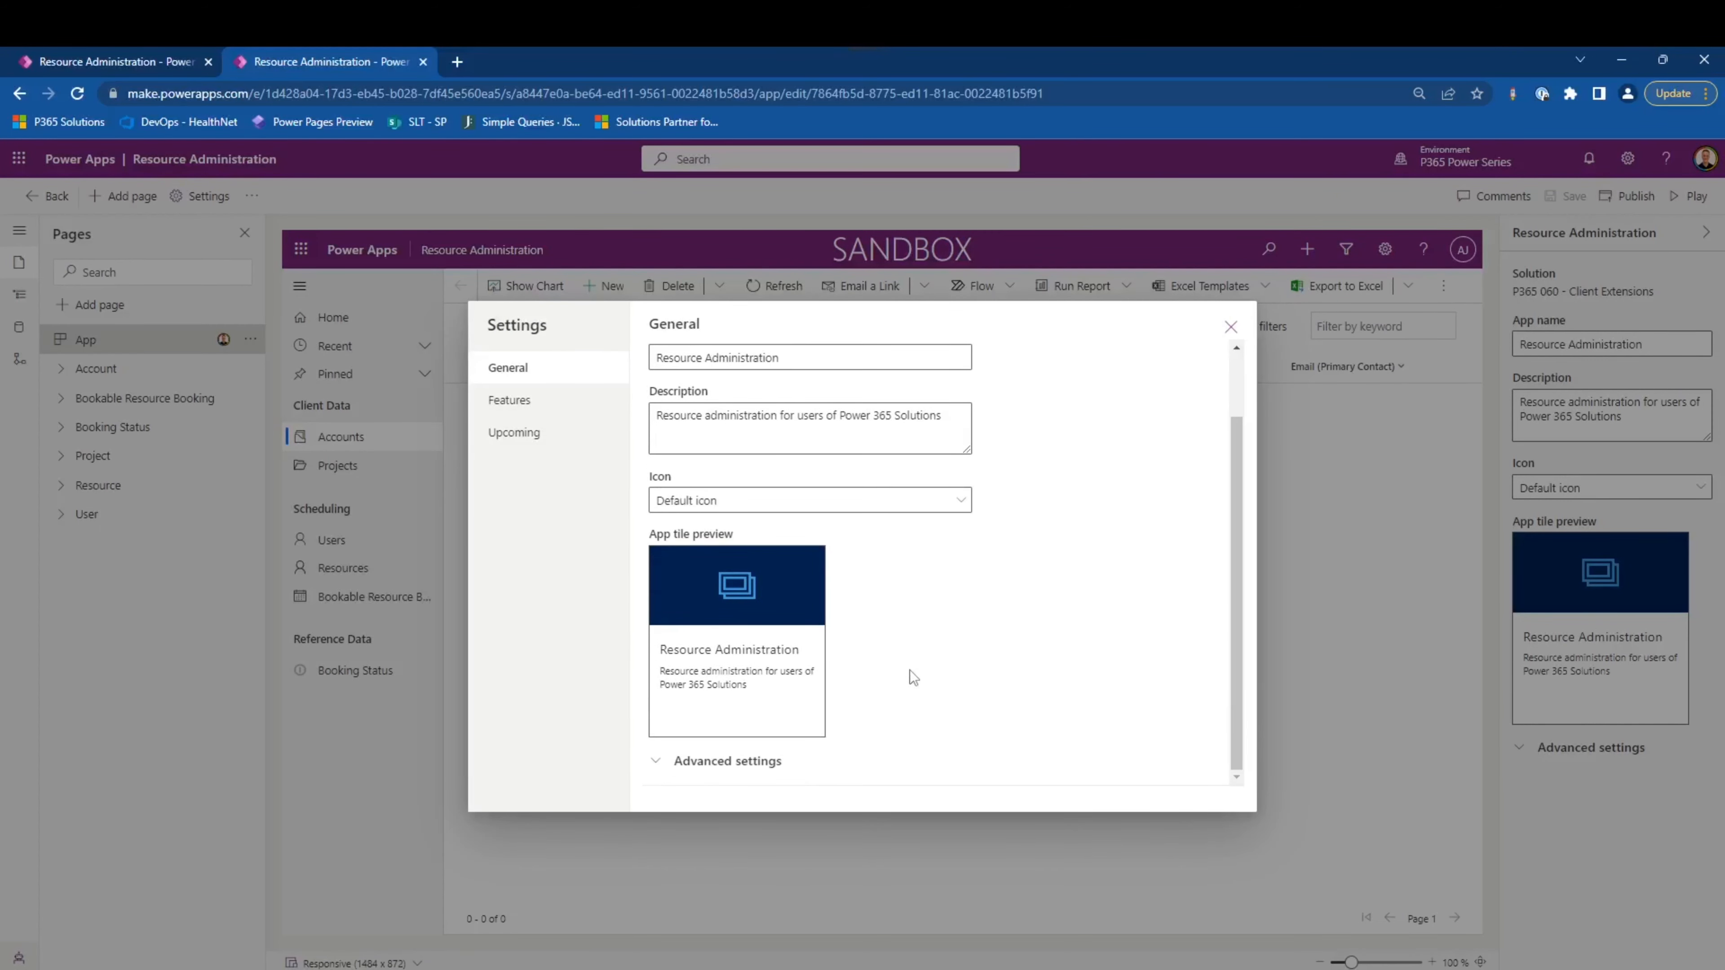
{"action": "left_click", "coordinate": [754, 760]}
{"action": "scroll", "coordinate": [1071, 628], "scroll_direction": "down", "scroll_amount": 3}
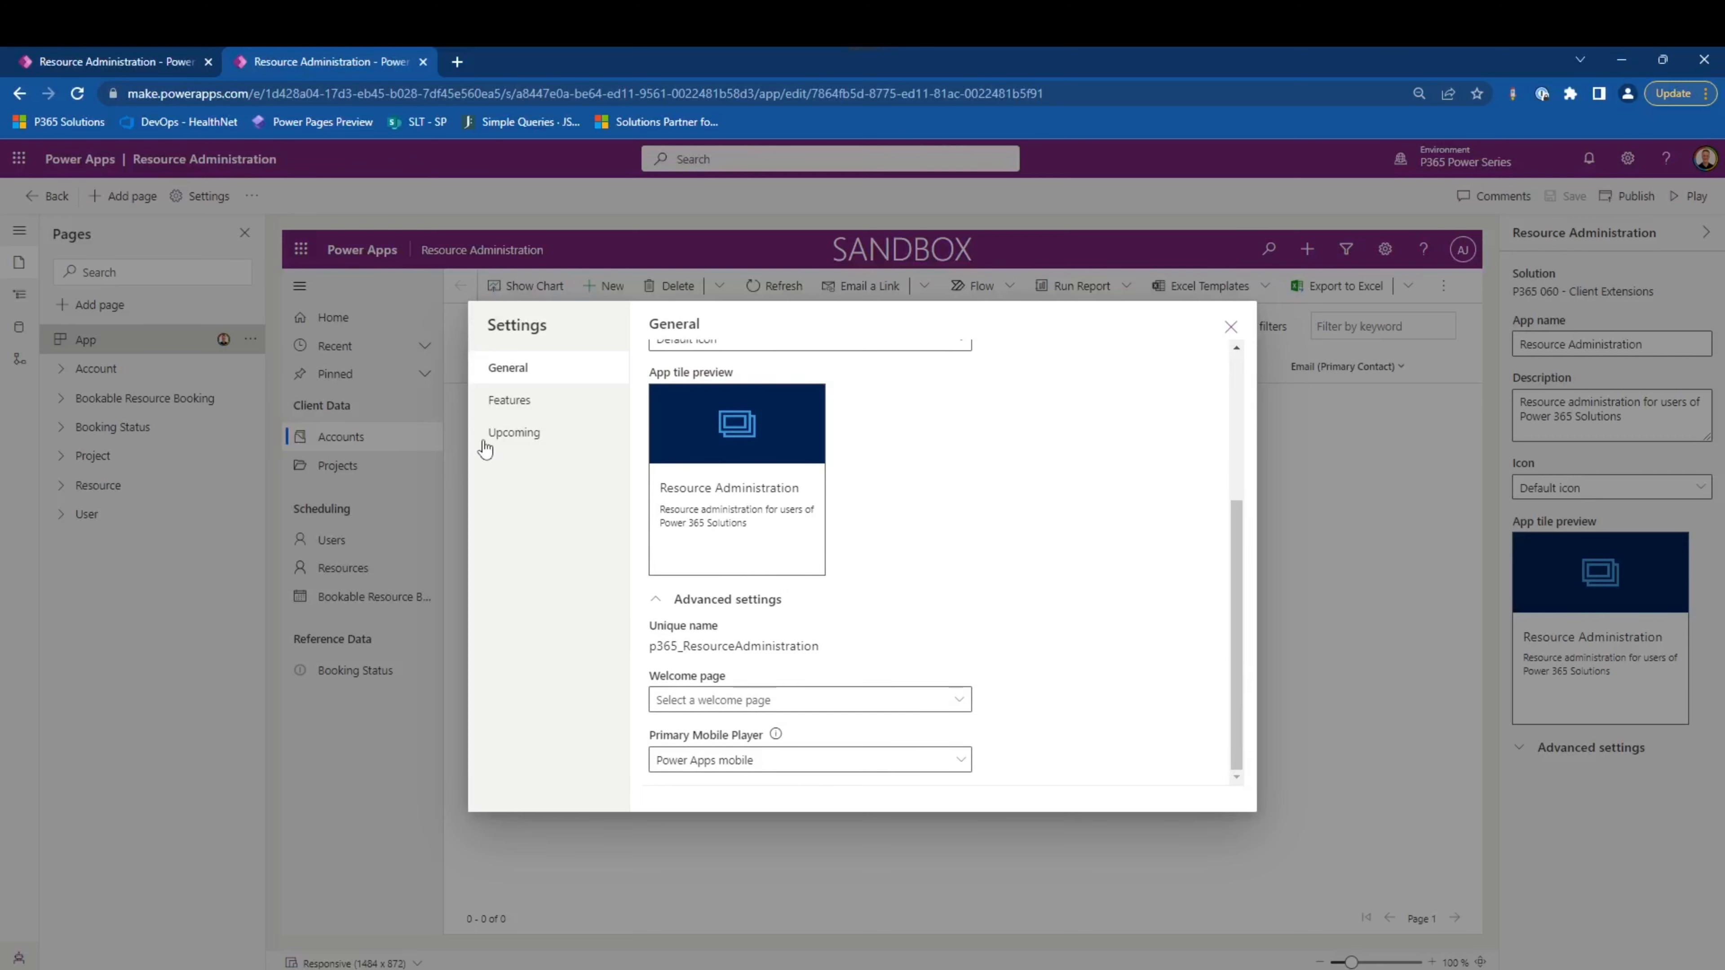
- Review the Resource Administration app's feature settings and upcoming features, leaving the settings without saving
{"action": "left_click", "coordinate": [508, 405]}
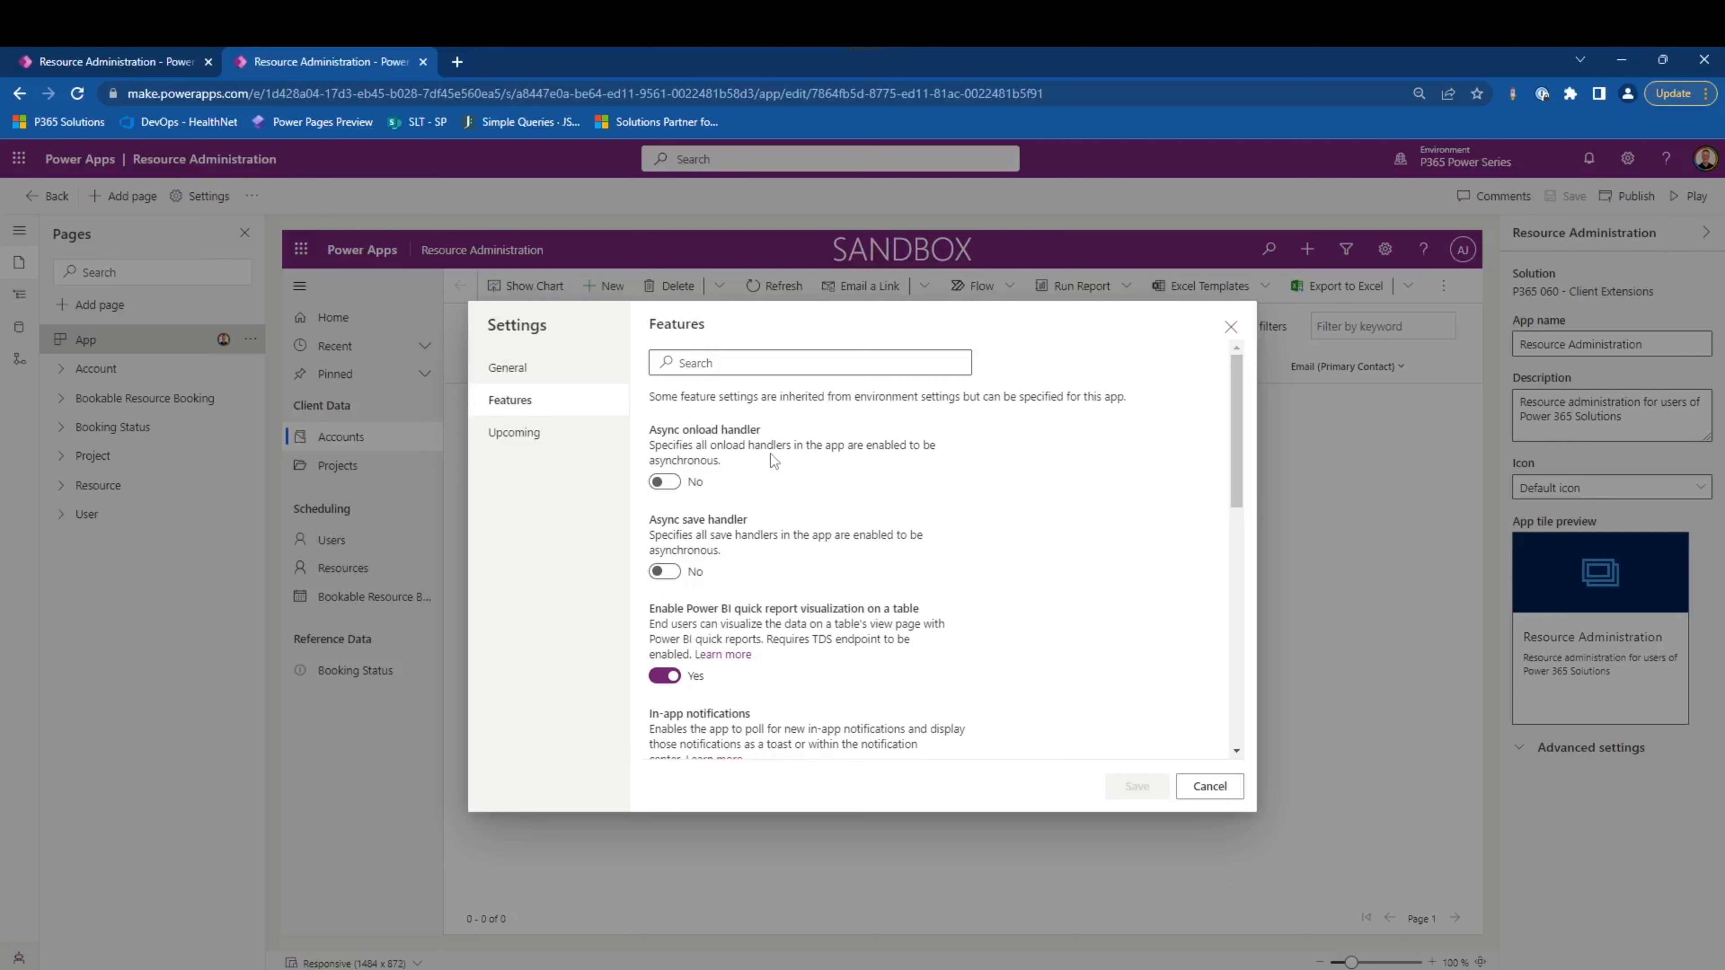
{"action": "scroll", "coordinate": [831, 516], "scroll_direction": "down", "scroll_amount": 3}
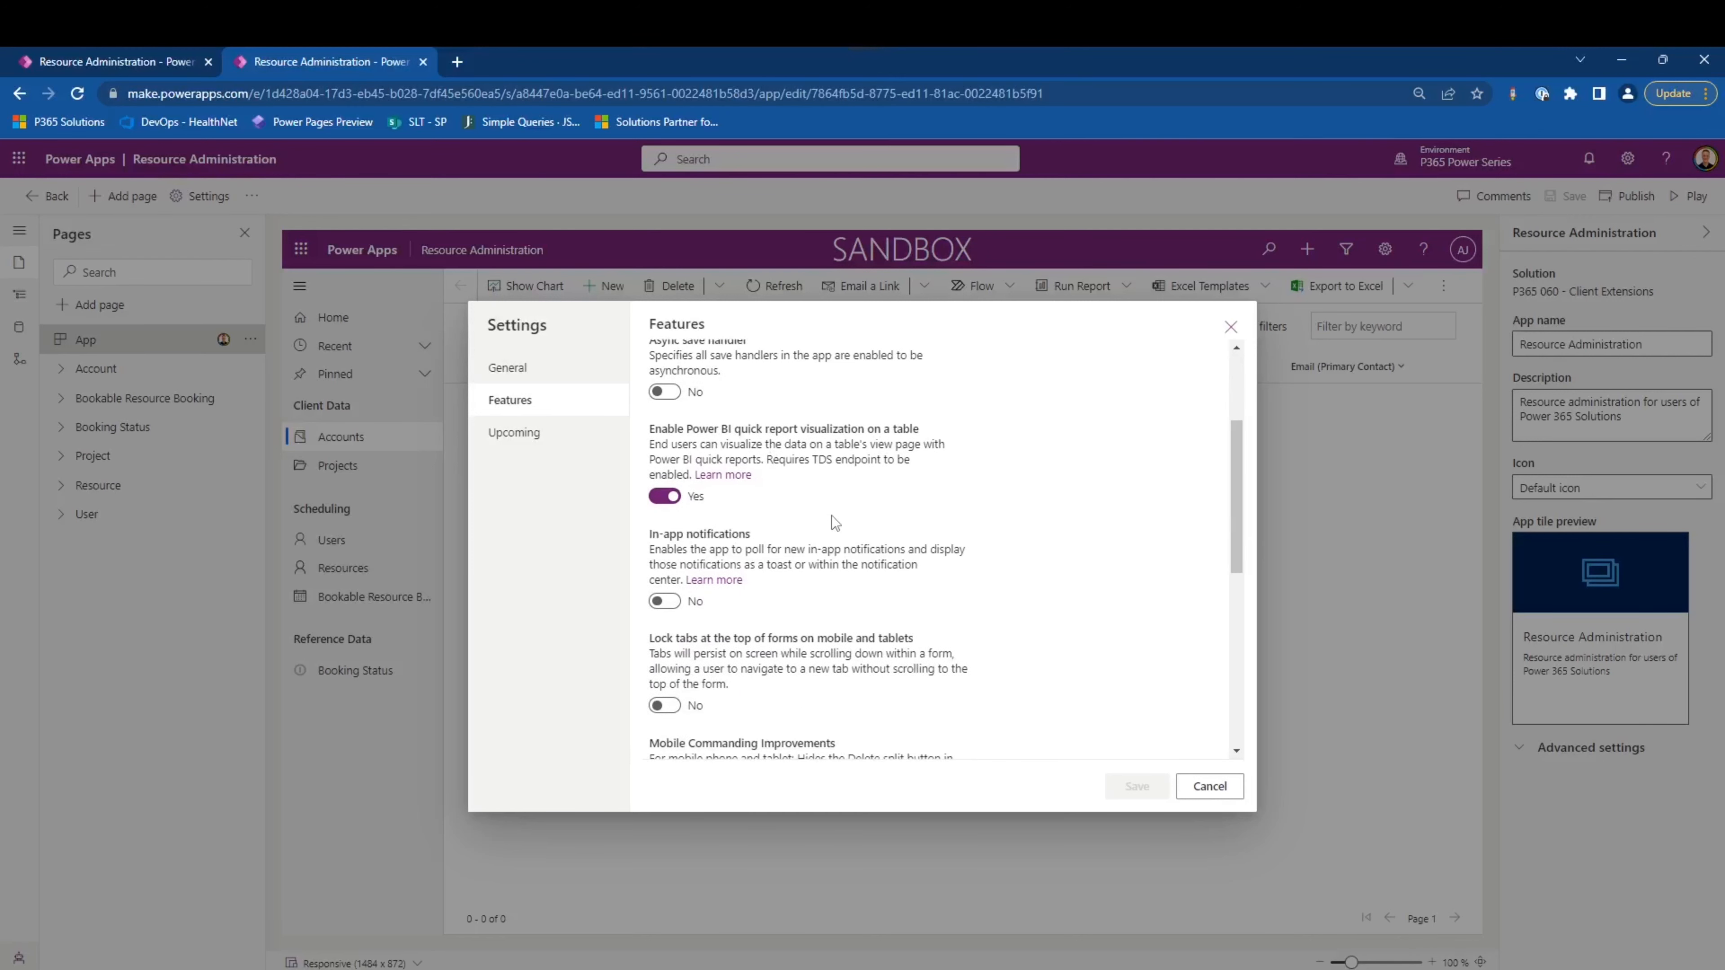
{"action": "scroll", "coordinate": [832, 515], "scroll_direction": "down", "scroll_amount": 8}
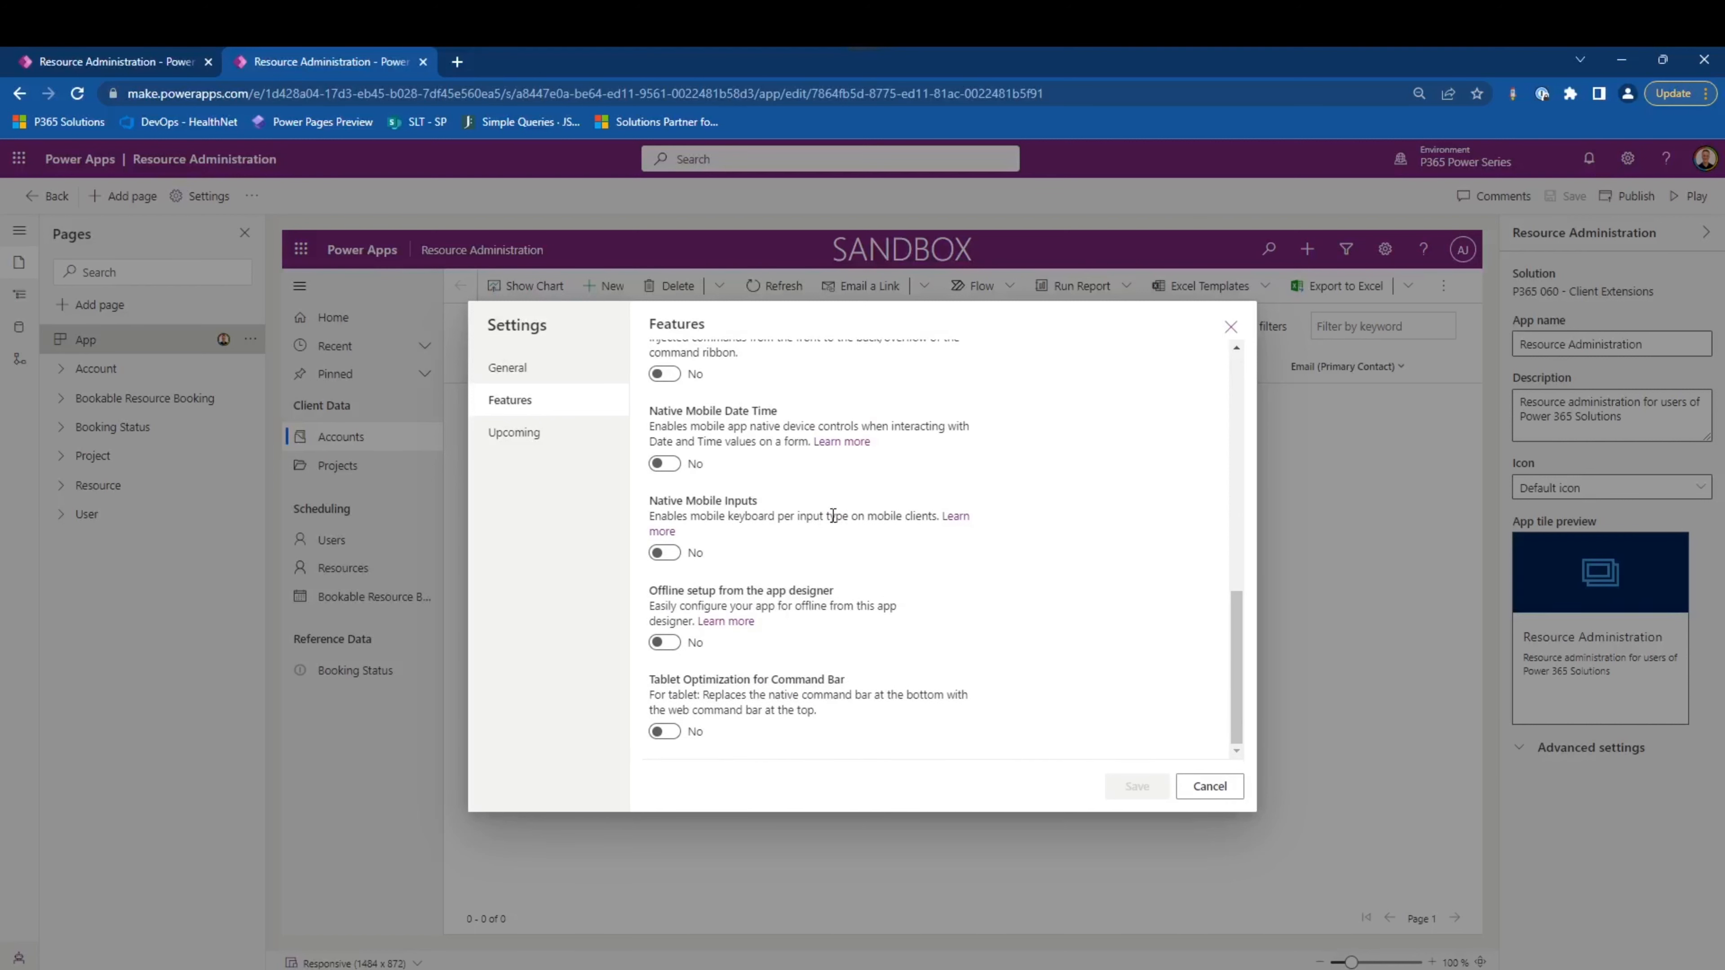
{"action": "scroll", "coordinate": [833, 516], "scroll_direction": "up", "scroll_amount": 3}
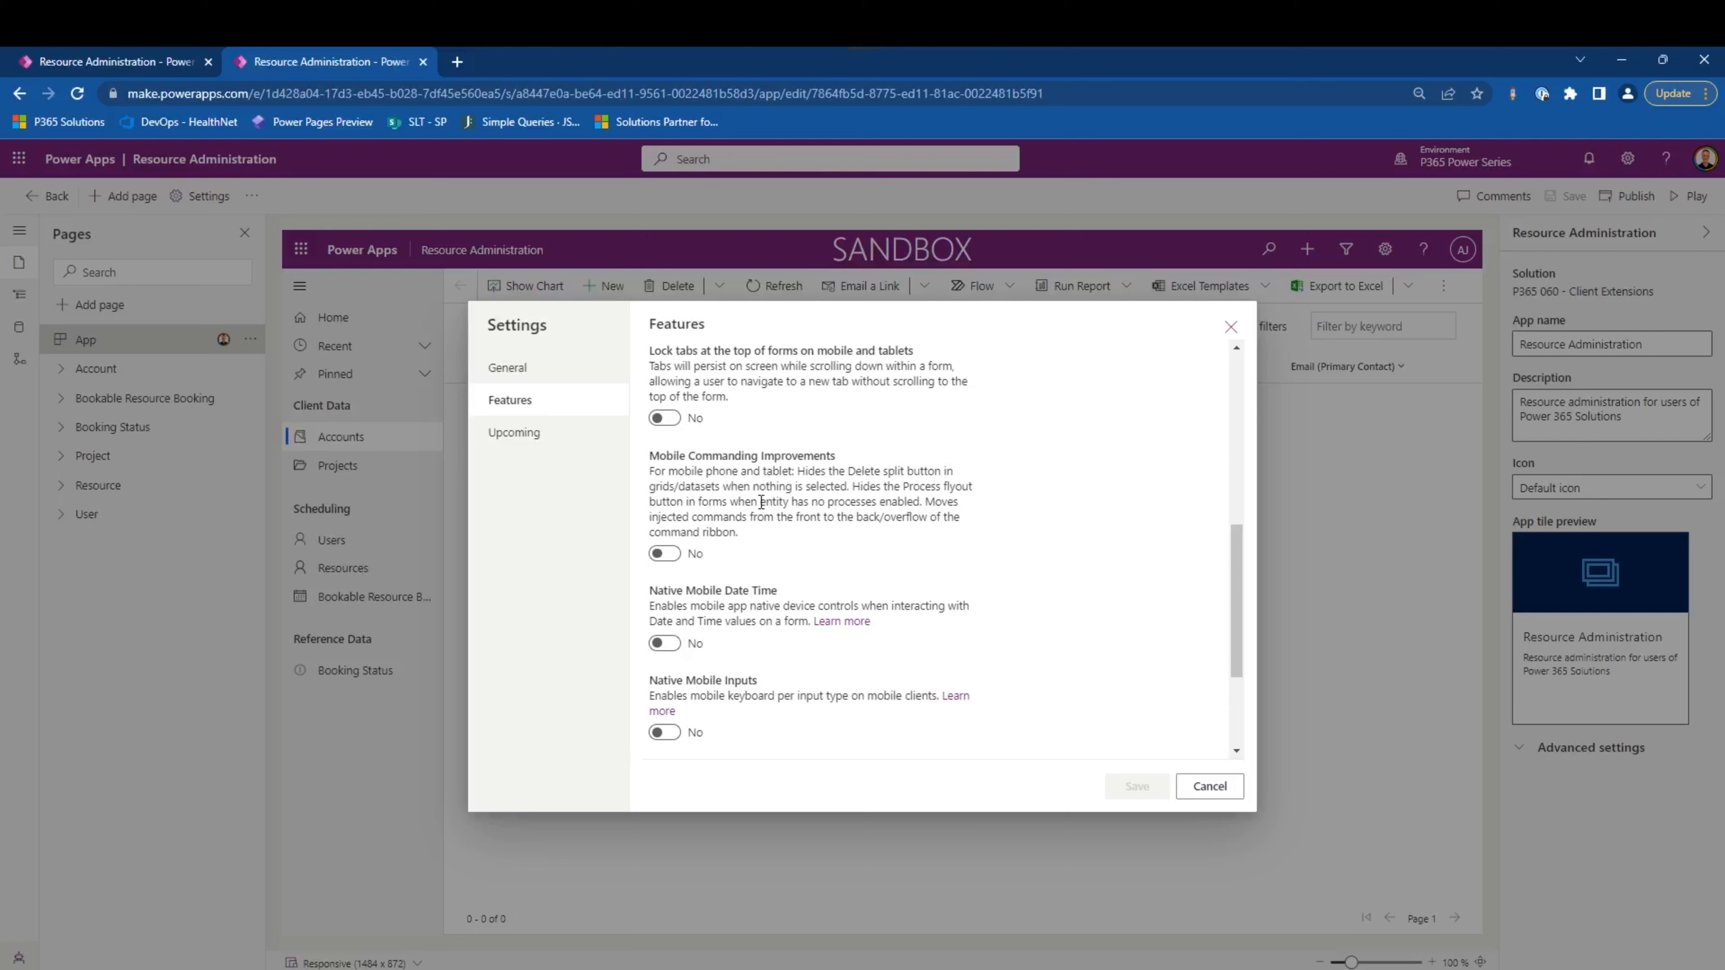
{"action": "left_click", "coordinate": [554, 436]}
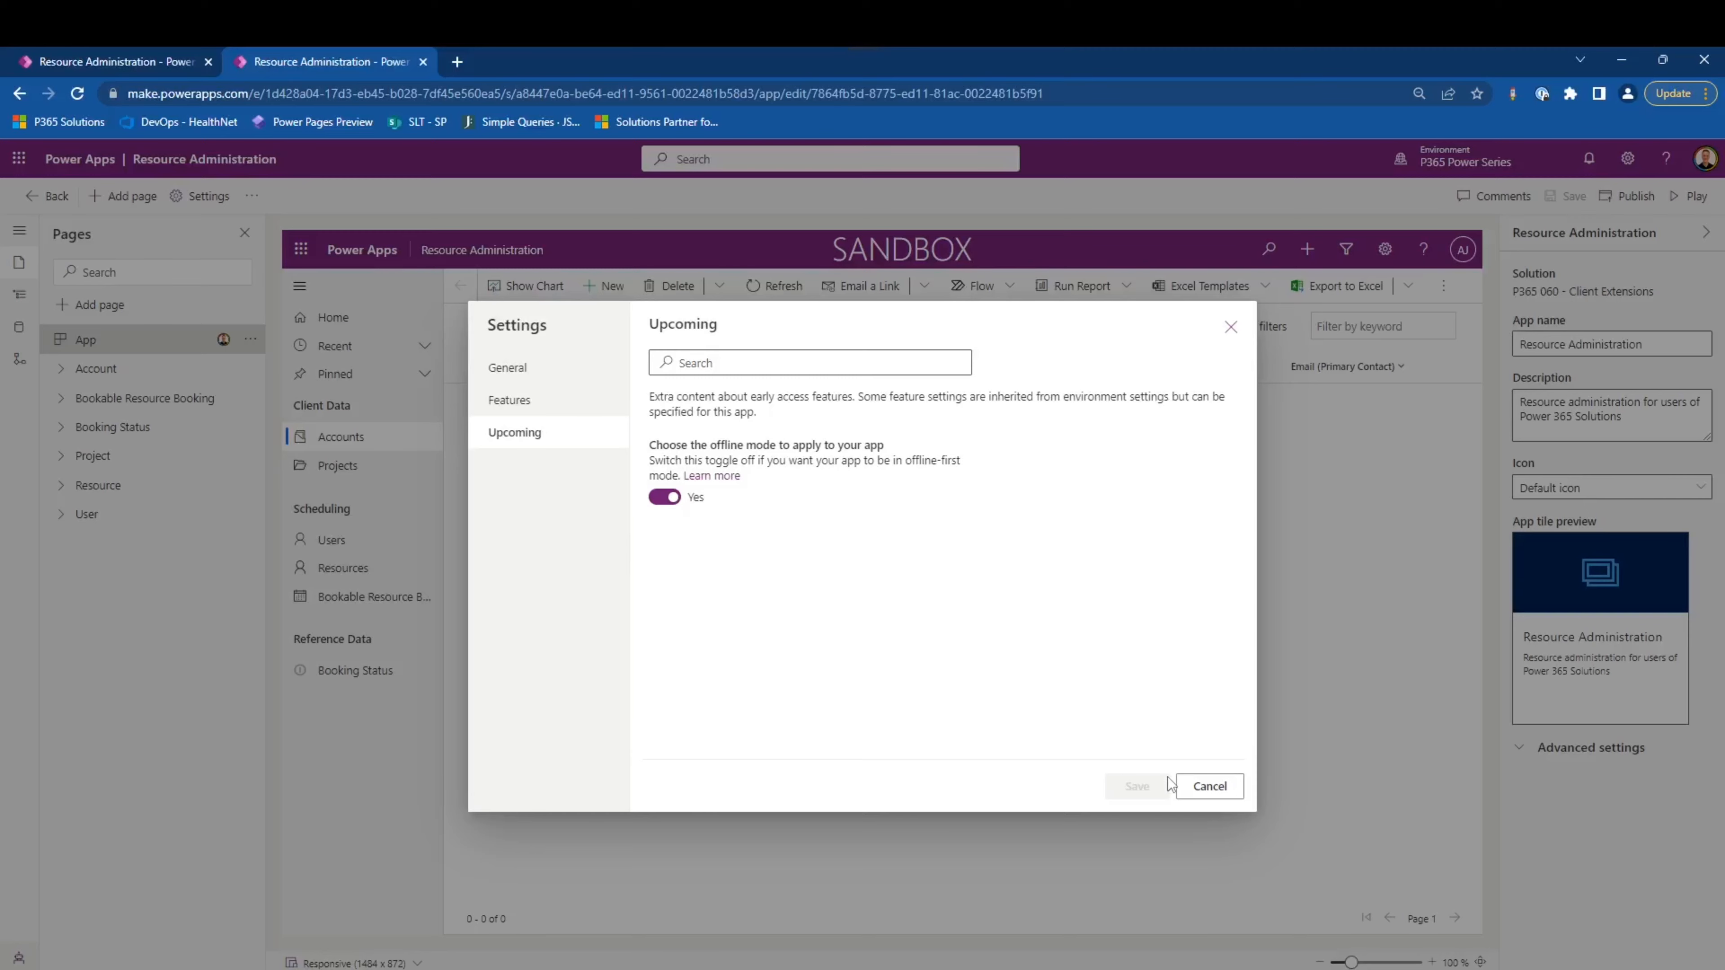
{"action": "left_click", "coordinate": [1207, 789]}
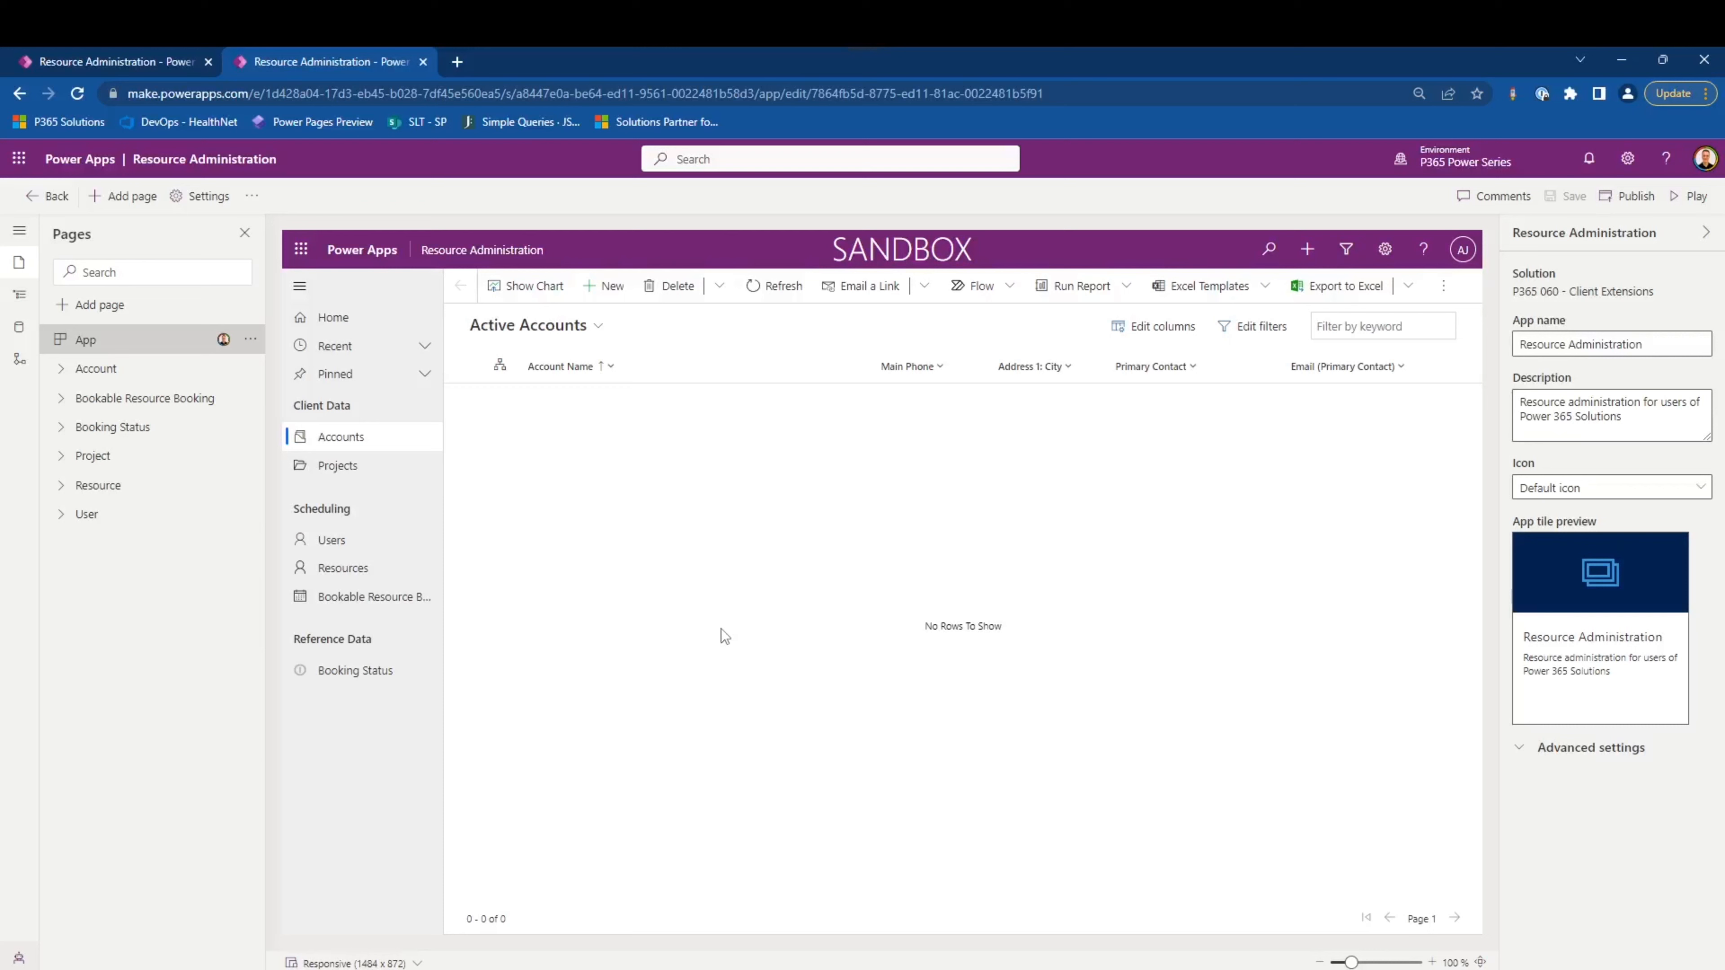
- Review the editing options available for the Account table page in the Resource Administration app
{"action": "left_click", "coordinate": [122, 370]}
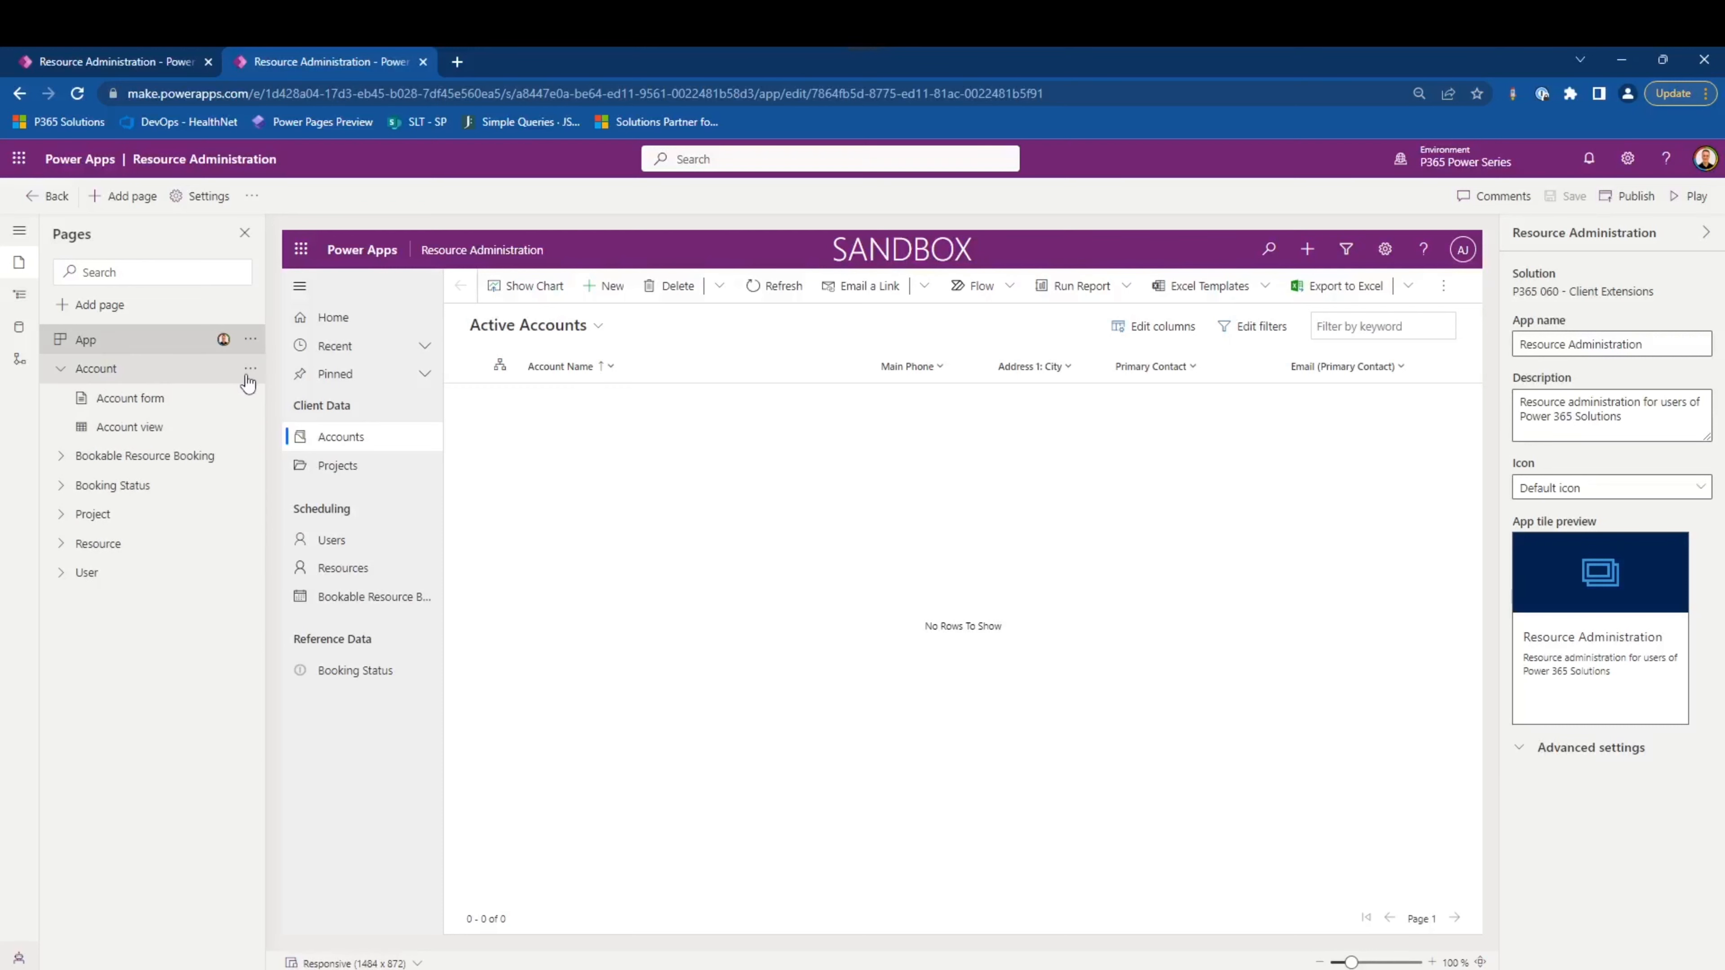
{"action": "left_click", "coordinate": [251, 373]}
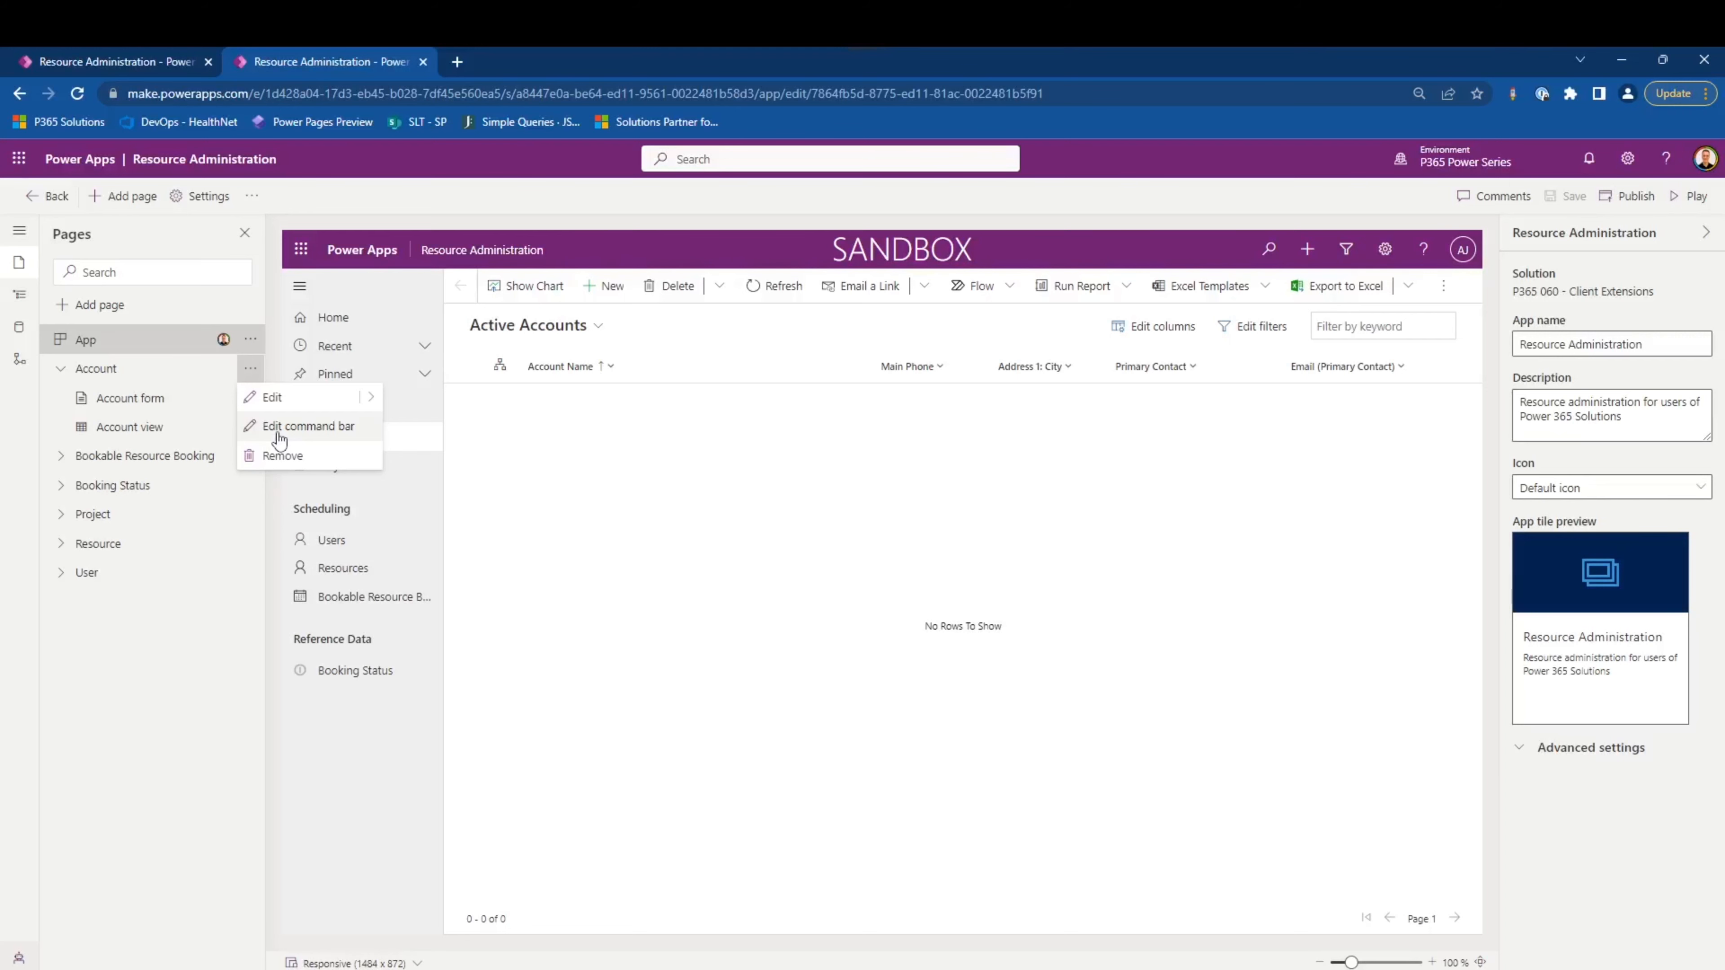
{"action": "left_click", "coordinate": [119, 306]}
- Add a new custom page named Reschedule Booking to the Resource Administration app
{"action": "left_click", "coordinate": [116, 307]}
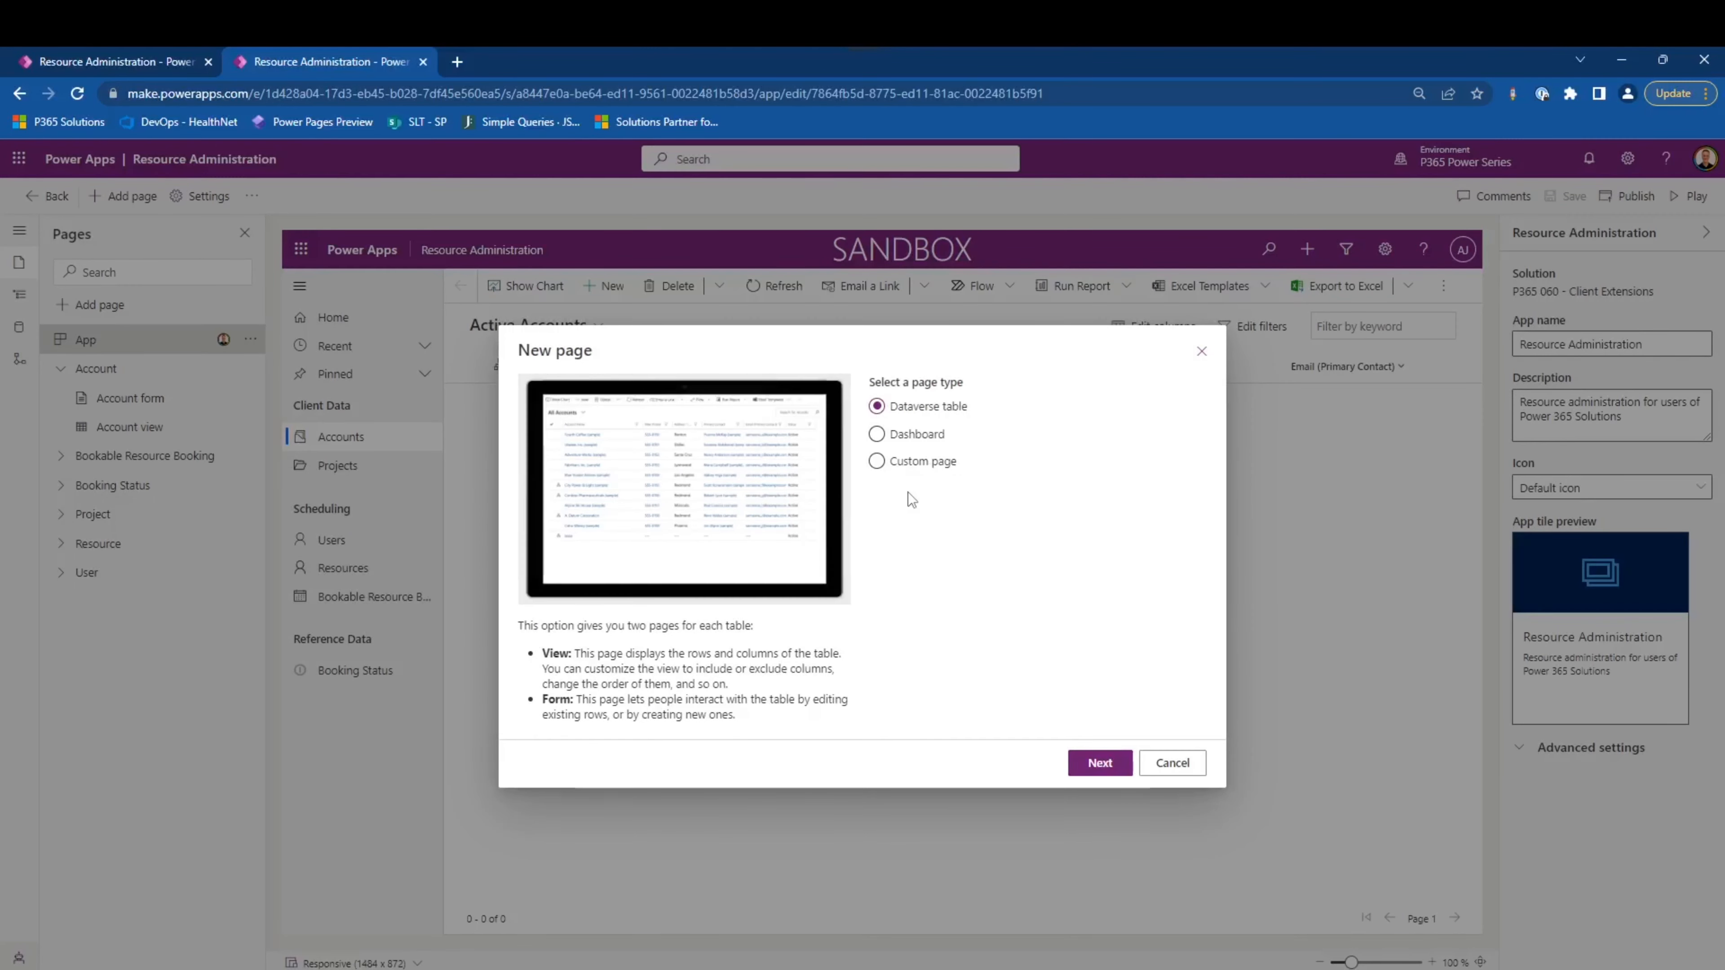
{"action": "left_click", "coordinate": [897, 462]}
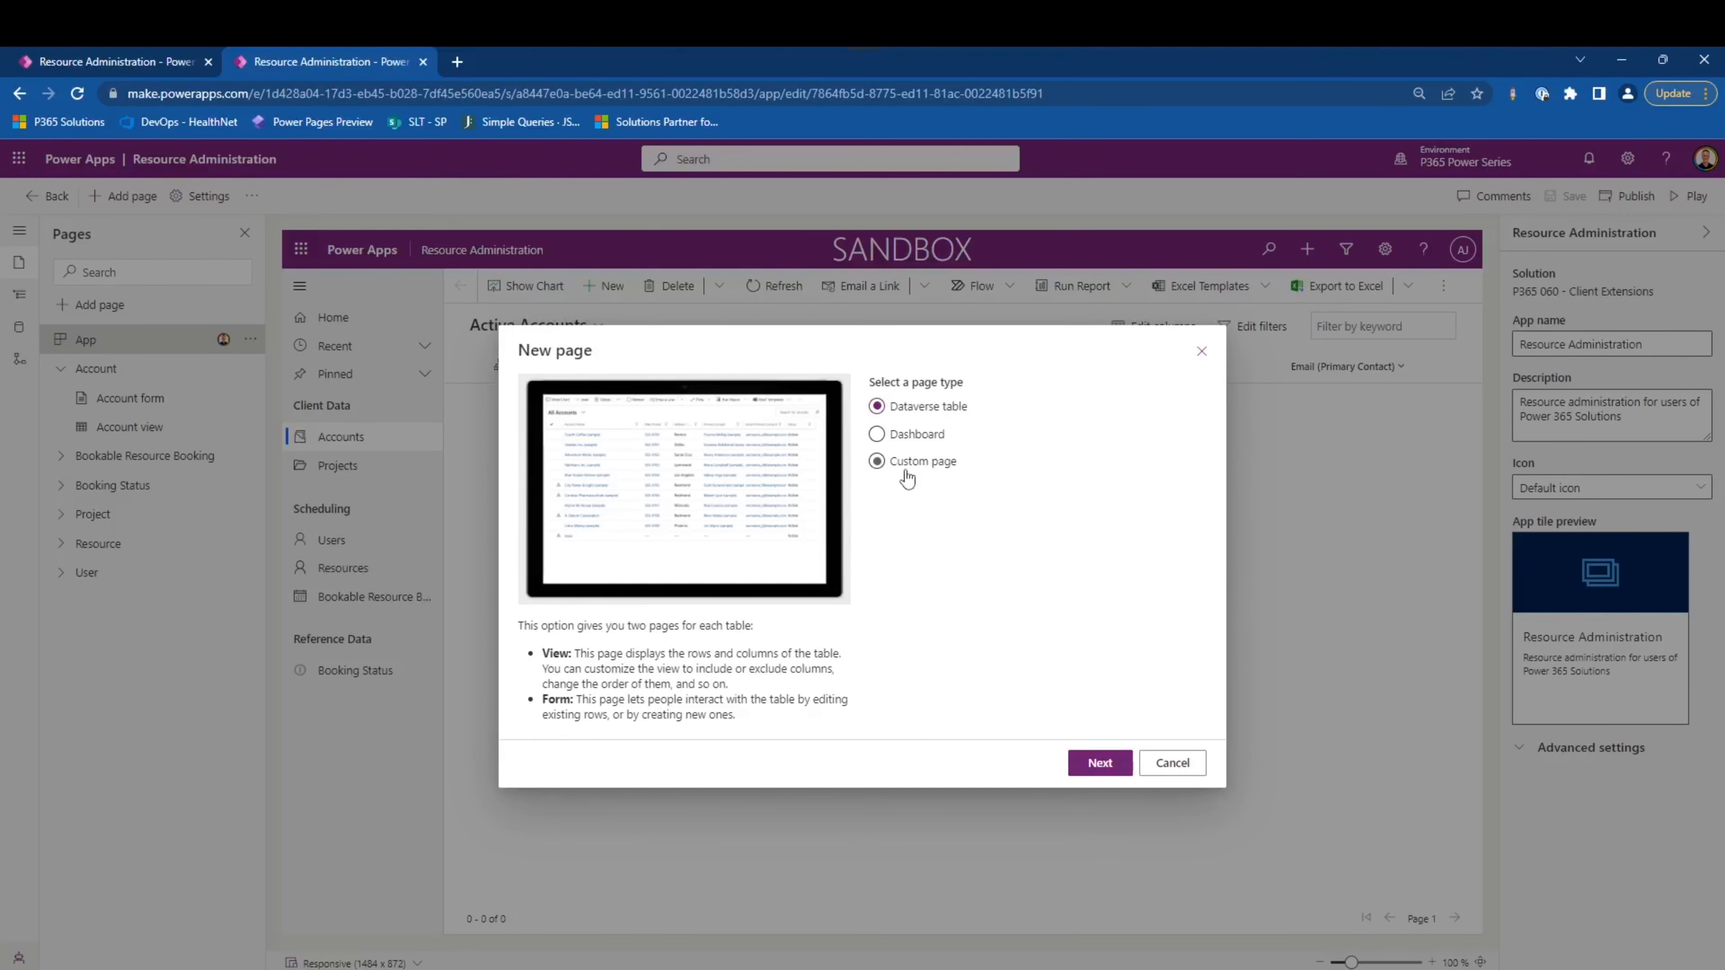
{"action": "left_click", "coordinate": [1099, 763]}
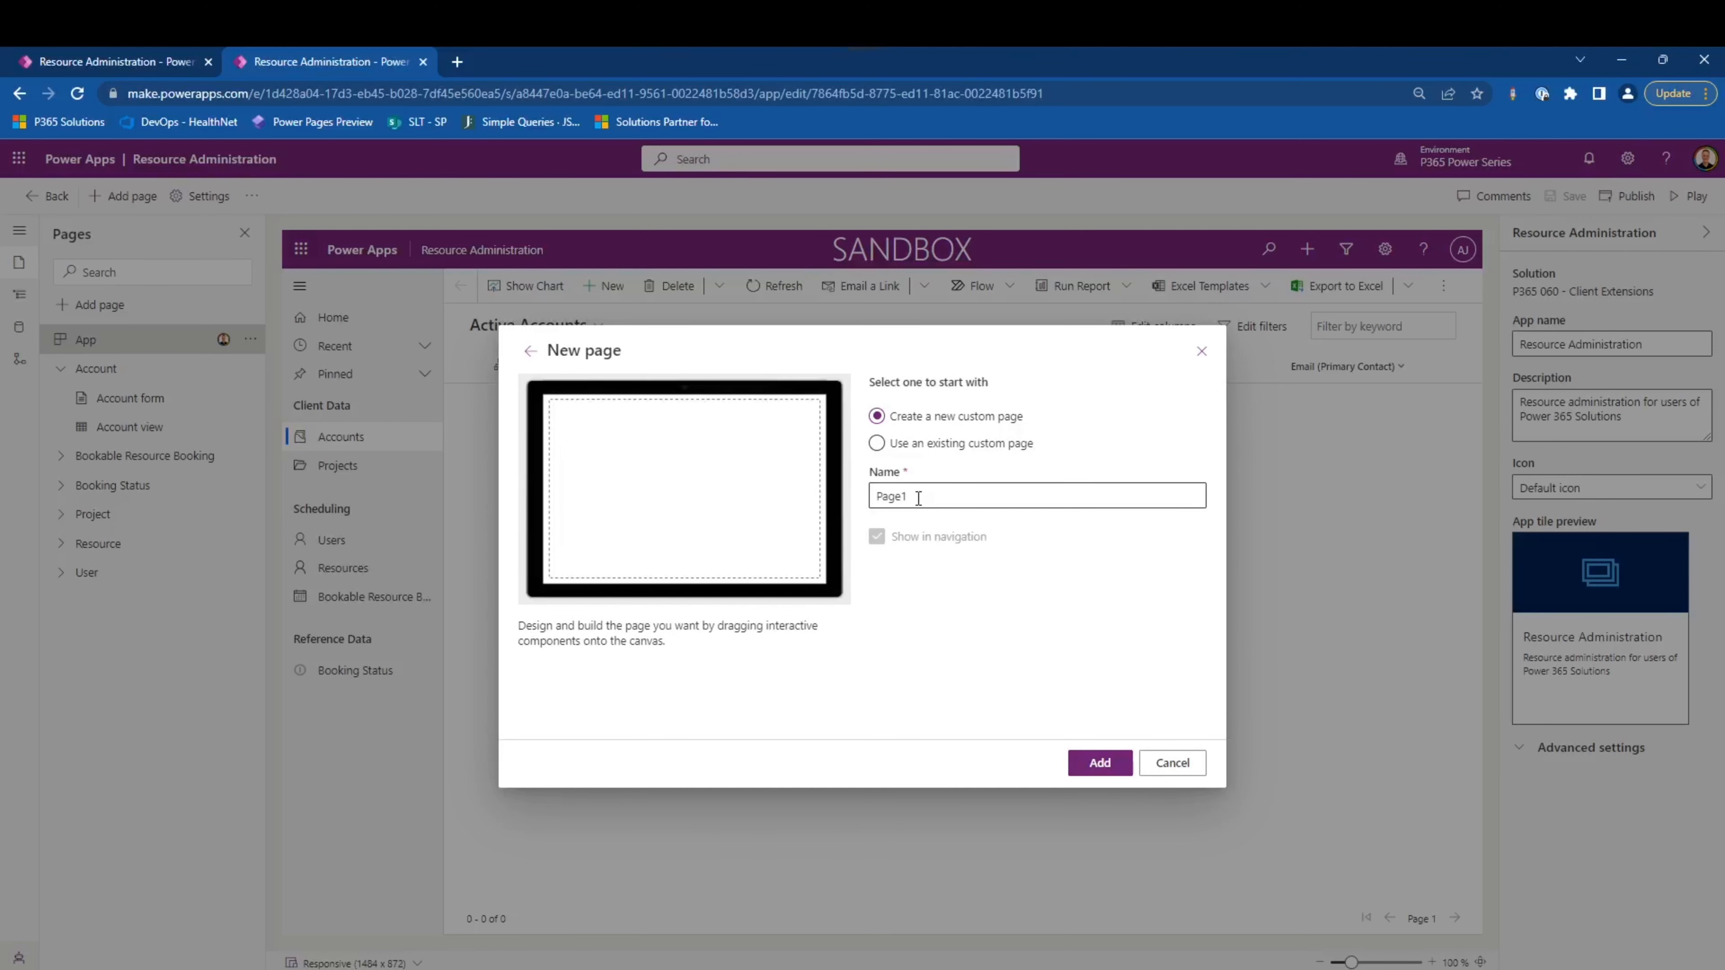
{"action": "left_click", "coordinate": [918, 498]}
{"action": "double_click", "coordinate": [918, 498]}
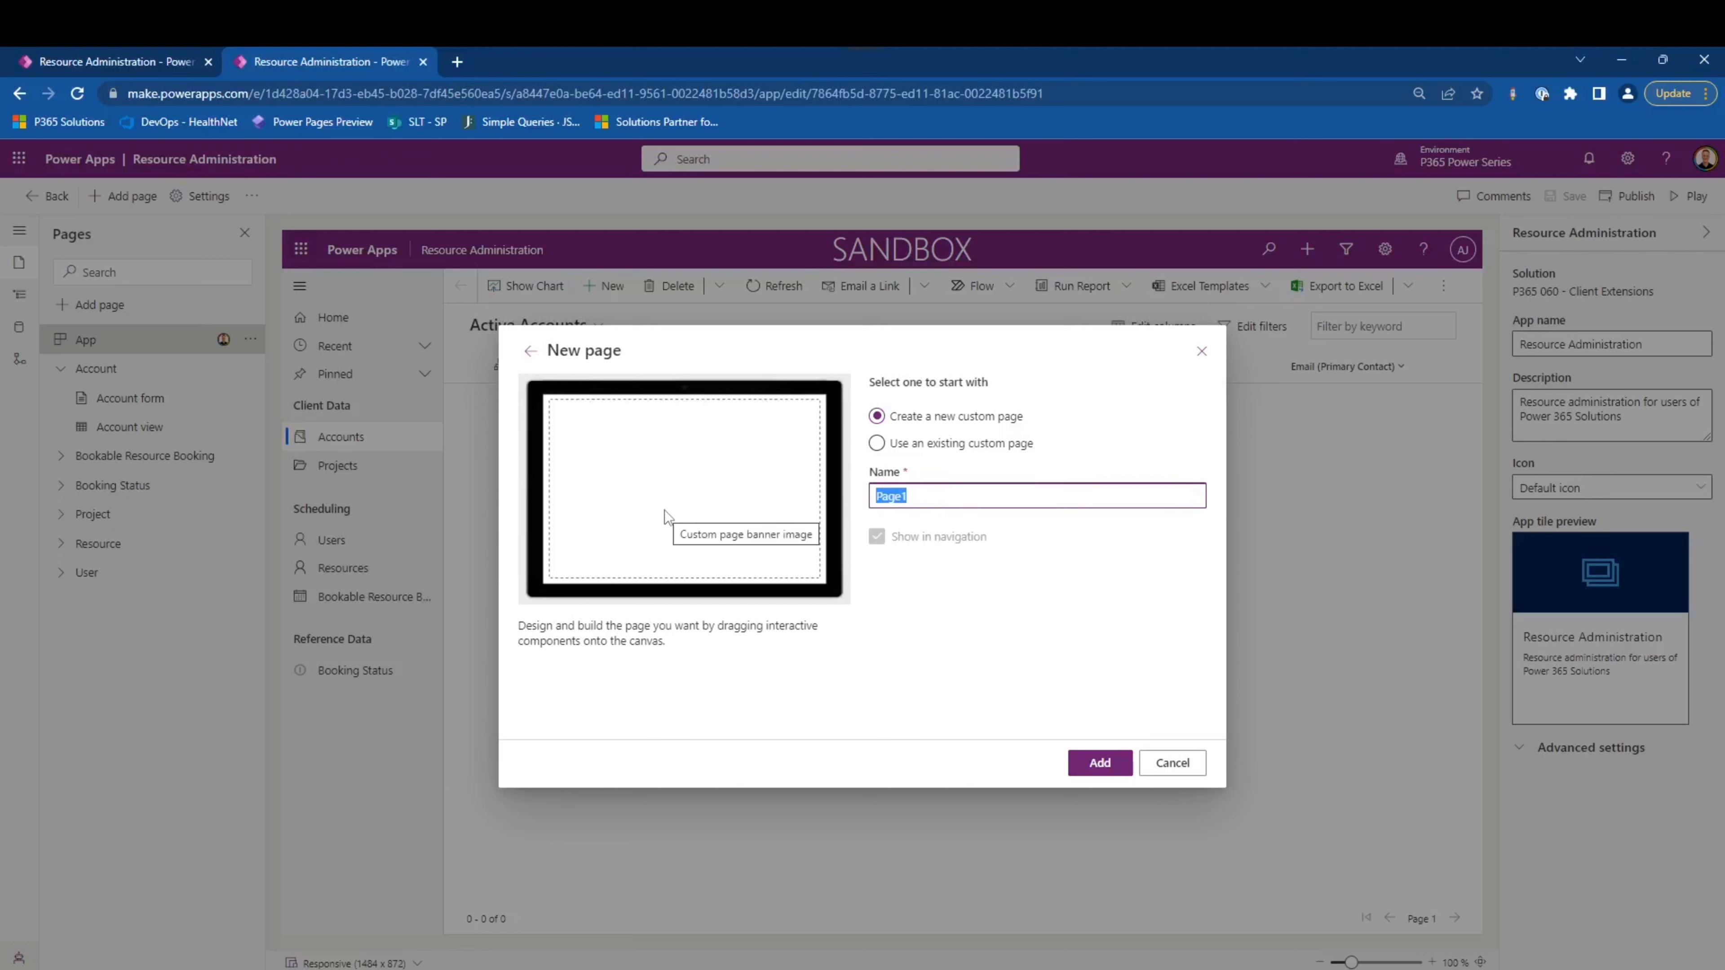
{"action": "type", "text": "Reschedule Booking"}
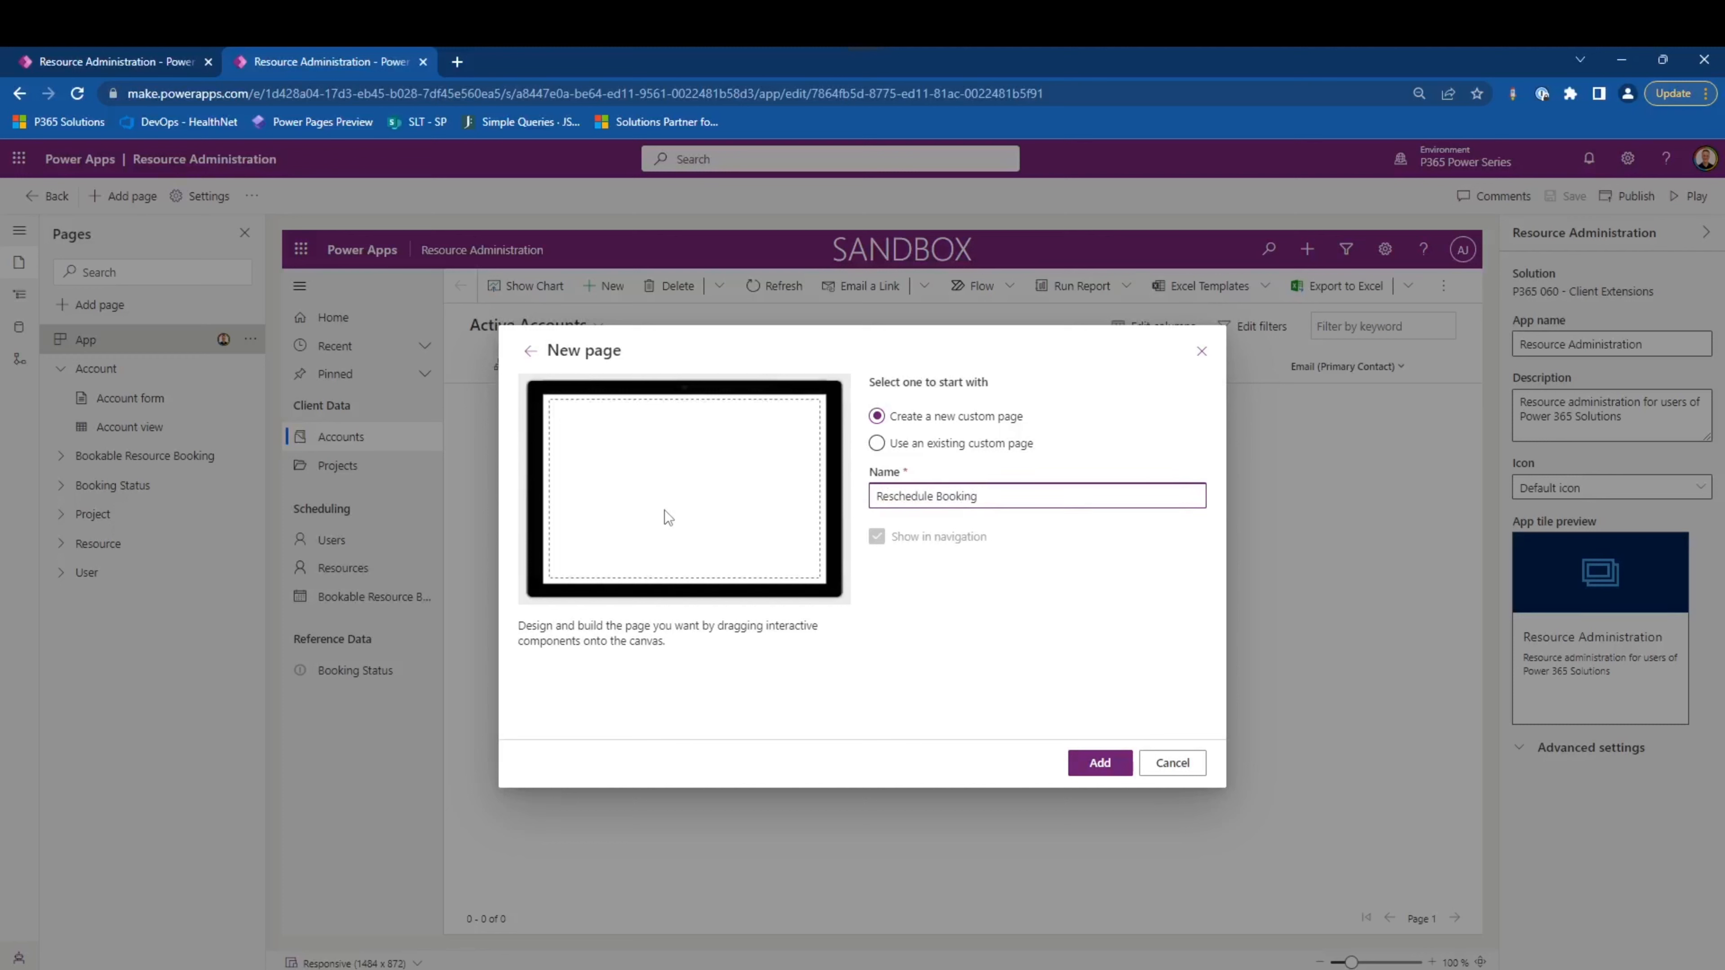
{"action": "left_click", "coordinate": [1021, 656]}
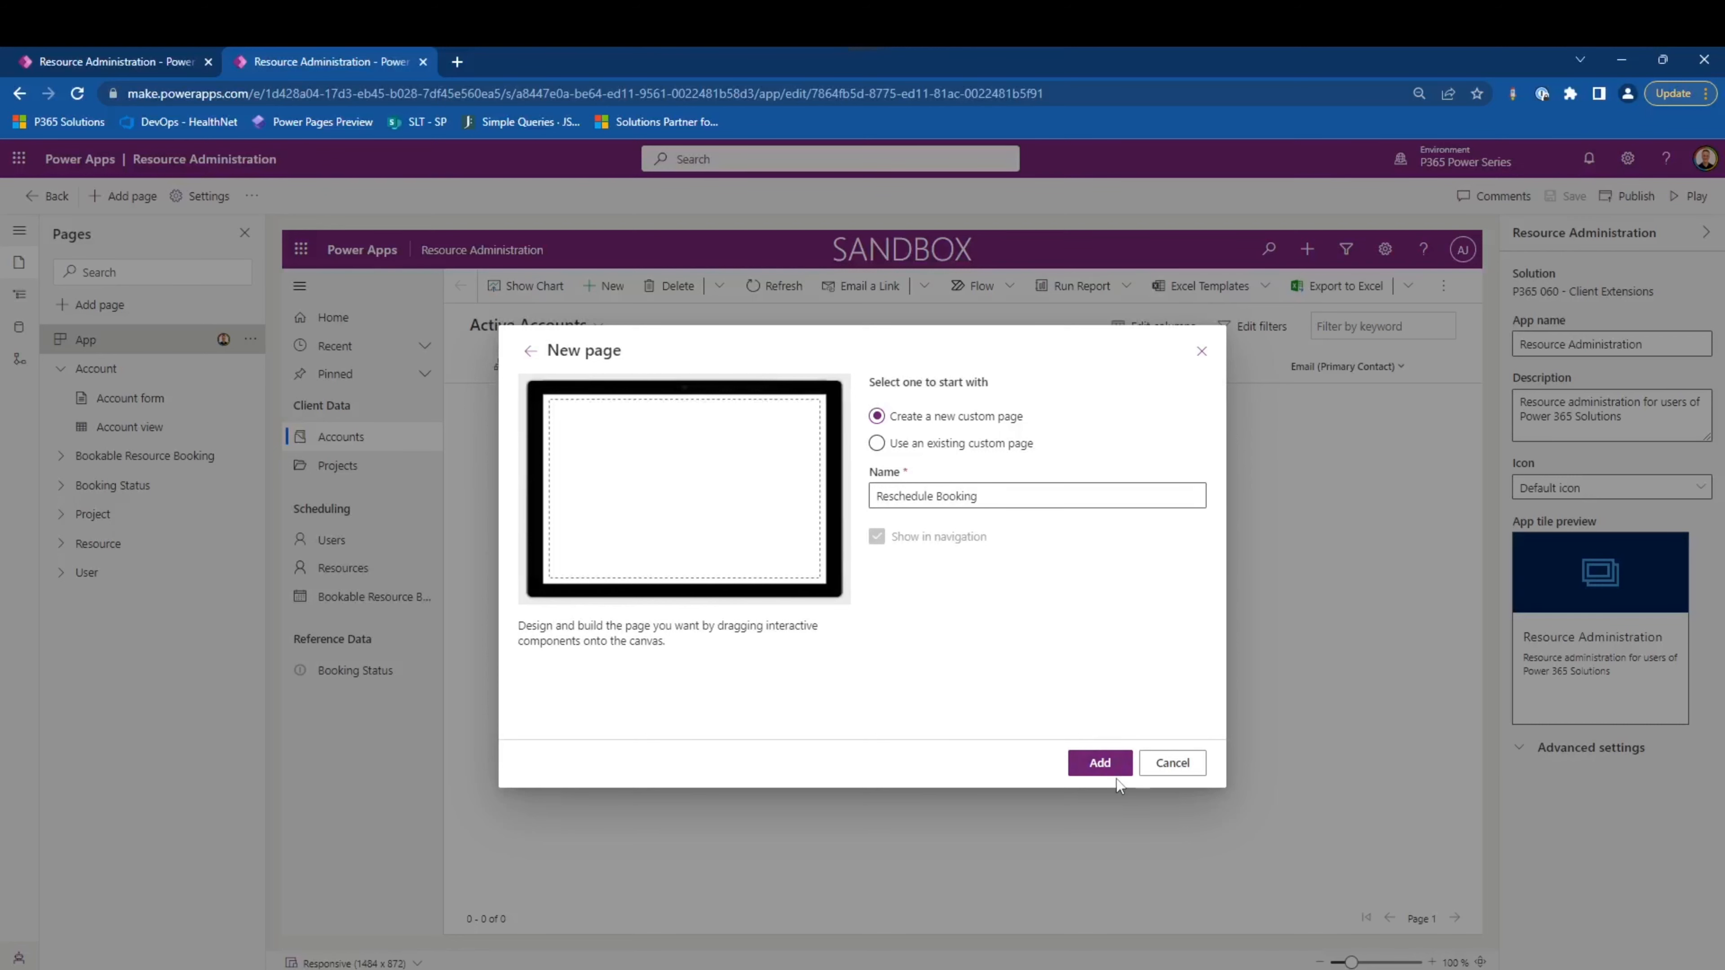
{"action": "left_click", "coordinate": [1100, 763]}
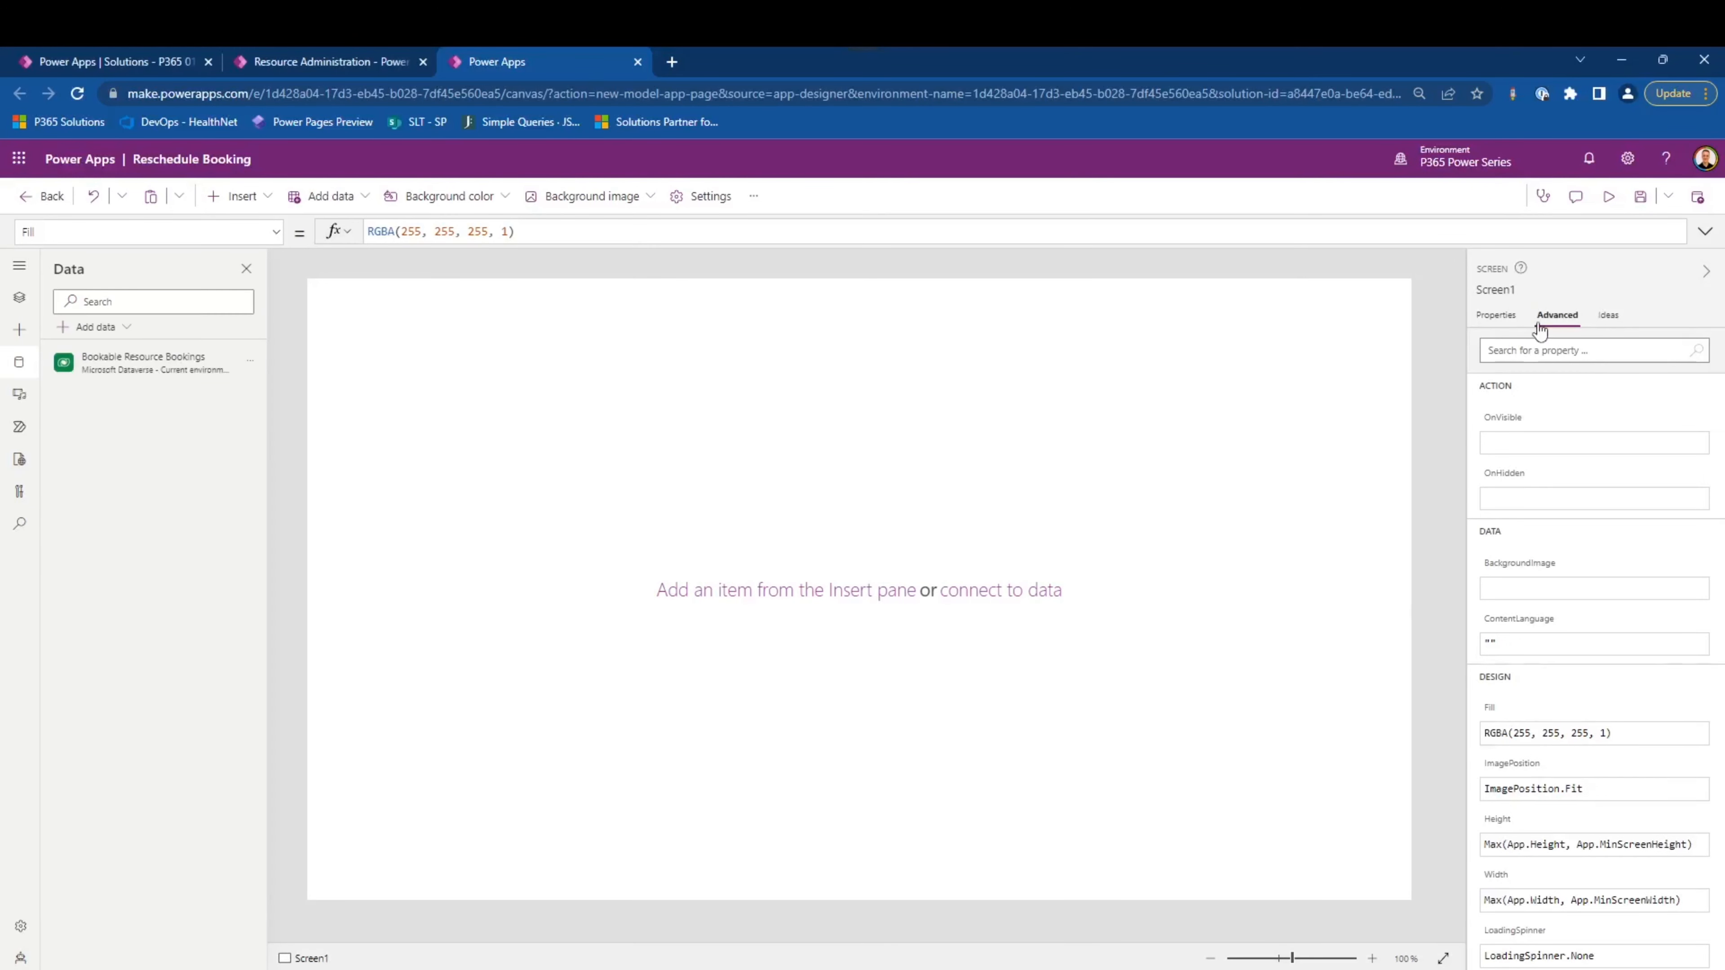
- Set Screen1's height to Max(100) and width to Max(325), and paste the label, text input and Confirm button onto it
{"action": "scroll", "coordinate": [1543, 543], "scroll_direction": "down", "scroll_amount": 2}
{"action": "left_click_drag", "start_coordinate": [1687, 762], "coordinate": [1679, 815]}
{"action": "type", "text": "325"}
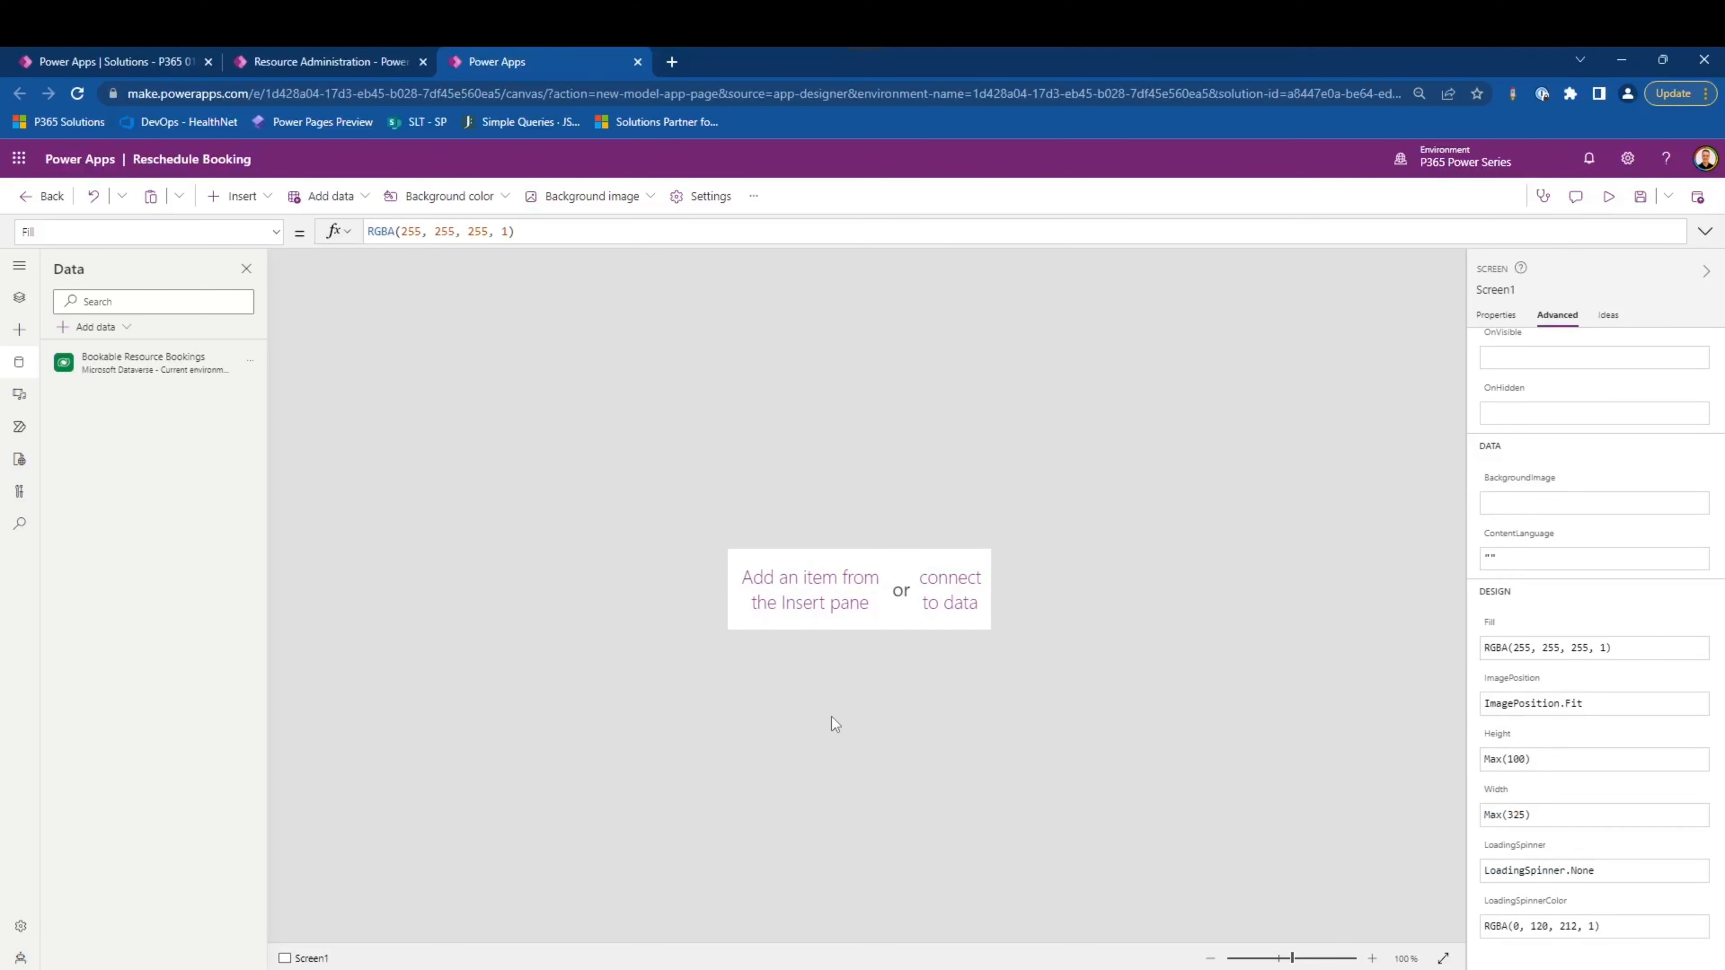
{"action": "key", "text": "ctrl+v"}
{"action": "mouse_move", "coordinate": [905, 605]}
{"action": "left_mouse_down"}
{"action": "mouse_move", "coordinate": [896, 578]}
{"action": "mouse_move", "coordinate": [894, 598]}
{"action": "left_mouse_up"}
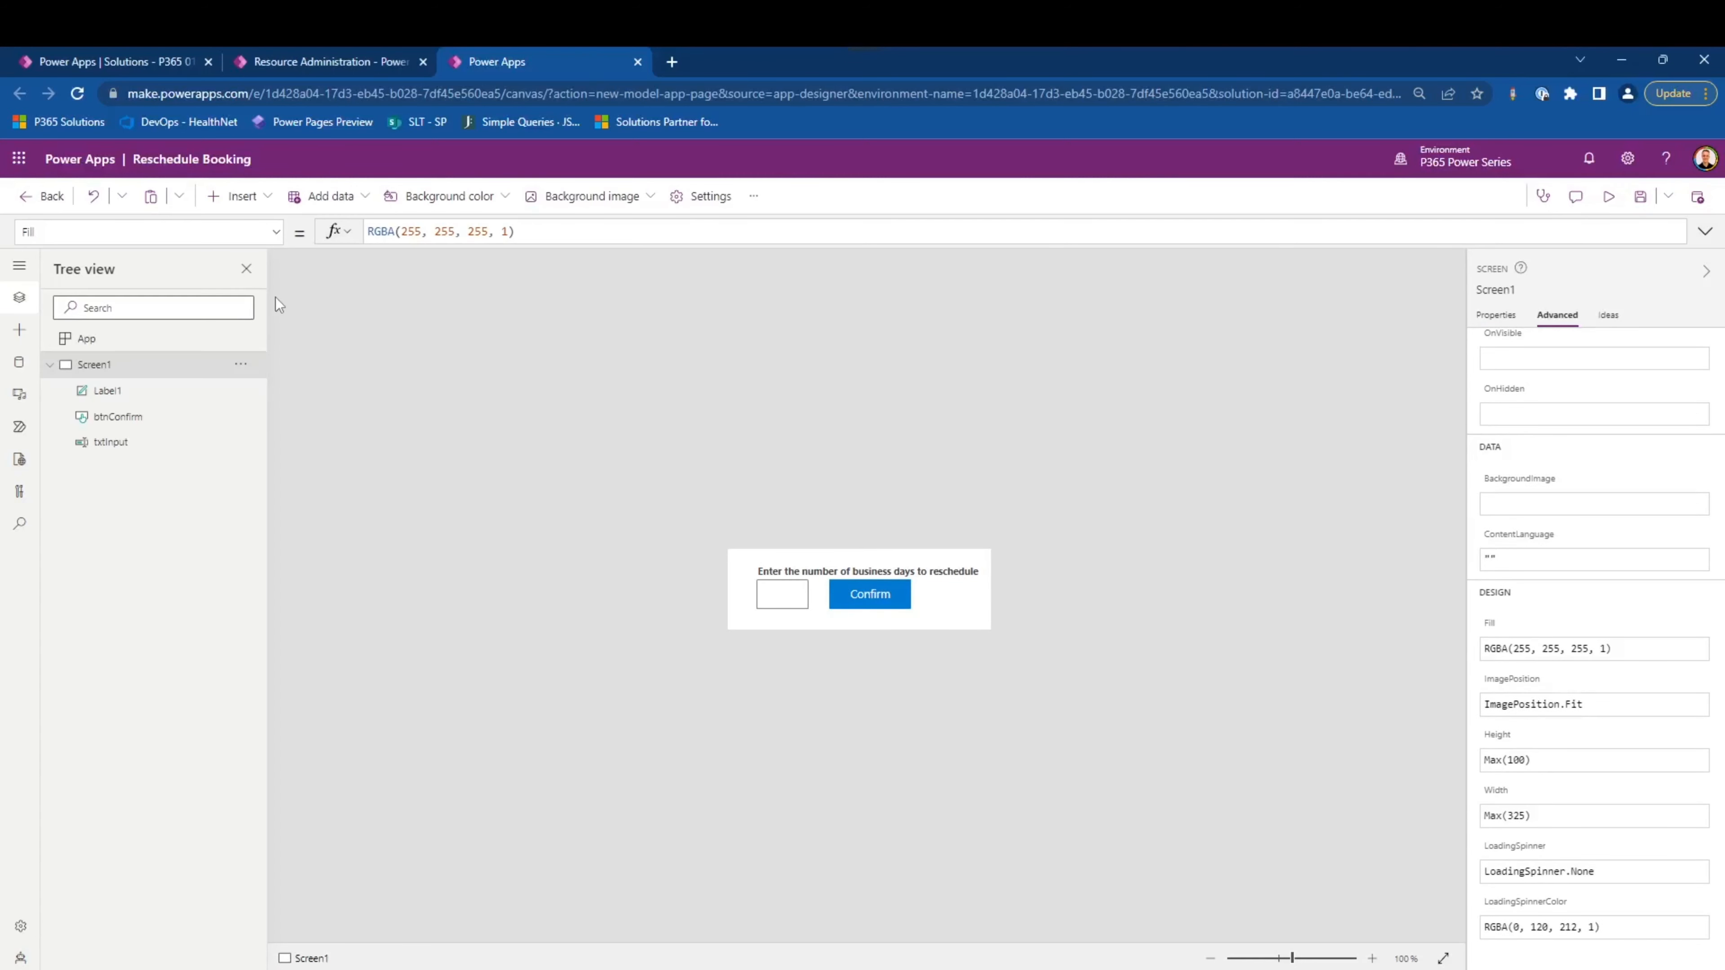
- Paste the copied formula into the App object's OnStart property
{"action": "left_click", "coordinate": [81, 338]}
{"action": "left_click", "coordinate": [276, 232]}
{"action": "left_click", "coordinate": [443, 230]}
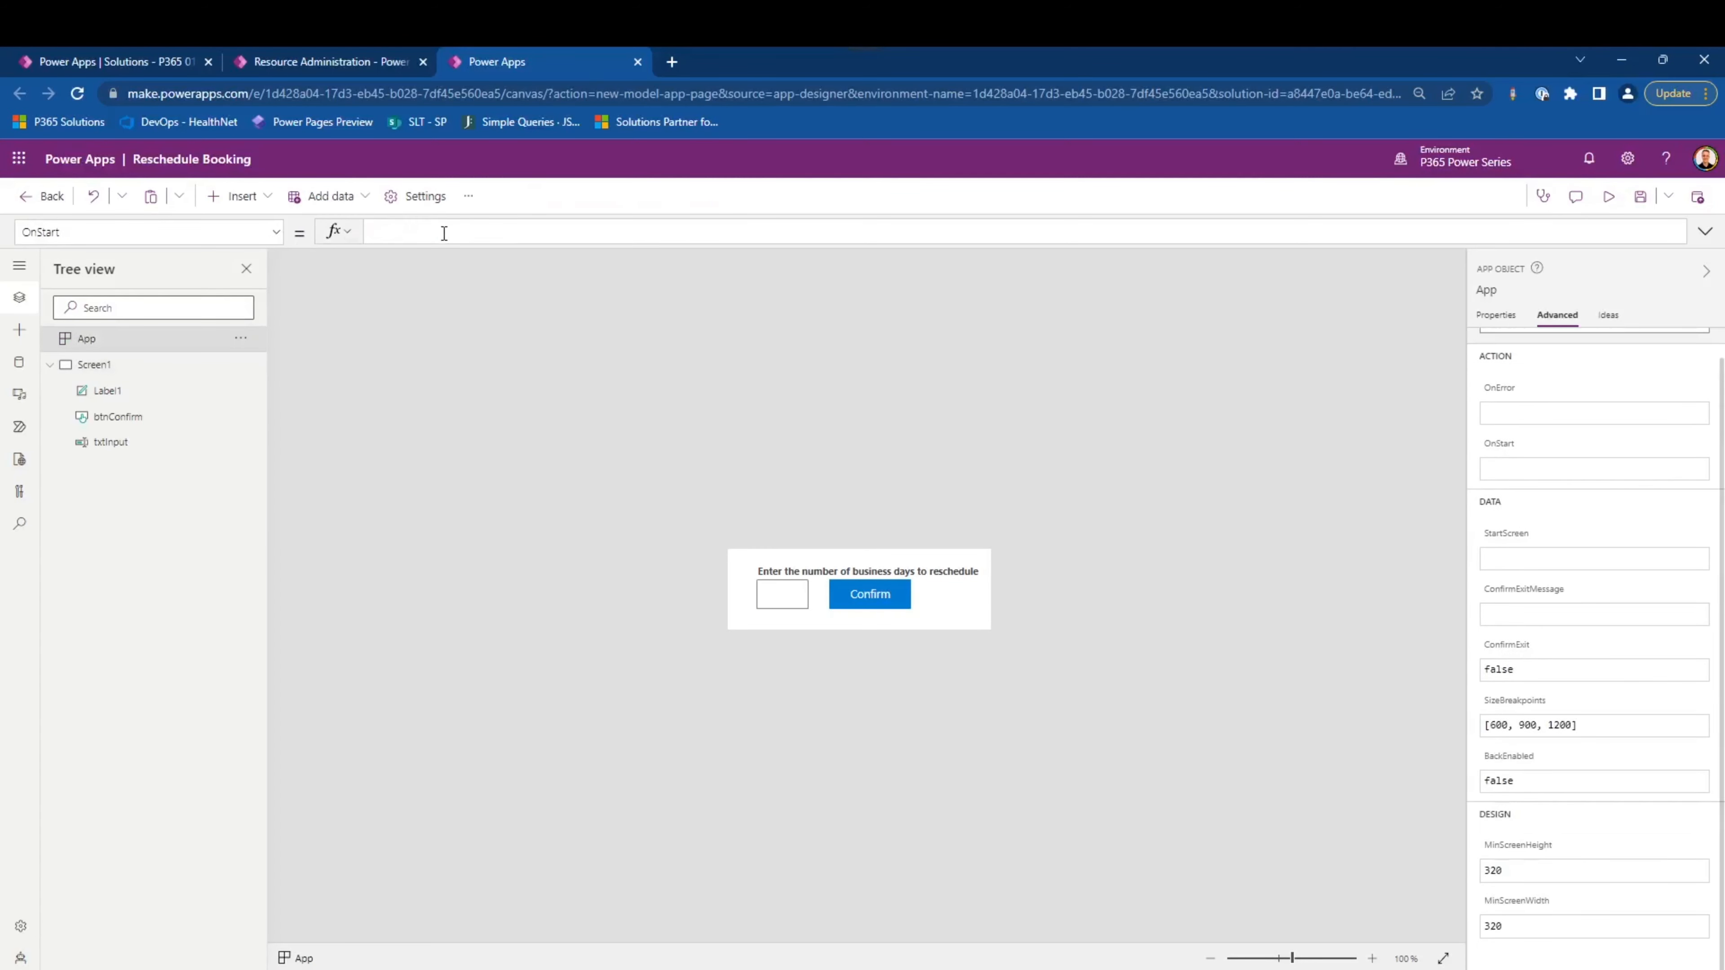
{"action": "type", "text": "Set(RecordItem,     If(IsBlank(Param(\"recordId\")),         First('Bookable Resource Bookings'),         LookUp('Bookable Resource Bookings', 'Bookable Resource Booking' = GUID(Param(\"recordId\"))))     )"}
{"action": "left_click", "coordinate": [593, 435]}
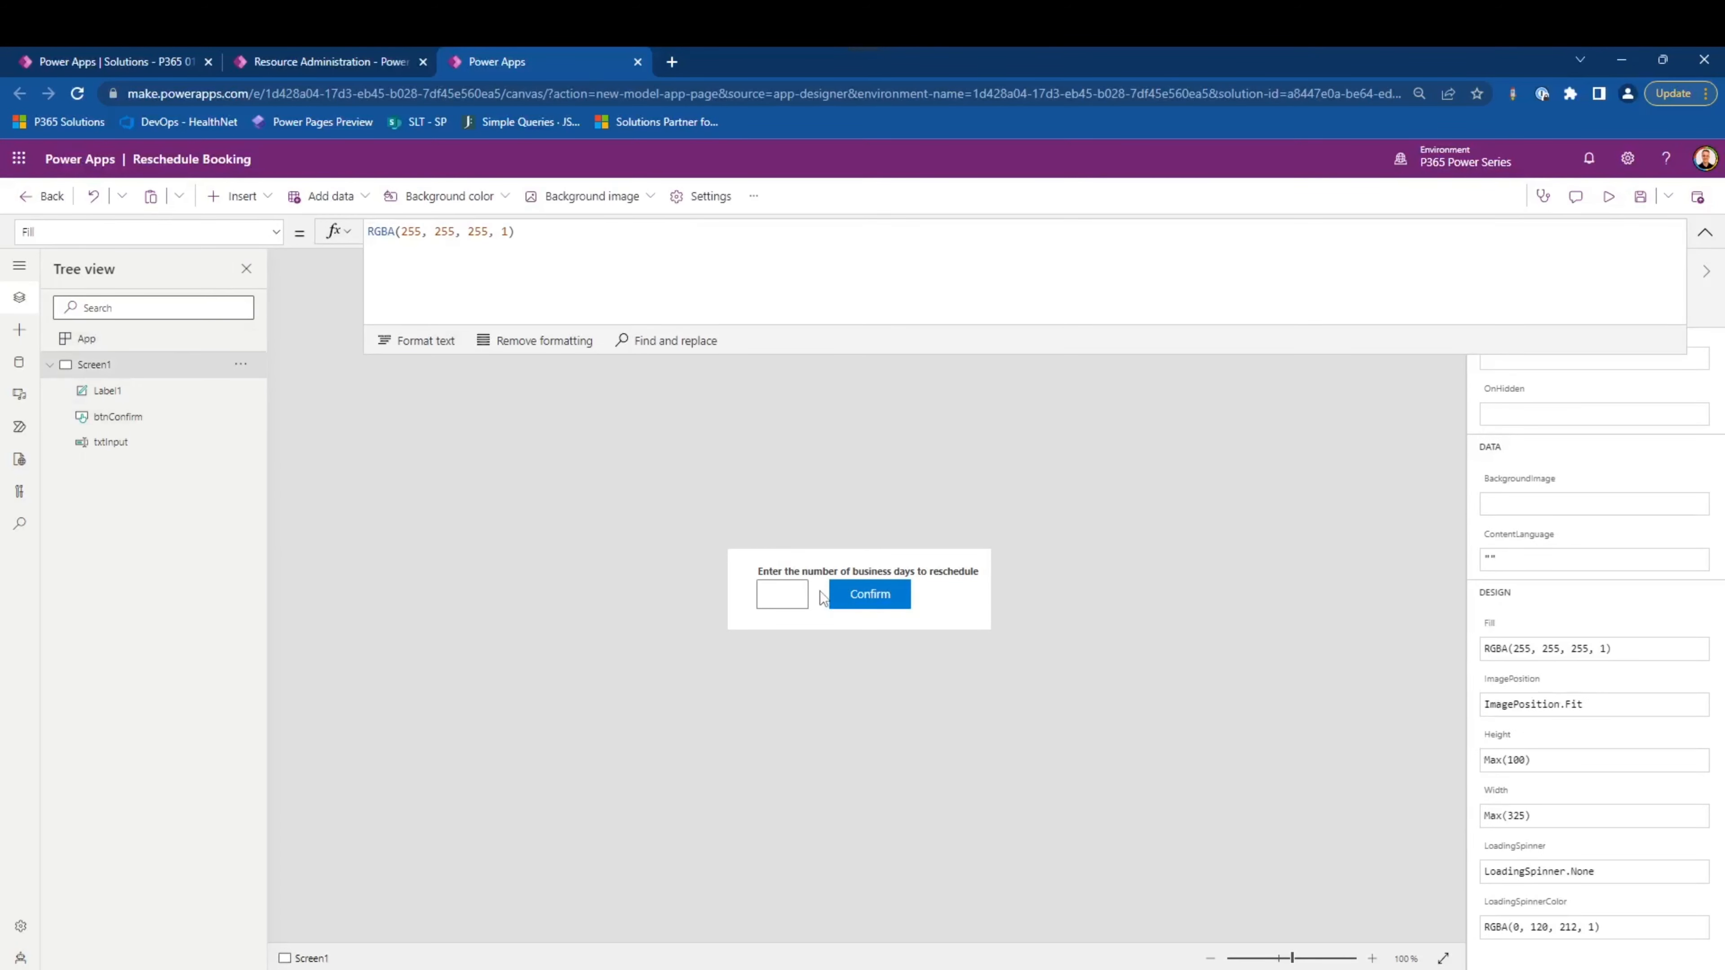
- Check the Confirm button and save the Reschedule Booking custom page
{"action": "left_click", "coordinate": [850, 597]}
{"action": "left_click", "coordinate": [297, 636]}
{"action": "left_click", "coordinate": [1668, 197]}
{"action": "left_click", "coordinate": [1652, 241]}
{"action": "left_click", "coordinate": [902, 679]}
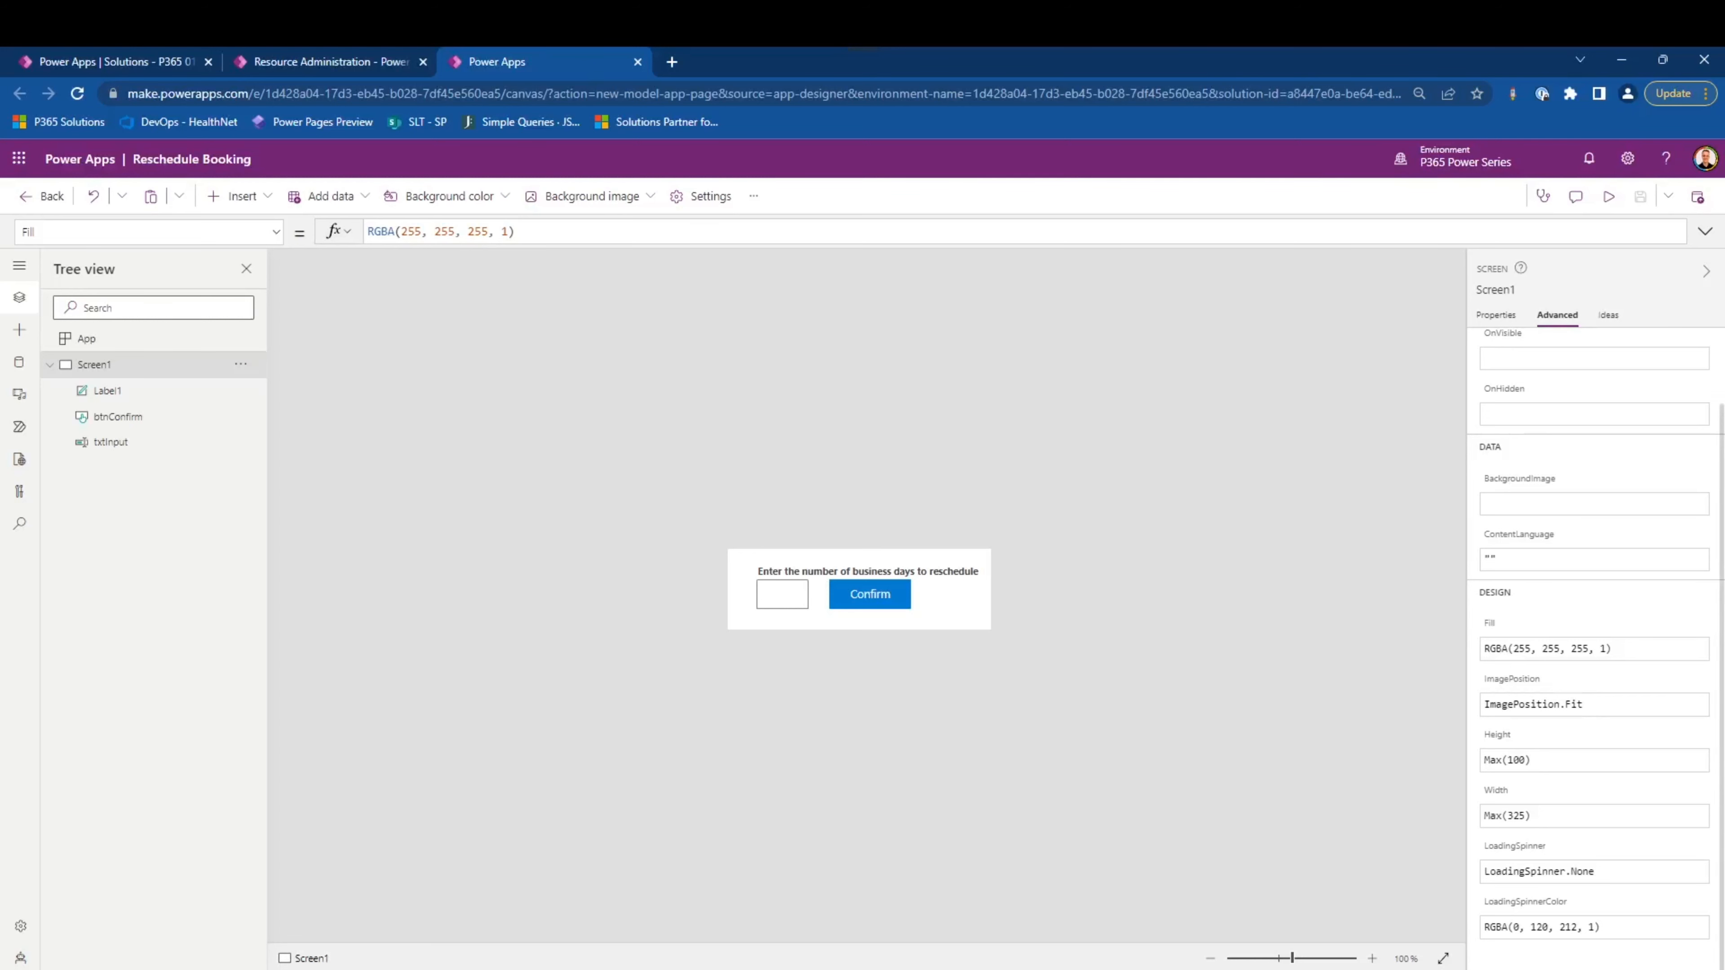
- Return to the Resource Administration app designer, dismiss the republish message, and save and publish the app
{"action": "left_click", "coordinate": [367, 62]}
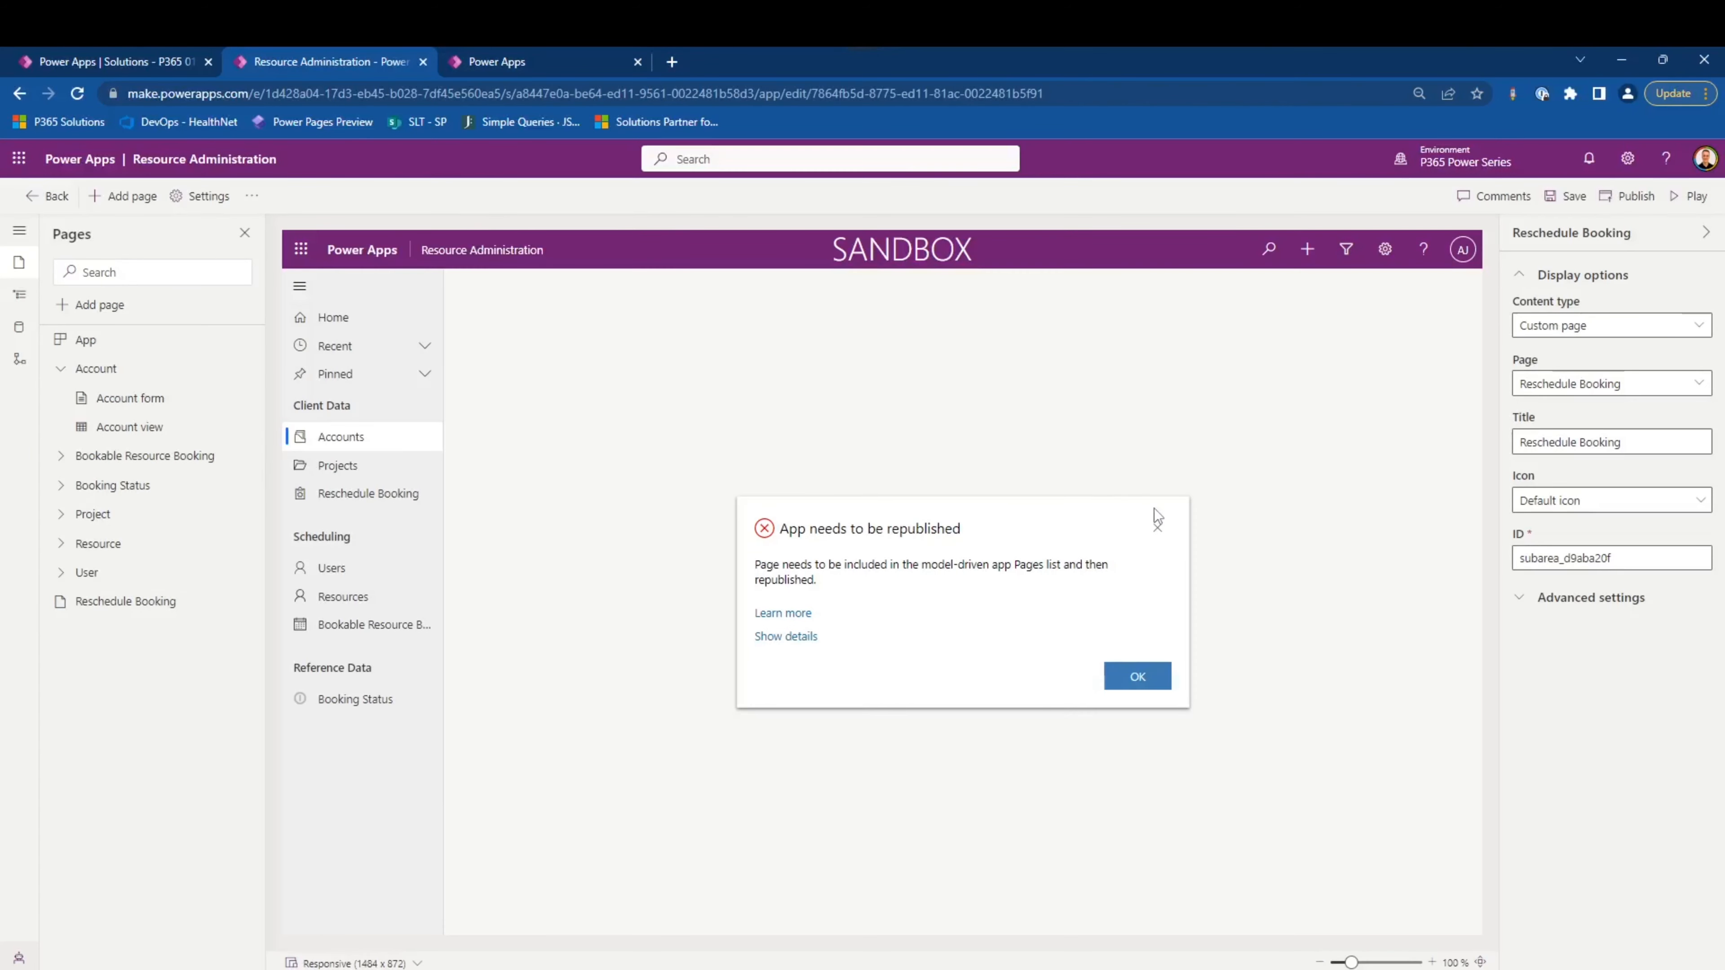
{"action": "left_click", "coordinate": [1158, 523]}
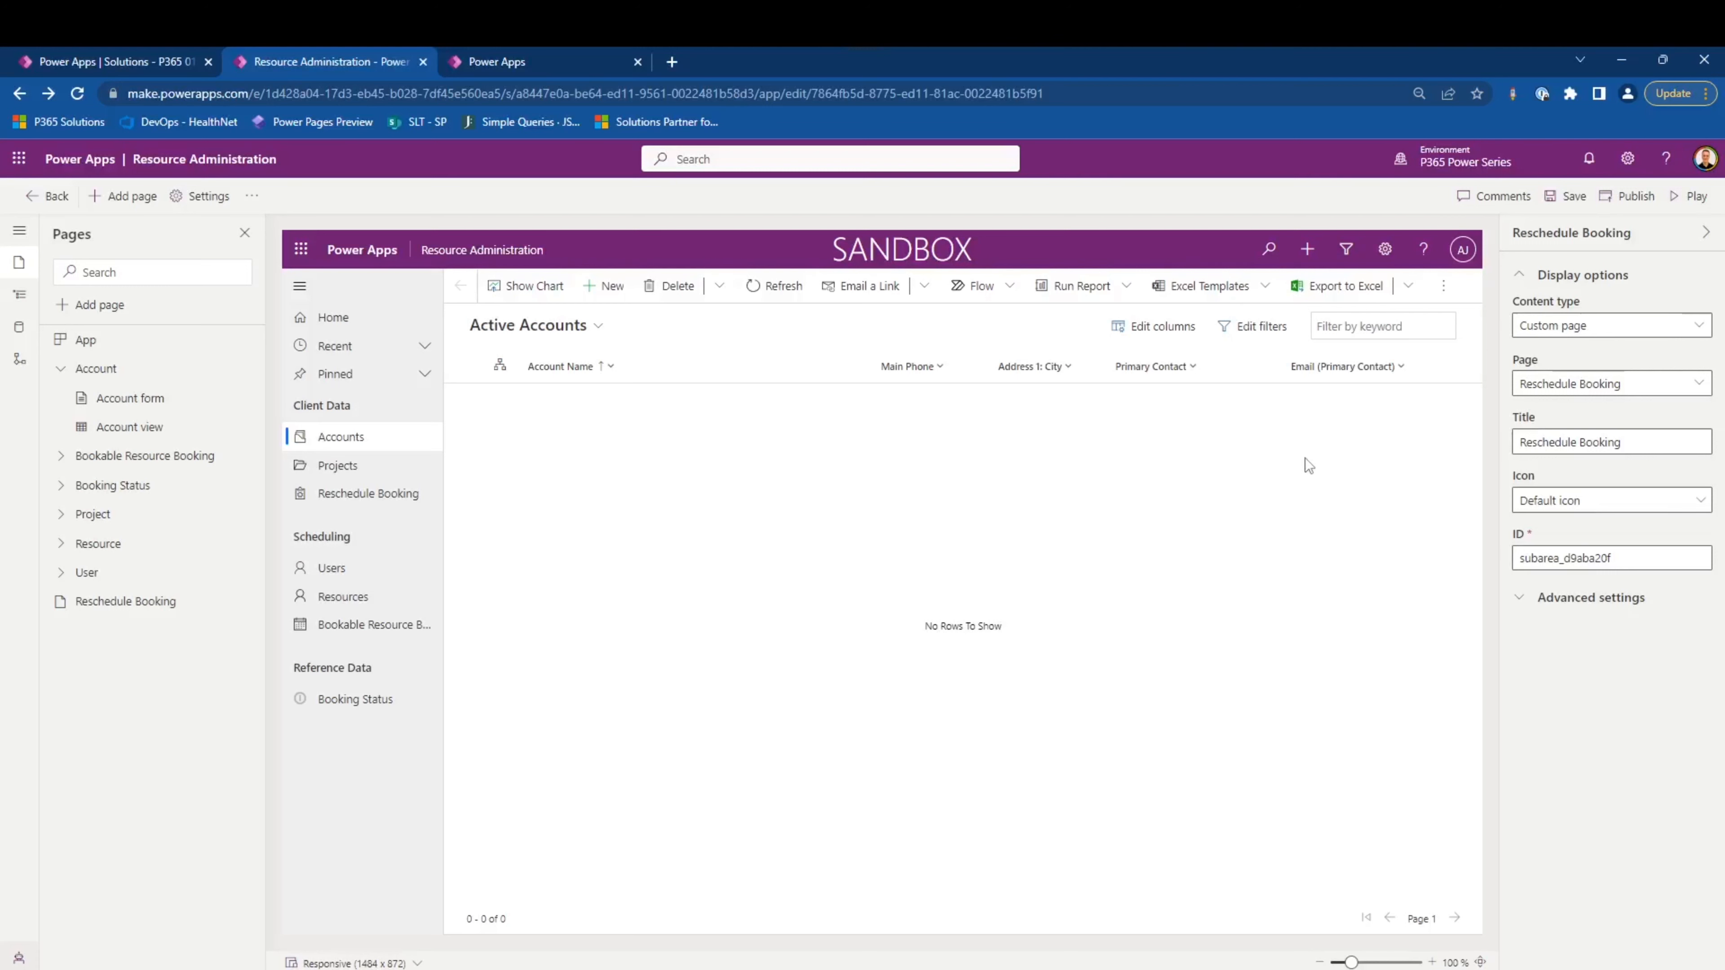
{"action": "left_click", "coordinate": [1562, 201]}
{"action": "left_click", "coordinate": [1625, 202]}
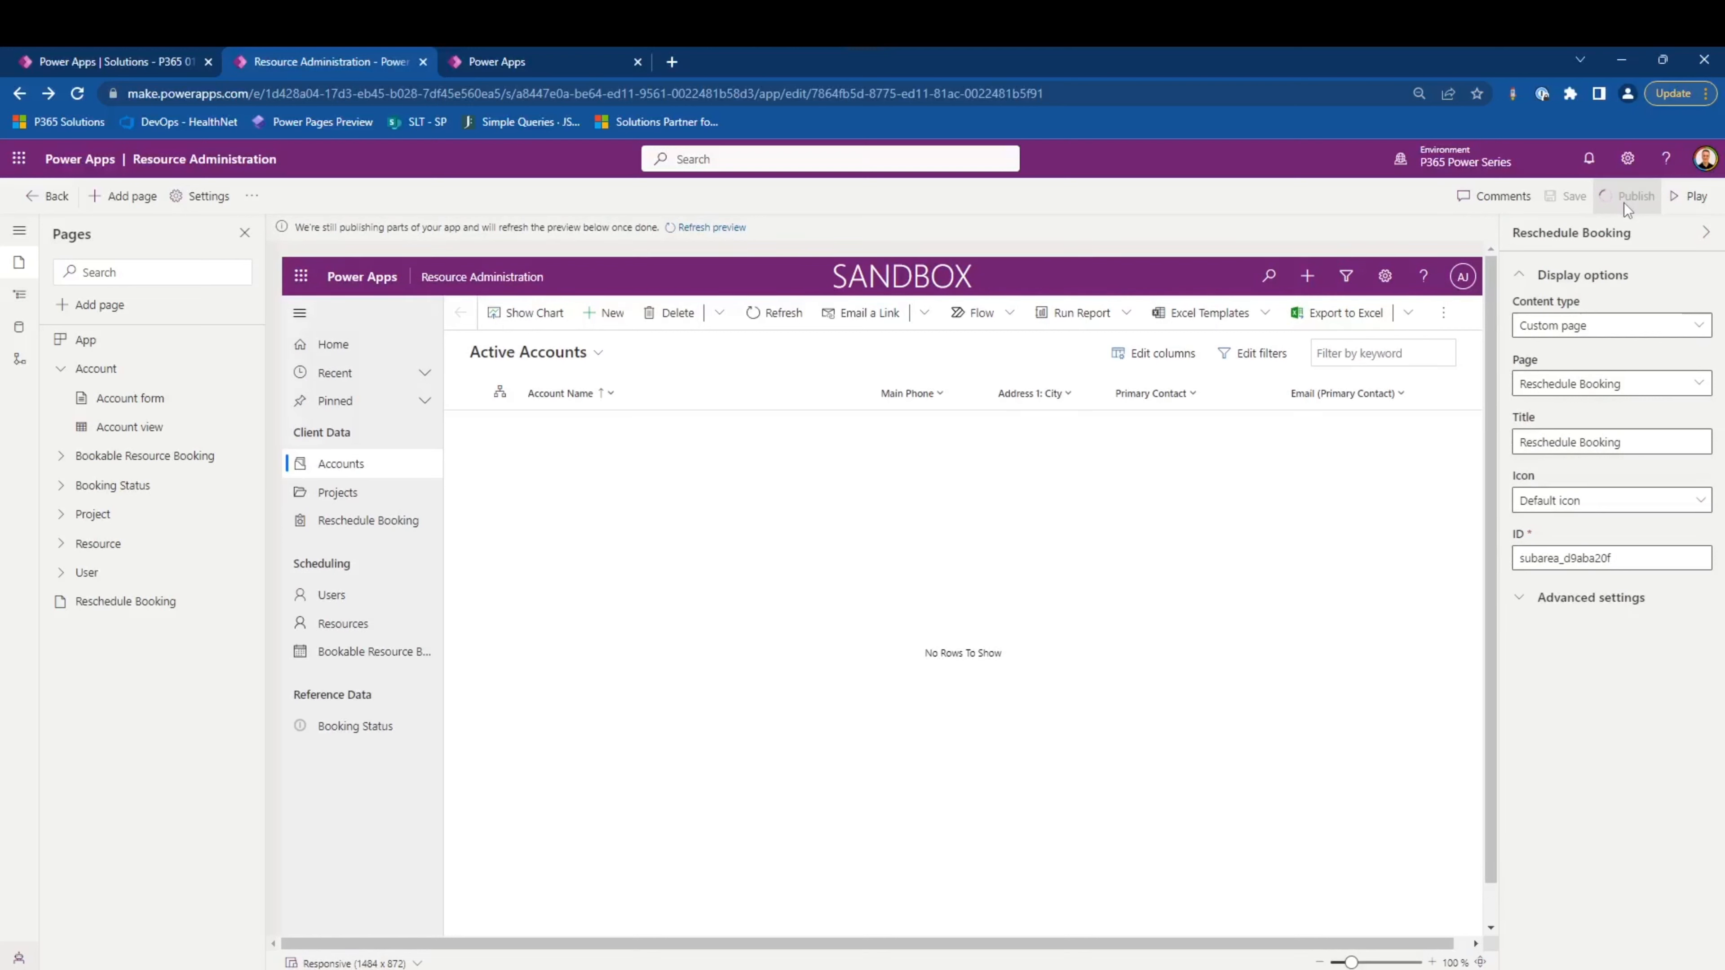
- Open the Main form command bar of the Bookable Resource Booking table for editing
{"action": "left_click", "coordinate": [224, 462]}
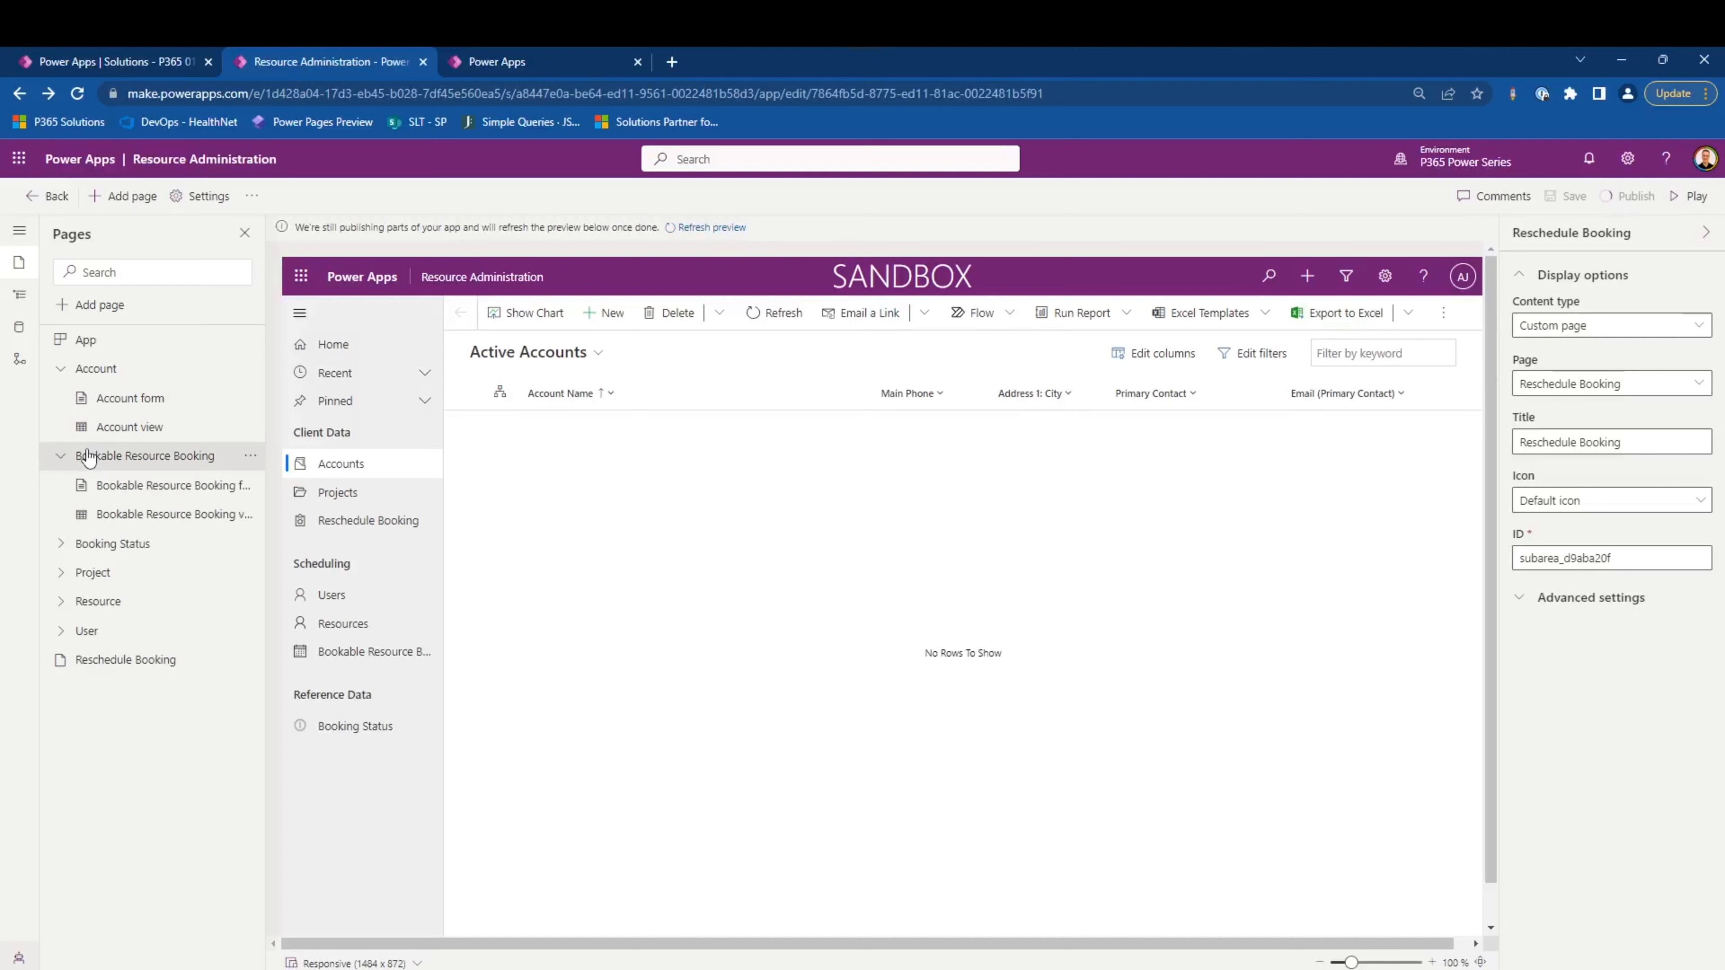
{"action": "left_click", "coordinate": [248, 464]}
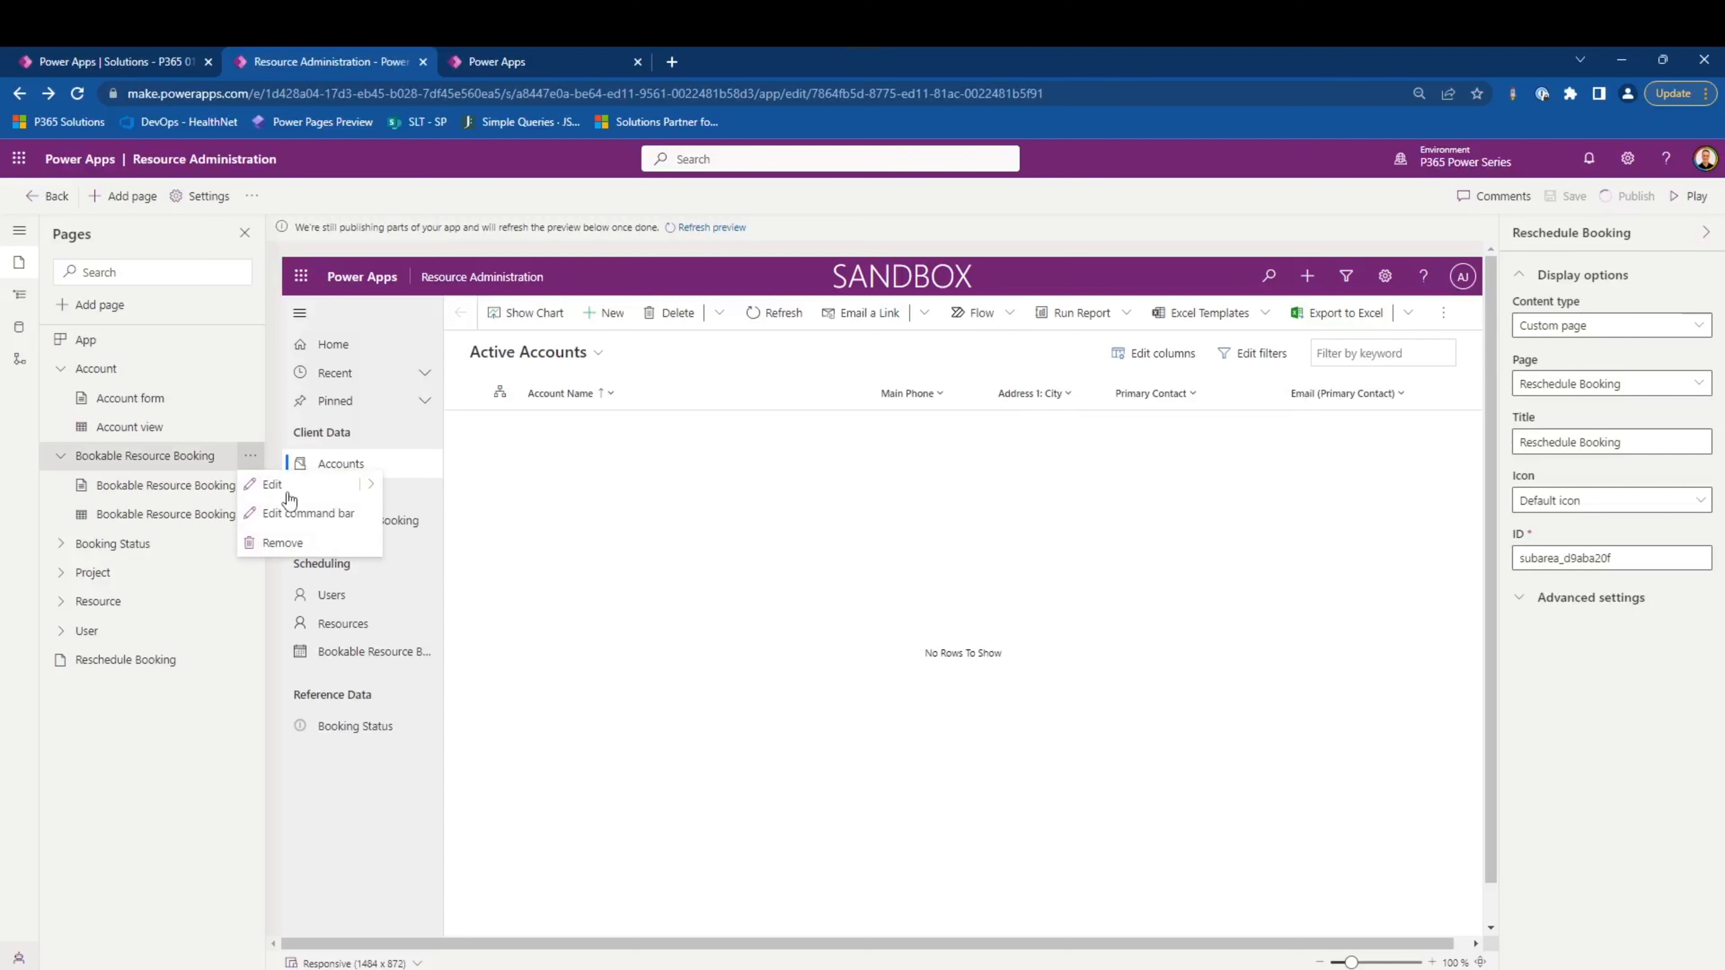
{"action": "left_click", "coordinate": [305, 518]}
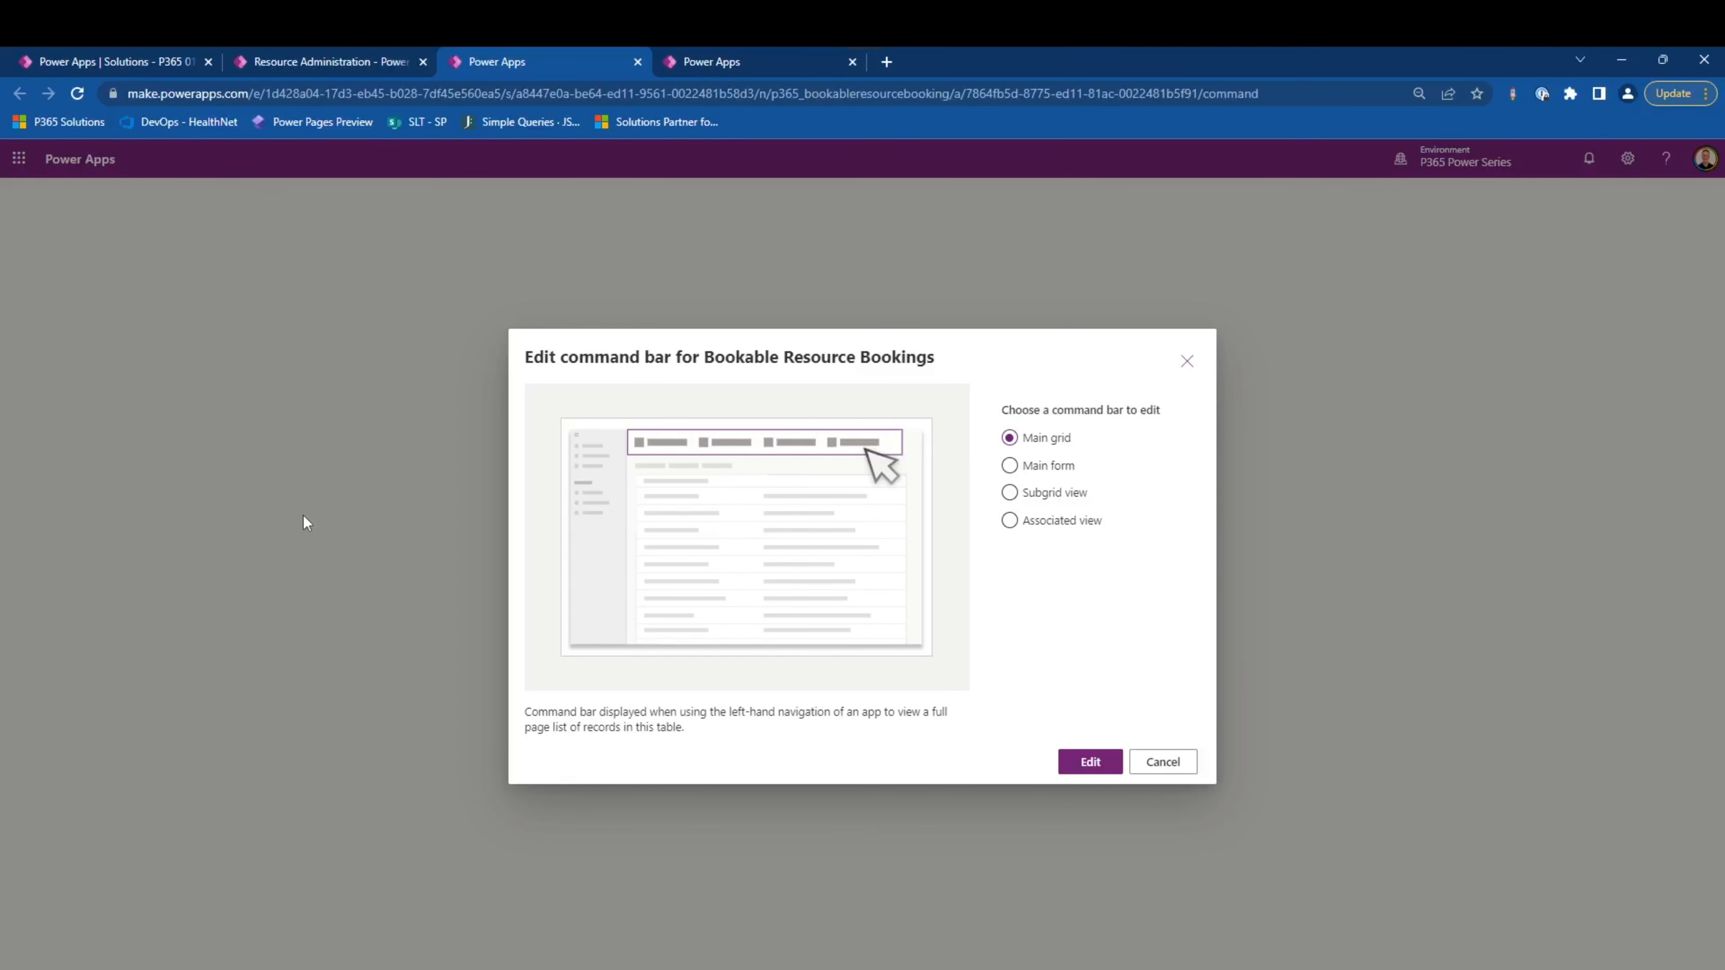
{"action": "left_click", "coordinate": [1037, 468]}
{"action": "left_click", "coordinate": [1104, 765]}
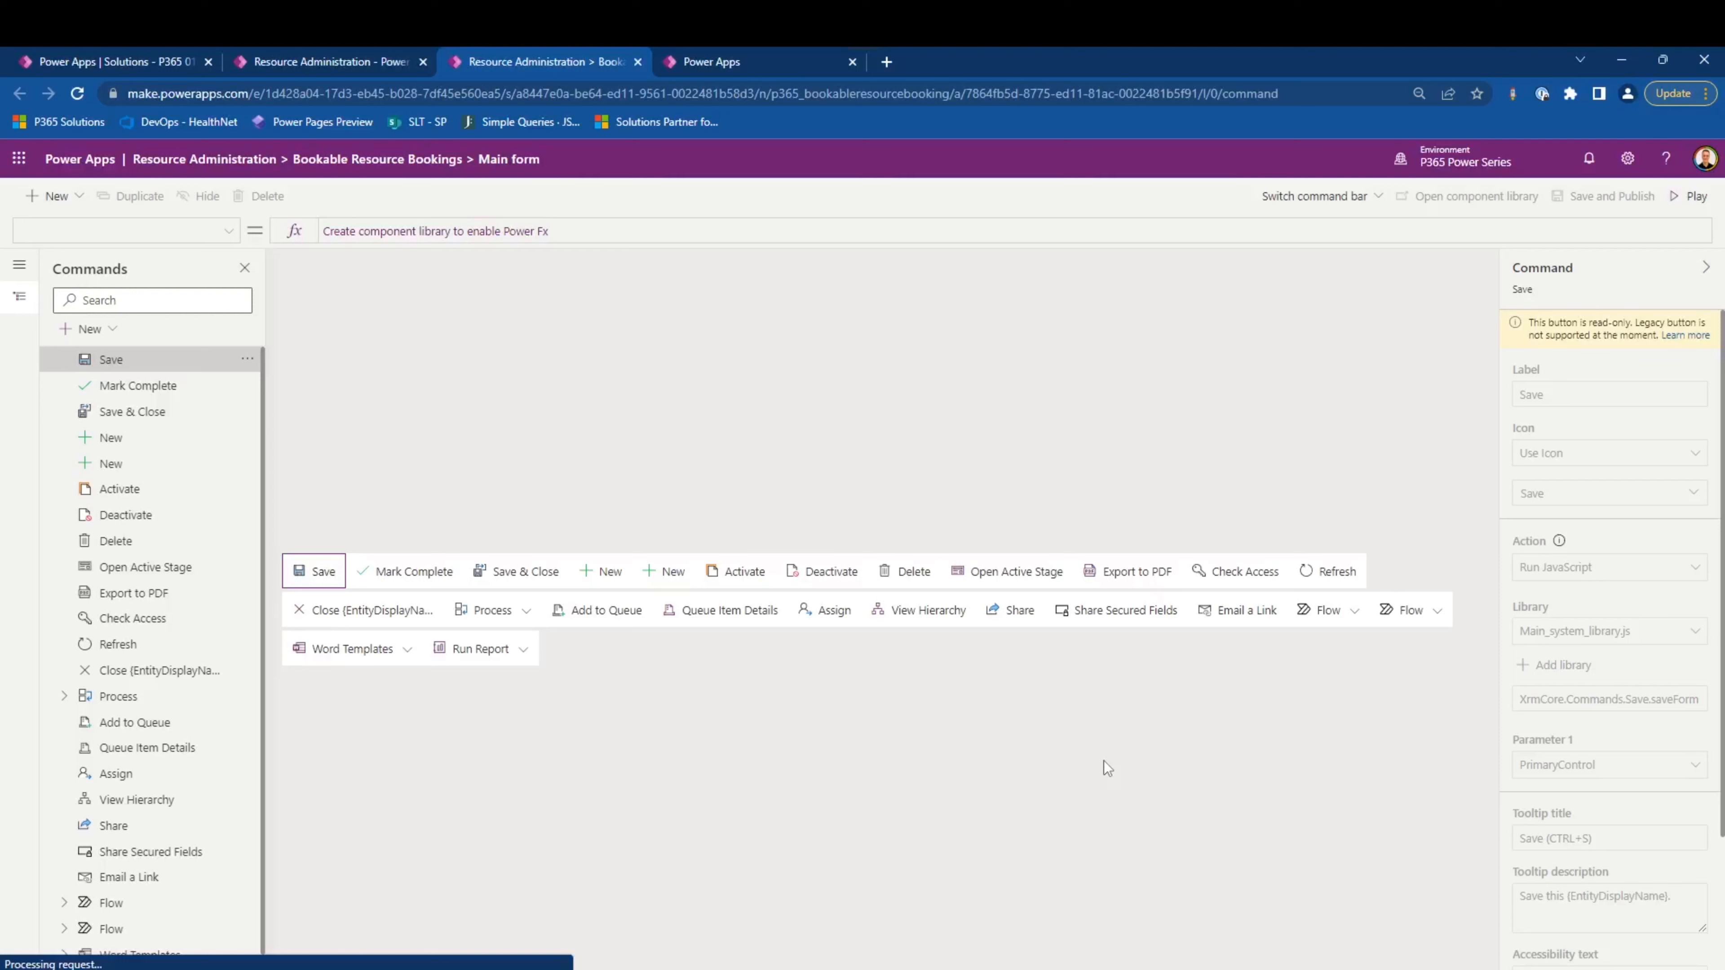
- Add a new JavaScript command to the Main form command bar
{"action": "left_click", "coordinate": [102, 330]}
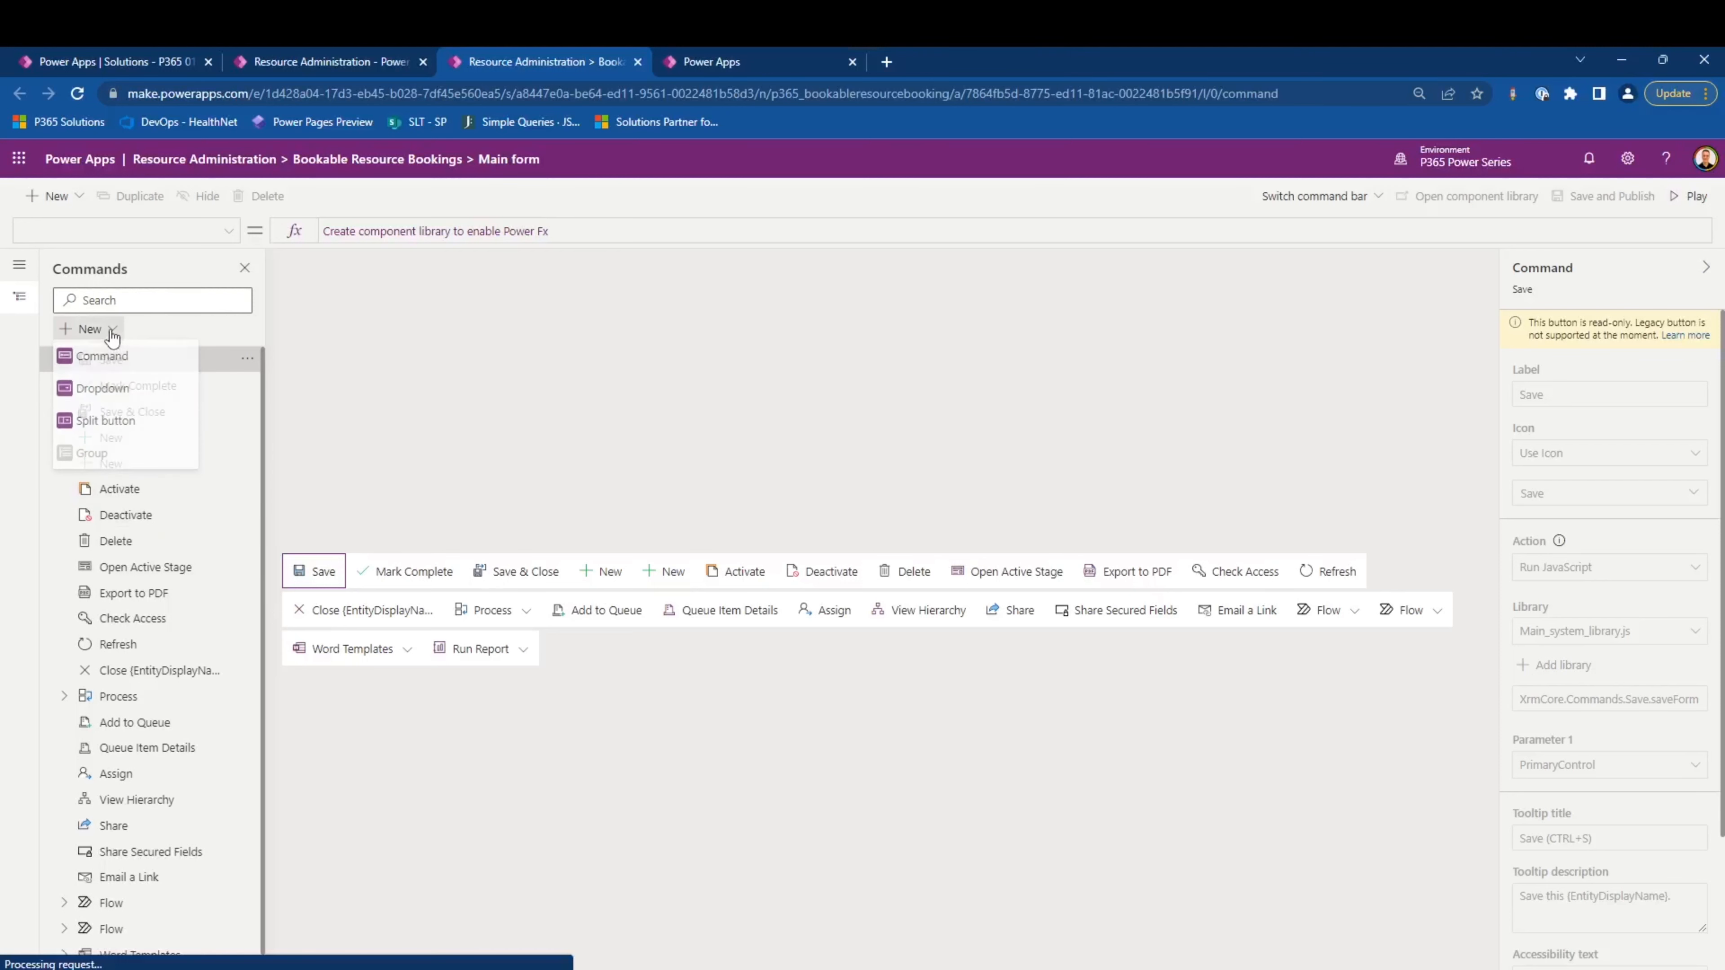
{"action": "left_click", "coordinate": [140, 367]}
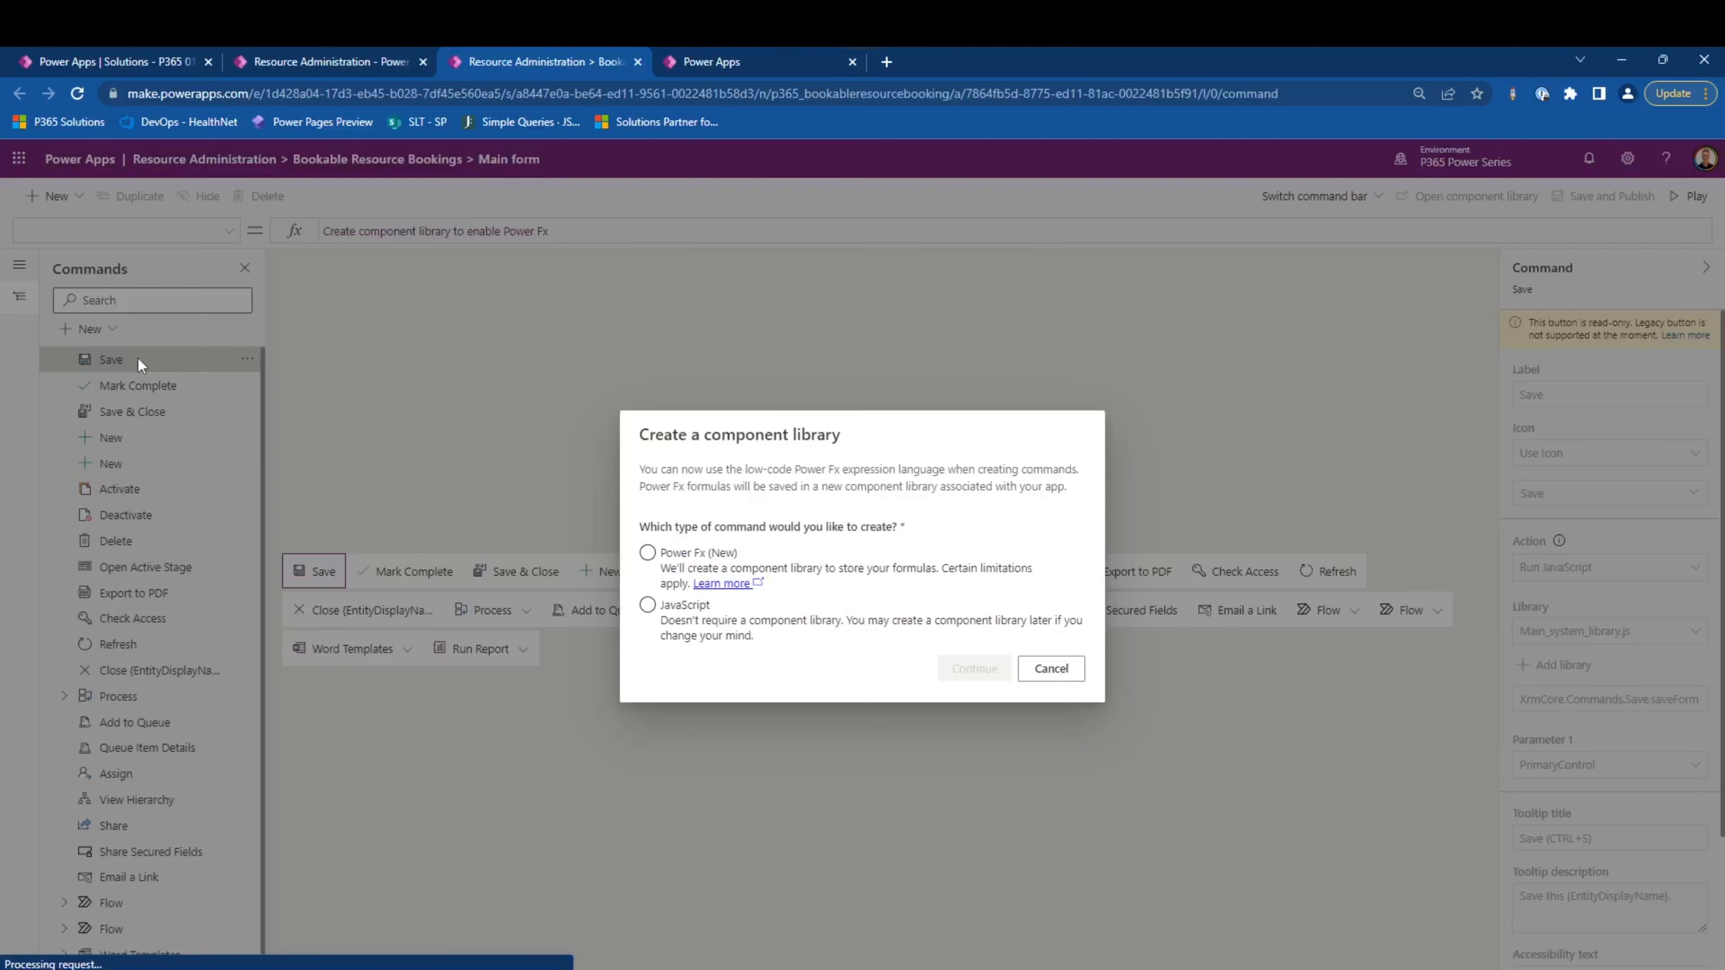
{"action": "left_click", "coordinate": [694, 578]}
{"action": "left_click", "coordinate": [693, 620]}
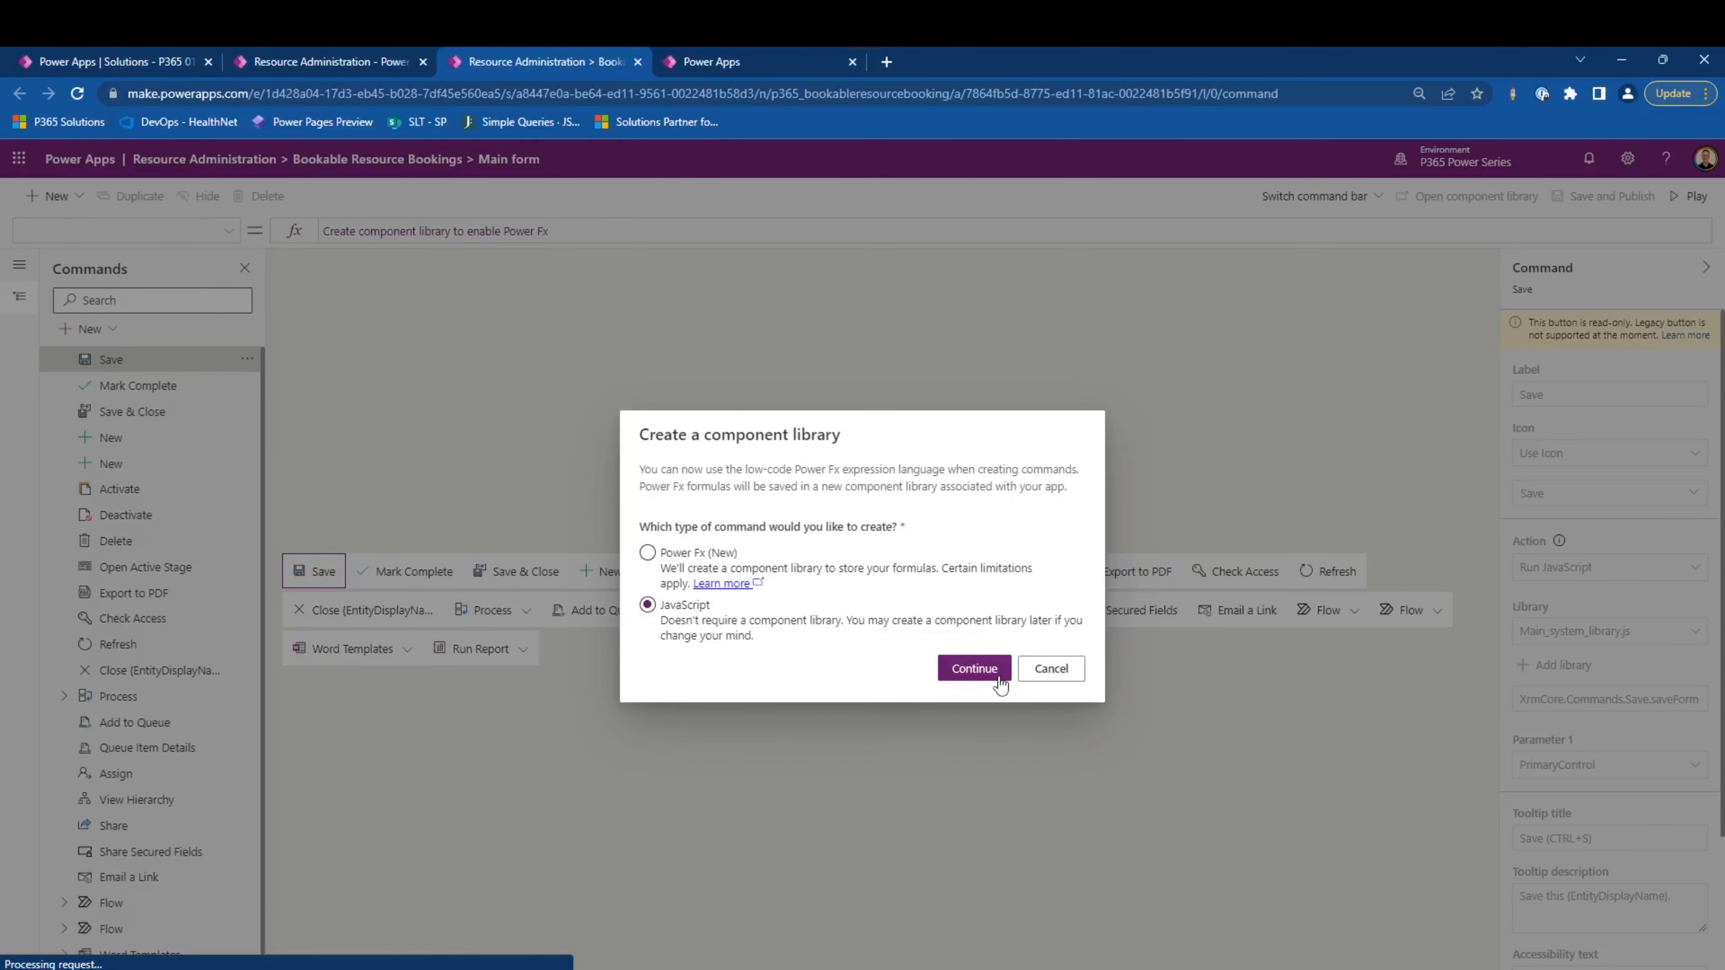
{"action": "left_click", "coordinate": [974, 669]}
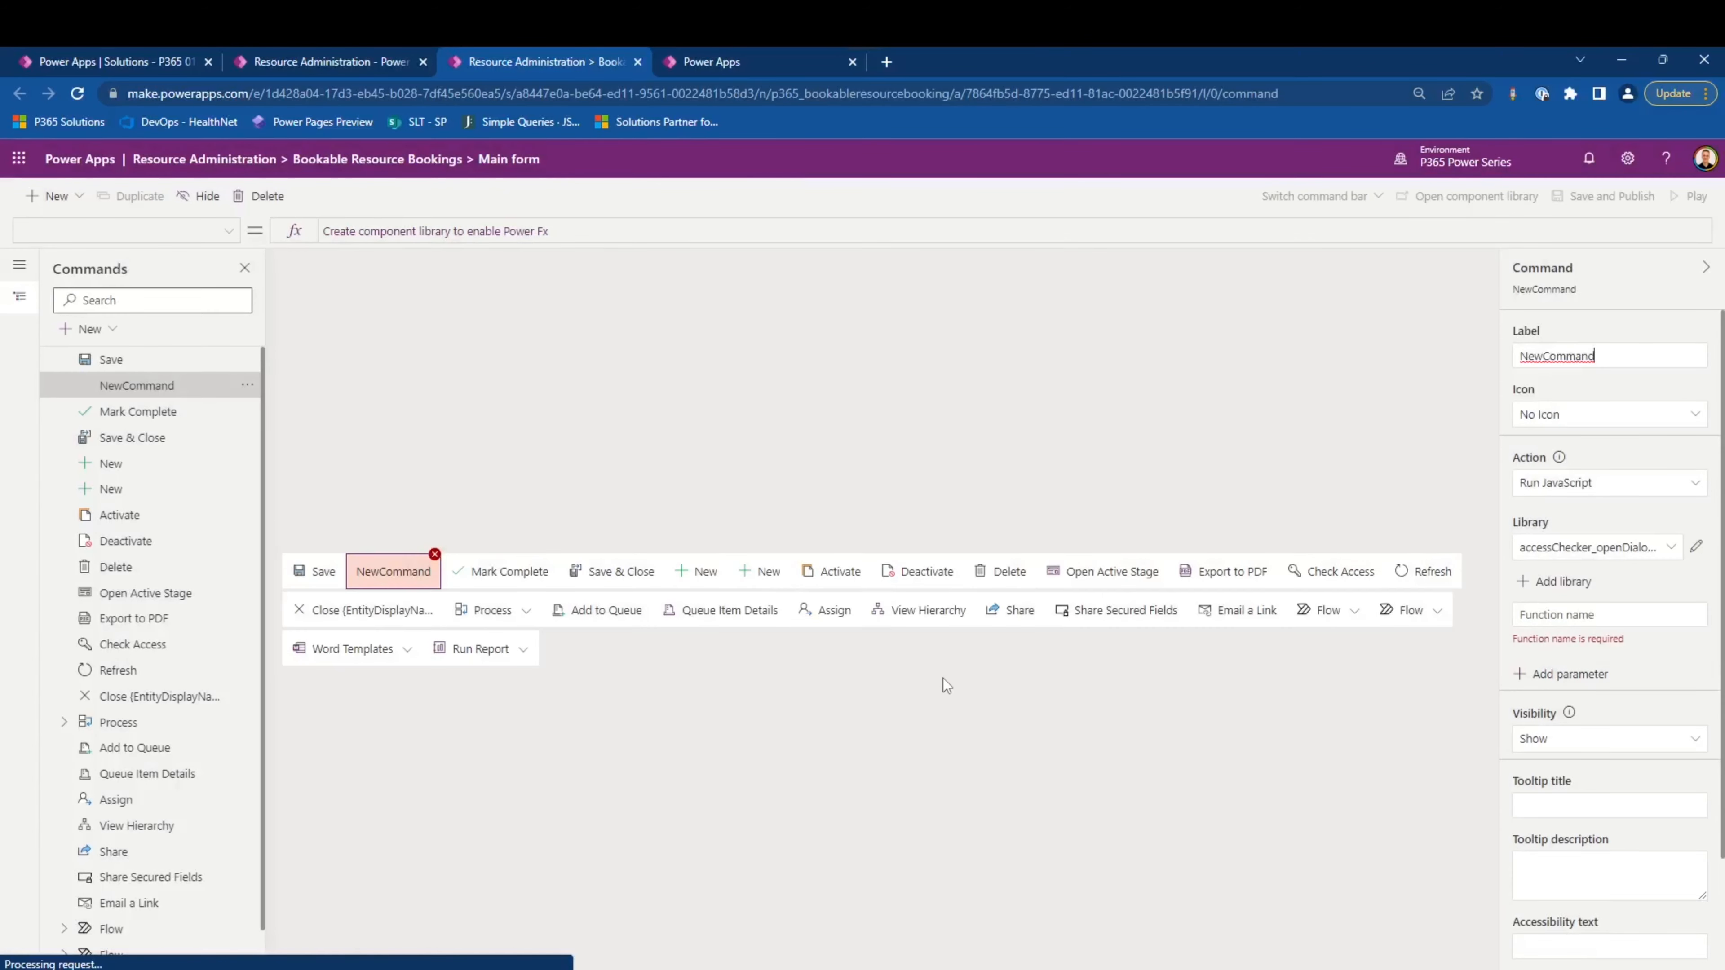
- Find the Bookable Resource Booking Script web resource and add it as the new command's JavaScript library
{"action": "left_click", "coordinate": [1551, 585]}
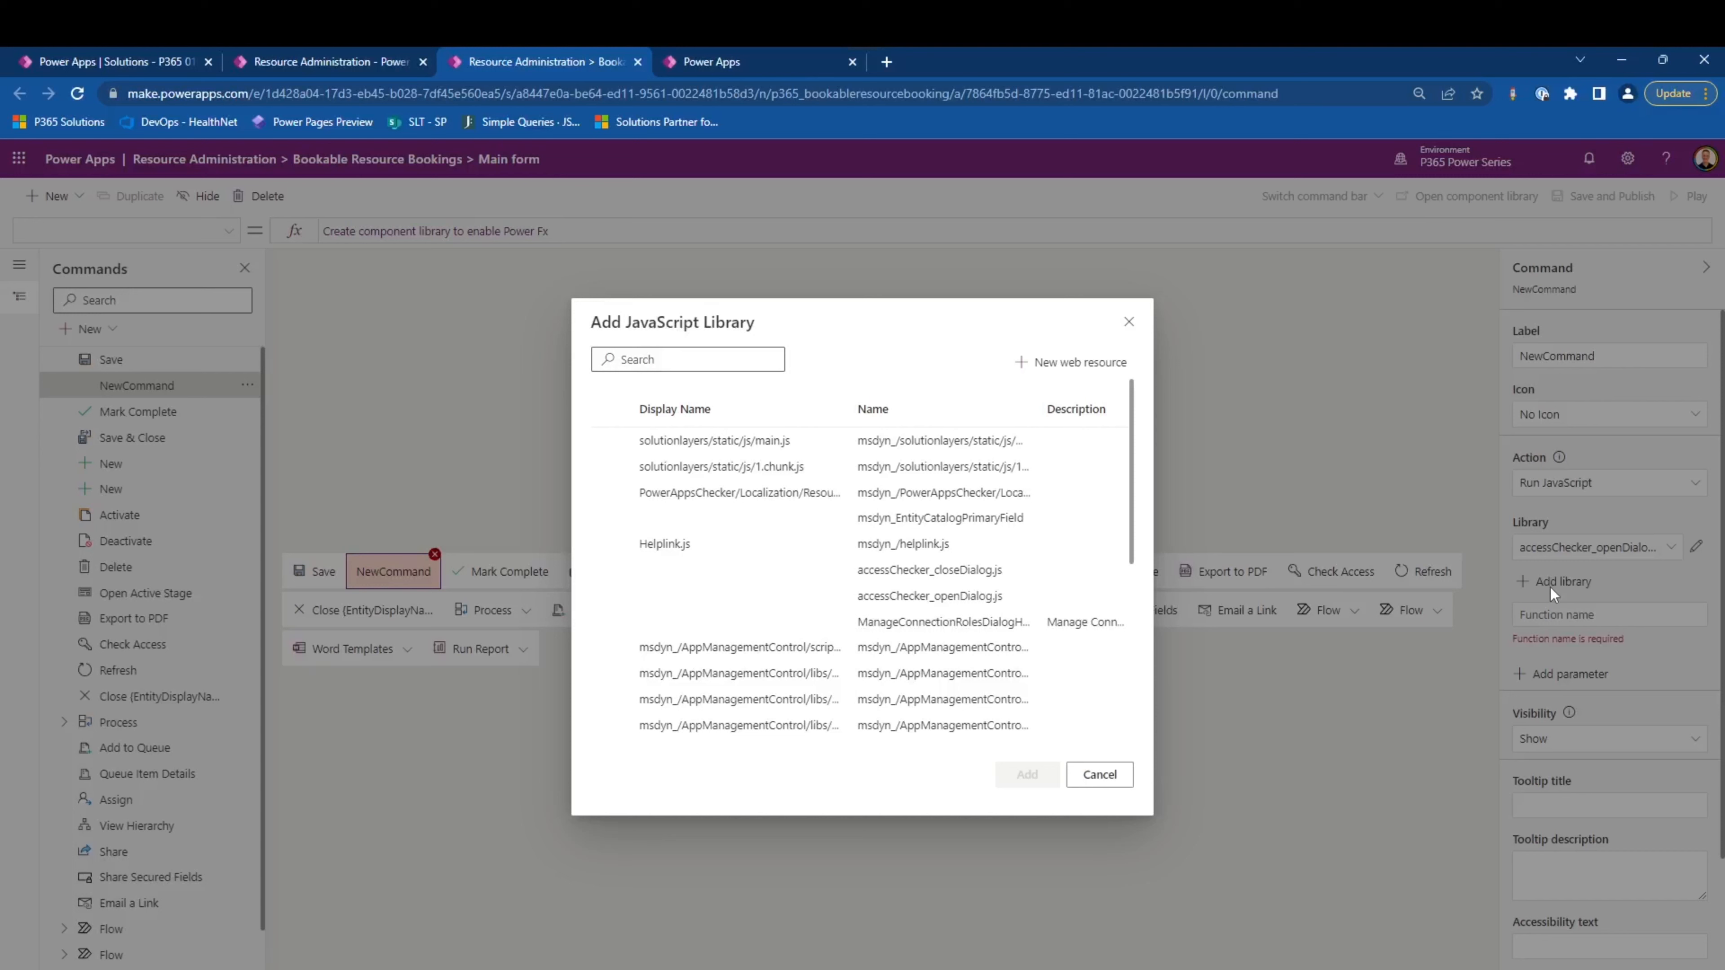
{"action": "left_click", "coordinate": [665, 361]}
{"action": "type", "text": "bookab"}
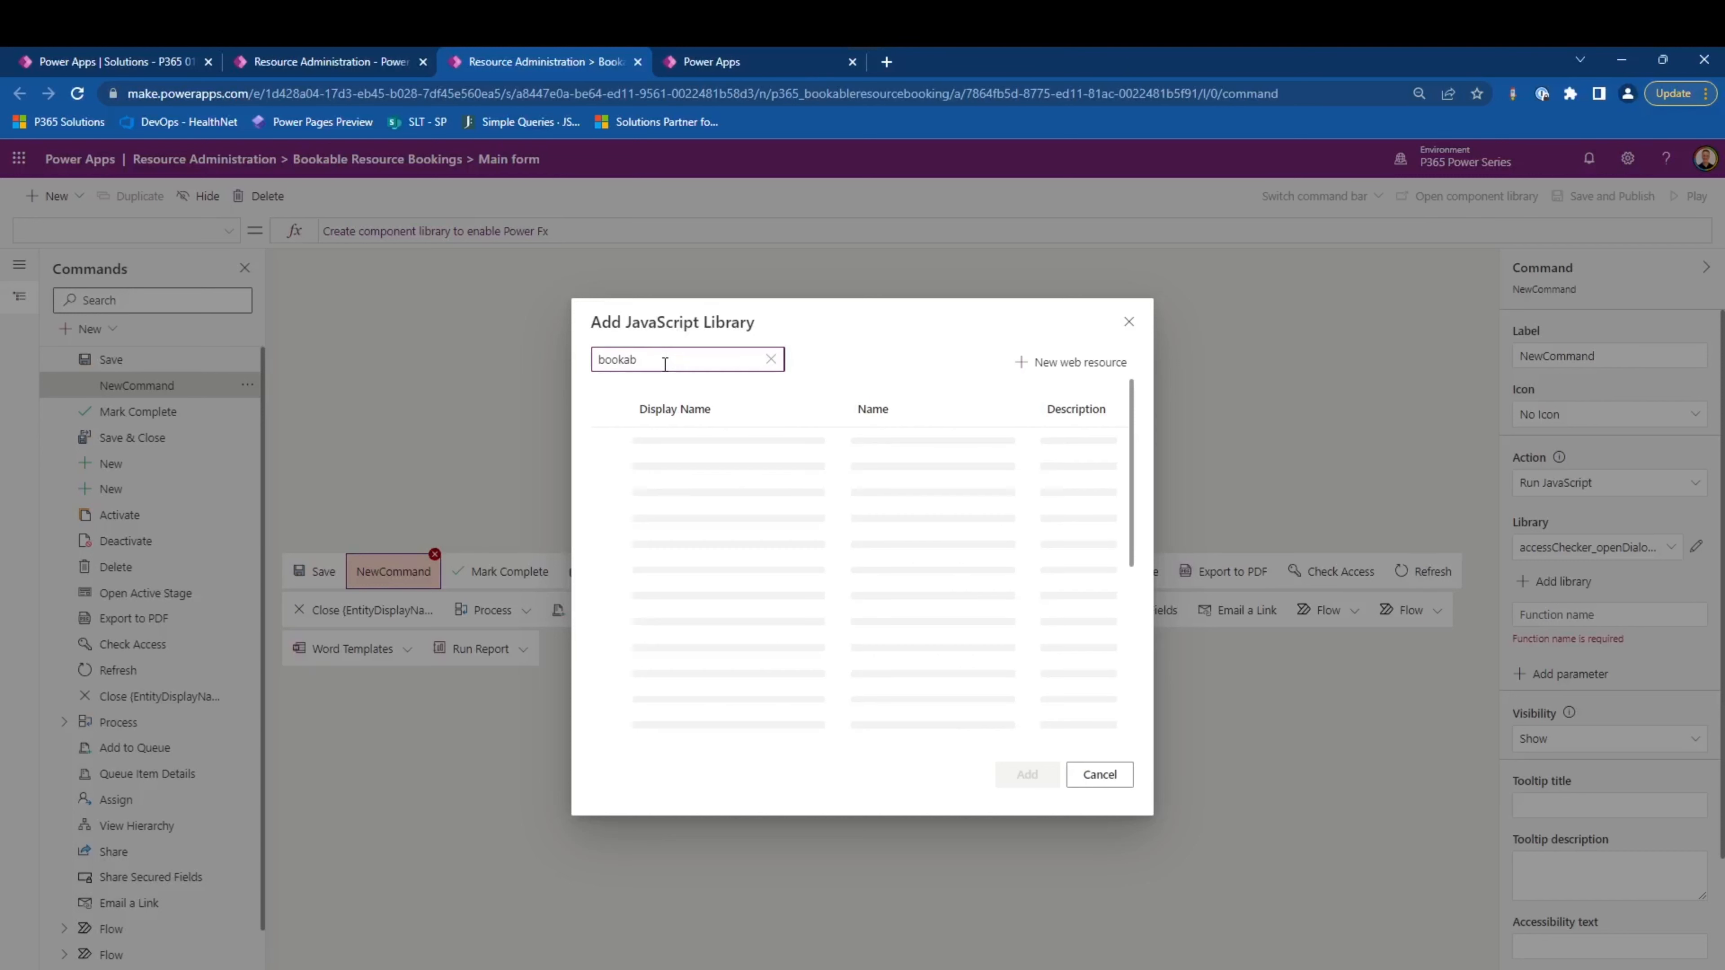
{"action": "left_click", "coordinate": [674, 440]}
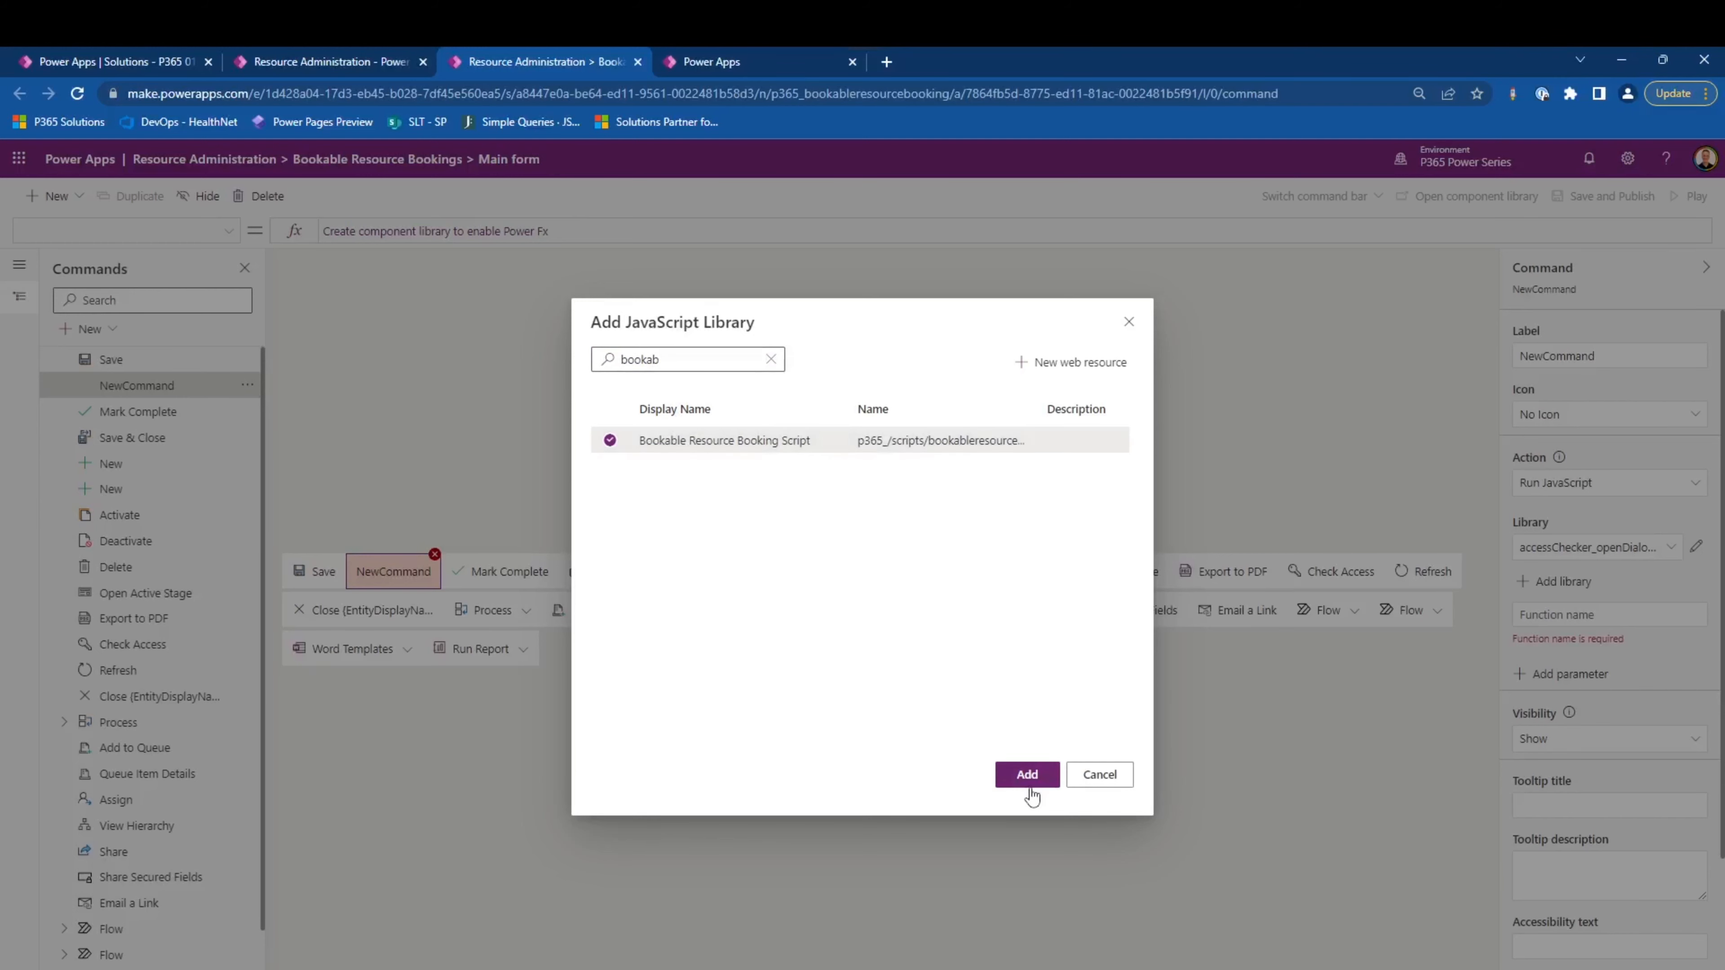
{"action": "left_click", "coordinate": [1027, 775]}
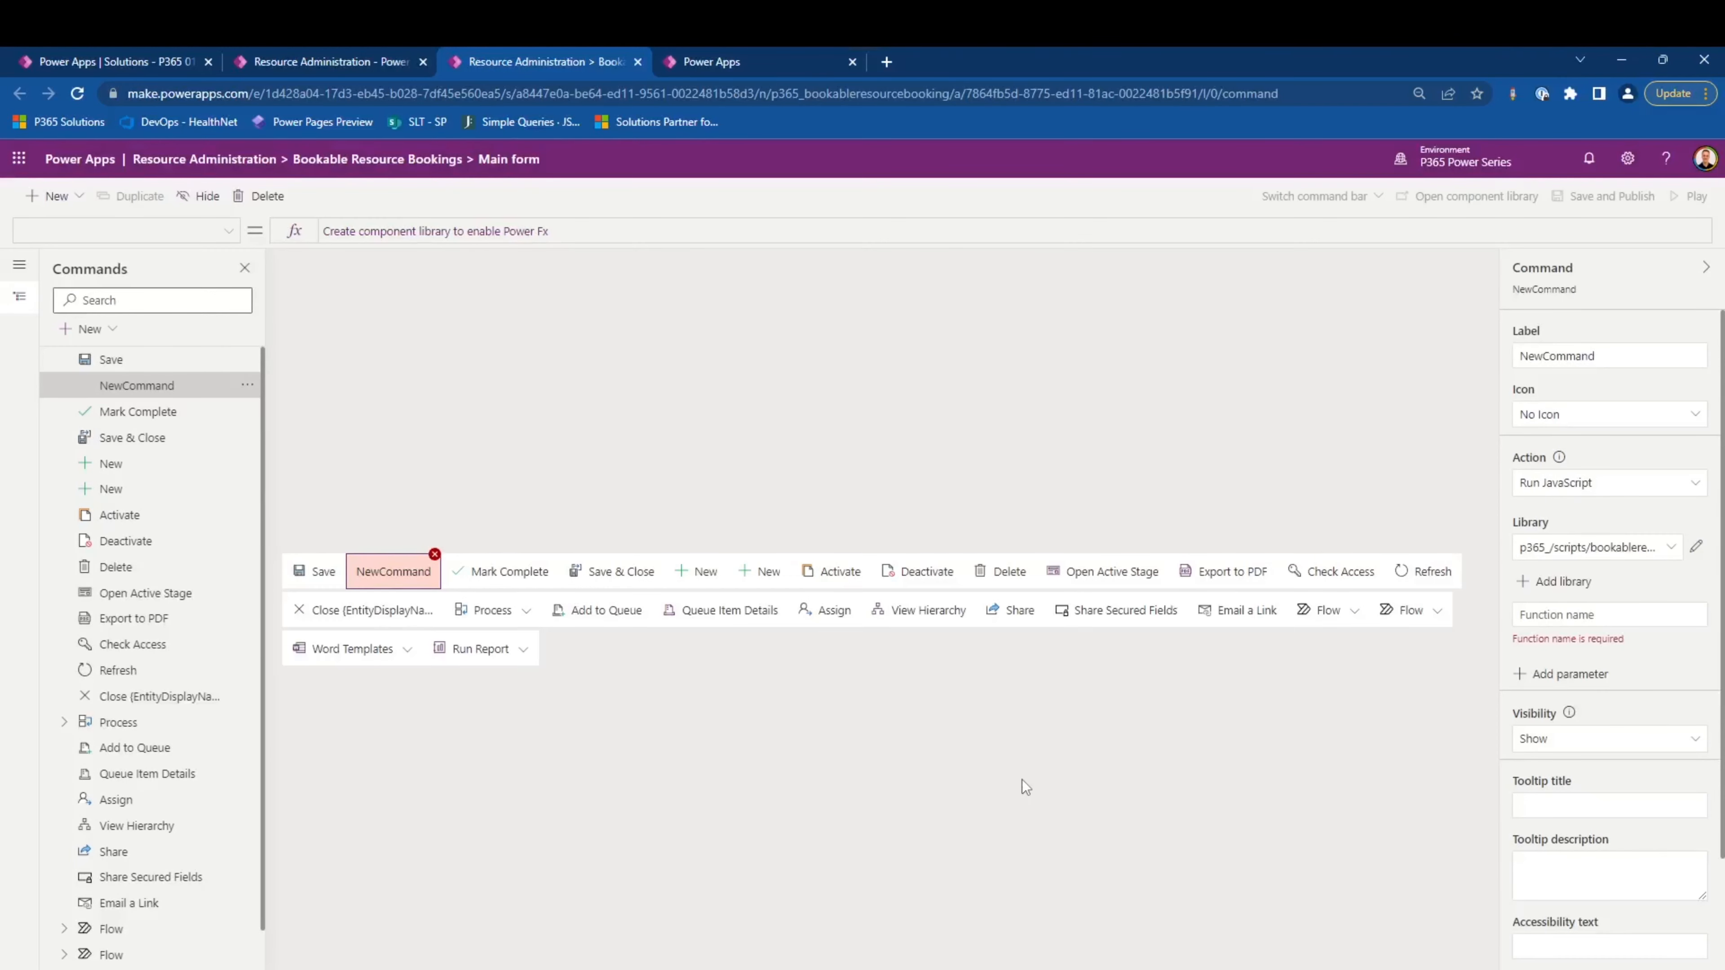
- Set the command's function to TriggerReschedule with PrimaryControl as its first parameter, and save and publish the command bar
{"action": "left_click", "coordinate": [1589, 620]}
{"action": "type", "text": "TriggerReschedule"}
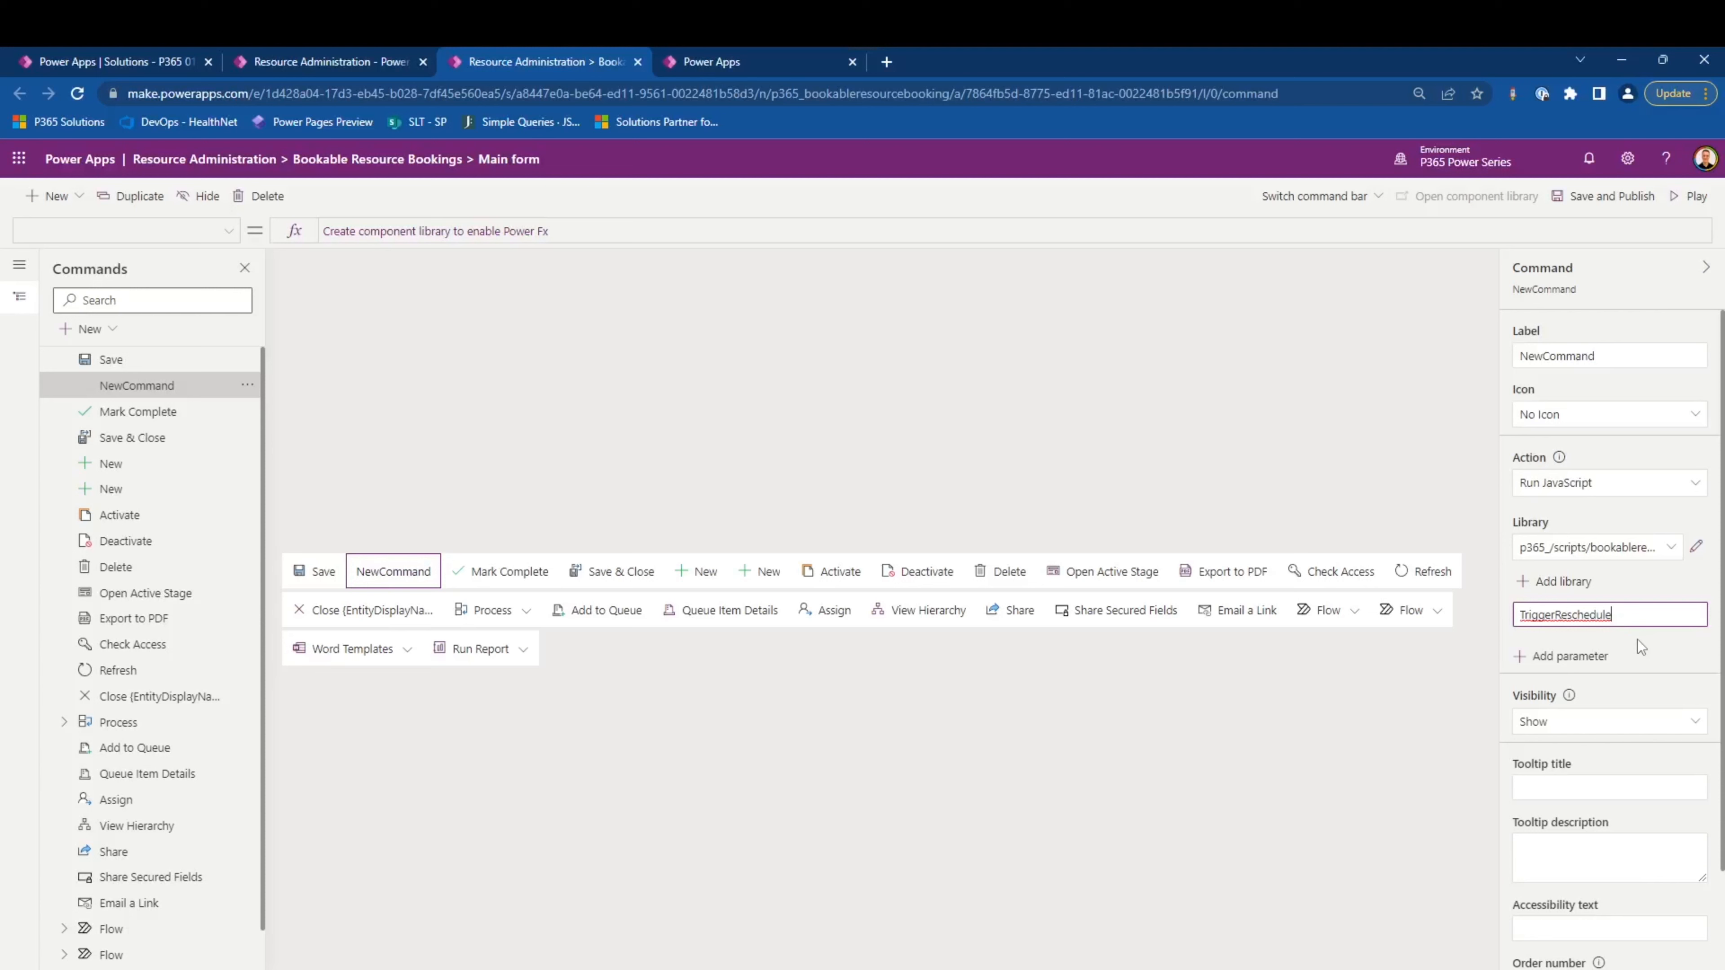
{"action": "left_click", "coordinate": [1566, 665]}
{"action": "left_click", "coordinate": [1611, 685]}
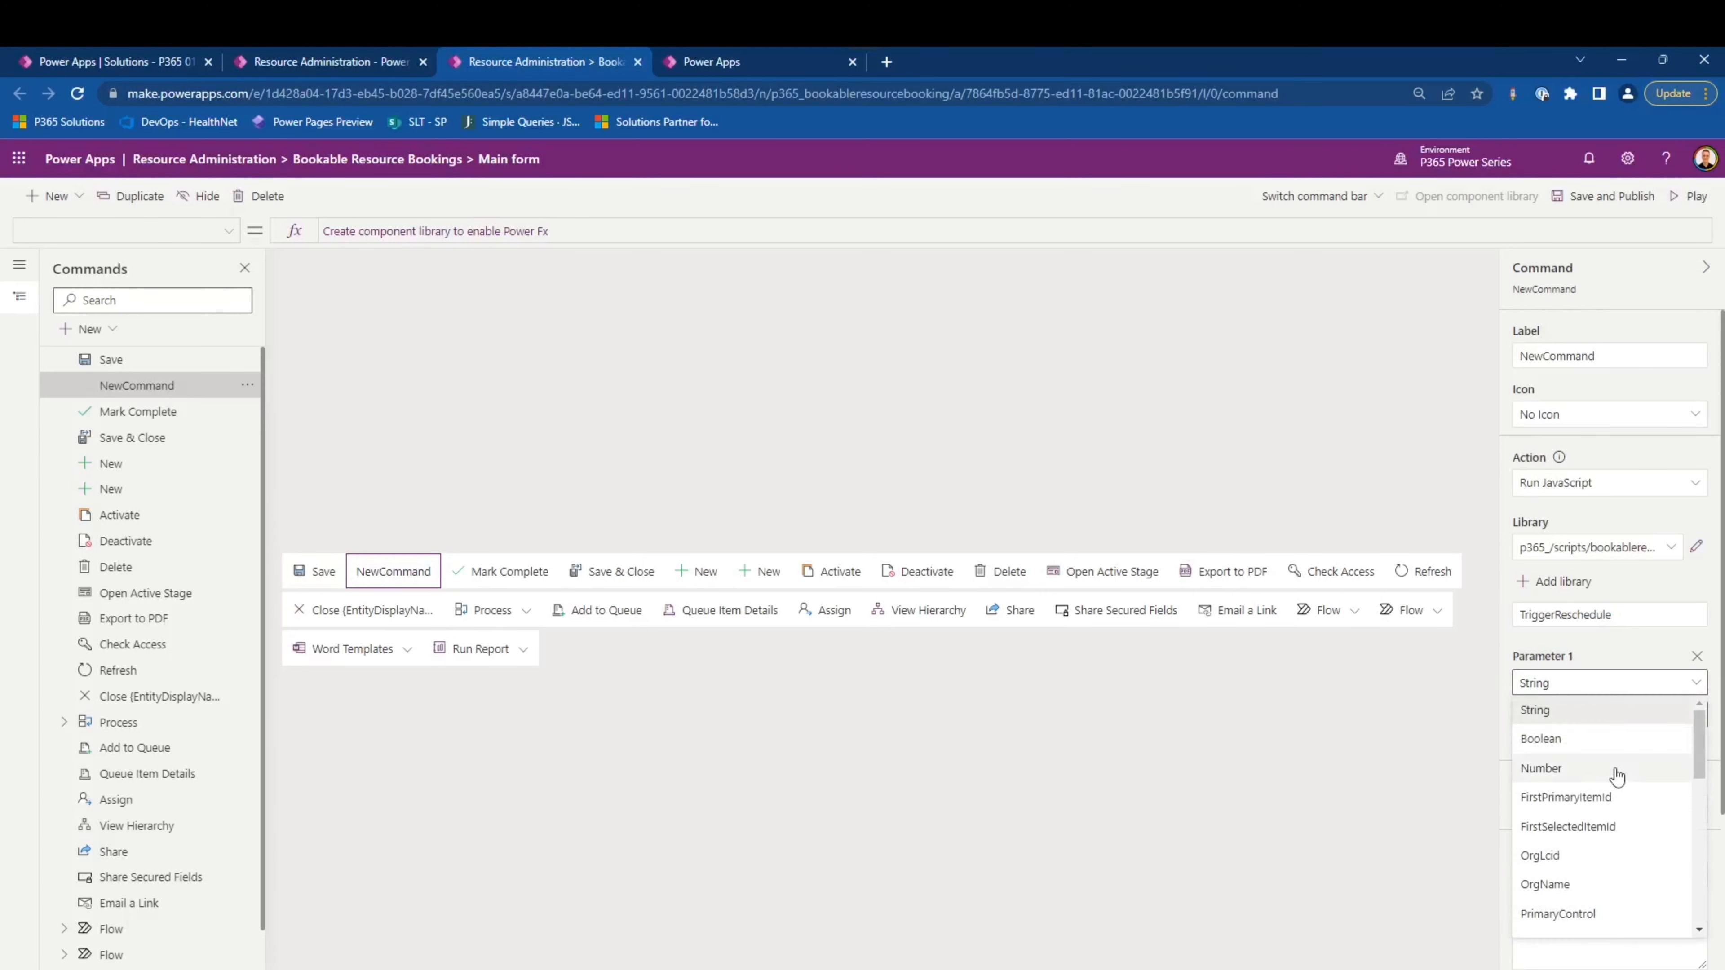
{"action": "scroll", "coordinate": [1610, 798], "scroll_direction": "down", "scroll_amount": 3}
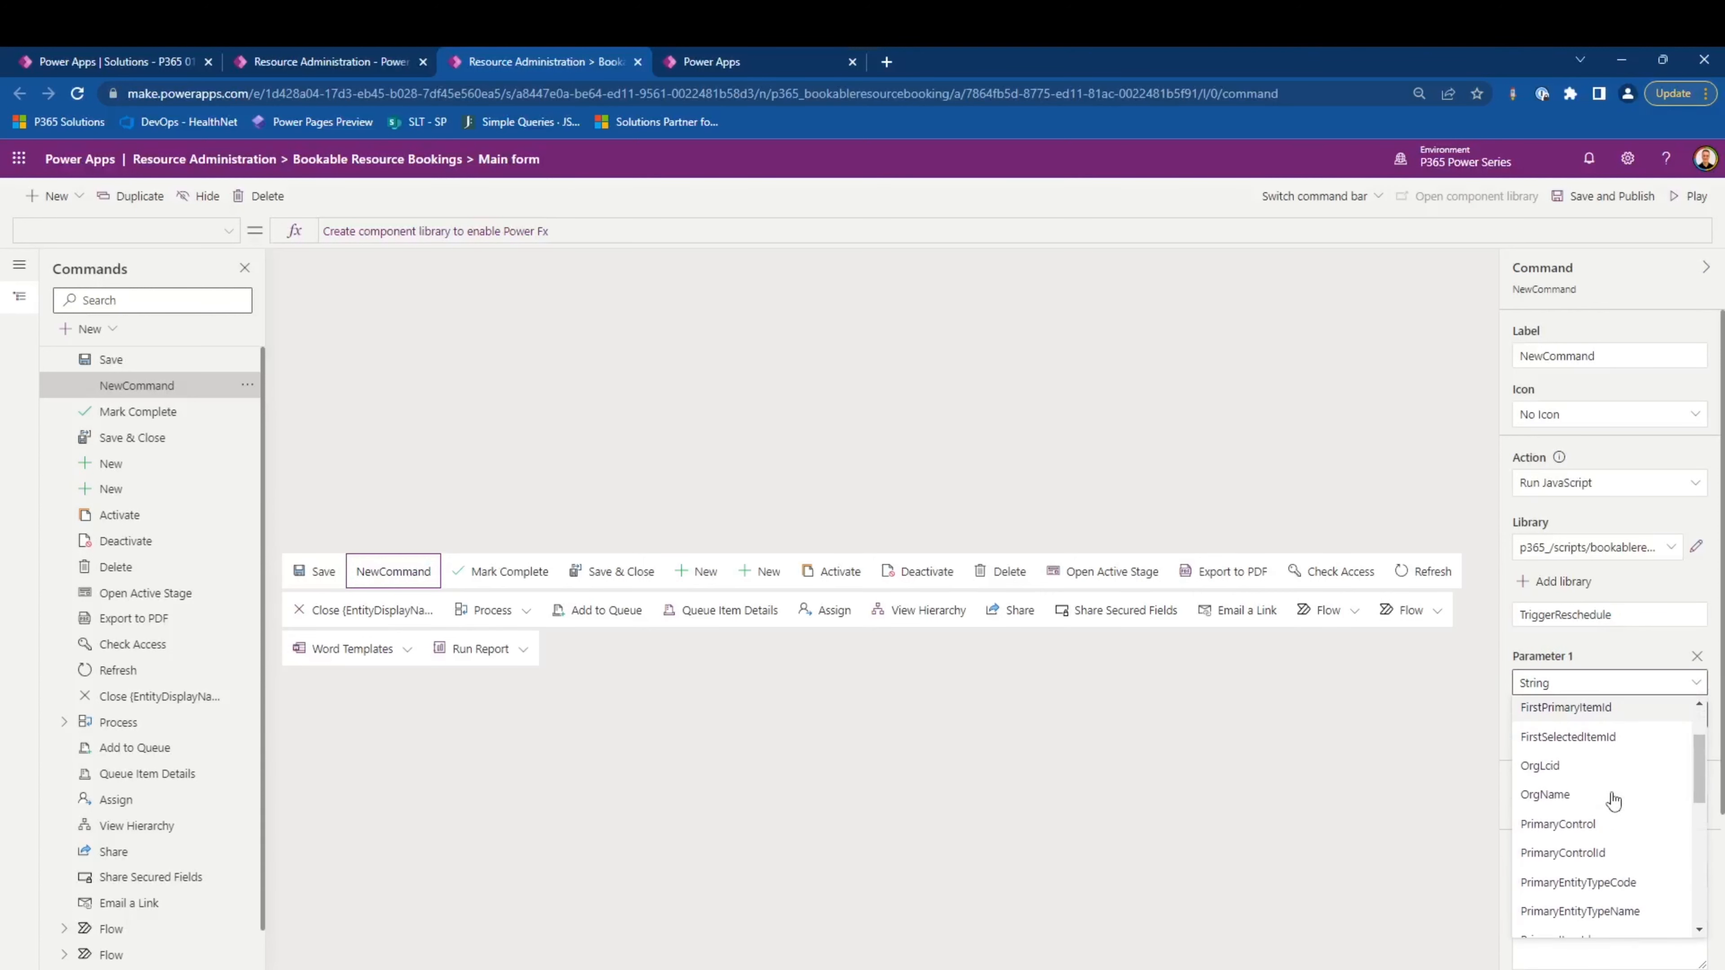
{"action": "left_click", "coordinate": [1601, 821]}
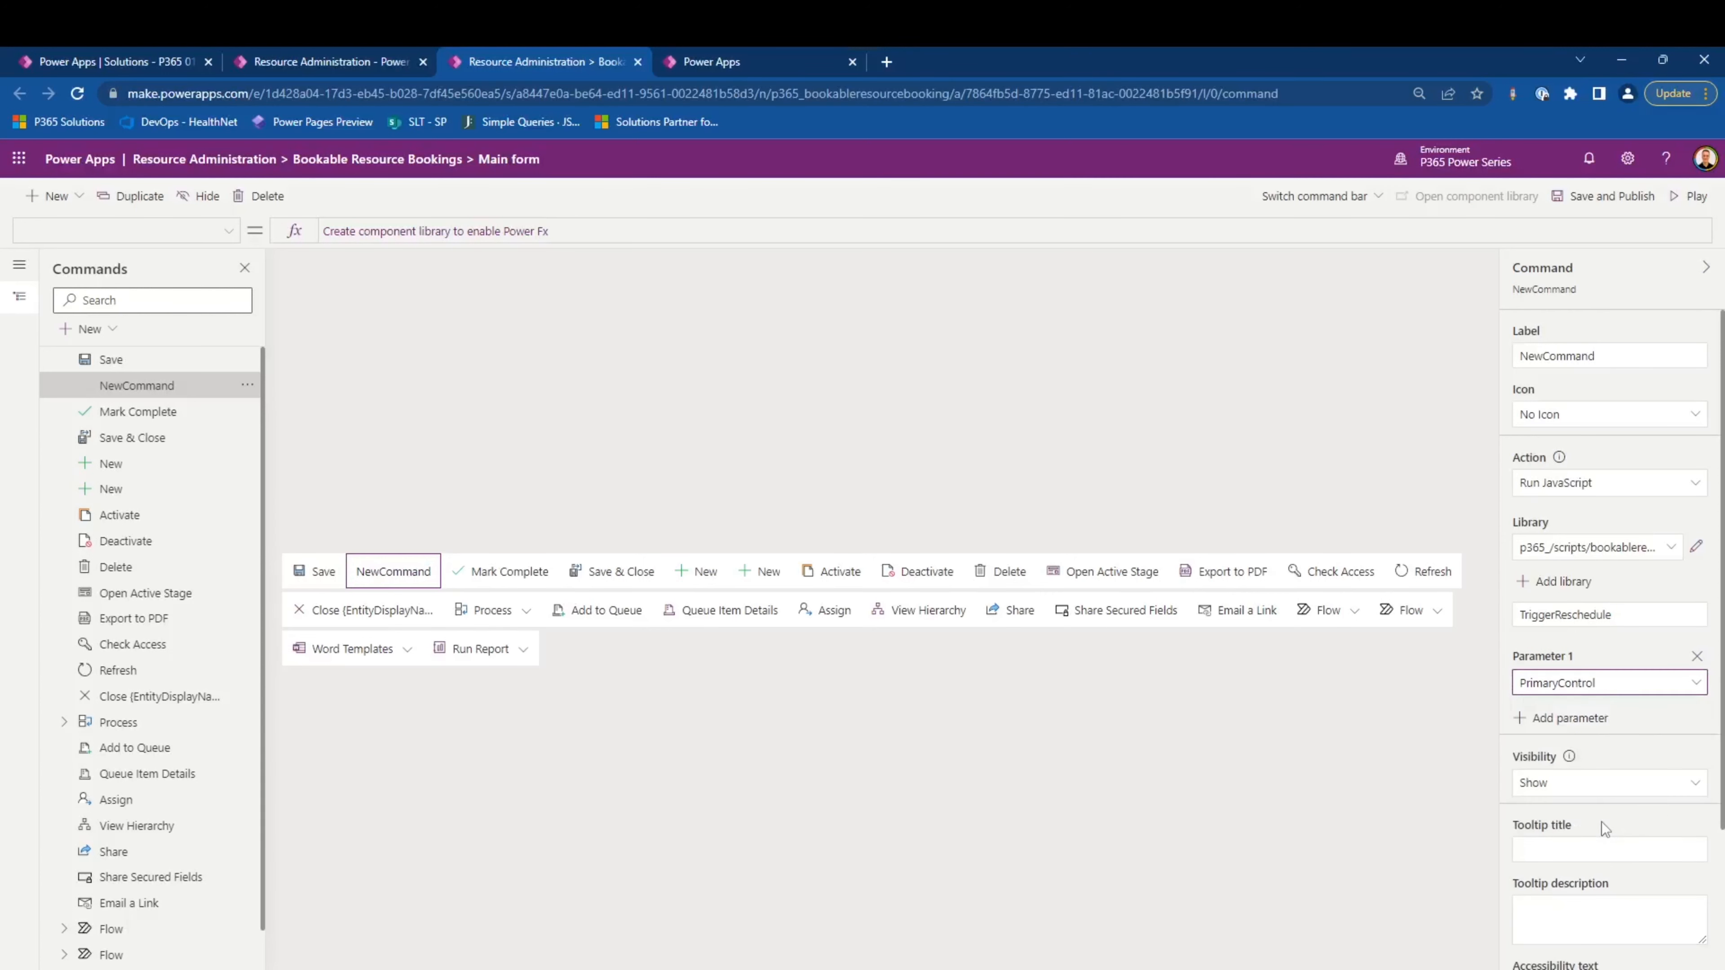
{"action": "left_click", "coordinate": [1594, 215]}
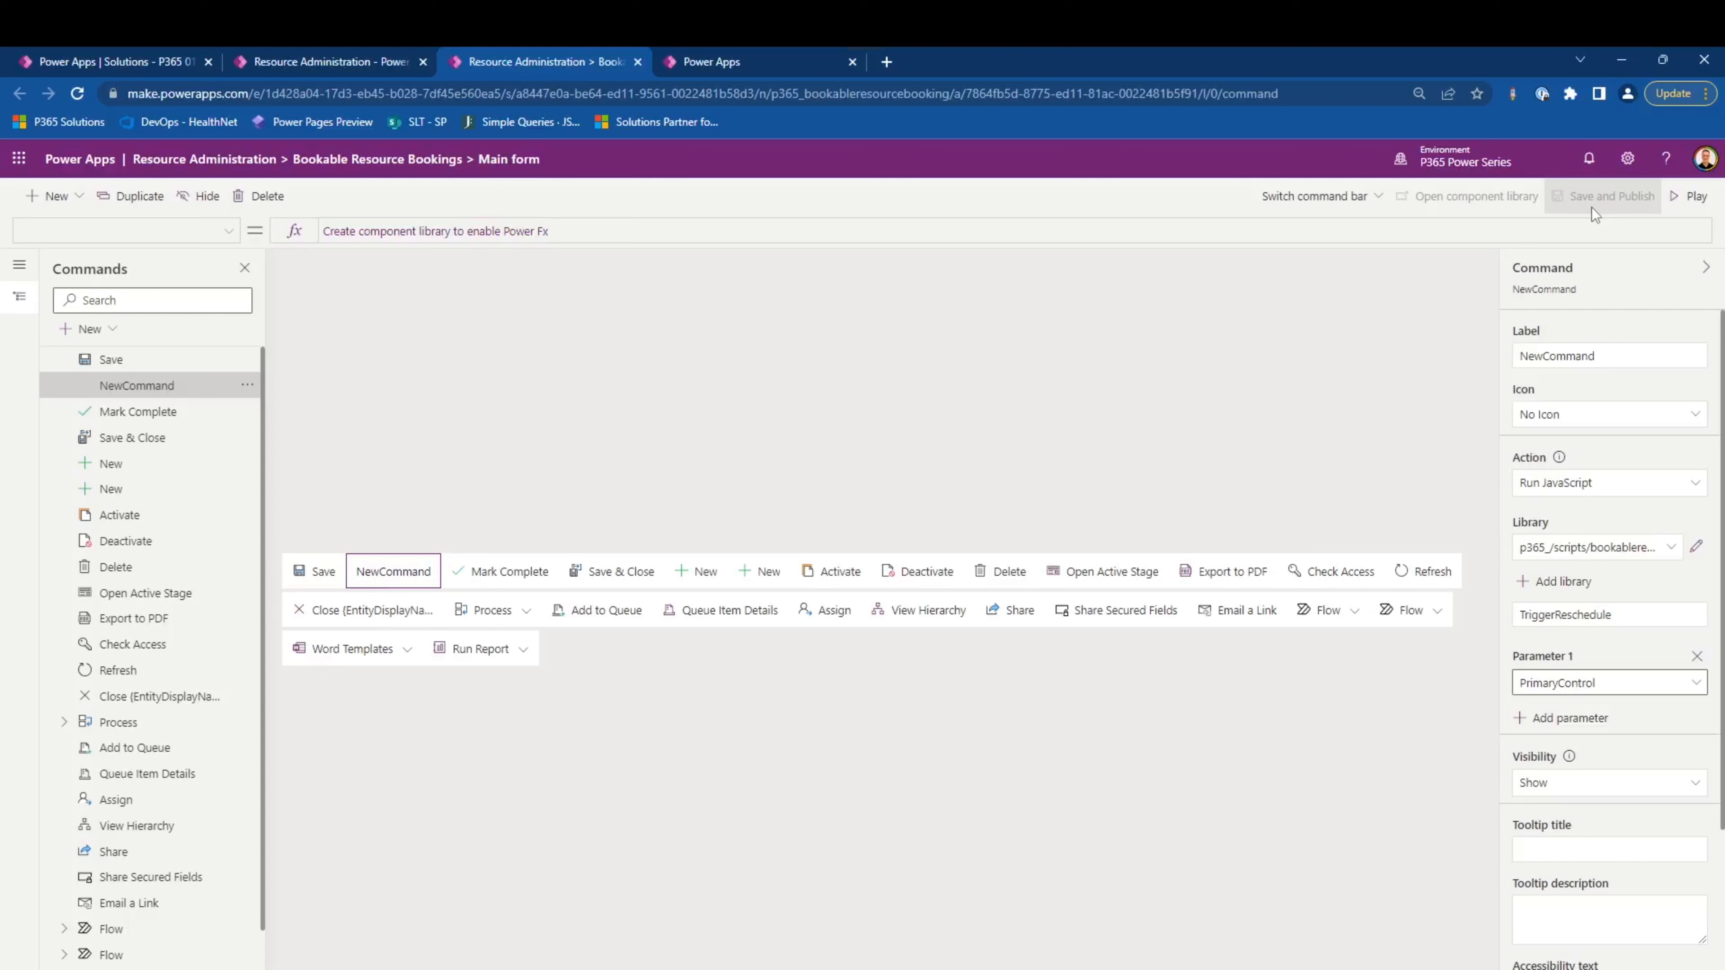
- Change the new command's label to Reschedule Booking
{"action": "double_click", "coordinate": [1618, 362]}
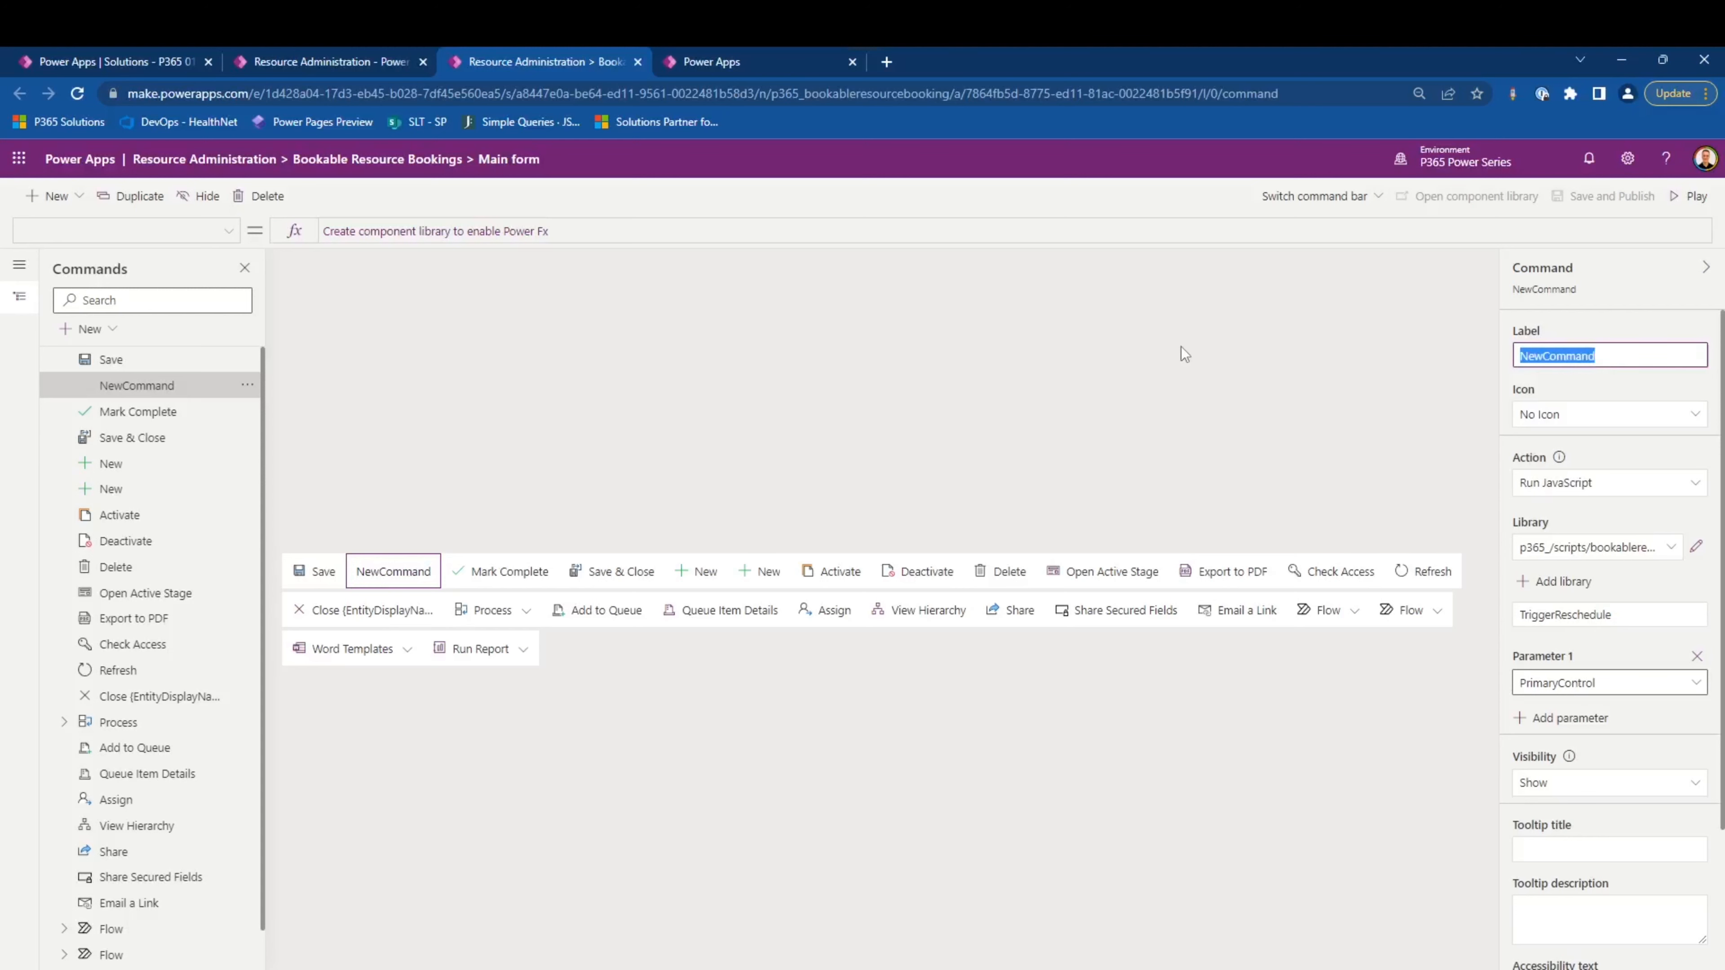
{"action": "type", "text": "Reschedule Booking"}
{"action": "left_click", "coordinate": [1485, 374]}
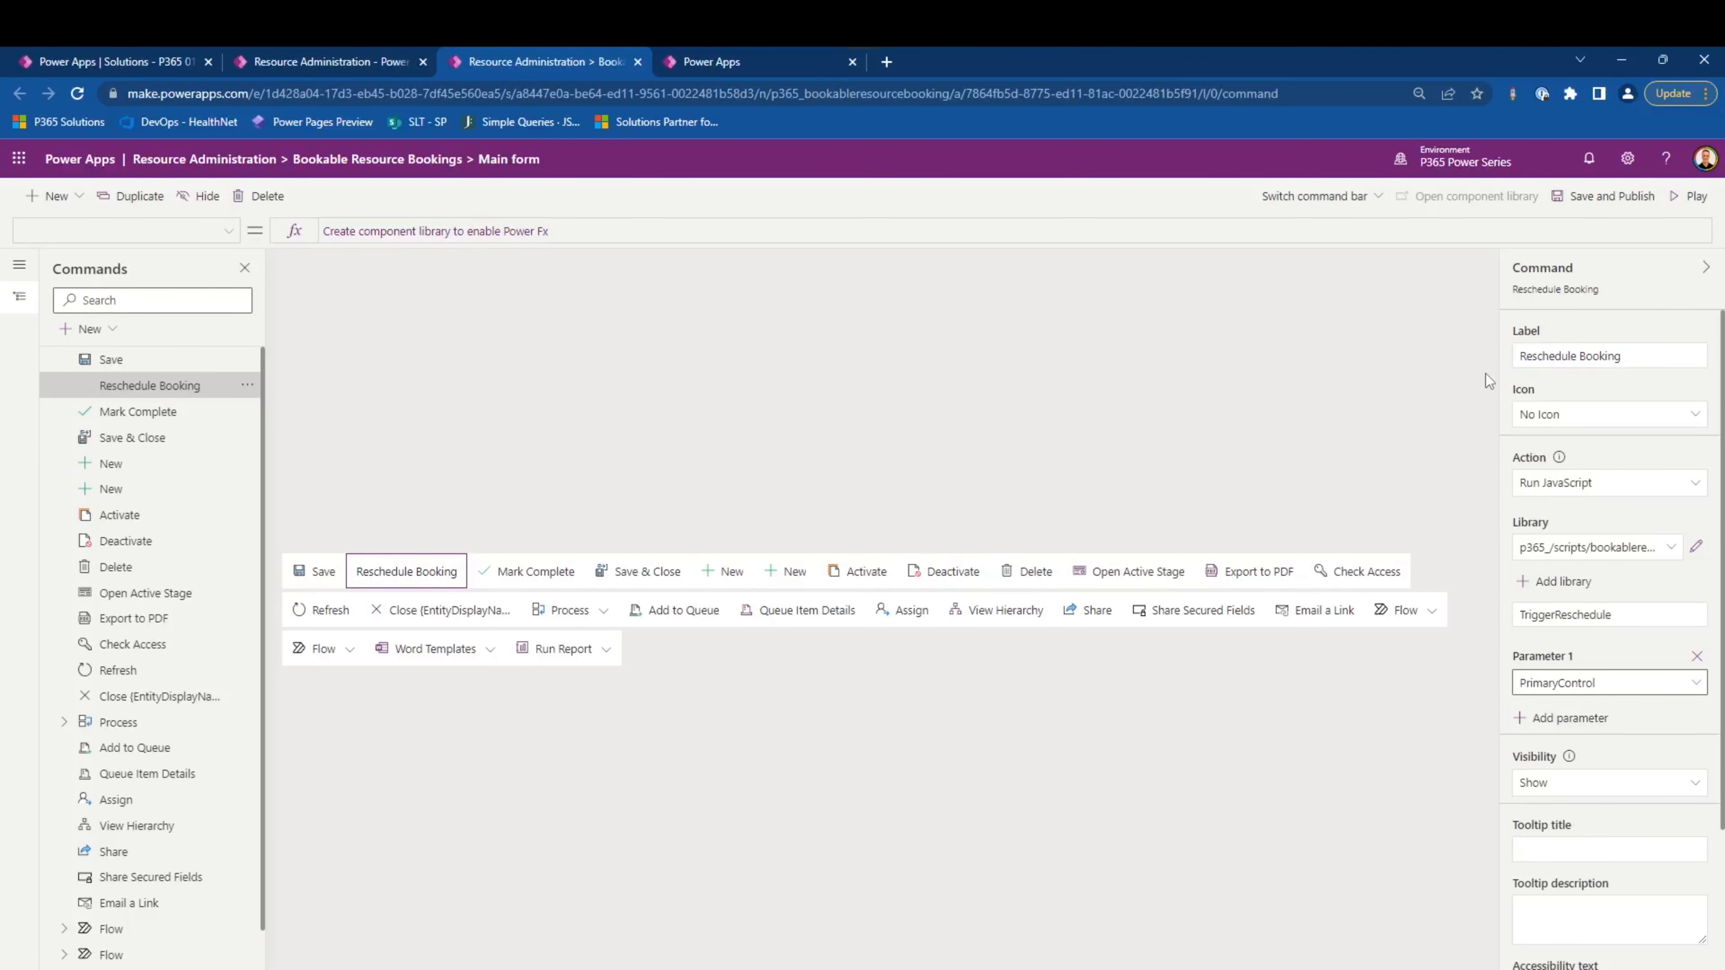
- Give the Reschedule Booking command the built-in AutomaticSuggestions icon
{"action": "left_click", "coordinate": [1610, 415]}
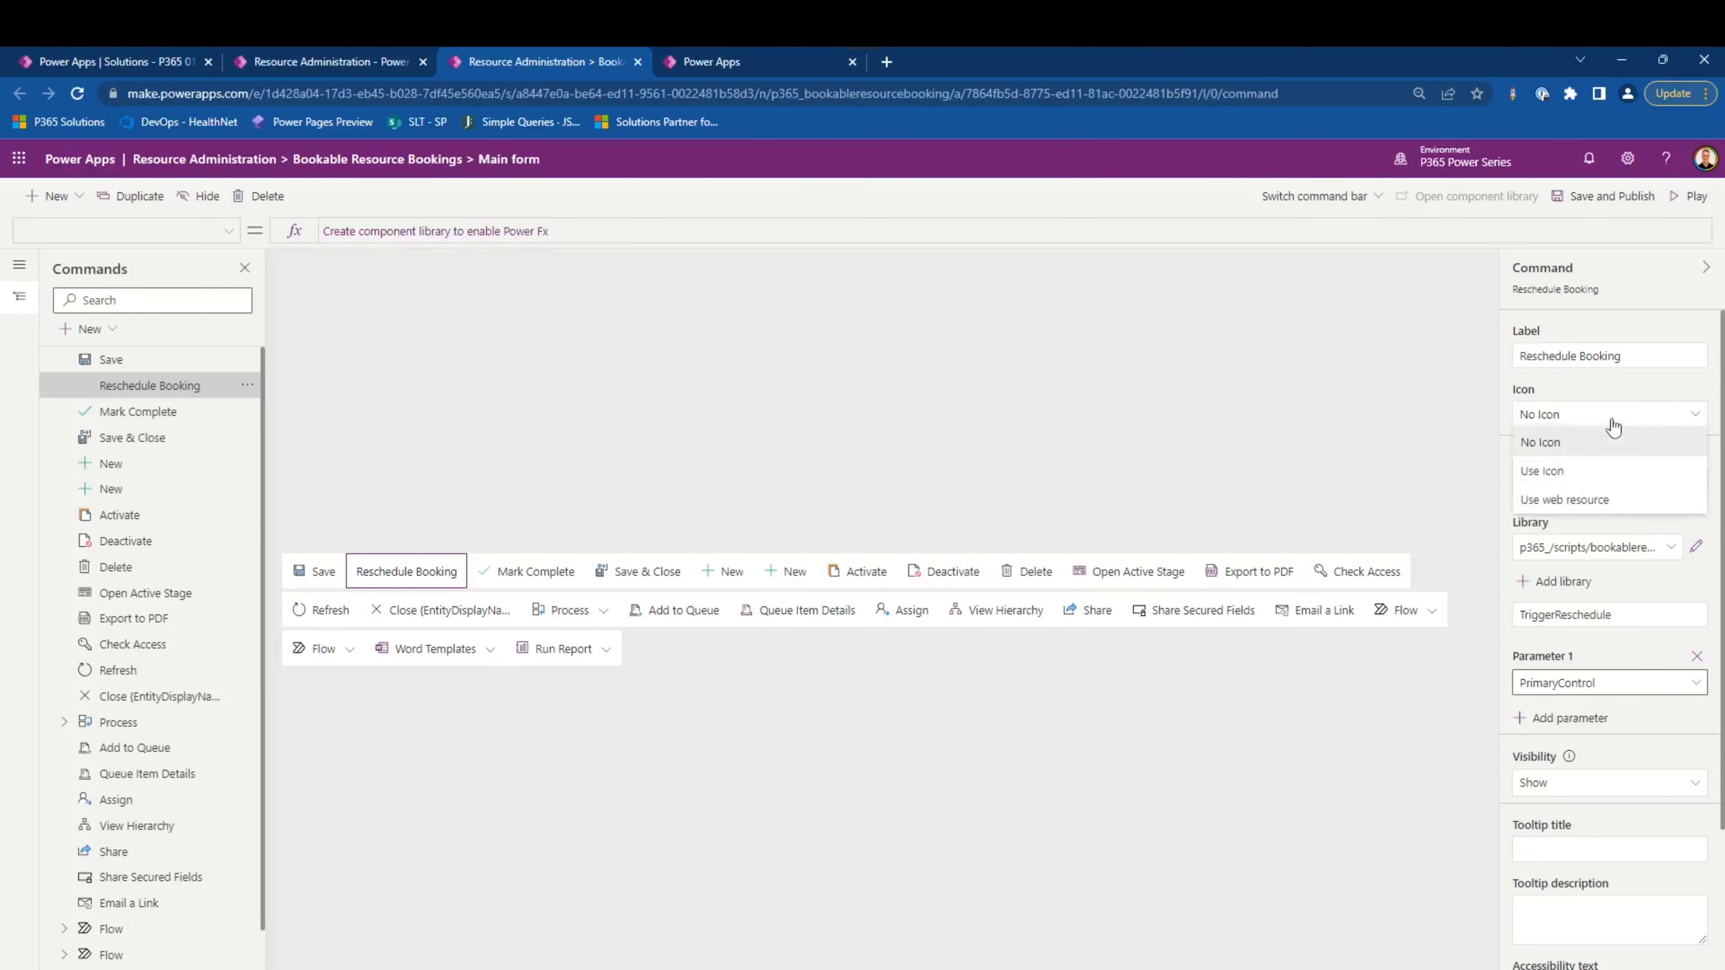
{"action": "left_click", "coordinate": [1590, 476]}
{"action": "left_click", "coordinate": [1591, 459]}
{"action": "scroll", "coordinate": [1591, 530], "scroll_direction": "down", "scroll_amount": 3}
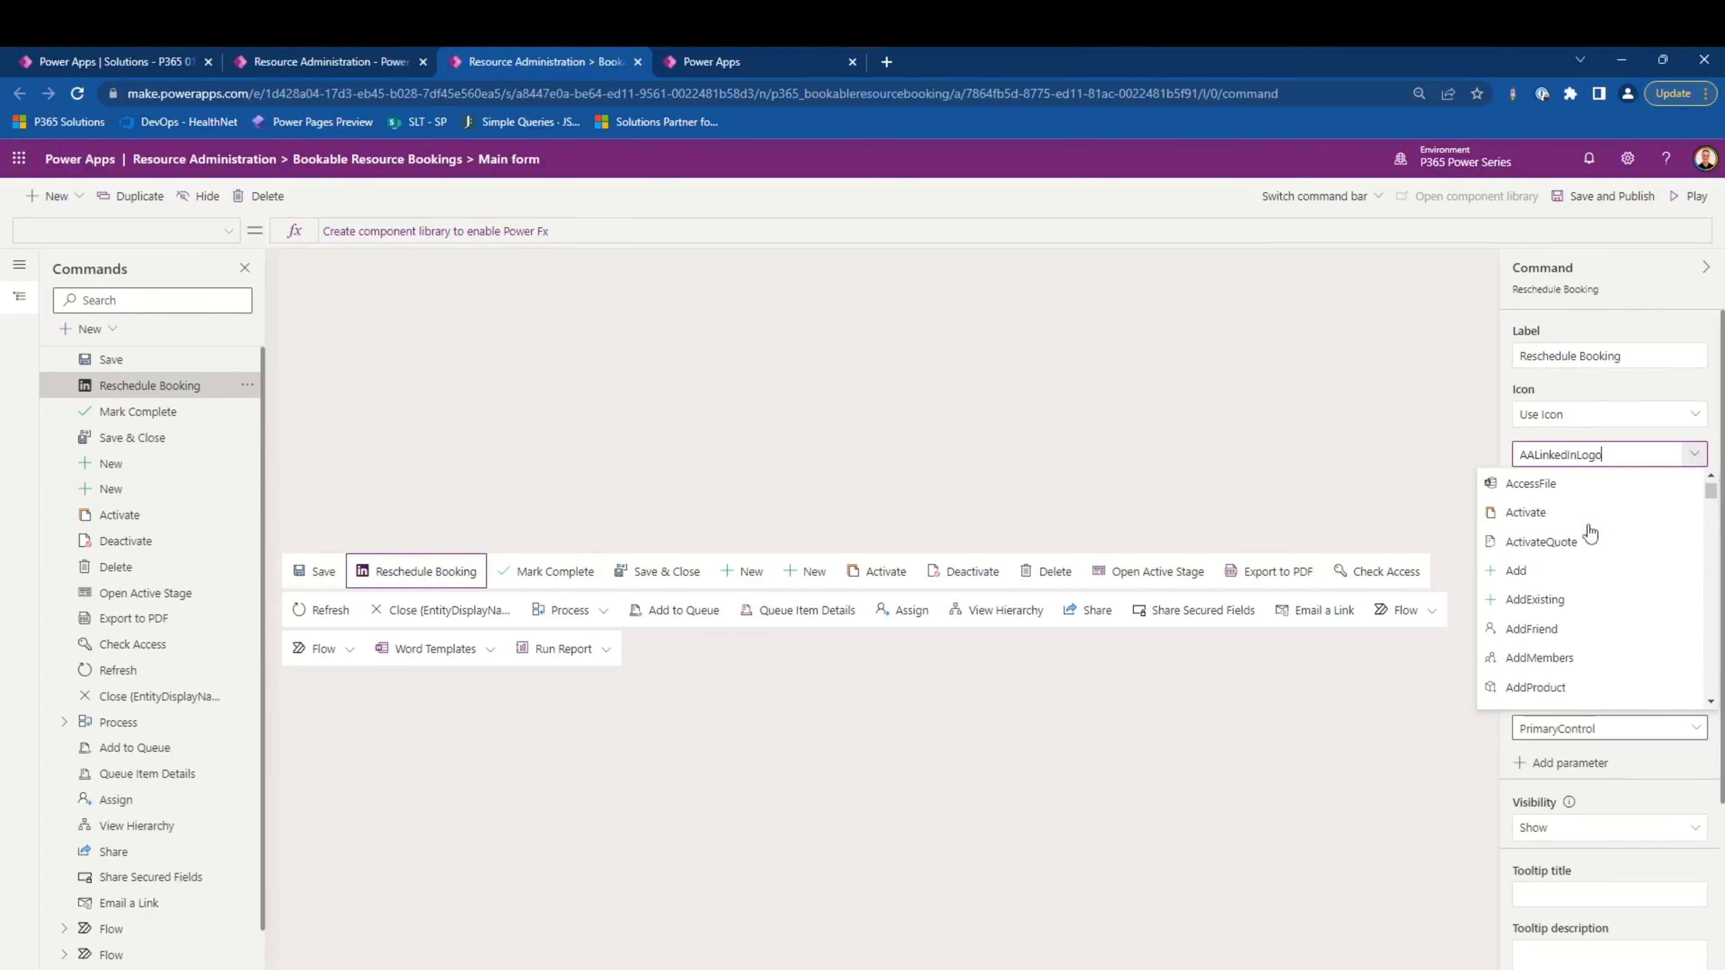
{"action": "scroll", "coordinate": [1587, 528], "scroll_direction": "down", "scroll_amount": 10}
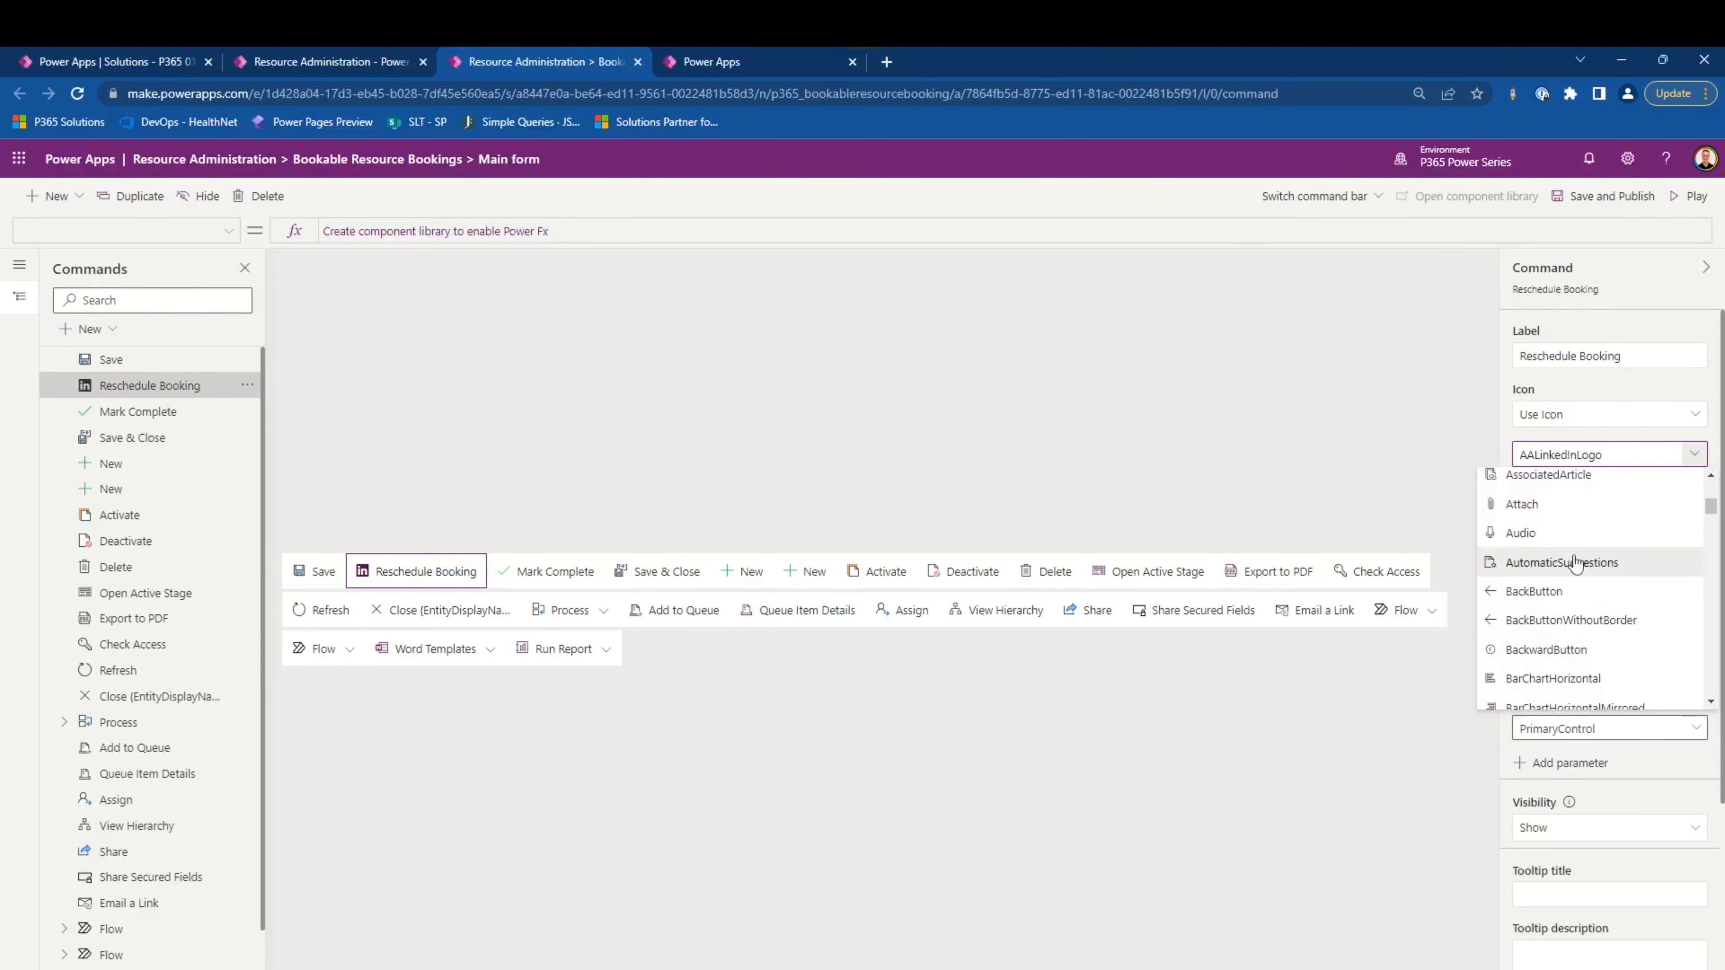
{"action": "left_click", "coordinate": [1579, 562]}
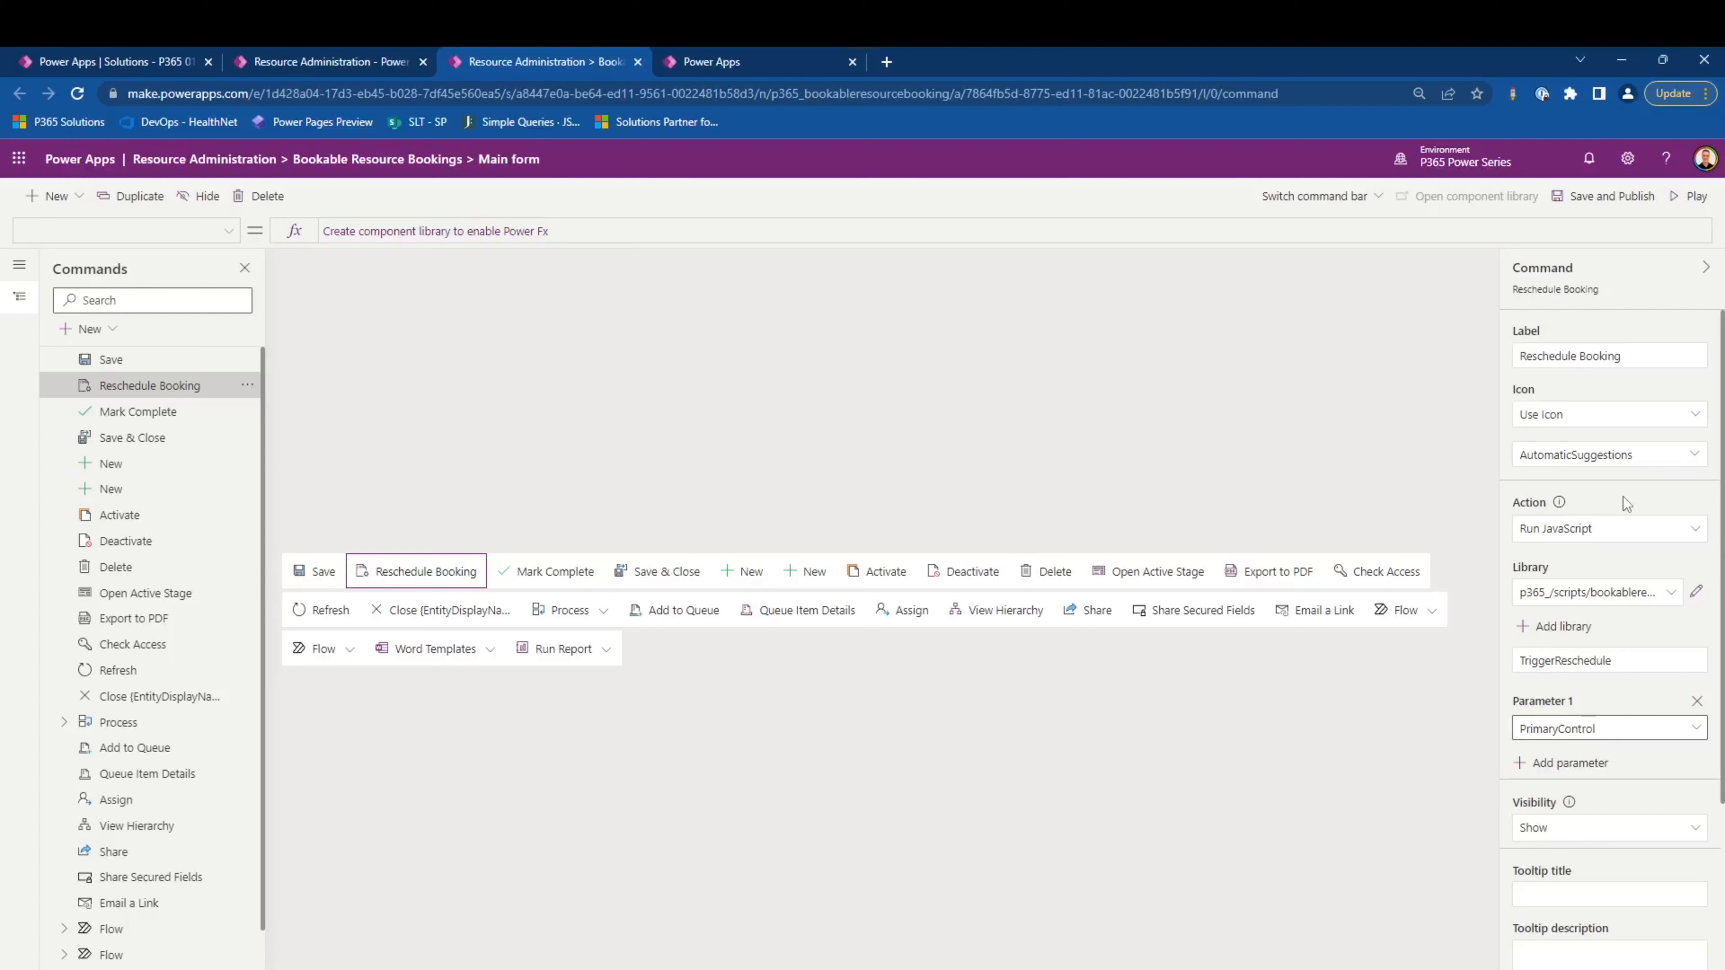
- Title the tooltip Reschedule Booking, describe it as "This is a button to reschedule the work order by a number of business days", and add accessibility text
{"action": "scroll", "coordinate": [1623, 502], "scroll_direction": "down", "scroll_amount": 3}
{"action": "left_click", "coordinate": [1601, 666]}
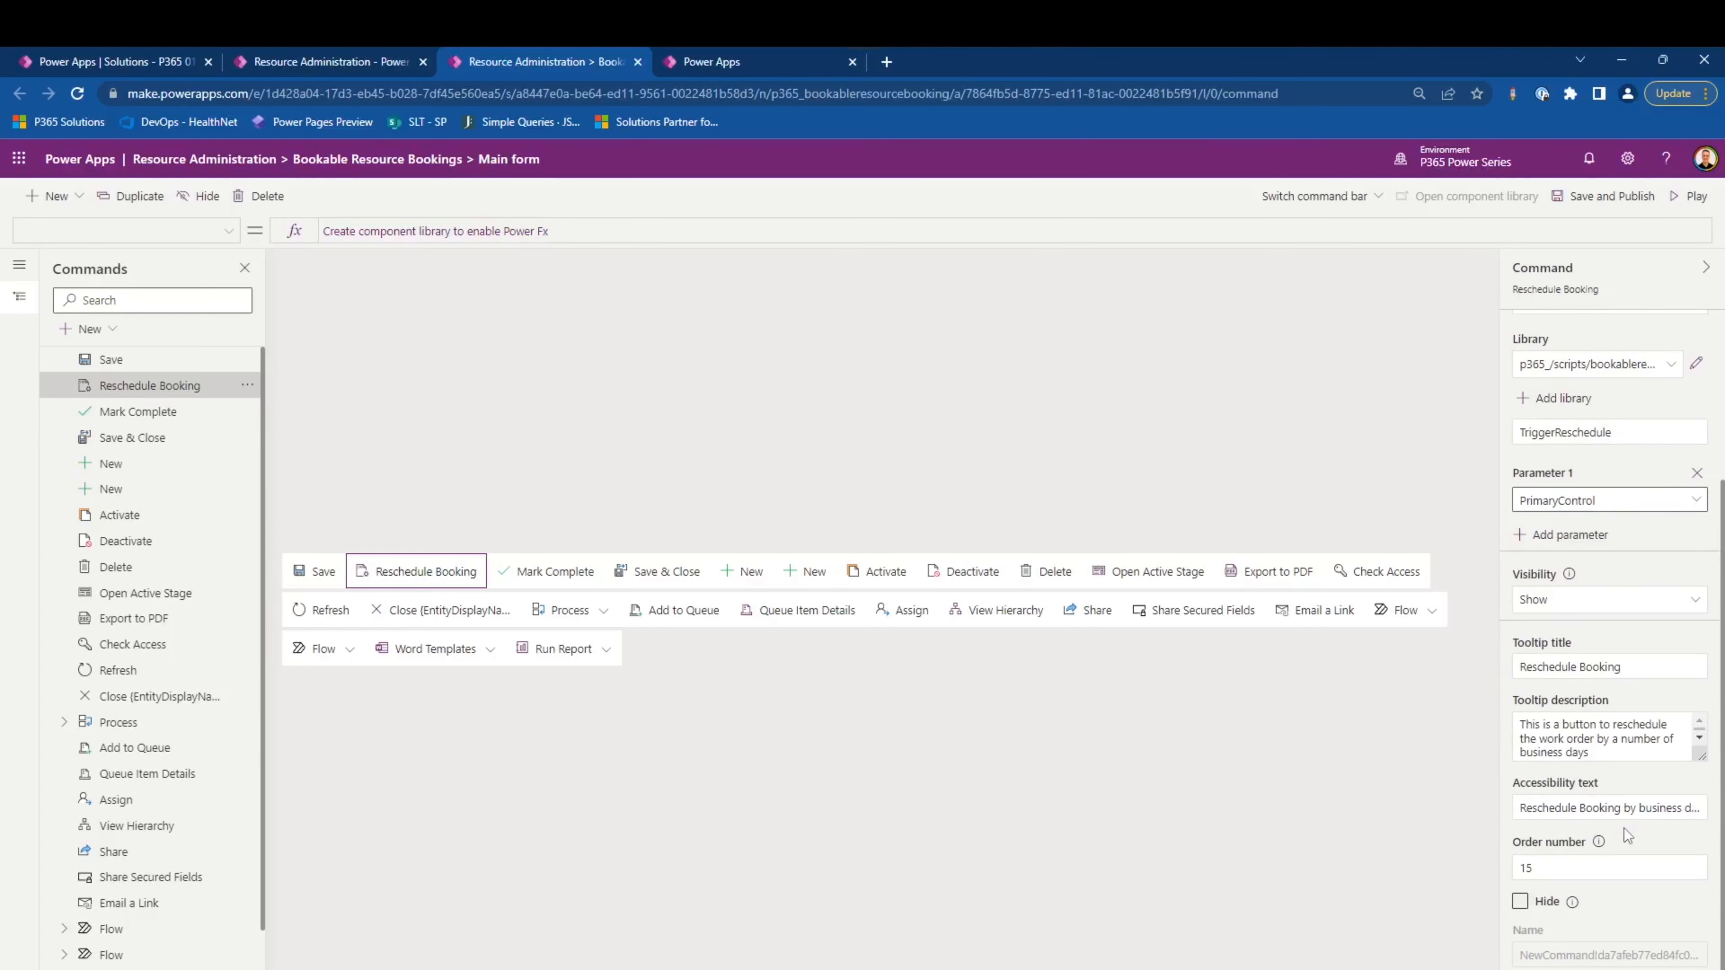
- Set the Reschedule Booking command's order number to 1, and save and publish the command bar
{"action": "left_click", "coordinate": [1569, 862]}
{"action": "key", "text": "BackSpace"}
{"action": "left_click", "coordinate": [1577, 203]}
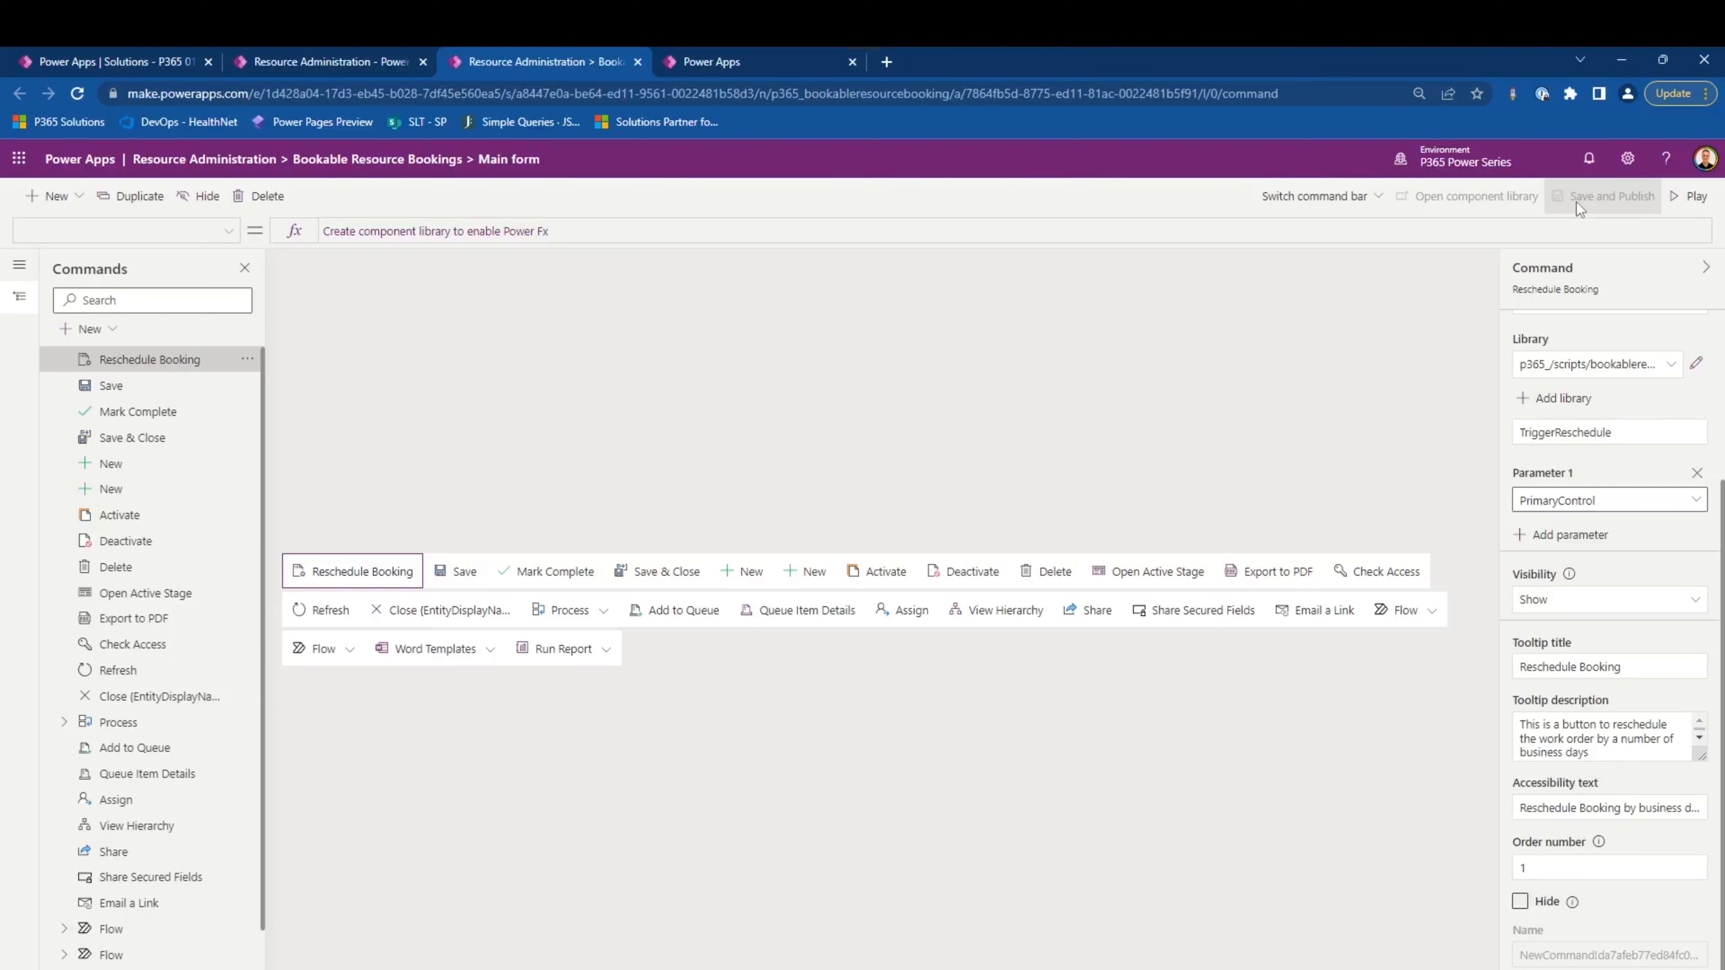
- Play the Resource Administration app, open the BRB-100000 P365 Day Off! booking from the bookings calendar, and run its Reschedule Booking command
{"action": "left_click", "coordinate": [1675, 196]}
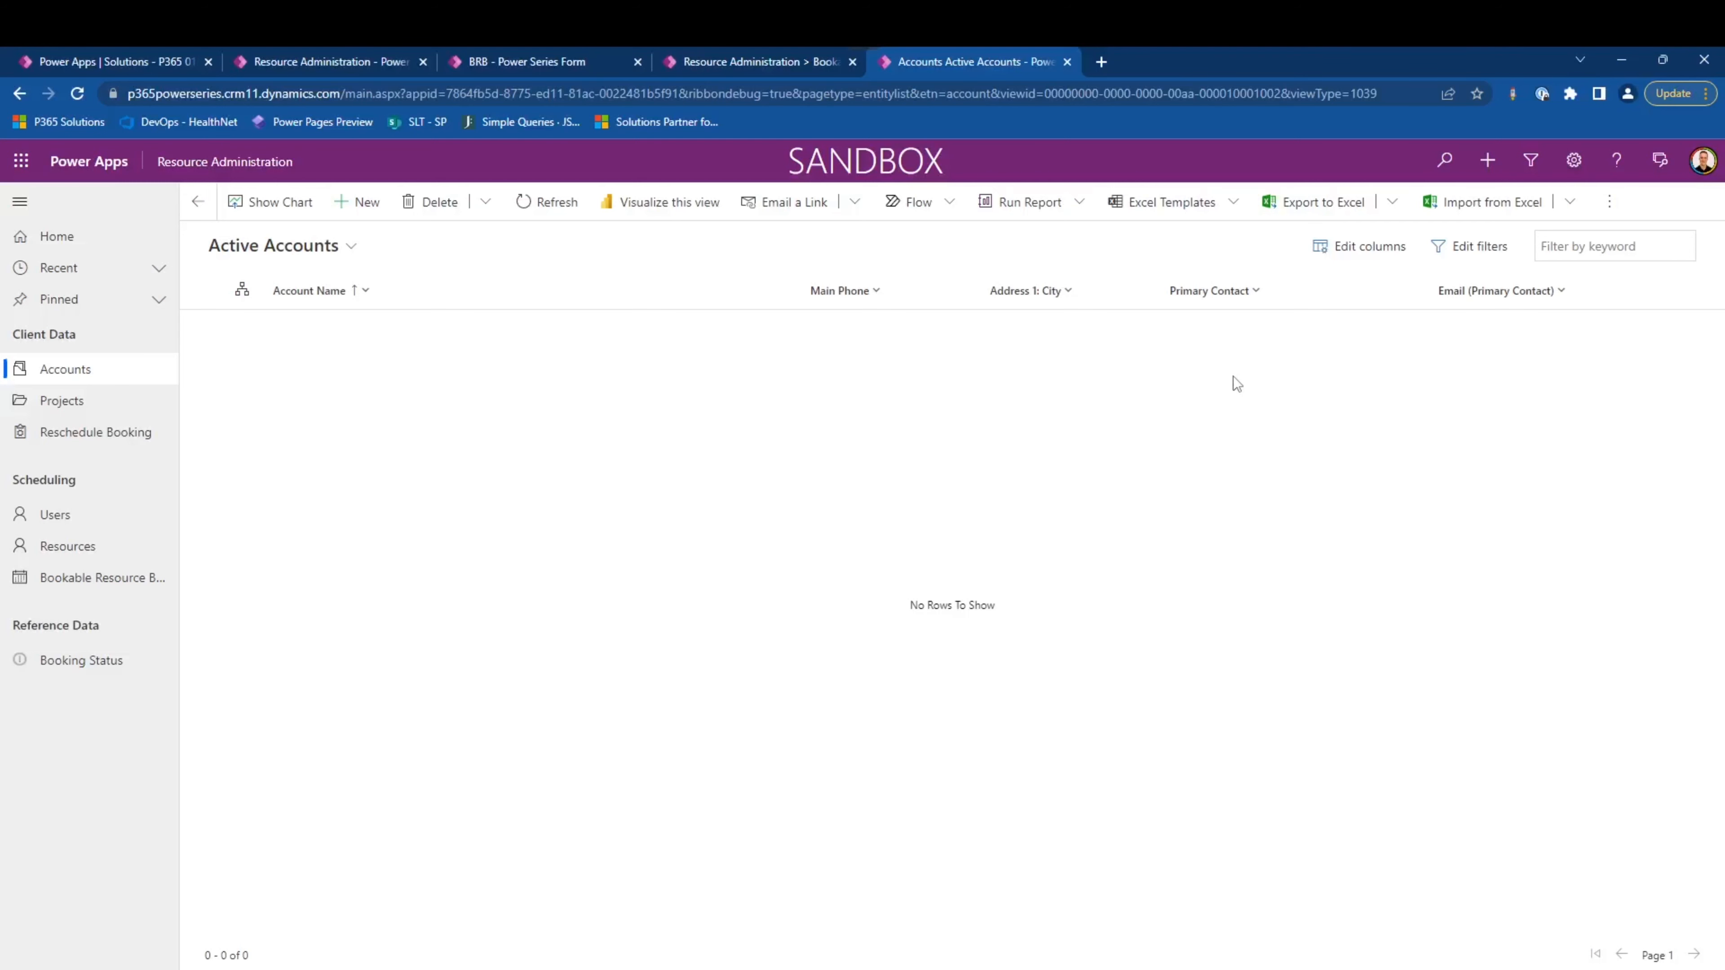
{"action": "left_click", "coordinate": [139, 586]}
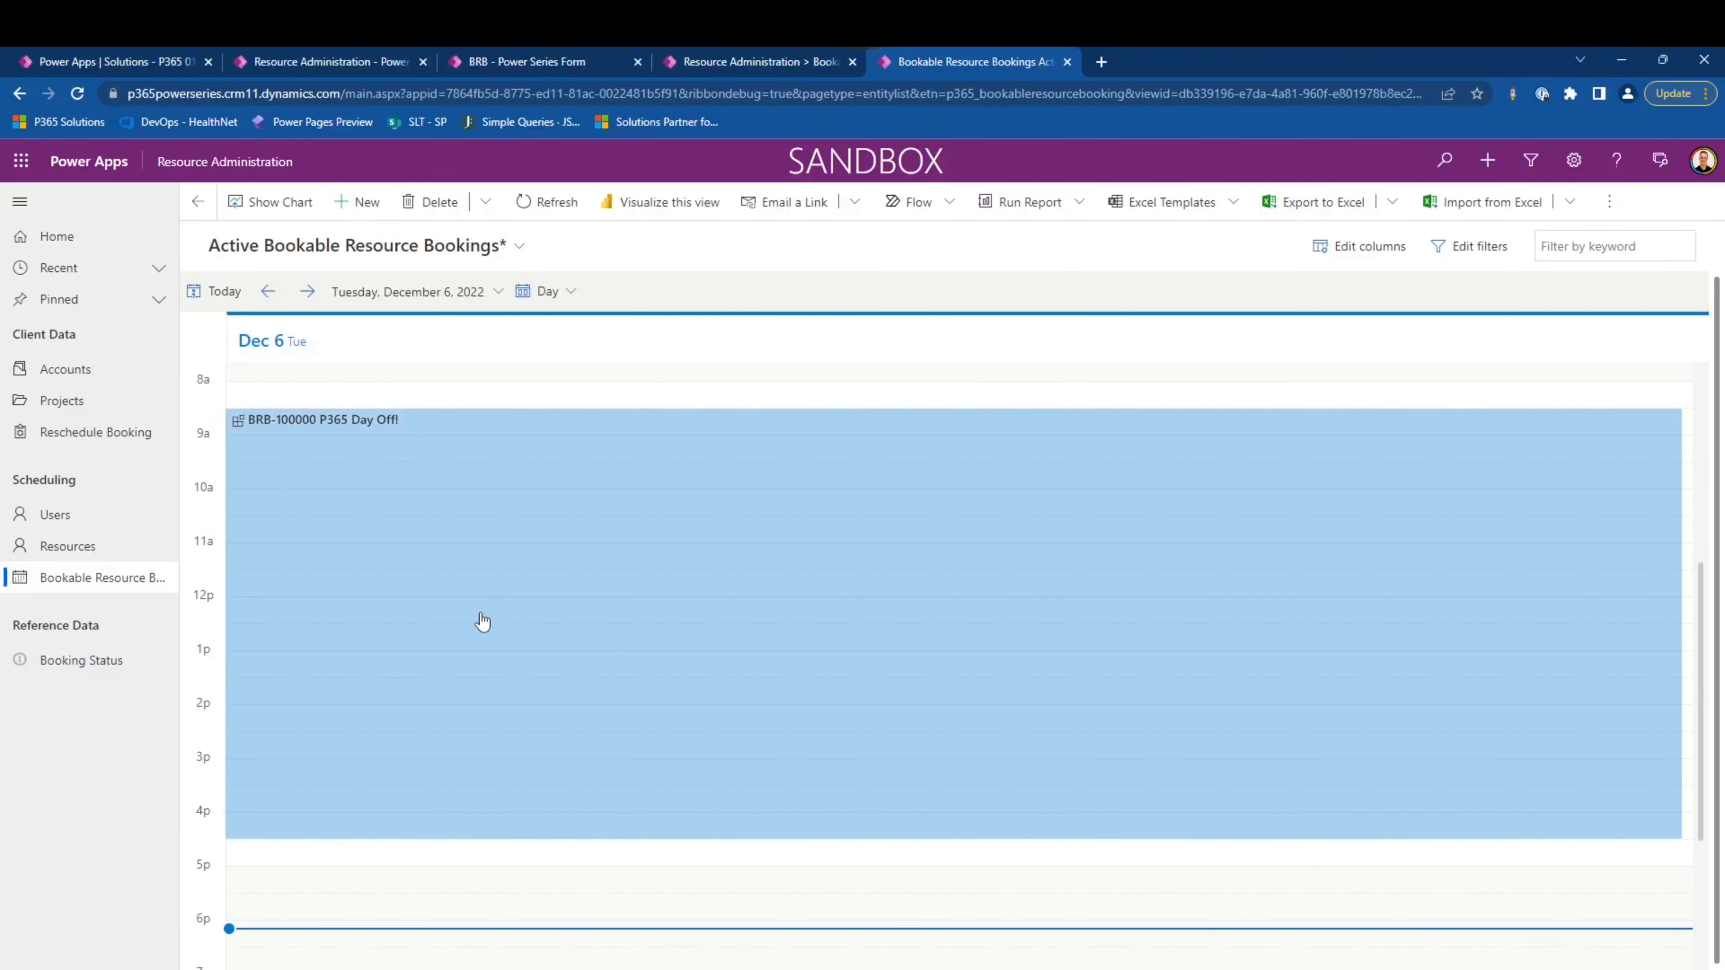
{"action": "left_click", "coordinate": [442, 671]}
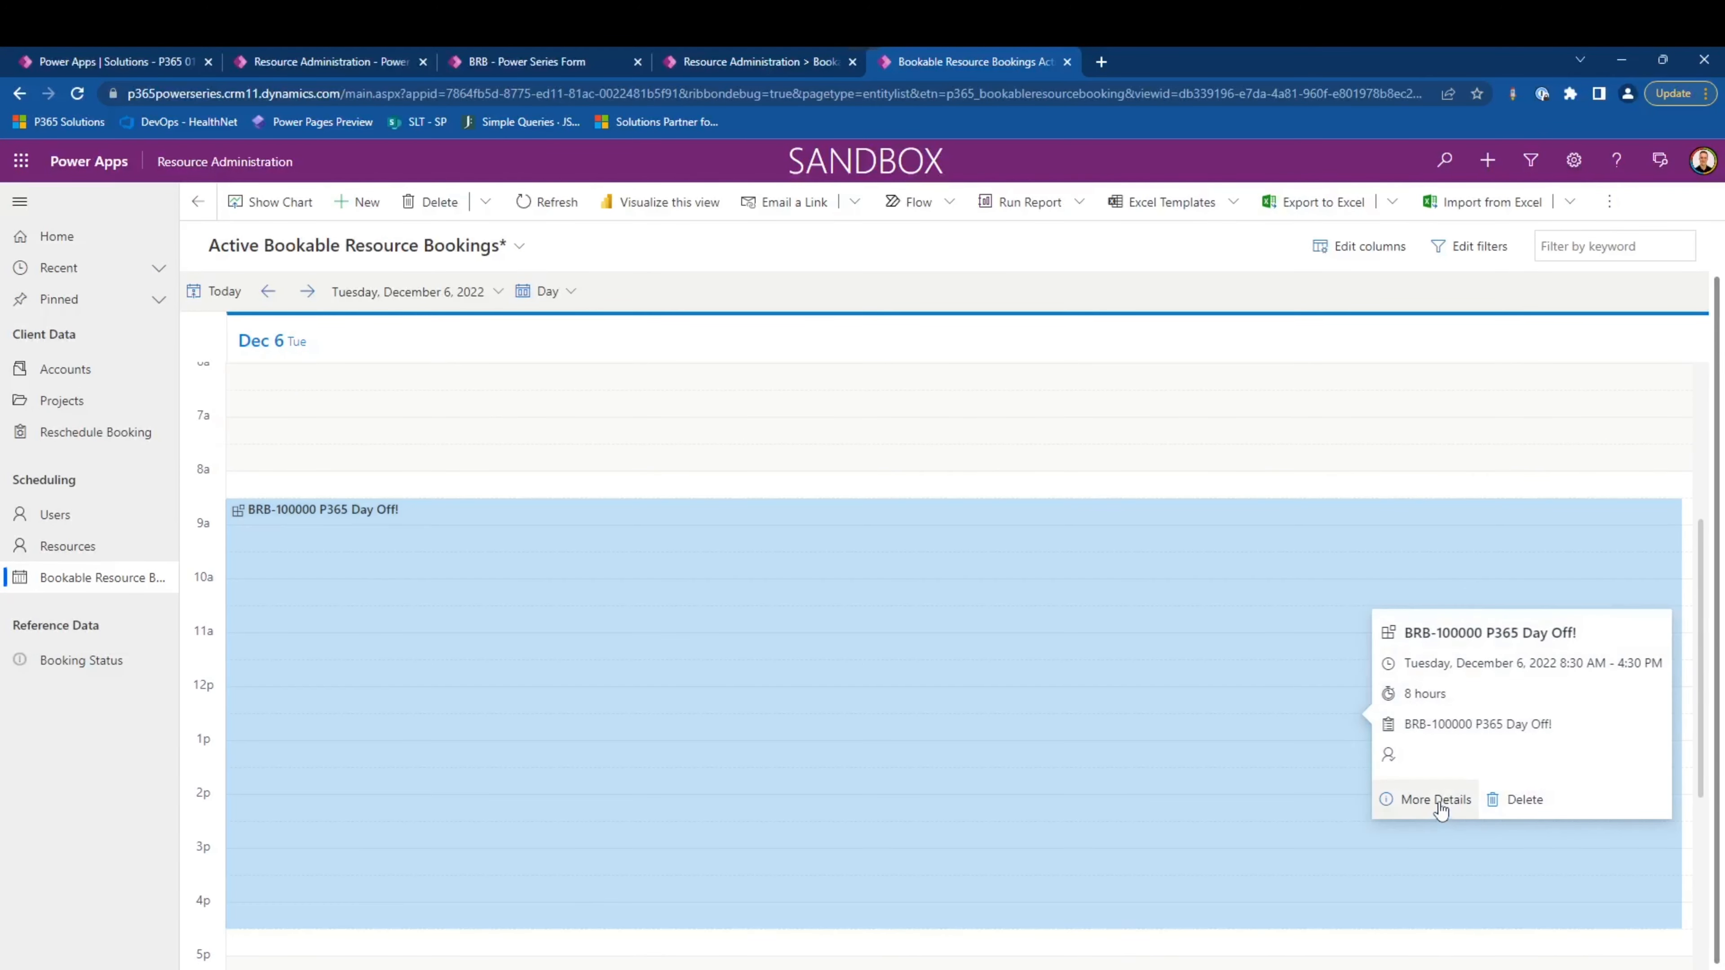
{"action": "left_click", "coordinate": [1435, 799]}
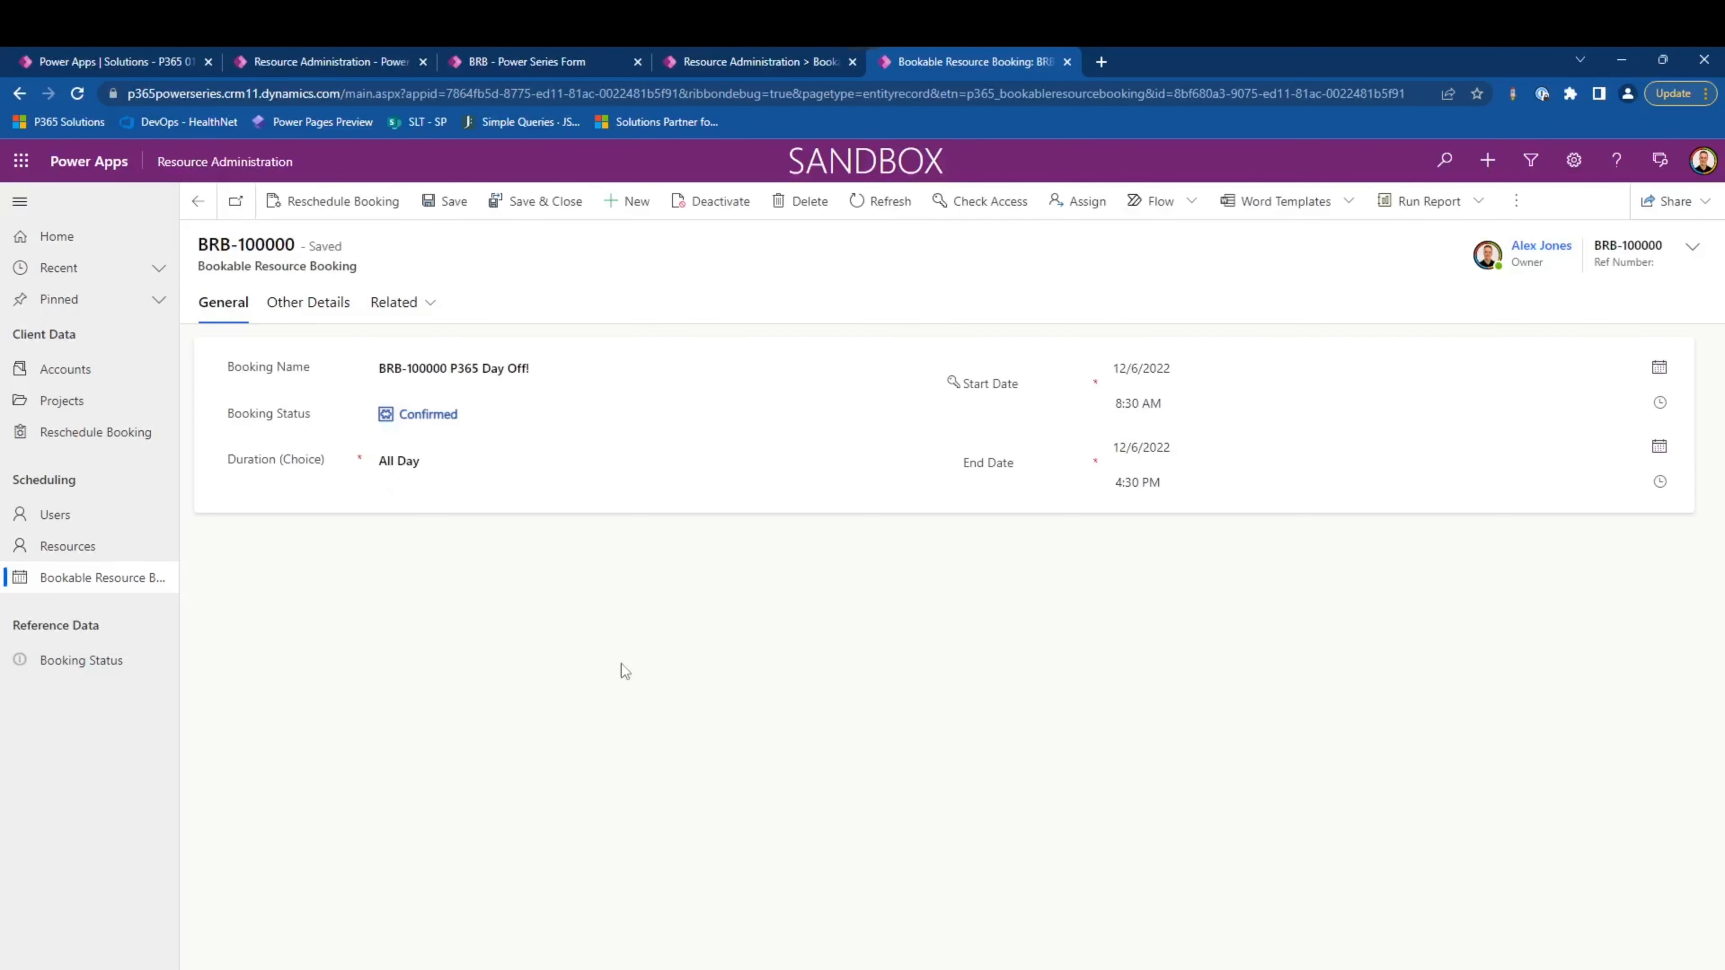
{"action": "left_click", "coordinate": [310, 215]}
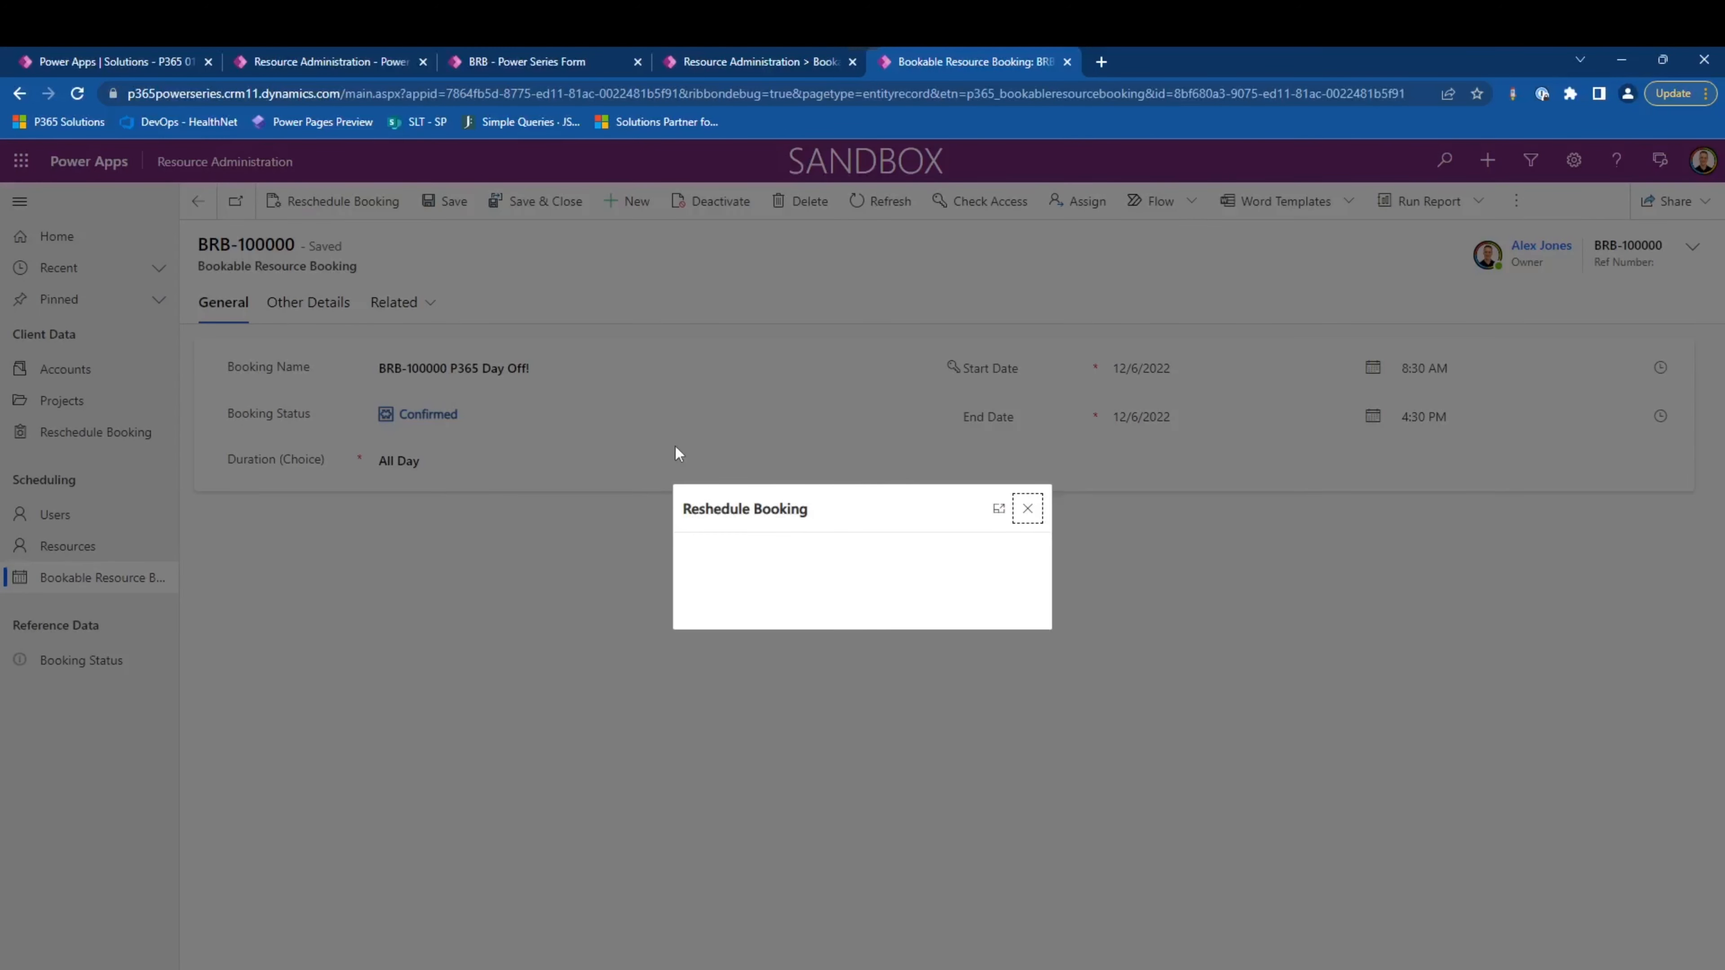